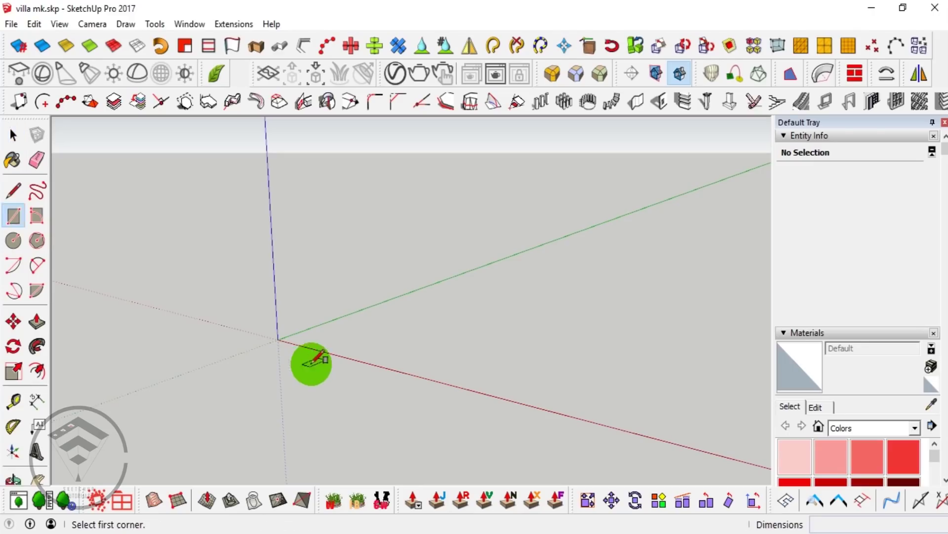
# - Start tracing the floor outline with the Line tool from its first corner
pyautogui.moveTo(360, 347); pyautogui.dragTo(254, 326, button='middle')
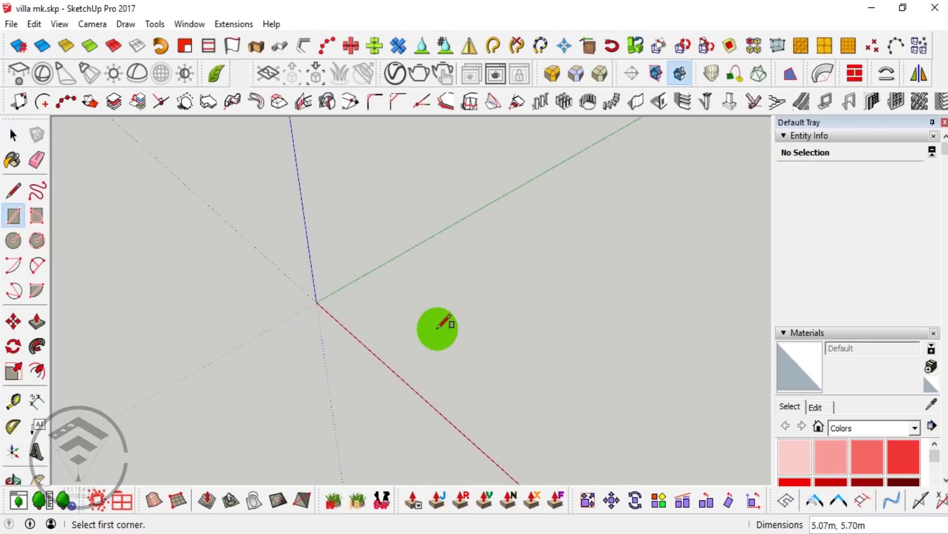
pyautogui.press('l')
pyautogui.click(275, 348)
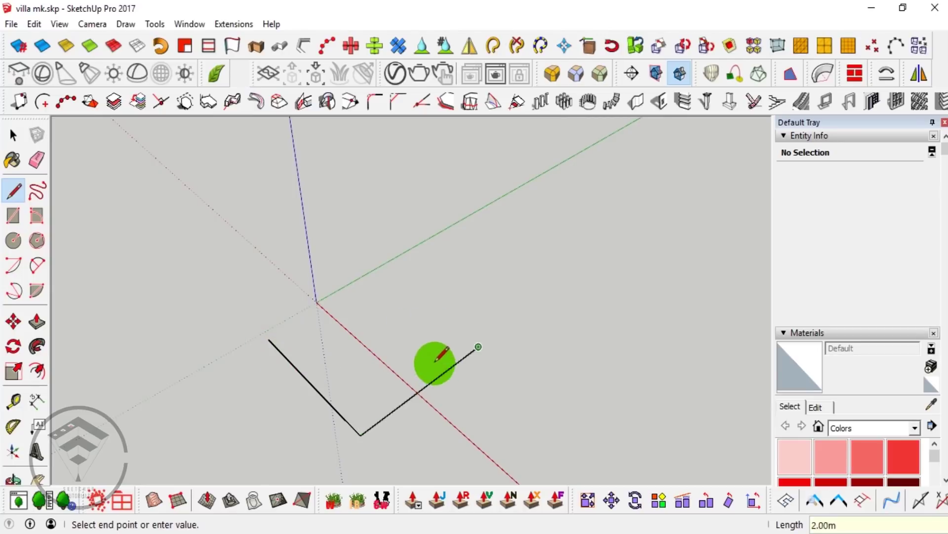
pyautogui.scroll(-1, 353, 358)
pyautogui.scroll(-2, 354, 358)
pyautogui.press('Escape')
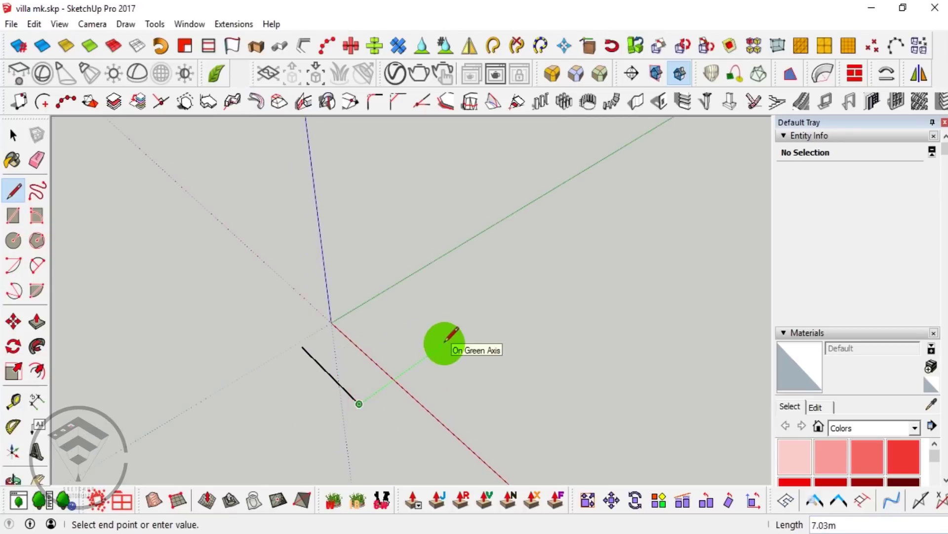
pyautogui.click(567, 356)
# - Erase the two misdrawn segments and close the outline into an L-shaped face
pyautogui.press('e')
pyautogui.click(347, 392)
pyautogui.click(364, 398)
pyautogui.press('l')
pyautogui.click(495, 307)
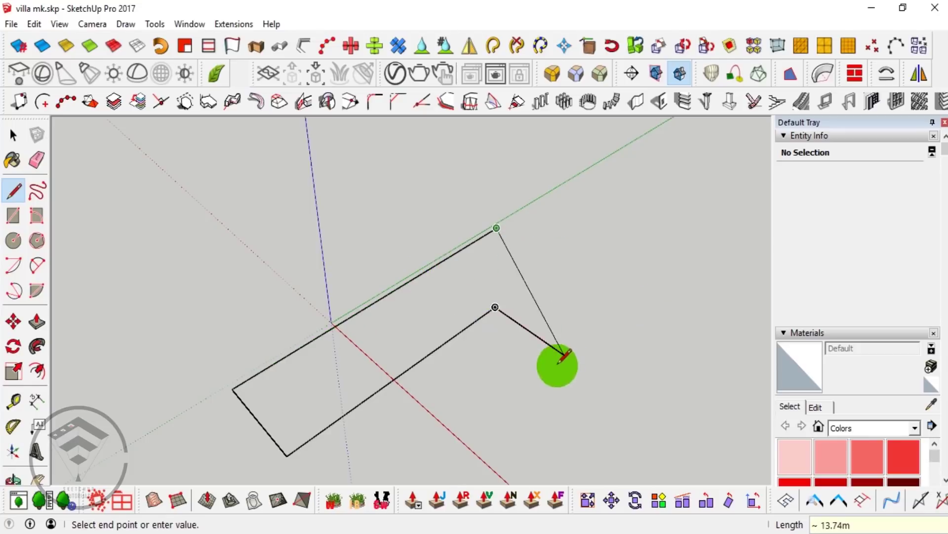
pyautogui.click(568, 353)
# - Orbit around the new L-shaped face and select it with its edges
pyautogui.moveTo(561, 345)
pyautogui.mouseDown(button='middle')
pyautogui.moveTo(470, 313)
pyautogui.moveTo(403, 313)
pyautogui.moveTo(461, 449)
pyautogui.mouseUp(button='middle')
pyautogui.moveTo(461, 450); pyautogui.dragTo(500, 334)
pyautogui.press('space')
pyautogui.doubleClick(500, 334)
# - Copy the L-shaped face beside the original
pyautogui.press('m')
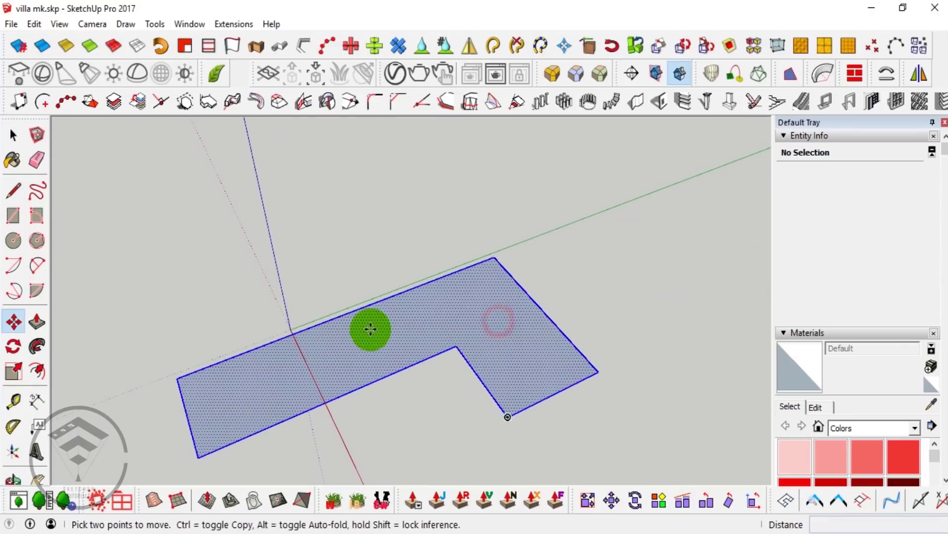
pyautogui.click(346, 356)
pyautogui.press('ctrl')
pyautogui.click(574, 257)
# - Erase the stray edge near the notch of the original face
pyautogui.moveTo(483, 297)
pyautogui.mouseDown(button='middle')
pyautogui.moveTo(383, 307)
pyautogui.moveTo(434, 326)
pyautogui.mouseUp(button='middle')
pyautogui.press('space')
pyautogui.scroll(3, 505, 383)
pyautogui.moveTo(505, 383); pyautogui.dragTo(498, 386, button='middle')
pyautogui.press('l')
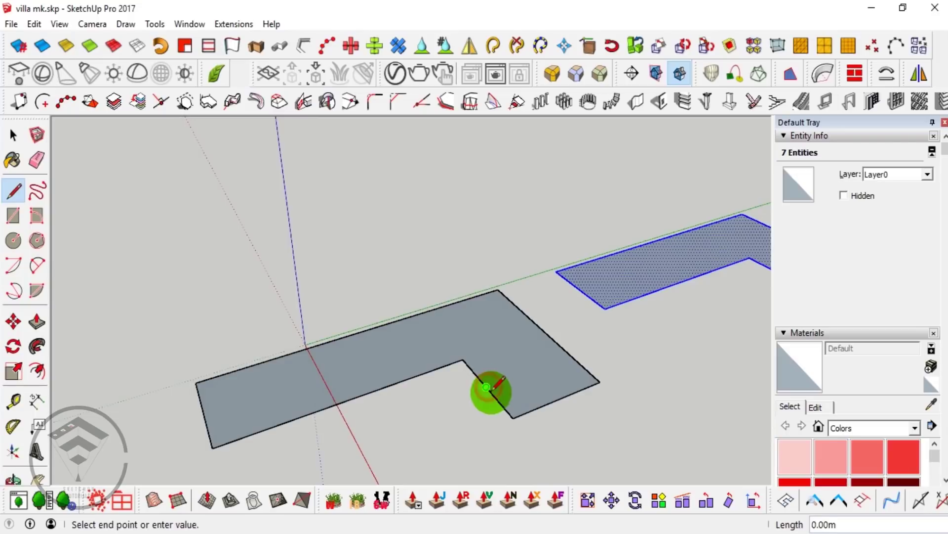
pyautogui.press('e')
pyautogui.moveTo(599, 380); pyautogui.dragTo(533, 416)
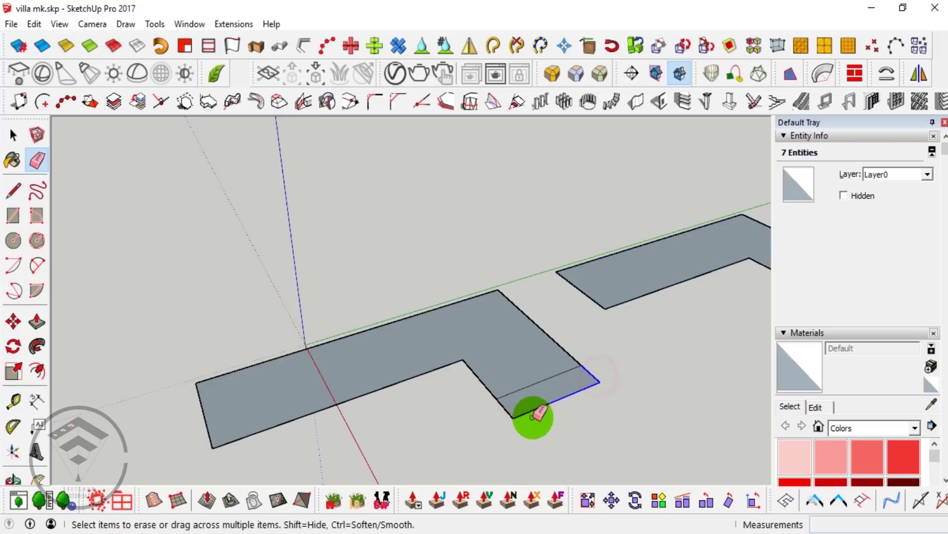
# - Pull the original face up 3.00m into a solid block and select the whole block
pyautogui.press('p')
pyautogui.moveTo(514, 364); pyautogui.dragTo(514, 343)
pyautogui.moveTo(514, 342)
pyautogui.mouseDown(button='middle')
pyautogui.moveTo(408, 333)
pyautogui.moveTo(408, 257)
pyautogui.moveTo(355, 348)
pyautogui.mouseUp(button='middle')
pyautogui.press('space')
pyautogui.tripleClick(363, 349)
pyautogui.rightClick(363, 349)
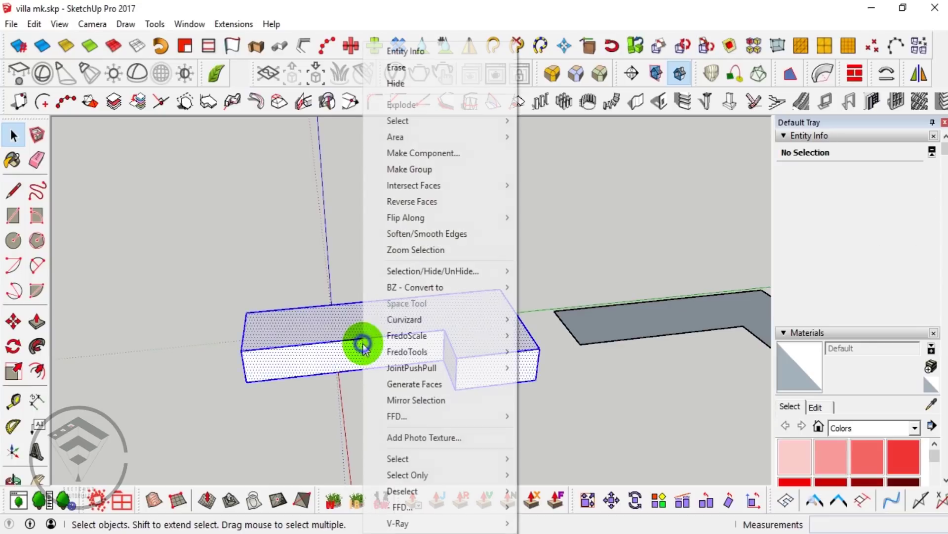
# - Group the extruded ground-floor block into a solid group
pyautogui.click(460, 176)
pyautogui.moveTo(420, 299)
pyautogui.mouseDown(button='middle')
pyautogui.moveTo(498, 309)
pyautogui.moveTo(468, 314)
pyautogui.mouseUp(button='middle')
pyautogui.press('p')
pyautogui.click(473, 309)
pyautogui.click(480, 308)
pyautogui.press('space')
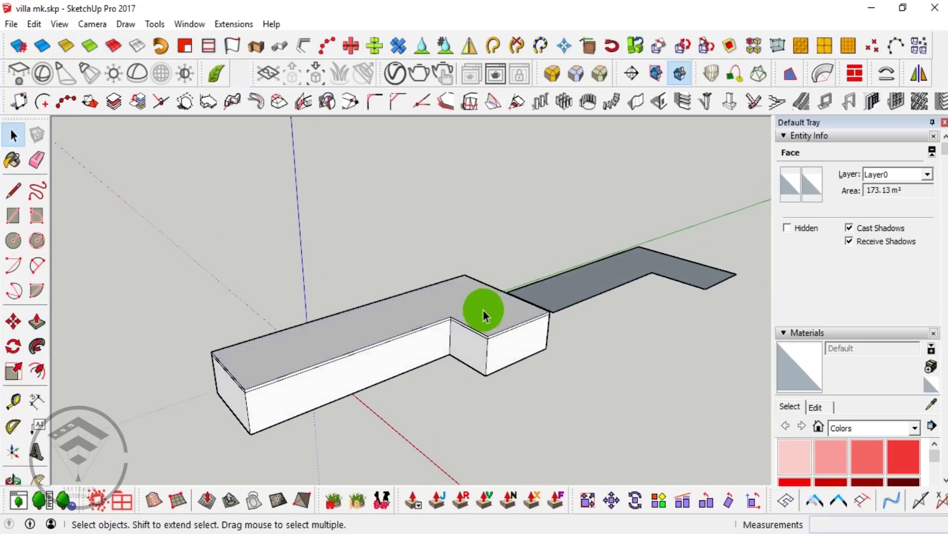
pyautogui.tripleClick(478, 315)
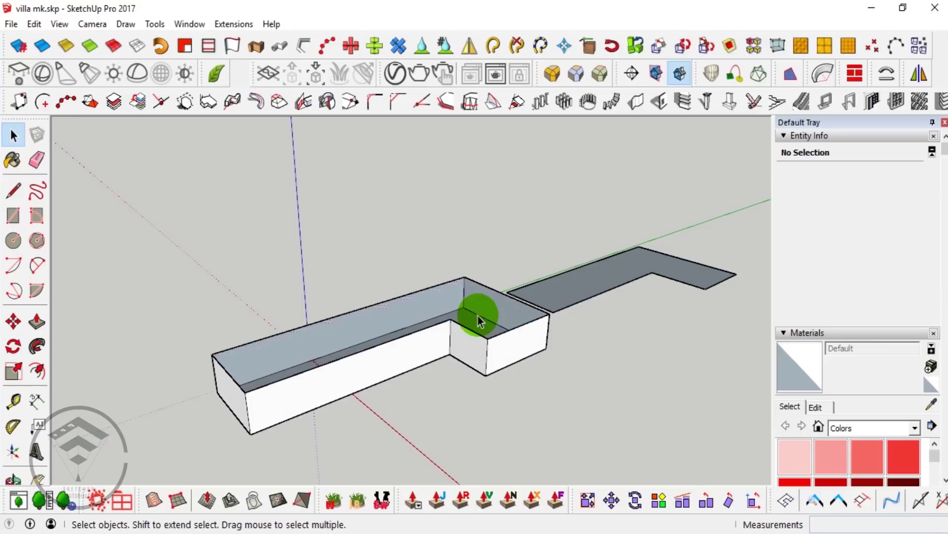
pyautogui.rightClick(479, 316)
pyautogui.click(524, 169)
# - Paste the top face in place, pull it into a thin slab, and group it
pyautogui.click(34, 23)
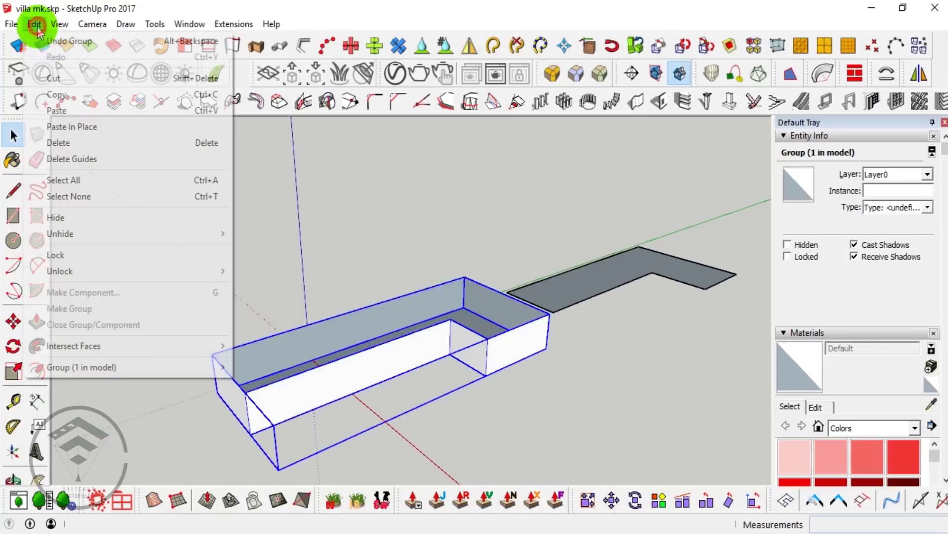
pyautogui.click(78, 128)
pyautogui.doubleClick(512, 345)
pyautogui.press('p')
pyautogui.scroll(3, 493, 319)
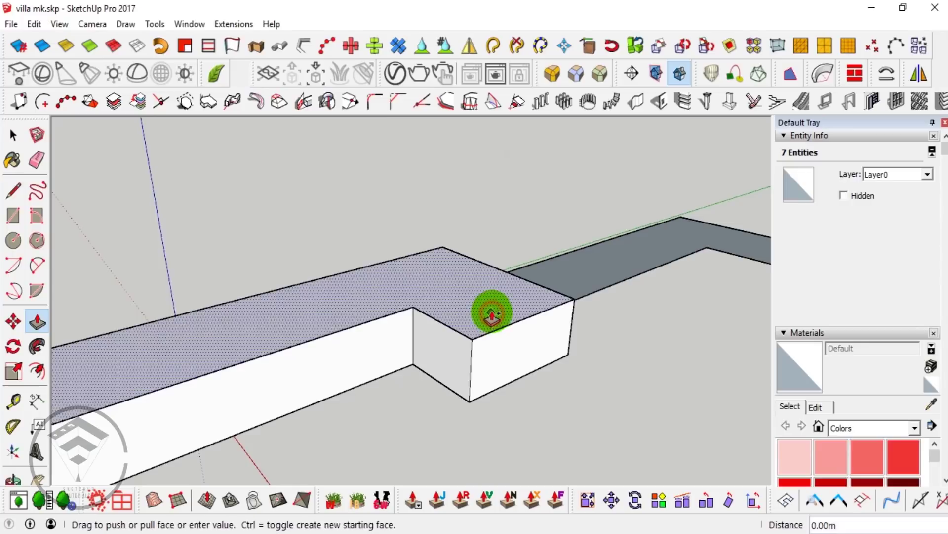
pyautogui.press('space')
pyautogui.tripleClick(483, 311)
pyautogui.rightClick(483, 311)
pyautogui.click(543, 169)
pyautogui.moveTo(577, 313)
pyautogui.mouseDown(button='middle')
pyautogui.moveTo(461, 313)
pyautogui.moveTo(546, 348)
pyautogui.mouseUp(button='middle')
pyautogui.click(638, 305)
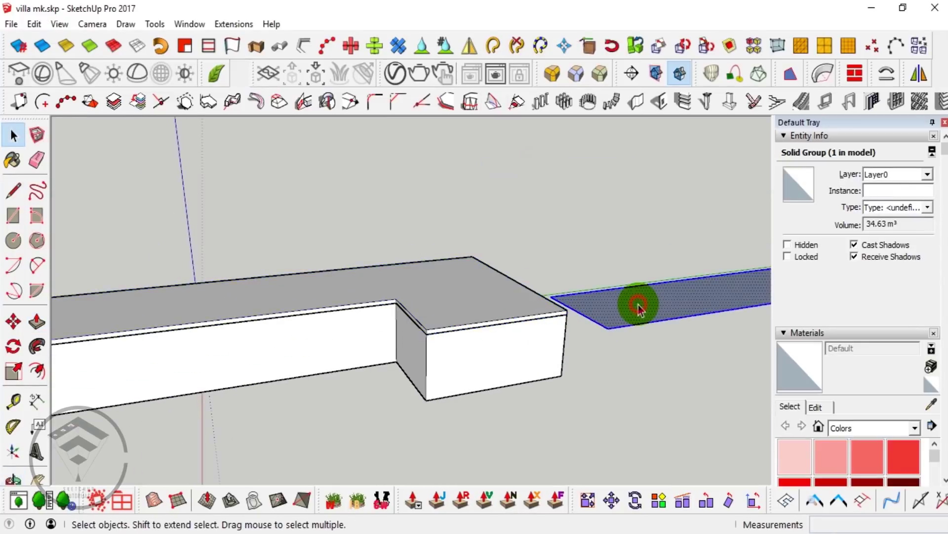
# - Begin moving the top strip from its corner, then cancel the move
pyautogui.press('m')
pyautogui.click(566, 297)
pyautogui.moveTo(407, 259); pyautogui.dragTo(423, 309, button='middle')
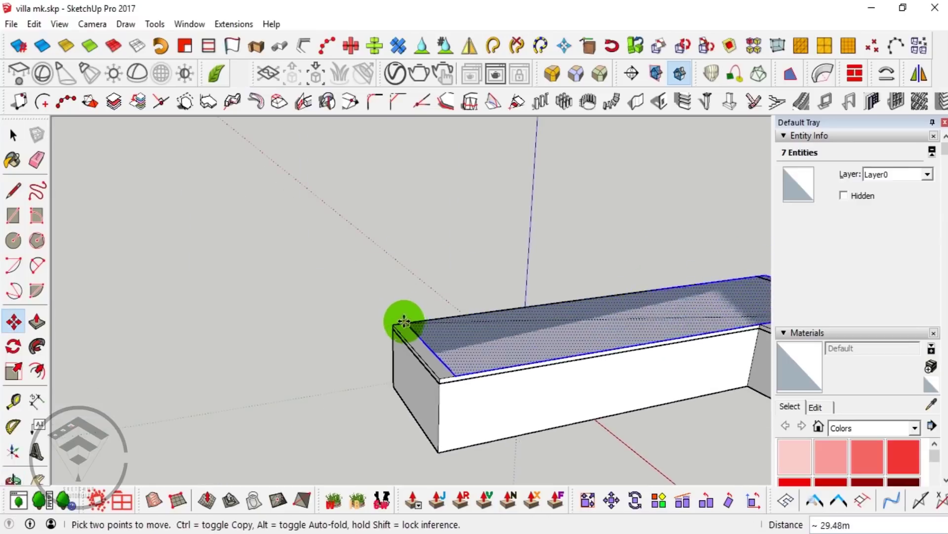
pyautogui.press('Escape')
pyautogui.press('space')
pyautogui.moveTo(544, 326); pyautogui.dragTo(642, 329, button='middle')
# - Pull the top face upward to double height, forming the second storey
pyautogui.press('p')
pyautogui.click(642, 328)
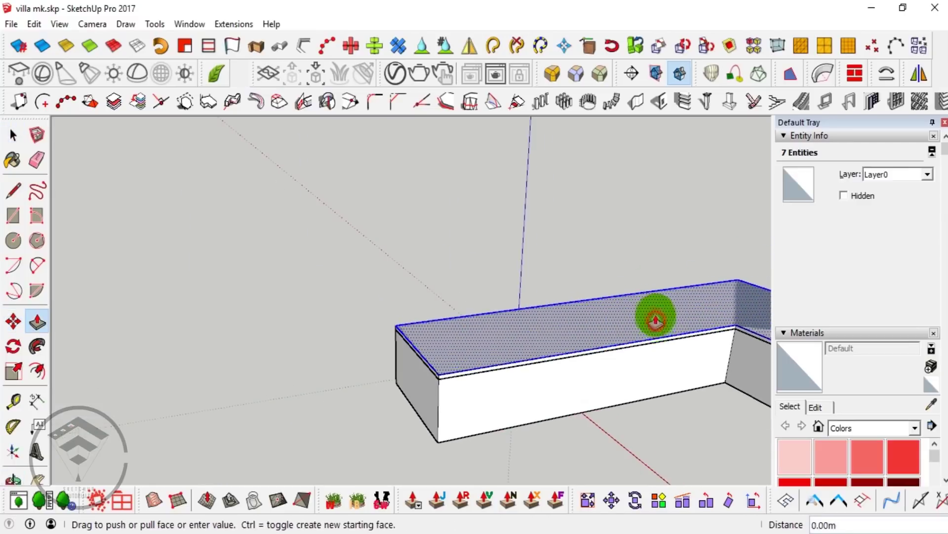
pyautogui.click(610, 303)
pyautogui.press('space')
pyautogui.scroll(-3, 568, 296)
pyautogui.scroll(4, 520, 303)
pyautogui.scroll(3, 520, 303)
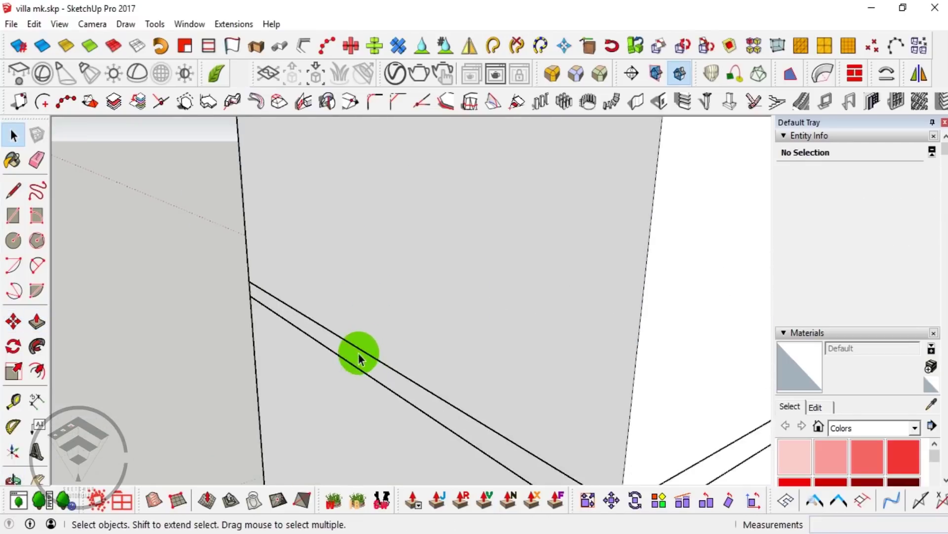
pyautogui.scroll(2, 360, 356)
pyautogui.moveTo(395, 276)
pyautogui.mouseDown(button='middle')
pyautogui.moveTo(286, 341)
pyautogui.moveTo(565, 339)
pyautogui.moveTo(514, 322)
pyautogui.moveTo(417, 260)
pyautogui.moveTo(425, 275)
pyautogui.moveTo(416, 363)
pyautogui.moveTo(270, 300)
pyautogui.moveTo(232, 262)
pyautogui.moveTo(281, 252)
pyautogui.mouseUp(button='middle')
# - Open the group for editing and inspect a face inside it
pyautogui.click(330, 251)
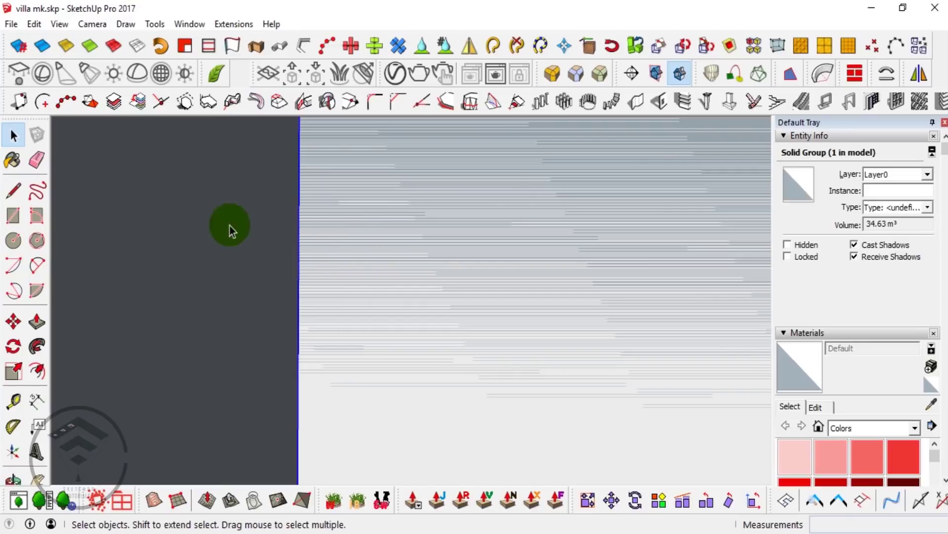
pyautogui.rightClick(358, 220)
pyautogui.click(404, 115)
pyautogui.click(401, 175)
pyautogui.moveTo(401, 175)
pyautogui.mouseDown(button='middle')
pyautogui.moveTo(325, 395)
pyautogui.moveTo(455, 290)
pyautogui.moveTo(63, 84)
pyautogui.mouseUp(button='middle')
pyautogui.click(325, 396)
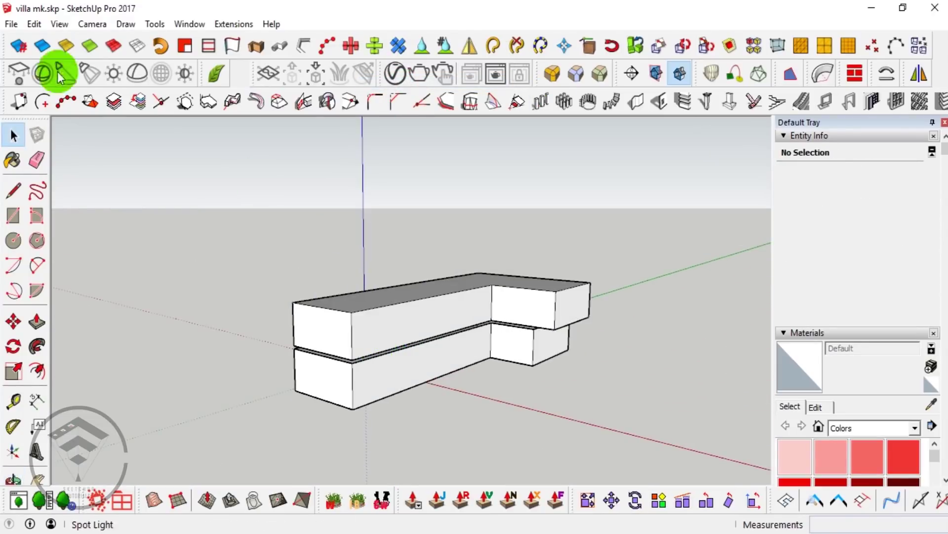
# - Unhide all geometry and reverse the faces of the group
pyautogui.click(34, 29)
pyautogui.click(252, 266)
pyautogui.rightClick(385, 329)
pyautogui.click(450, 171)
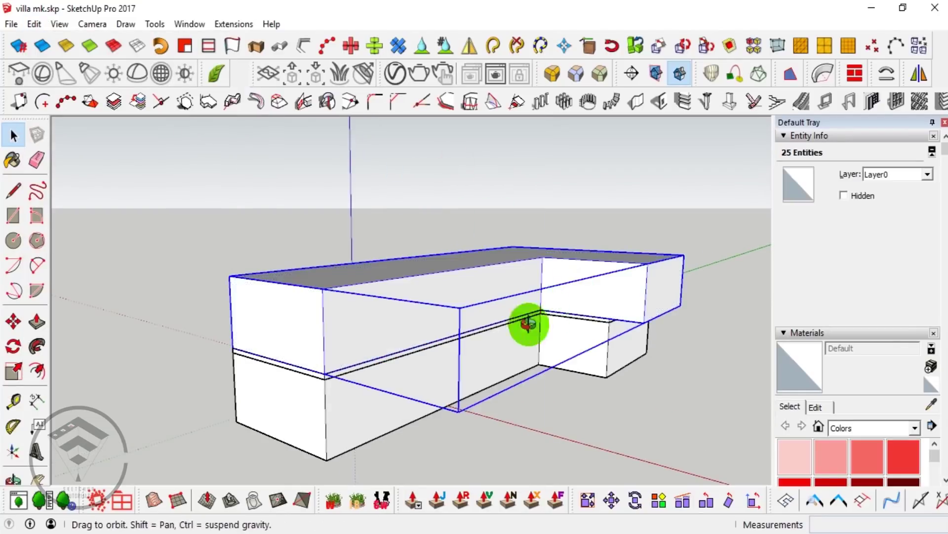
pyautogui.click(547, 311)
# - Close a floor face in the L's notch with a line
pyautogui.moveTo(547, 310); pyautogui.dragTo(535, 391, button='middle')
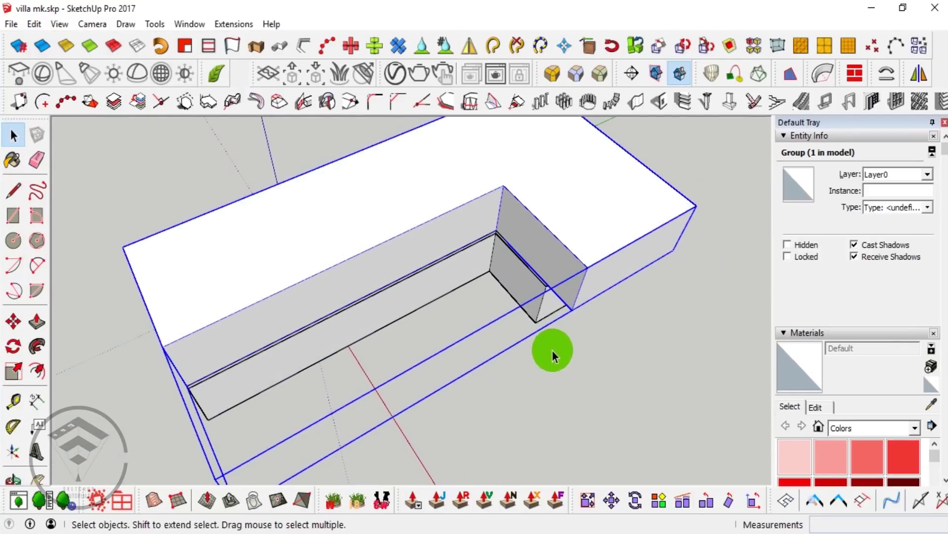
pyautogui.moveTo(550, 343)
pyautogui.mouseDown(button='middle')
pyautogui.moveTo(483, 278)
pyautogui.moveTo(514, 315)
pyautogui.mouseUp(button='middle')
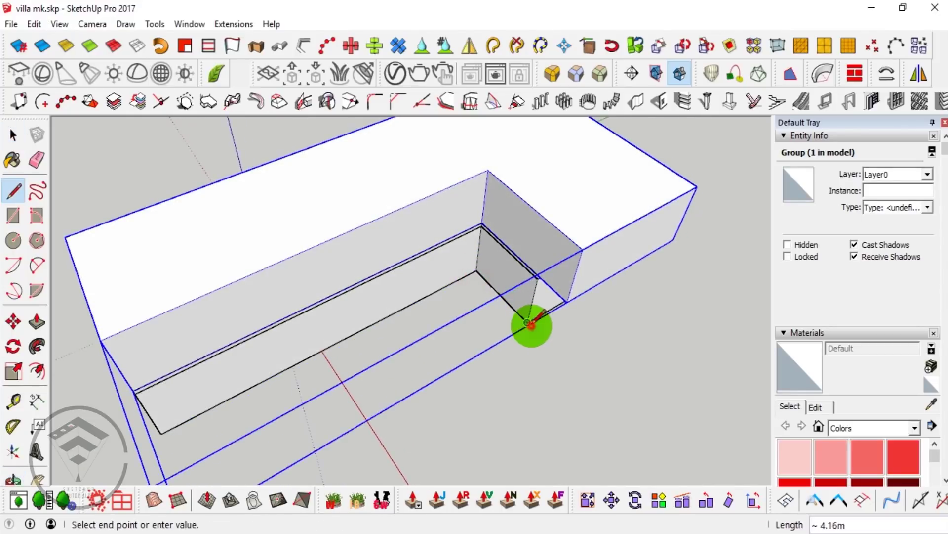
pyautogui.scroll(-2, 530, 324)
pyautogui.scroll(-2, 530, 324)
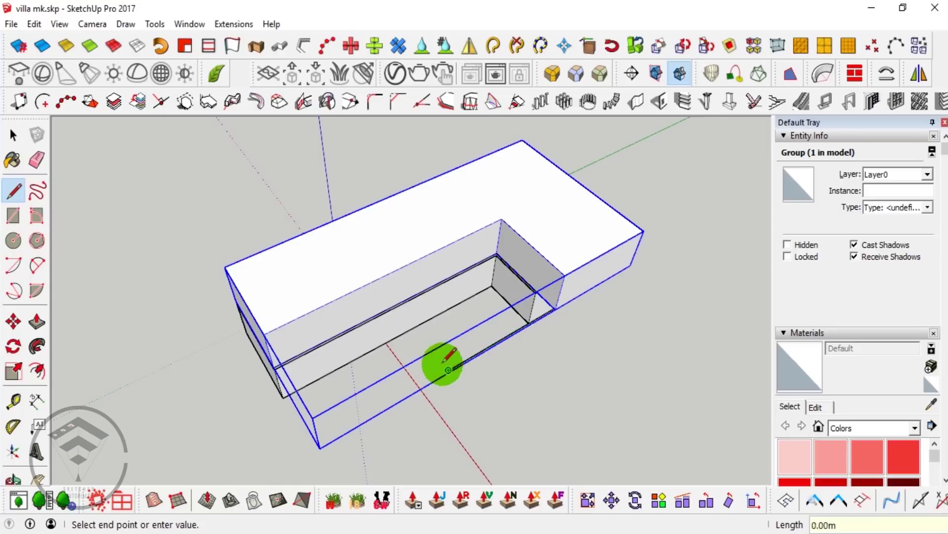
pyautogui.click(491, 285)
# - Pull the notch floor face up into a tall box spanning both storeys
pyautogui.press('space')
pyautogui.scroll(3, 492, 335)
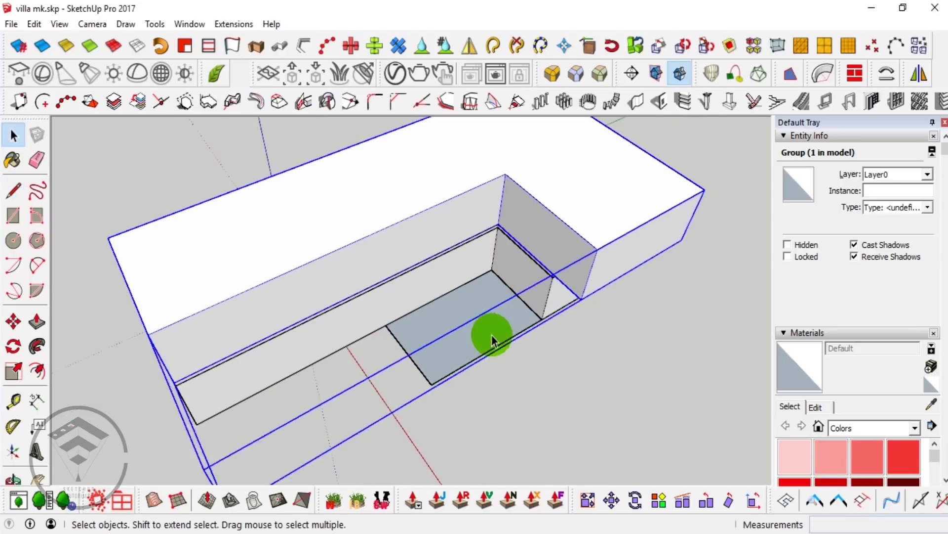
pyautogui.press('p')
pyautogui.click(477, 319)
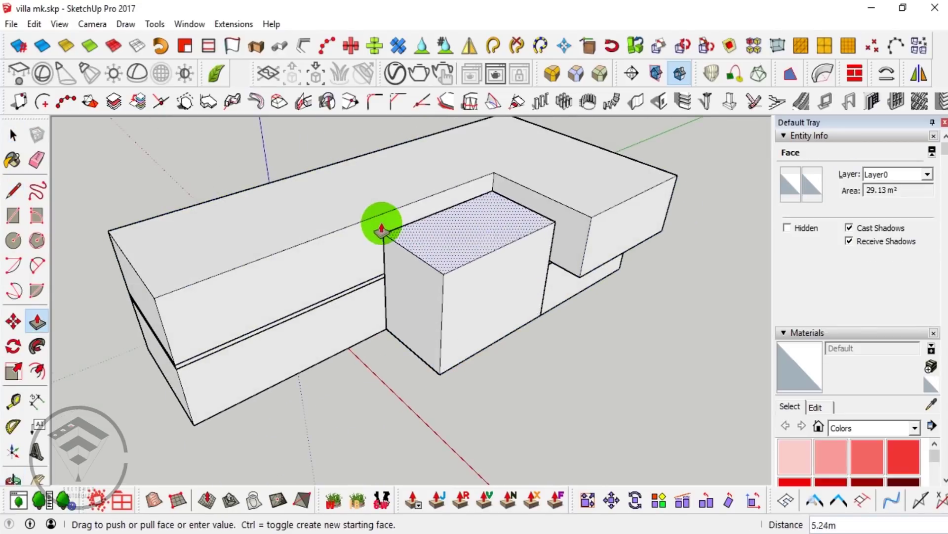
pyautogui.click(376, 216)
pyautogui.press('space')
# - Raise the upper block's top face by 1.00m
pyautogui.click(358, 199)
pyautogui.press('p')
pyautogui.click(364, 201)
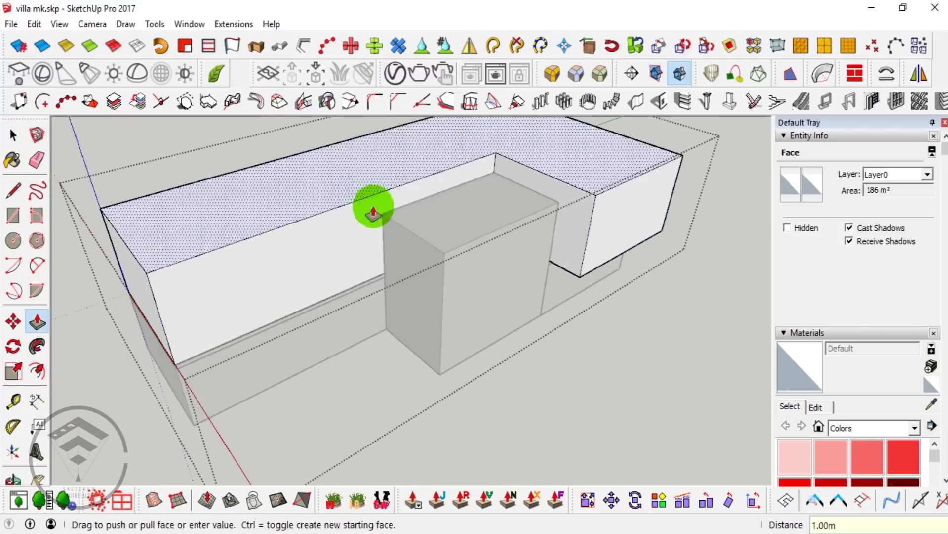
pyautogui.press('space')
pyautogui.moveTo(476, 237)
pyautogui.mouseDown(button='middle')
pyautogui.moveTo(364, 196)
pyautogui.moveTo(282, 129)
pyautogui.mouseUp(button='middle')
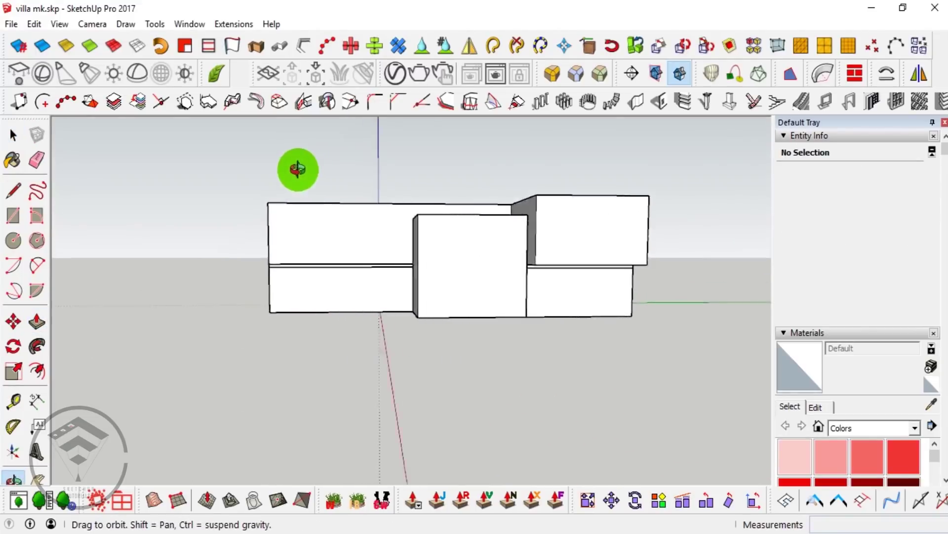
# - Draw a rectangle across the underside of the upper block's overhang
pyautogui.scroll(3, 592, 212)
pyautogui.scroll(3, 592, 212)
pyautogui.moveTo(595, 259)
pyautogui.mouseDown(button='middle')
pyautogui.moveTo(576, 229)
pyautogui.moveTo(606, 235)
pyautogui.mouseUp(button='middle')
pyautogui.click(716, 244)
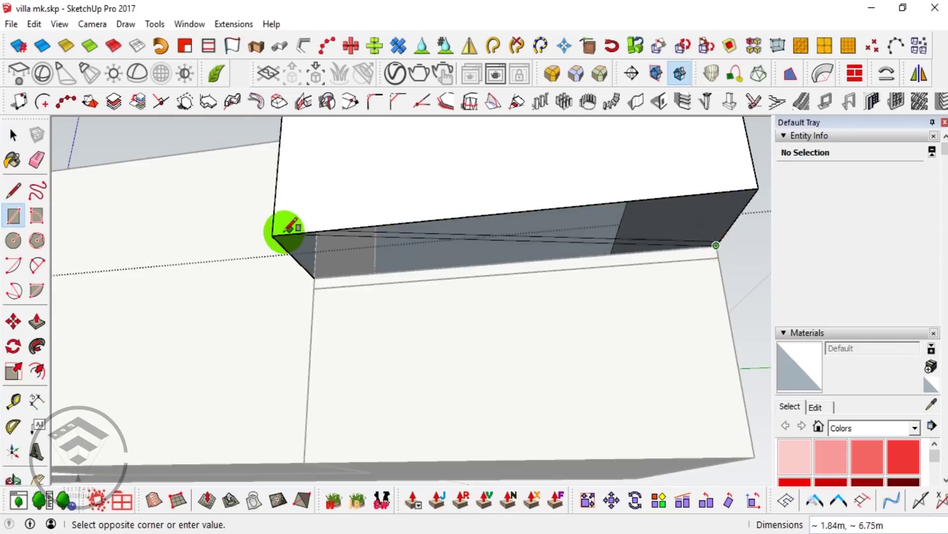
pyautogui.click(291, 232)
pyautogui.press('space')
# - Orbit back out above the villa and select the whole tall box
pyautogui.scroll(3, 306, 266)
pyautogui.moveTo(316, 277)
pyautogui.mouseDown(button='middle')
pyautogui.moveTo(272, 308)
pyautogui.moveTo(417, 262)
pyautogui.moveTo(485, 254)
pyautogui.mouseUp(button='middle')
pyautogui.click(490, 234)
pyautogui.scroll(3, 519, 375)
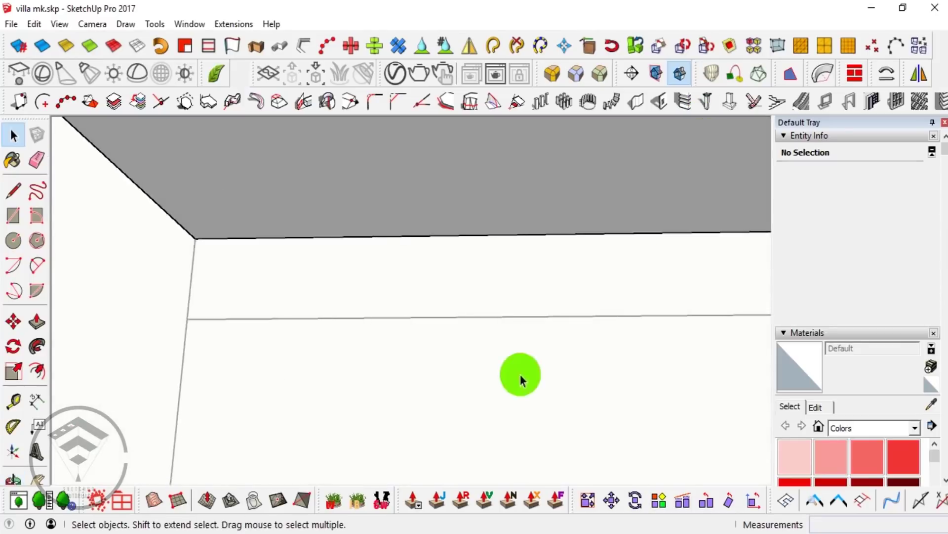
pyautogui.scroll(2, 446, 354)
pyautogui.moveTo(446, 354)
pyautogui.mouseDown(button='middle')
pyautogui.moveTo(583, 429)
pyautogui.moveTo(547, 333)
pyautogui.mouseUp(button='middle')
pyautogui.scroll(-5, 547, 333)
pyautogui.moveTo(603, 345)
pyautogui.mouseDown(button='middle')
pyautogui.moveTo(564, 354)
pyautogui.moveTo(538, 322)
pyautogui.mouseUp(button='middle')
pyautogui.scroll(3, 524, 296)
pyautogui.tripleClick(511, 272)
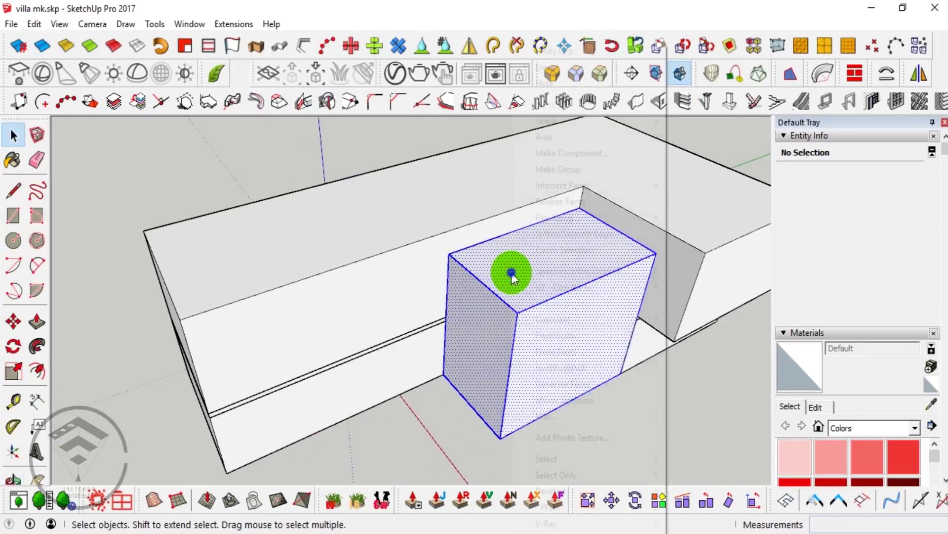
# - Group the tall box in front of the facade
pyautogui.rightClick(512, 271)
pyautogui.click(557, 170)
pyautogui.click(583, 208)
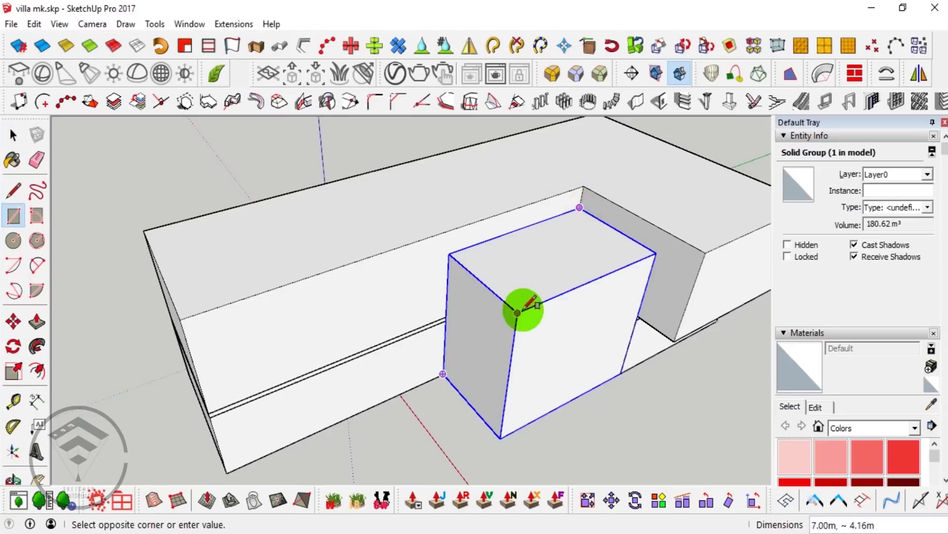
pyautogui.press('space')
pyautogui.scroll(3, 494, 296)
pyautogui.scroll(2, 444, 301)
# - Push/Pull the box's top into a thin slab of set thickness
pyautogui.press('p')
pyautogui.click(430, 305)
pyautogui.moveTo(421, 297); pyautogui.dragTo(434, 285, button='middle')
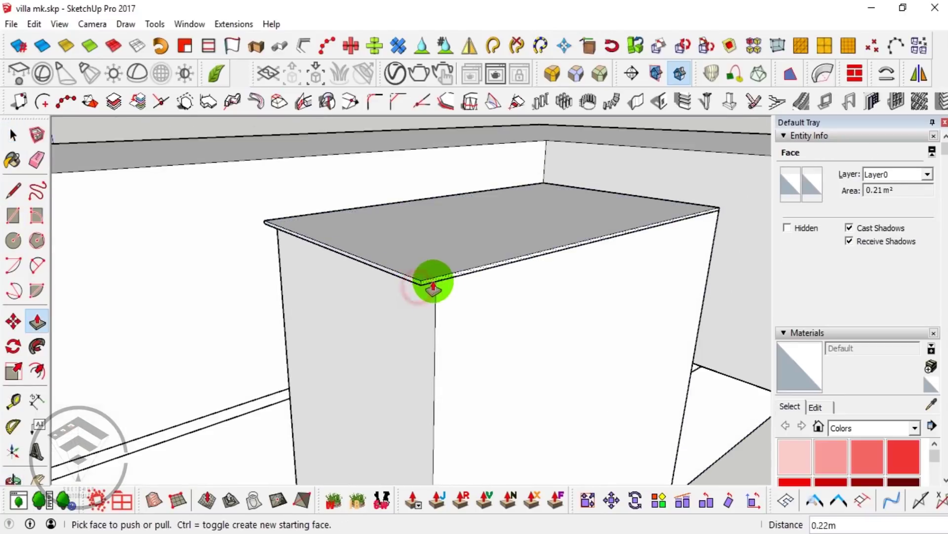
pyautogui.moveTo(434, 286); pyautogui.dragTo(452, 295)
pyautogui.moveTo(515, 282); pyautogui.dragTo(464, 269, button='middle')
pyautogui.click(465, 271)
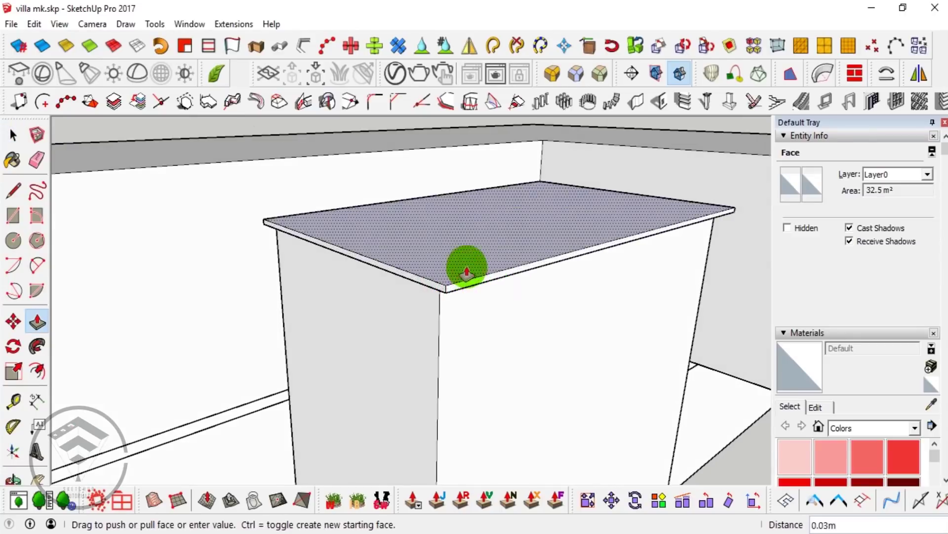
pyautogui.click(467, 269)
# - Pull the slab edges outward so the cap overhangs the box sides
pyautogui.click(437, 285)
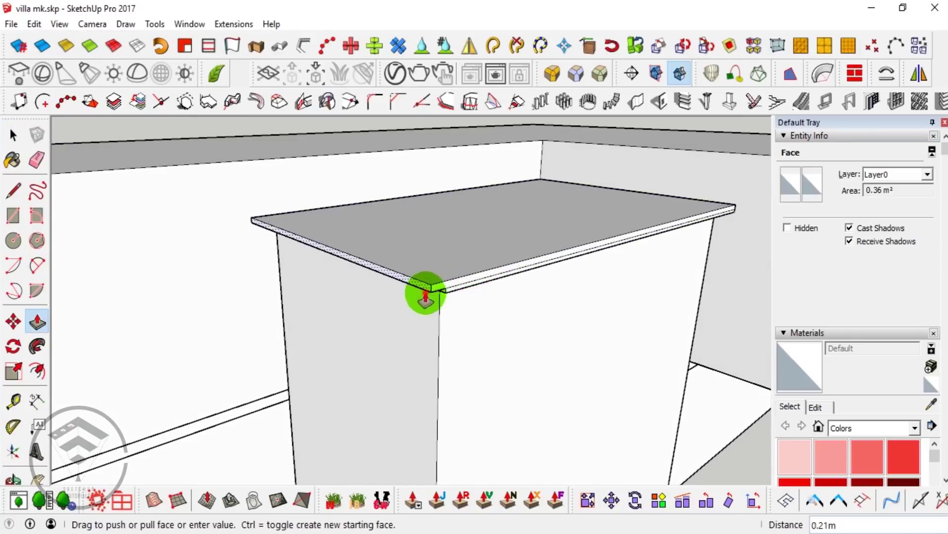
pyautogui.click(482, 296)
pyautogui.click(478, 275)
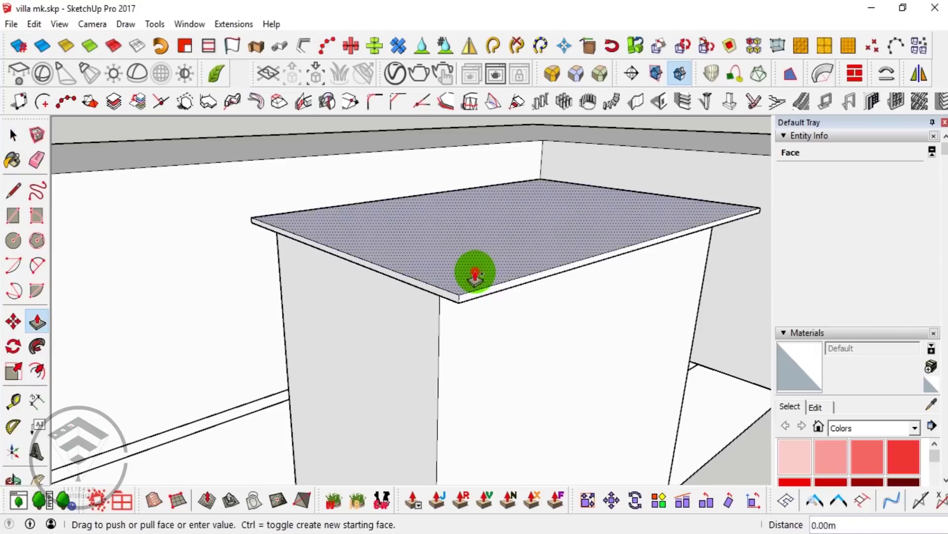
pyautogui.click(453, 289)
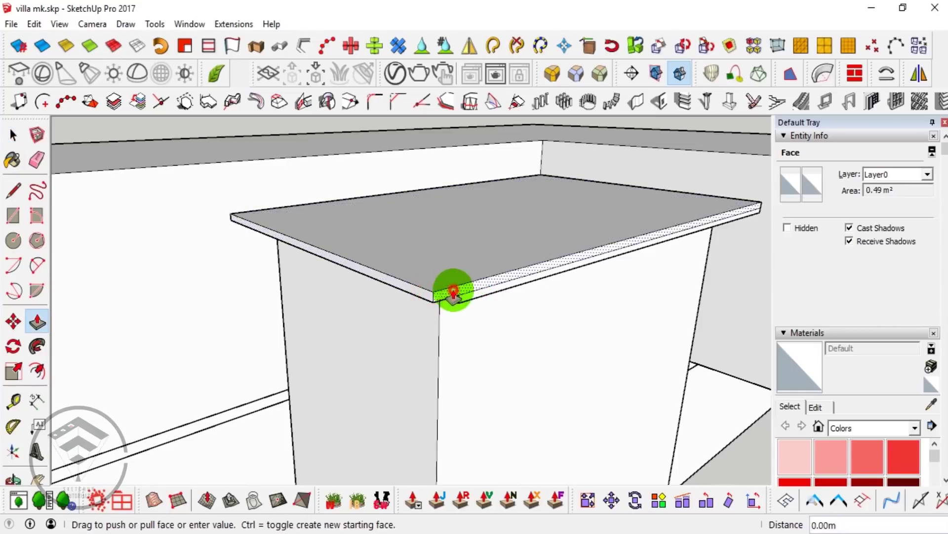
pyautogui.click(497, 317)
pyautogui.moveTo(496, 316)
pyautogui.mouseDown(button='middle')
pyautogui.moveTo(473, 282)
pyautogui.moveTo(461, 153)
pyautogui.moveTo(420, 217)
pyautogui.mouseUp(button='middle')
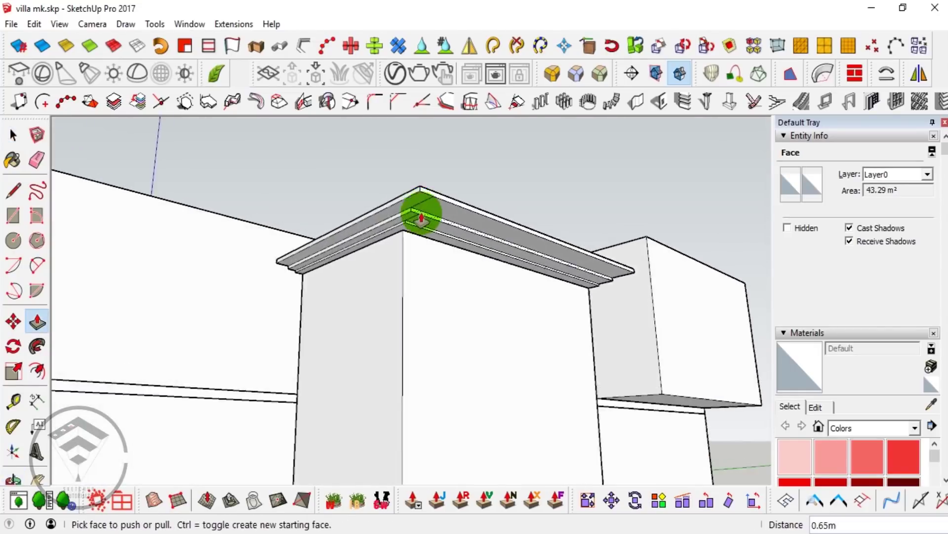
# - Orbit to view the cap from above with the Eraser ready for stray edges
pyautogui.press('e')
pyautogui.scroll(3, 418, 216)
pyautogui.scroll(-2, 420, 175)
pyautogui.moveTo(446, 184)
pyautogui.mouseDown(button='middle')
pyautogui.moveTo(392, 258)
pyautogui.moveTo(459, 409)
pyautogui.moveTo(464, 342)
pyautogui.moveTo(343, 150)
pyautogui.moveTo(414, 156)
pyautogui.moveTo(438, 214)
pyautogui.mouseUp(button='middle')
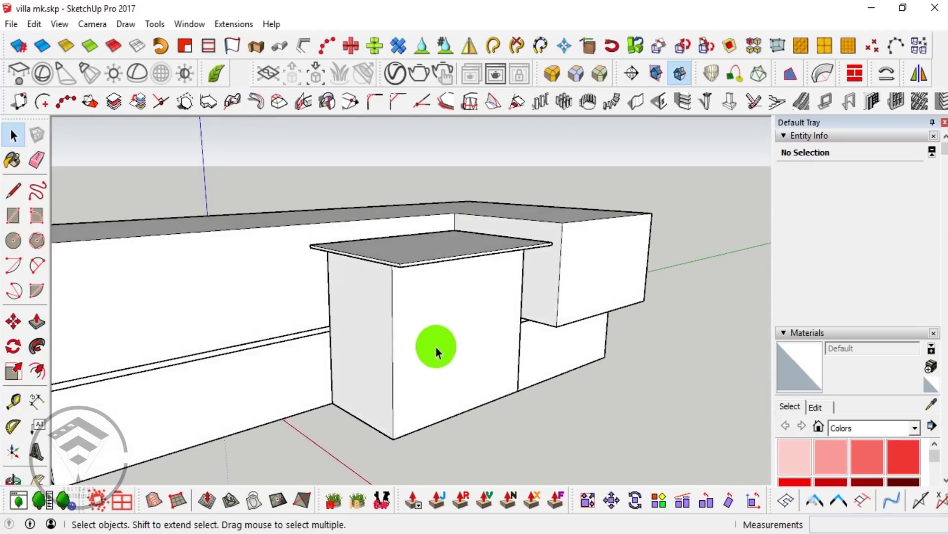
# - Draw a vertical door-edge line from the box's bottom corner up to its top corner
pyautogui.moveTo(438, 345)
pyautogui.mouseDown(button='middle')
pyautogui.moveTo(438, 421)
pyautogui.moveTo(443, 404)
pyautogui.moveTo(332, 384)
pyautogui.moveTo(349, 383)
pyautogui.moveTo(375, 415)
pyautogui.mouseUp(button='middle')
pyautogui.press('l')
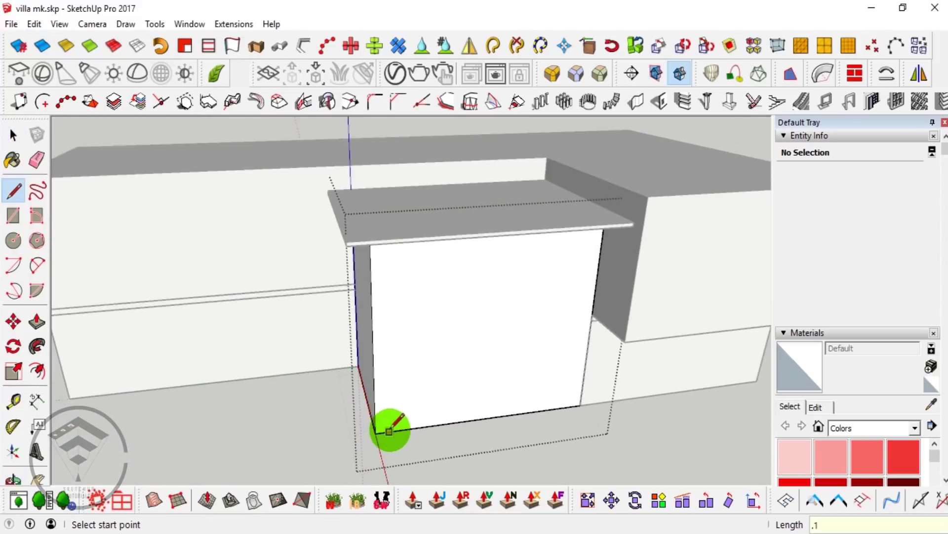
pyautogui.scroll(3, 379, 433)
pyautogui.press('Escape')
pyautogui.scroll(-3, 386, 435)
pyautogui.click(385, 434)
pyautogui.scroll(2, 382, 267)
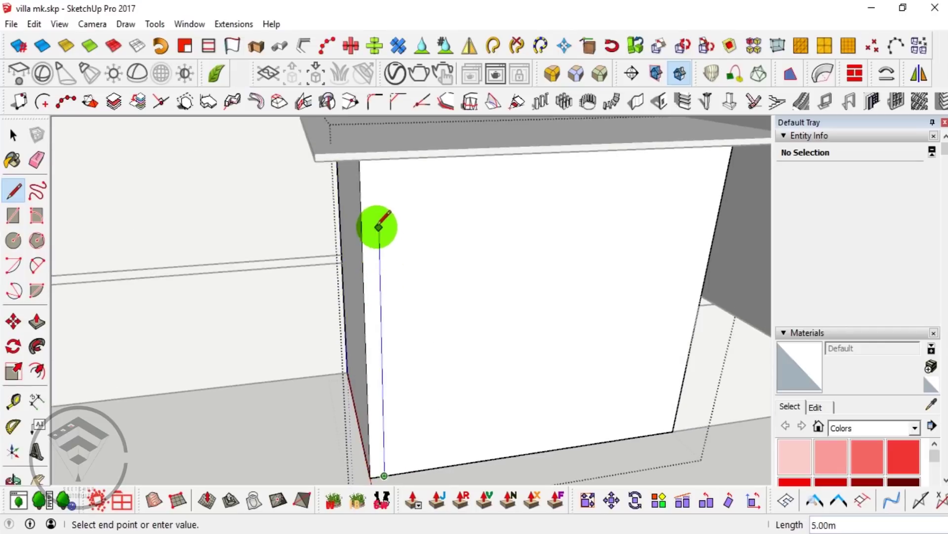
pyautogui.moveTo(379, 190); pyautogui.dragTo(394, 106, button='middle')
pyautogui.click(380, 176)
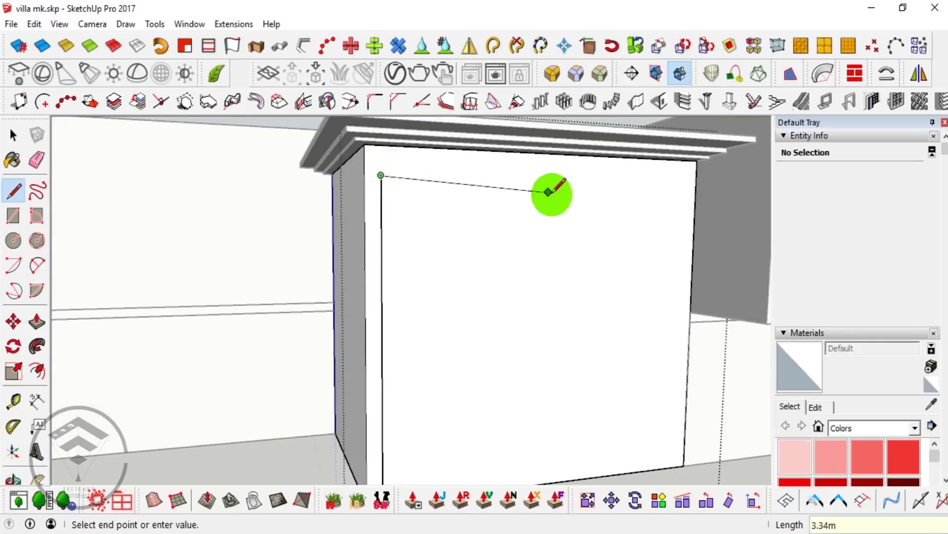
# - Complete the door outline from the bottom edge to the left edge of the front face
pyautogui.moveTo(553, 261)
pyautogui.keyDown('shift'); pyautogui.mouseDown(button='middle')
pyautogui.moveTo(482, 225)
pyautogui.moveTo(459, 228)
pyautogui.mouseUp(button='middle'); pyautogui.keyUp('shift')
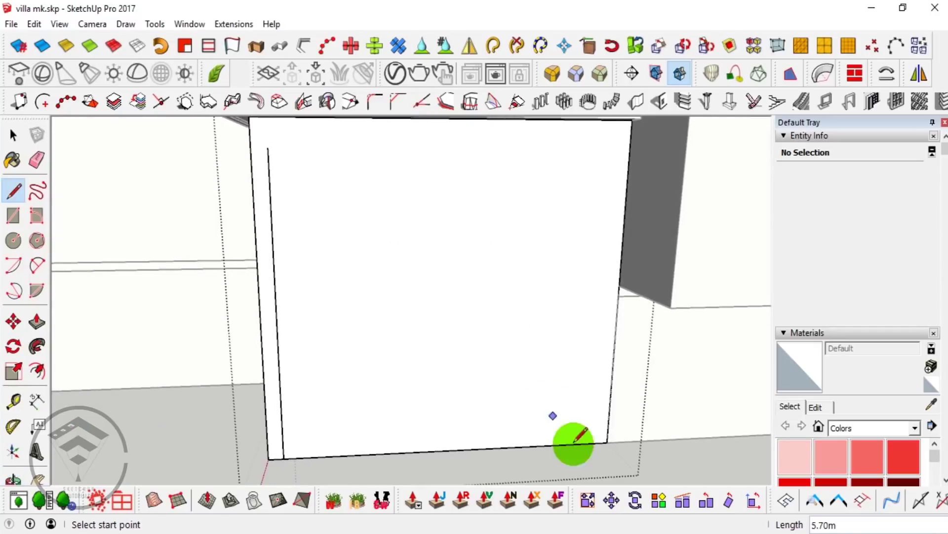
pyautogui.click(538, 445)
pyautogui.scroll(-2, 537, 444)
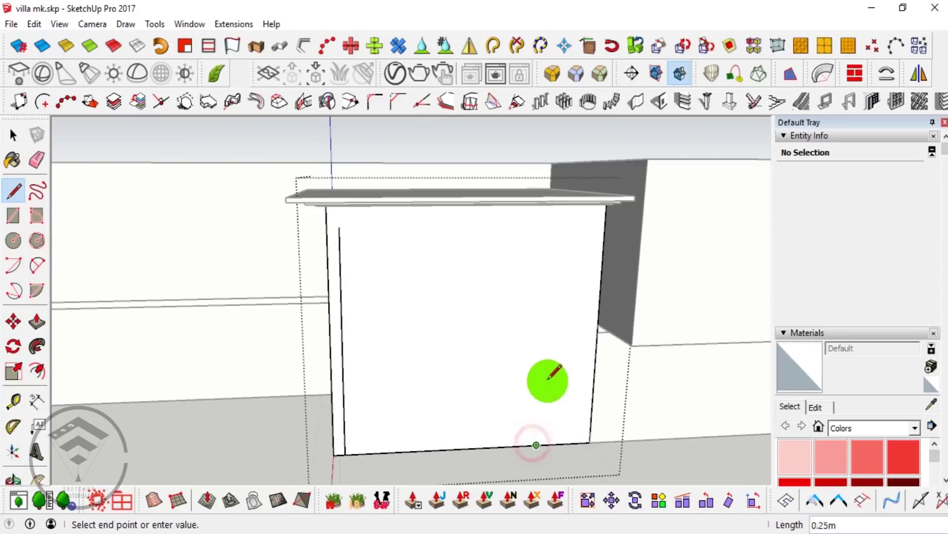
pyautogui.click(338, 227)
pyautogui.moveTo(339, 227)
pyautogui.mouseDown(button='middle')
pyautogui.moveTo(483, 301)
pyautogui.moveTo(509, 363)
pyautogui.mouseUp(button='middle')
pyautogui.press('space')
# - Push the door face slightly inward to recess it
pyautogui.press('p')
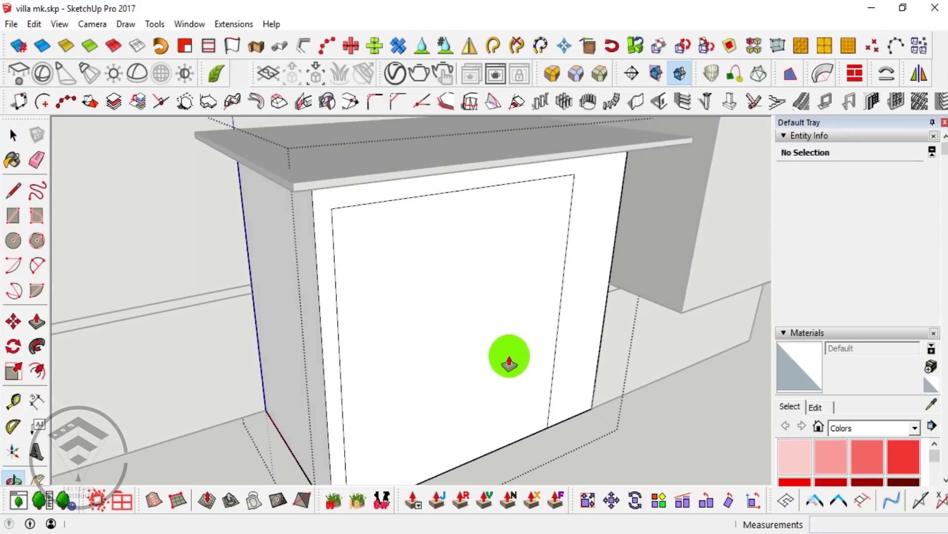
pyautogui.click(509, 365)
pyautogui.click(502, 354)
pyautogui.moveTo(501, 354)
pyautogui.mouseDown(button='middle')
pyautogui.moveTo(555, 358)
pyautogui.moveTo(558, 318)
pyautogui.moveTo(467, 368)
pyautogui.moveTo(468, 418)
pyautogui.moveTo(486, 445)
pyautogui.mouseUp(button='middle')
pyautogui.press('space')
# - Add the door-edge line at the top of the cabinet
pyautogui.press('l')
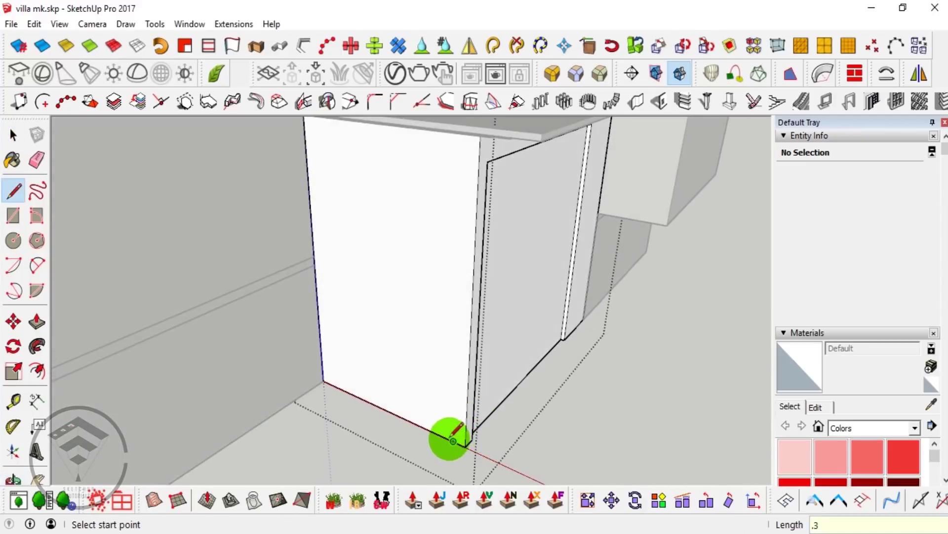
pyautogui.moveTo(456, 283); pyautogui.dragTo(466, 297, button='middle')
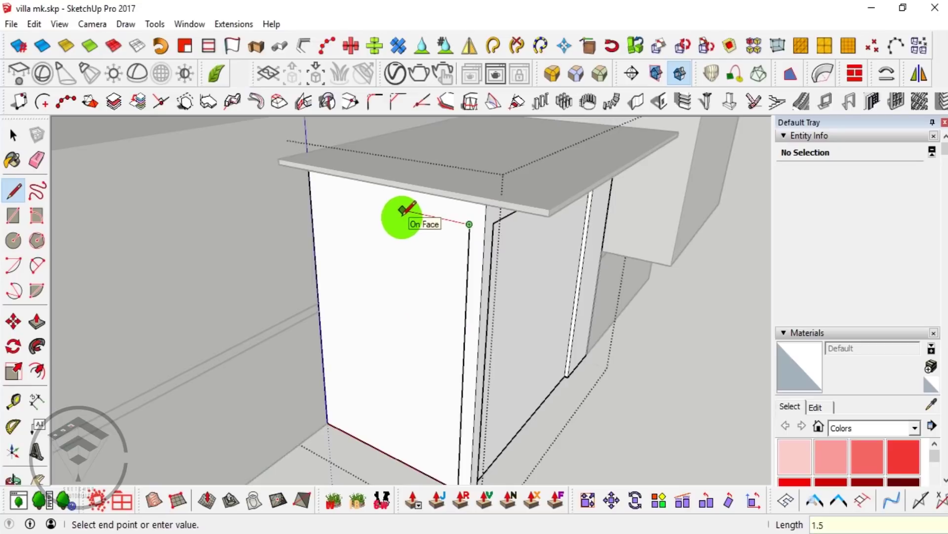
pyautogui.click(400, 460)
pyautogui.moveTo(402, 462)
pyautogui.mouseDown(button='middle')
pyautogui.moveTo(398, 339)
pyautogui.moveTo(448, 351)
pyautogui.moveTo(303, 371)
pyautogui.moveTo(370, 298)
pyautogui.mouseUp(button='middle')
pyautogui.press('p')
pyautogui.press('space')
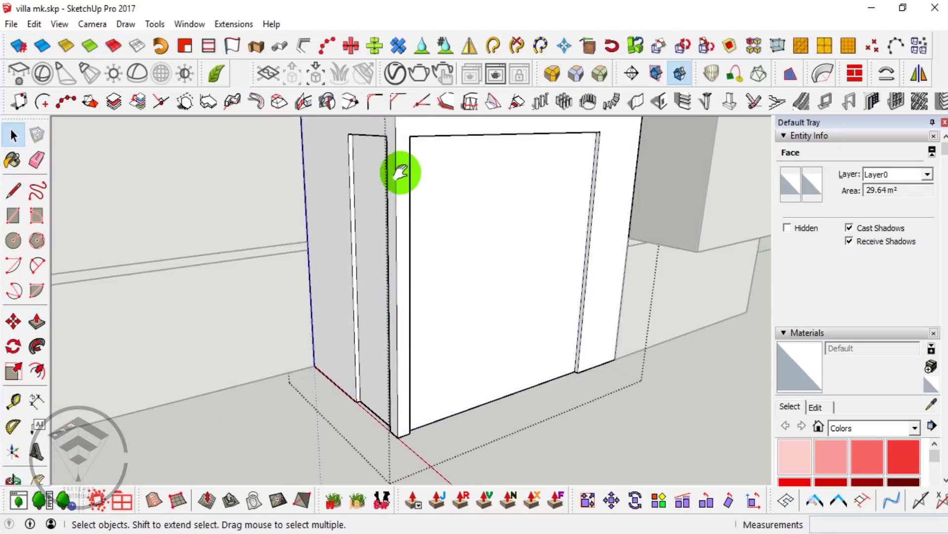
pyautogui.moveTo(400, 169); pyautogui.dragTo(408, 233, button='middle')
# - Push the side strip face inward to form the narrow frame
pyautogui.press('l')
pyautogui.scroll(2, 424, 224)
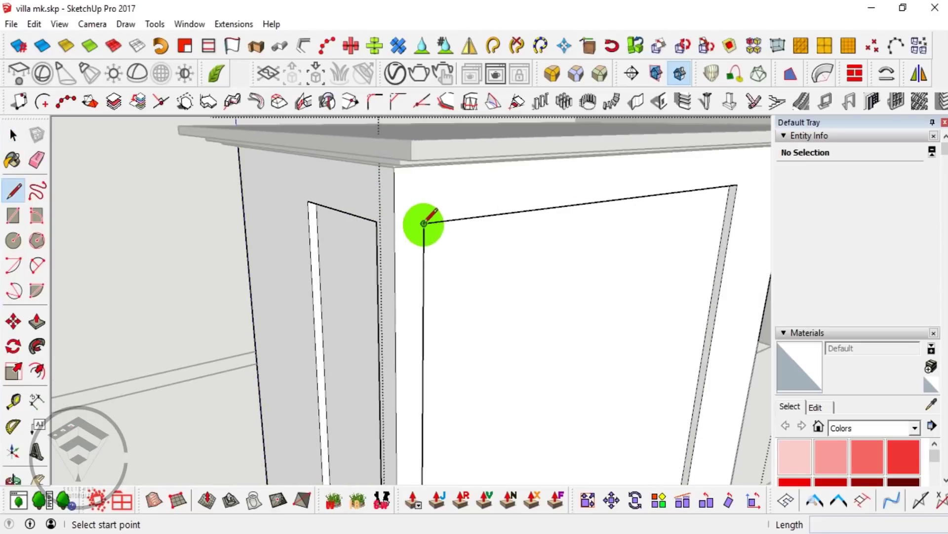
pyautogui.moveTo(394, 232)
pyautogui.mouseDown(button='middle')
pyautogui.moveTo(488, 248)
pyautogui.moveTo(455, 155)
pyautogui.mouseUp(button='middle')
pyautogui.press('space')
pyautogui.press('p')
pyautogui.click(470, 223)
# - Erase leftover edges around the door corner and view the whole cabinet
pyautogui.moveTo(507, 228); pyautogui.dragTo(518, 239, button='middle')
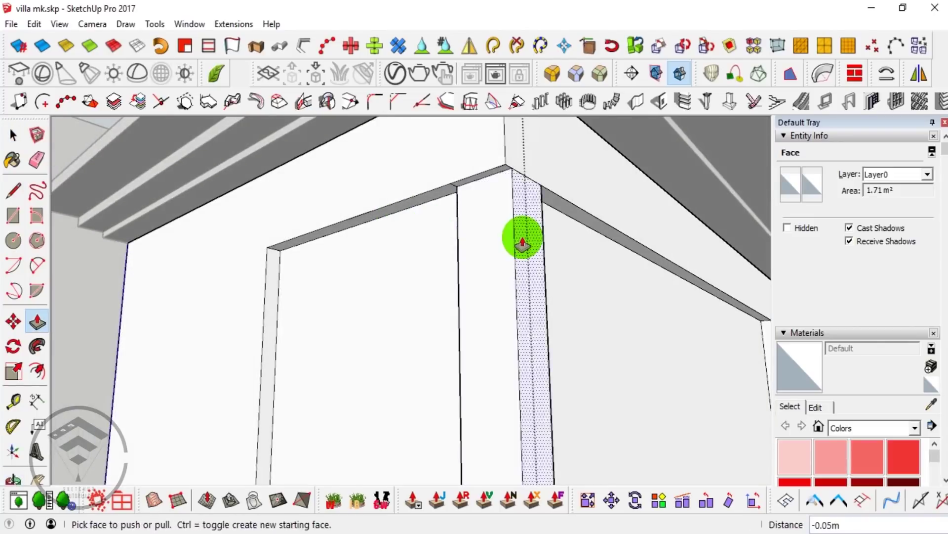
pyautogui.scroll(2, 525, 186)
pyautogui.press('e')
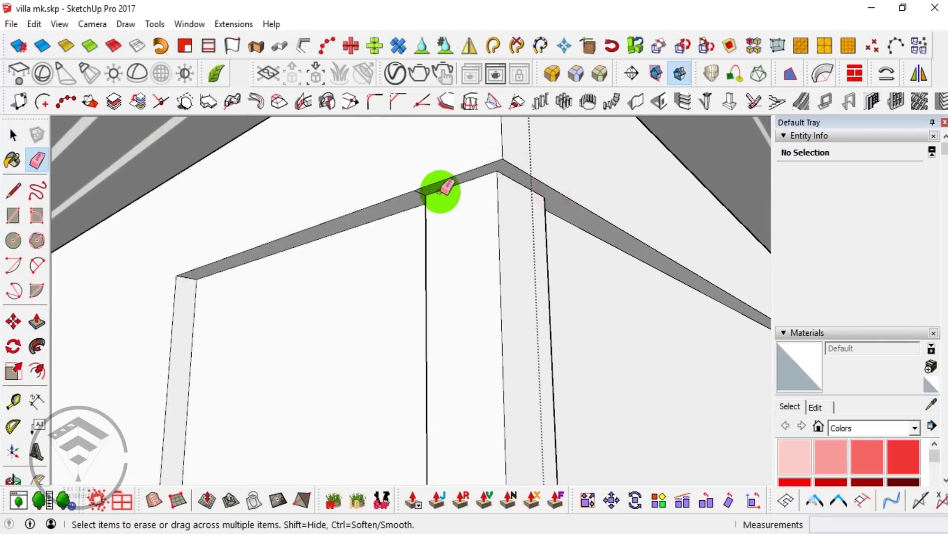
pyautogui.moveTo(409, 201)
pyautogui.mouseDown(button='middle')
pyautogui.moveTo(502, 239)
pyautogui.moveTo(400, 197)
pyautogui.moveTo(472, 312)
pyautogui.moveTo(303, 301)
pyautogui.moveTo(405, 316)
pyautogui.moveTo(484, 302)
pyautogui.moveTo(366, 233)
pyautogui.moveTo(400, 245)
pyautogui.mouseUp(button='middle')
pyautogui.press('space')
pyautogui.scroll(-3, 370, 214)
pyautogui.scroll(3, 463, 217)
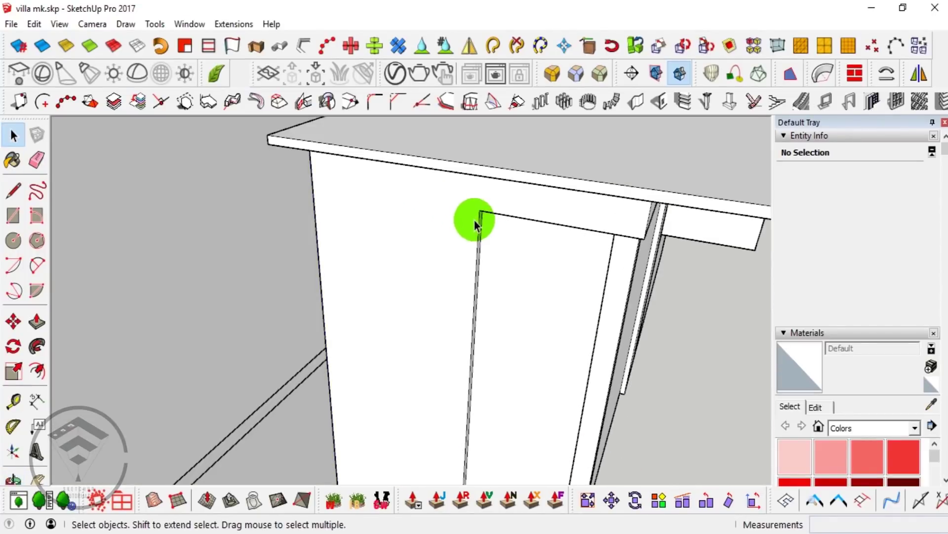
# - Draw a vertical line from the door's top corner to its bottom corner to mark a strip
pyautogui.click(480, 210)
pyautogui.scroll(-3, 479, 208)
pyautogui.scroll(3, 468, 397)
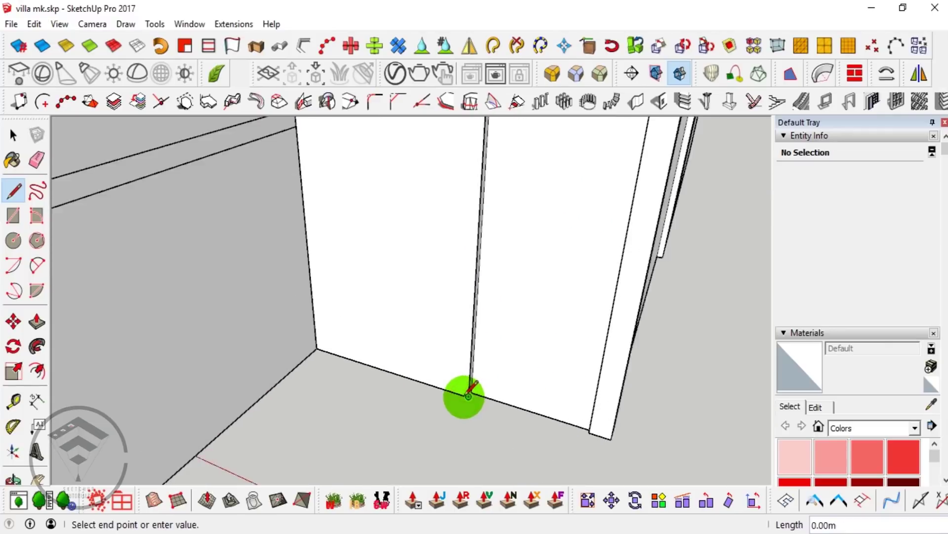
pyautogui.scroll(3, 461, 396)
pyautogui.scroll(1, 466, 396)
pyautogui.scroll(2, 469, 398)
pyautogui.click(473, 419)
pyautogui.scroll(-3, 474, 405)
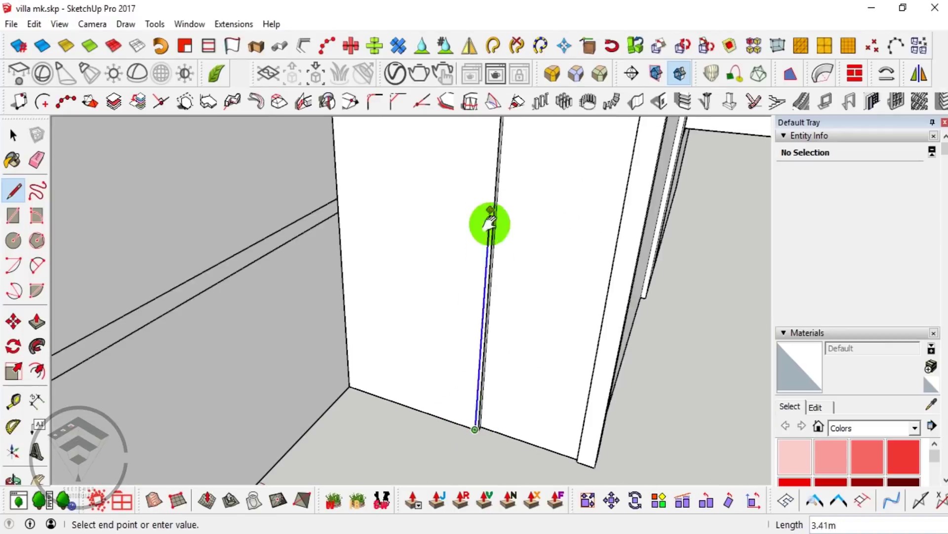
pyautogui.scroll(3, 492, 202)
pyautogui.scroll(2, 500, 193)
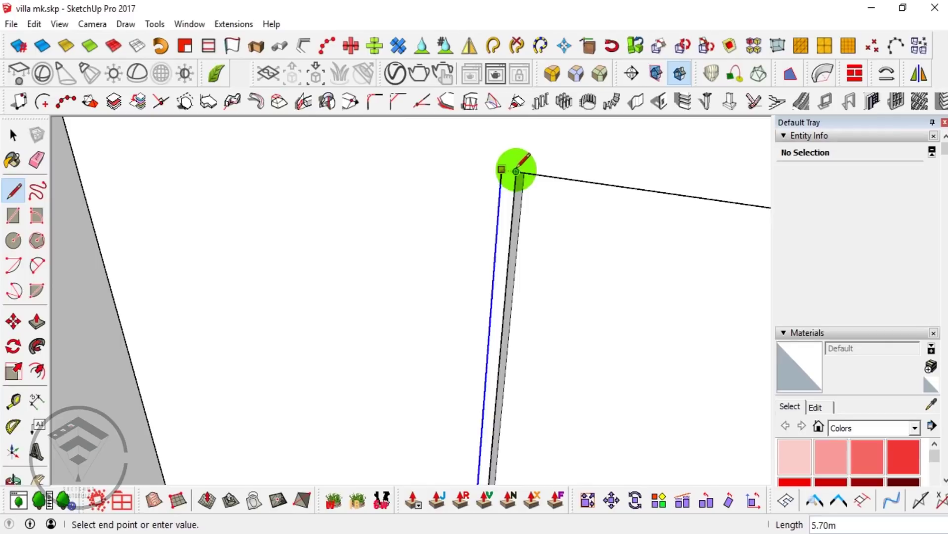
pyautogui.press('space')
pyautogui.scroll(-2, 509, 178)
pyautogui.scroll(2, 509, 187)
# - Turn the narrow strip beside the door edge into a component named b1
pyautogui.press('m')
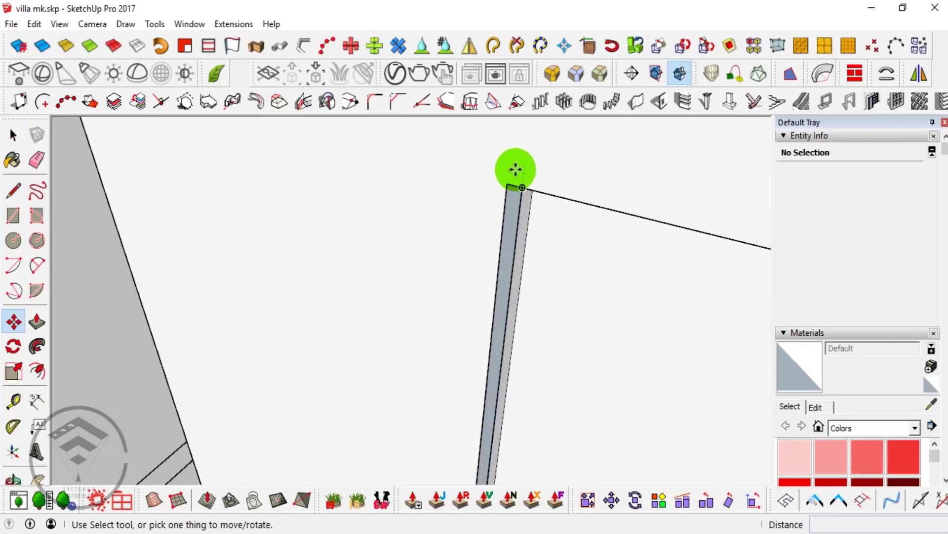
pyautogui.scroll(2, 514, 189)
pyautogui.press('space')
pyautogui.click(509, 197)
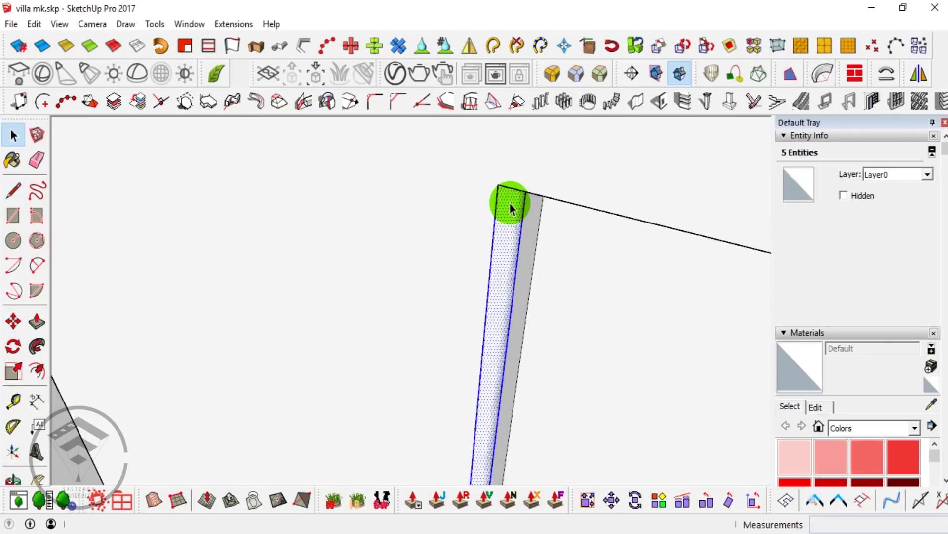
pyautogui.click(515, 191)
pyautogui.press('space')
pyautogui.rightClick(502, 201)
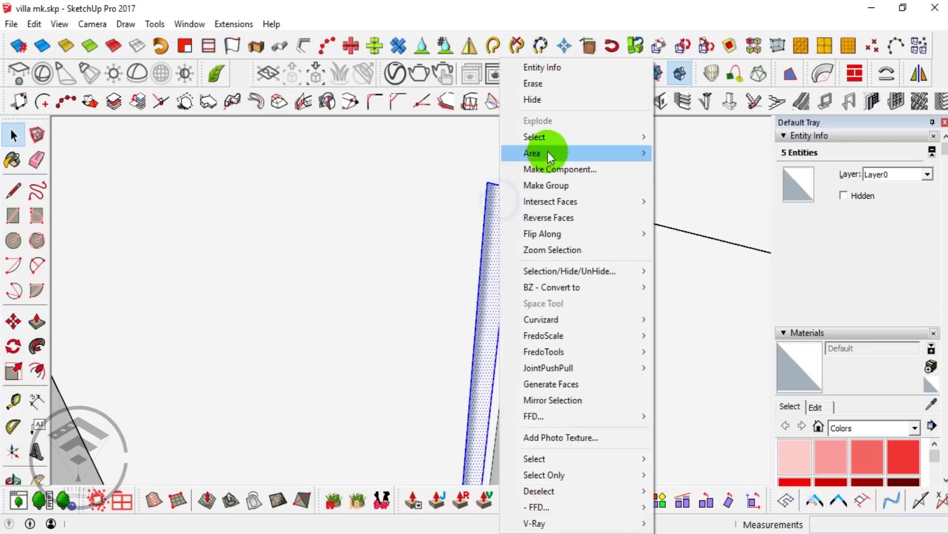
pyautogui.click(553, 169)
pyautogui.write('b1')
pyautogui.click(489, 374)
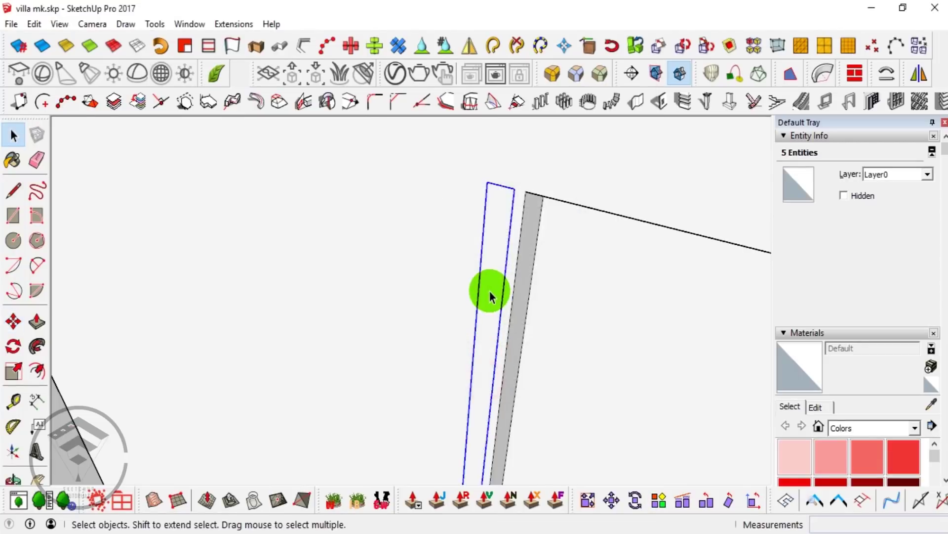
# - Push/Pull the b1 strip into a thickened slat and select it
pyautogui.press('p')
pyautogui.click(499, 279)
pyautogui.press('space')
pyautogui.click(494, 243)
pyautogui.moveTo(500, 205)
pyautogui.mouseDown(button='middle')
pyautogui.moveTo(546, 274)
pyautogui.moveTo(555, 254)
pyautogui.moveTo(487, 286)
pyautogui.mouseUp(button='middle')
# - Copy the slat sideways with Move and Ctrl, repeating it 10x into a row
pyautogui.press('m')
pyautogui.click(557, 250)
pyautogui.press('ctrl')
pyautogui.click(529, 244)
pyautogui.write('10x')
pyautogui.press('Return')
pyautogui.press('space')
# - Copy five selected slats to the left beside the panel
pyautogui.keyDown('ctrl'); pyautogui.click(454, 252); pyautogui.keyUp('ctrl')
pyautogui.keyDown('ctrl'); pyautogui.click(475, 250); pyautogui.keyUp('ctrl')
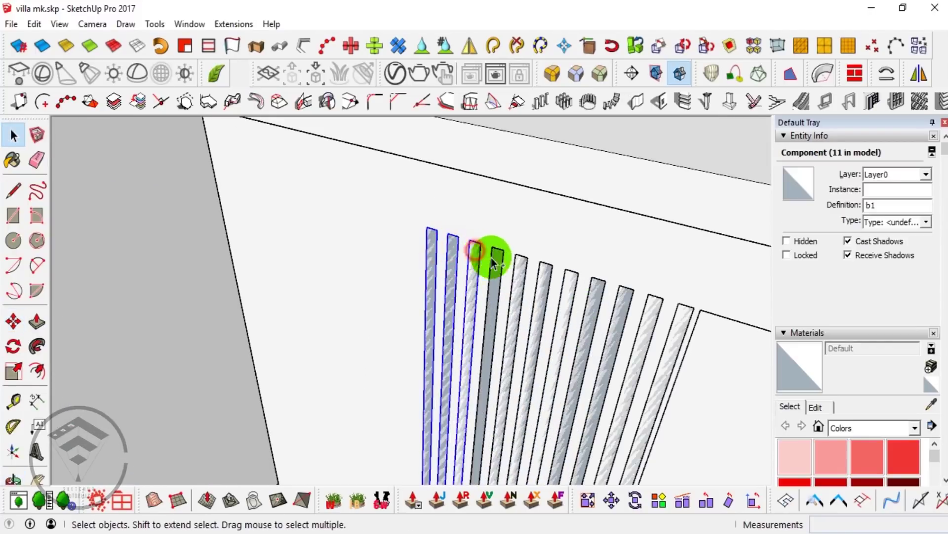
pyautogui.click(523, 261)
pyautogui.press('Escape')
pyautogui.click(553, 265)
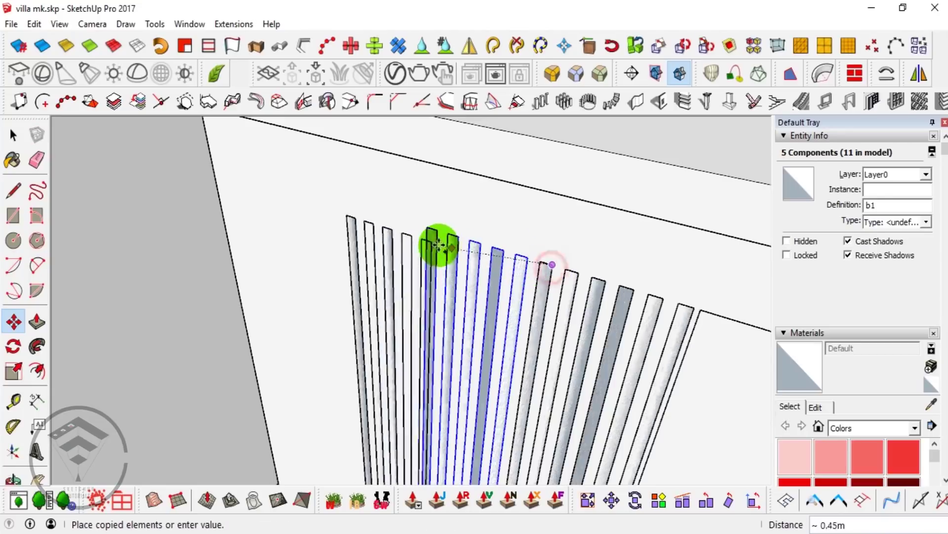
pyautogui.click(441, 237)
pyautogui.click(339, 203)
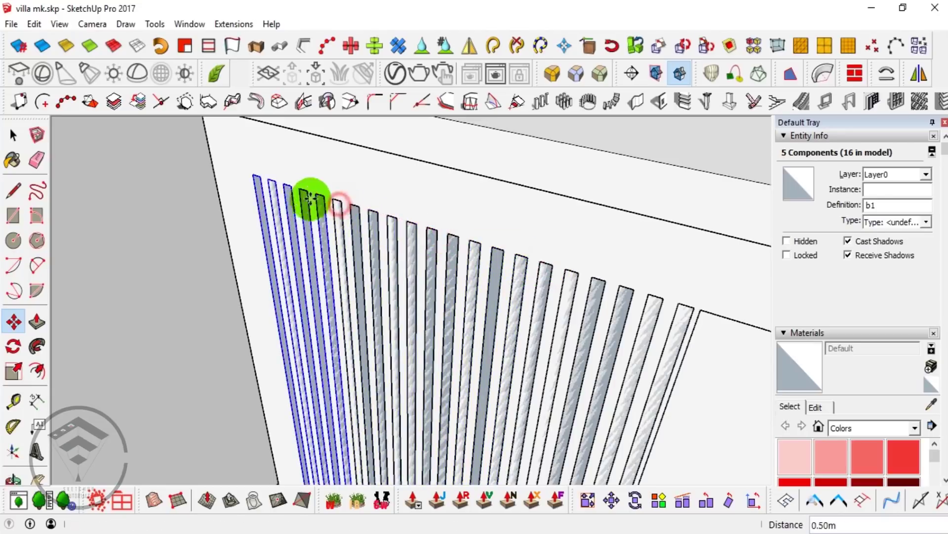
# - Adjust a slat face's depth with Push/Pull, then orbit to view the slats under the slab
pyautogui.scroll(-5, 483, 275)
pyautogui.press('p')
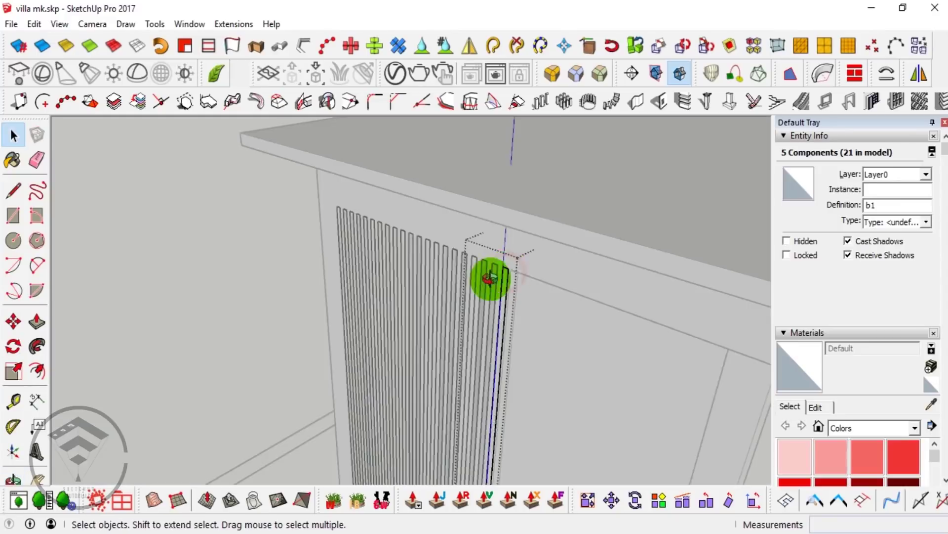
pyautogui.scroll(4, 485, 292)
pyautogui.click(486, 292)
pyautogui.press('space')
pyautogui.scroll(-5, 514, 272)
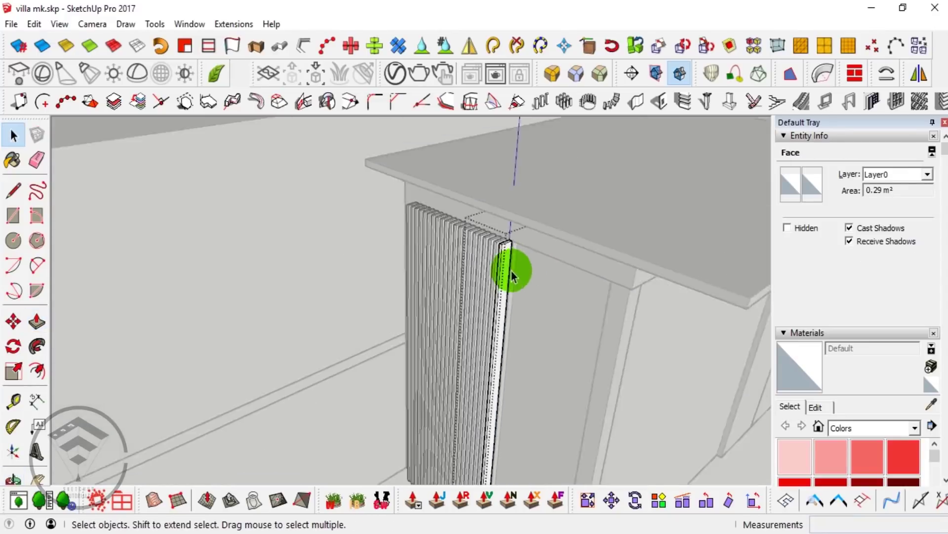
pyautogui.scroll(-5, 500, 255)
pyautogui.moveTo(498, 255); pyautogui.dragTo(567, 176, button='middle')
pyautogui.scroll(3, 430, 216)
pyautogui.scroll(3, 398, 282)
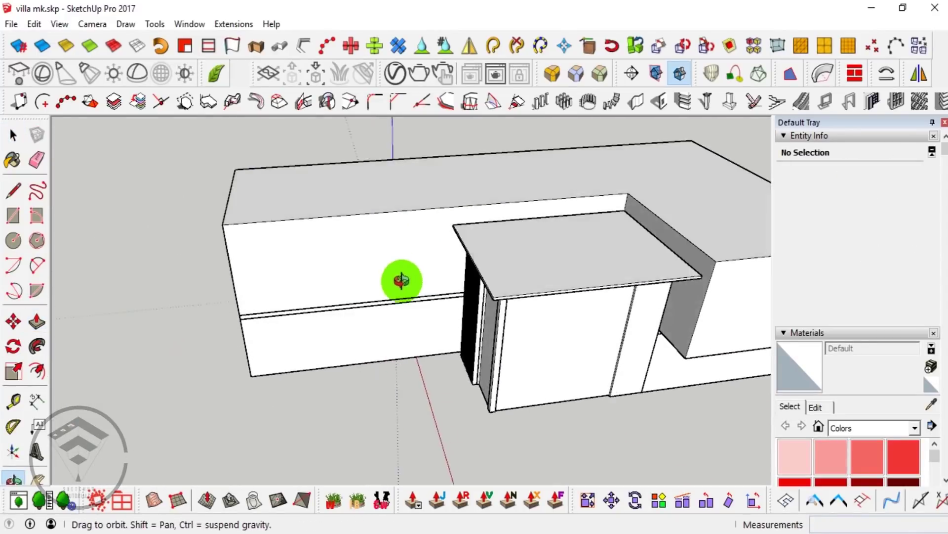
# - Draw a rectangle at the base of the slatted panel
pyautogui.scroll(3, 446, 302)
pyautogui.moveTo(446, 304); pyautogui.dragTo(554, 164, button='middle')
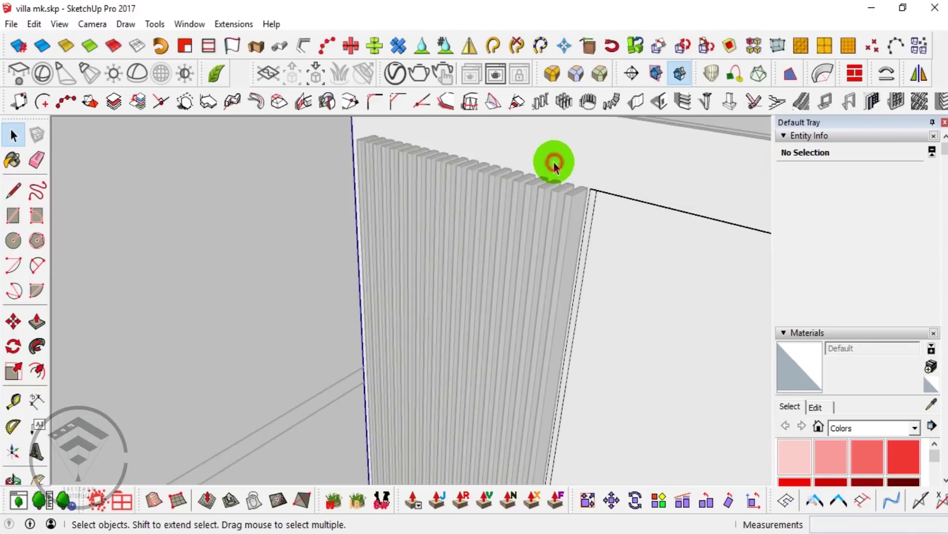
pyautogui.scroll(2, 519, 237)
pyautogui.scroll(2, 564, 249)
pyautogui.press('r')
pyautogui.scroll(2, 588, 251)
pyautogui.scroll(2, 593, 250)
pyautogui.click(593, 250)
pyautogui.scroll(-3, 568, 223)
pyautogui.moveTo(563, 212)
pyautogui.mouseDown(button='middle')
pyautogui.moveTo(466, 201)
pyautogui.moveTo(445, 328)
pyautogui.moveTo(496, 15)
pyautogui.moveTo(451, 390)
pyautogui.mouseUp(button='middle')
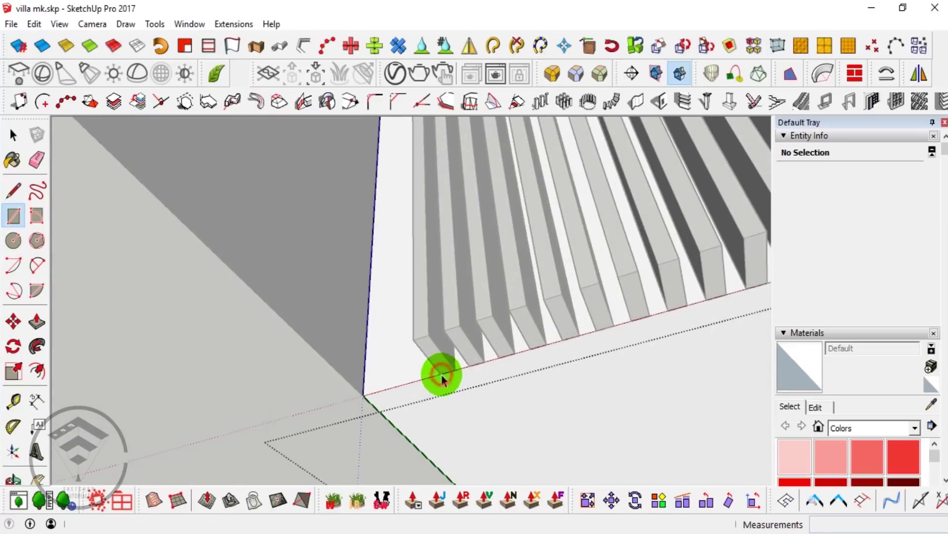
pyautogui.click(491, 354)
# - Push the wall face back behind the slats
pyautogui.press('p')
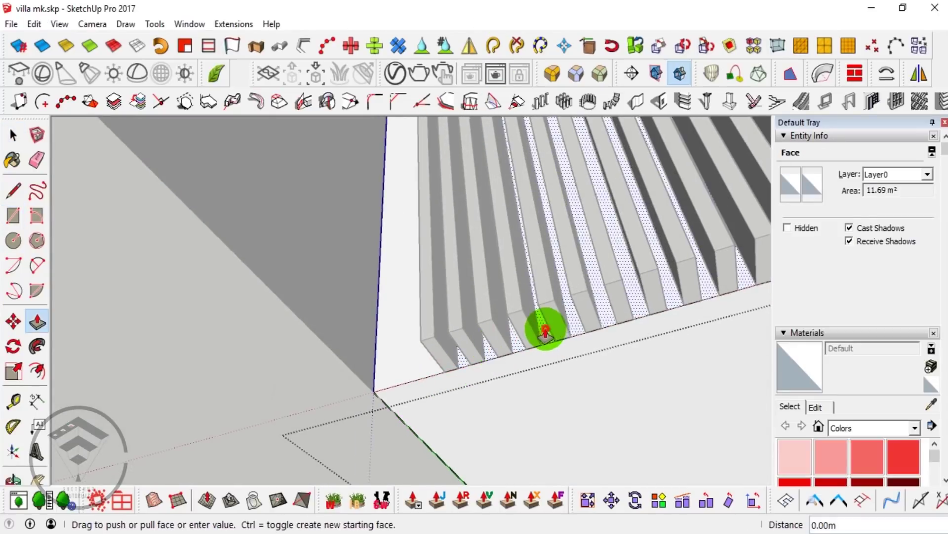
pyautogui.click(546, 335)
pyautogui.scroll(-3, 430, 338)
pyautogui.moveTo(430, 338)
pyautogui.mouseDown(button='middle')
pyautogui.moveTo(508, 483)
pyautogui.moveTo(523, 403)
pyautogui.moveTo(458, 239)
pyautogui.mouseUp(button='middle')
# - Select the b1 slat components together for a further edit
pyautogui.press('space')
pyautogui.scroll(2, 458, 239)
pyautogui.click(485, 282)
pyautogui.moveTo(485, 282)
pyautogui.mouseDown(button='middle')
pyautogui.moveTo(574, 315)
pyautogui.moveTo(623, 346)
pyautogui.mouseUp(button='middle')
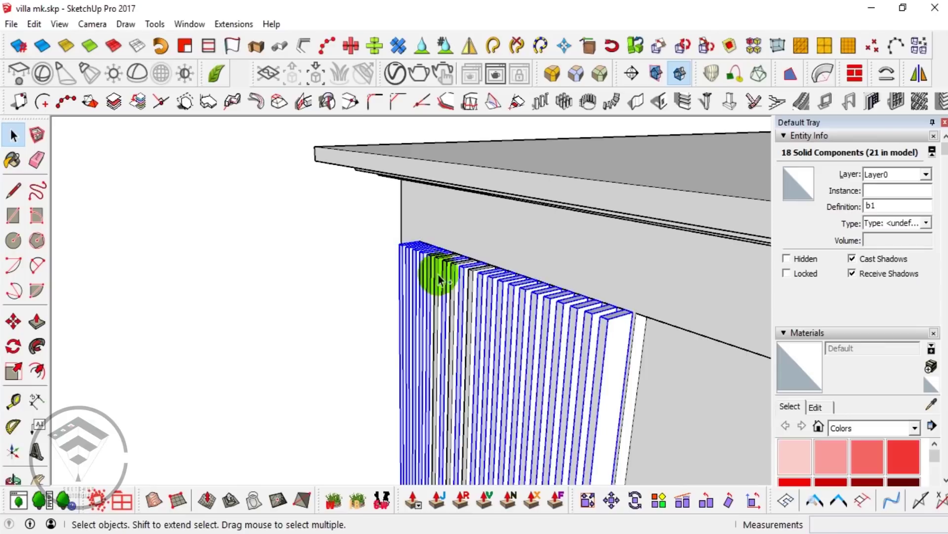
# - Select all 21 slats and combine them into a single group
pyautogui.keyDown('shift'); pyautogui.click(470, 287); pyautogui.keyUp('shift')
pyautogui.scroll(-3, 544, 298)
pyautogui.scroll(-3, 519, 313)
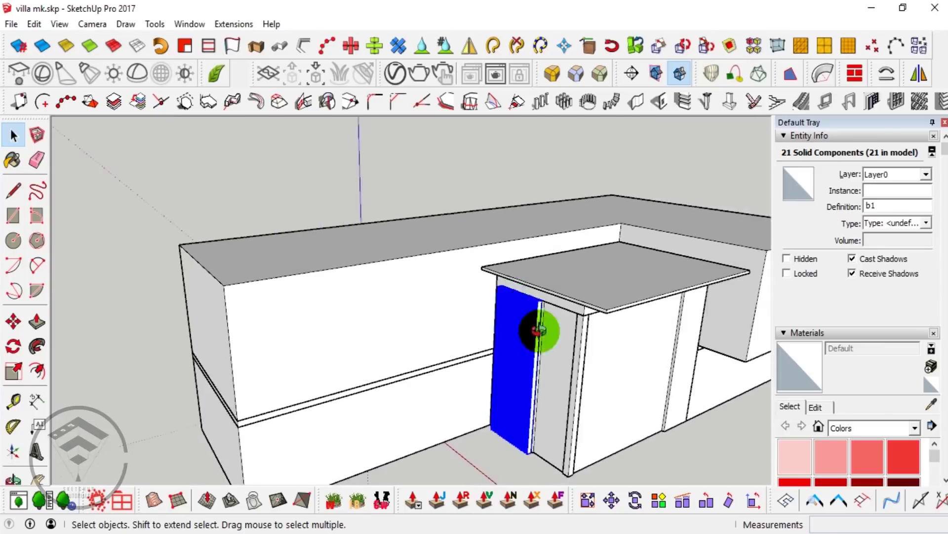
pyautogui.moveTo(518, 313); pyautogui.dragTo(588, 342, button='middle')
pyautogui.press('s')
pyautogui.scroll(5, 509, 336)
pyautogui.press('space')
pyautogui.scroll(3, 509, 336)
pyautogui.moveTo(482, 263)
pyautogui.mouseDown(button='middle')
pyautogui.moveTo(532, 339)
pyautogui.moveTo(468, 269)
pyautogui.mouseUp(button='middle')
pyautogui.rightClick(469, 269)
pyautogui.click(513, 153)
# - Orbit out to check the slat group's position against the building
pyautogui.moveTo(515, 180); pyautogui.dragTo(502, 250, button='middle')
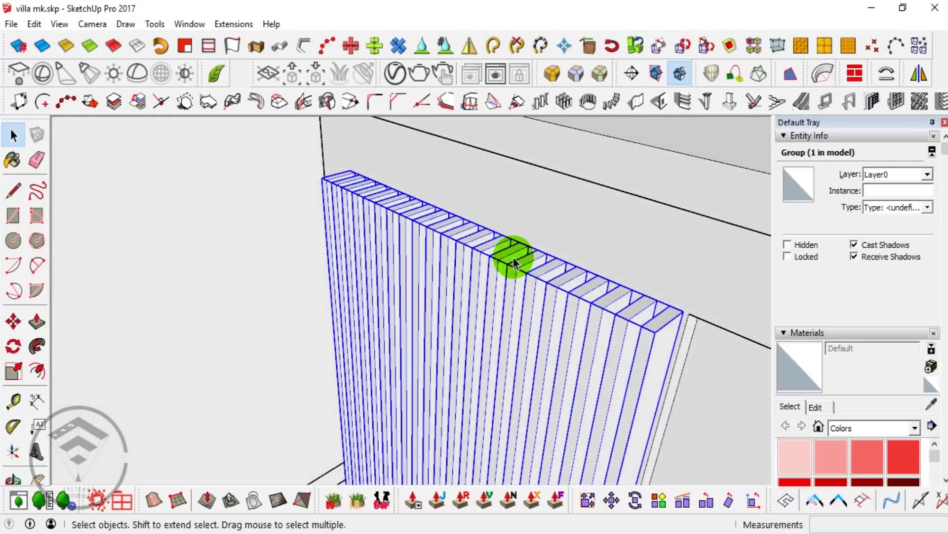
pyautogui.press('m')
pyautogui.scroll(-3, 514, 239)
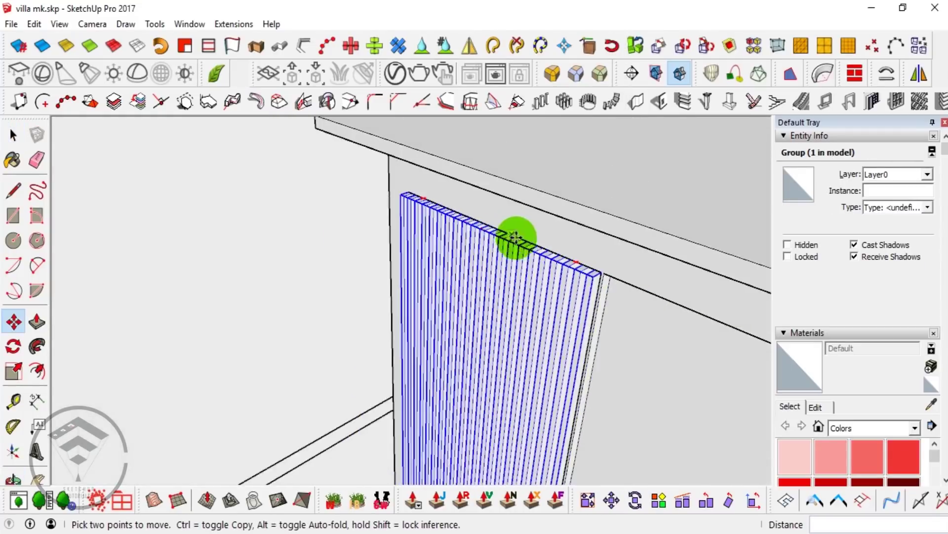
pyautogui.press('space')
pyautogui.scroll(-2, 514, 313)
pyautogui.moveTo(514, 313)
pyautogui.mouseDown(button='middle')
pyautogui.moveTo(524, 269)
pyautogui.moveTo(470, 364)
pyautogui.moveTo(511, 344)
pyautogui.moveTo(513, 243)
pyautogui.moveTo(483, 190)
pyautogui.moveTo(546, 210)
pyautogui.moveTo(487, 302)
pyautogui.moveTo(277, 339)
pyautogui.moveTo(396, 332)
pyautogui.moveTo(402, 365)
pyautogui.moveTo(461, 387)
pyautogui.moveTo(618, 363)
pyautogui.mouseUp(button='middle')
pyautogui.scroll(3, 588, 341)
pyautogui.scroll(3, 513, 286)
pyautogui.press('l')
pyautogui.press('space')
pyautogui.scroll(-3, 515, 287)
pyautogui.scroll(-2, 542, 275)
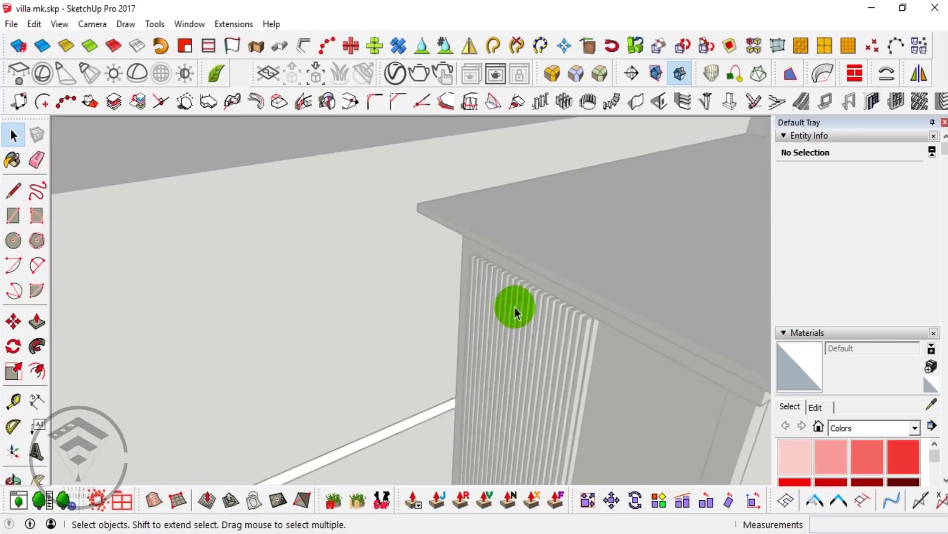
# - Move the slat group into place beneath the roof overhang
pyautogui.click(501, 275)
pyautogui.press('m')
pyautogui.scroll(2, 671, 328)
pyautogui.scroll(2, 631, 333)
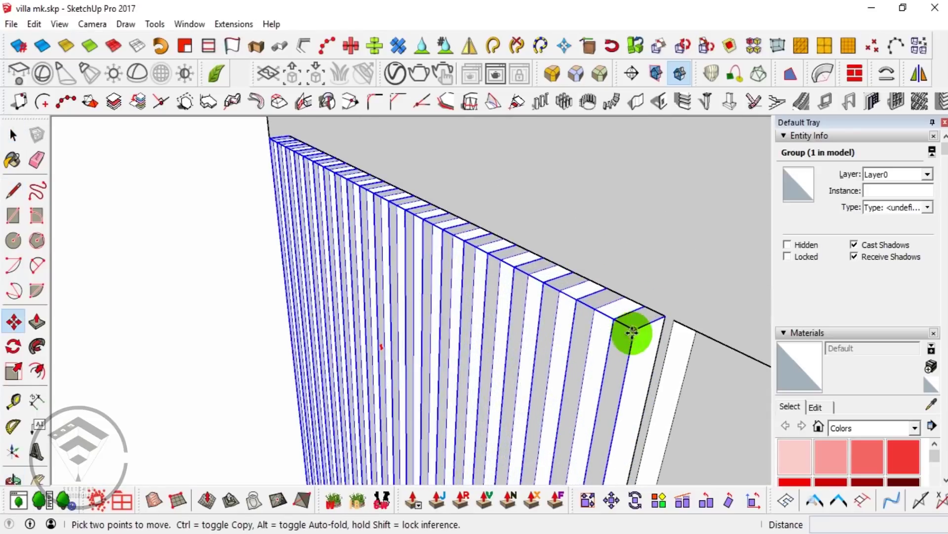
pyautogui.scroll(2, 652, 318)
pyautogui.scroll(2, 661, 315)
pyautogui.press('space')
pyautogui.scroll(-3, 536, 222)
pyautogui.moveTo(536, 222); pyautogui.dragTo(484, 290, button='middle')
pyautogui.scroll(2, 498, 258)
pyautogui.keyDown('shift'); pyautogui.moveTo(497, 258); pyautogui.dragTo(499, 277, button='middle'); pyautogui.keyUp('shift')
pyautogui.scroll(2, 474, 252)
pyautogui.scroll(2, 440, 269)
# - Push/Pull the thin ledge into a slab and pull its front face further out
pyautogui.scroll(2, 457, 259)
pyautogui.click(458, 263)
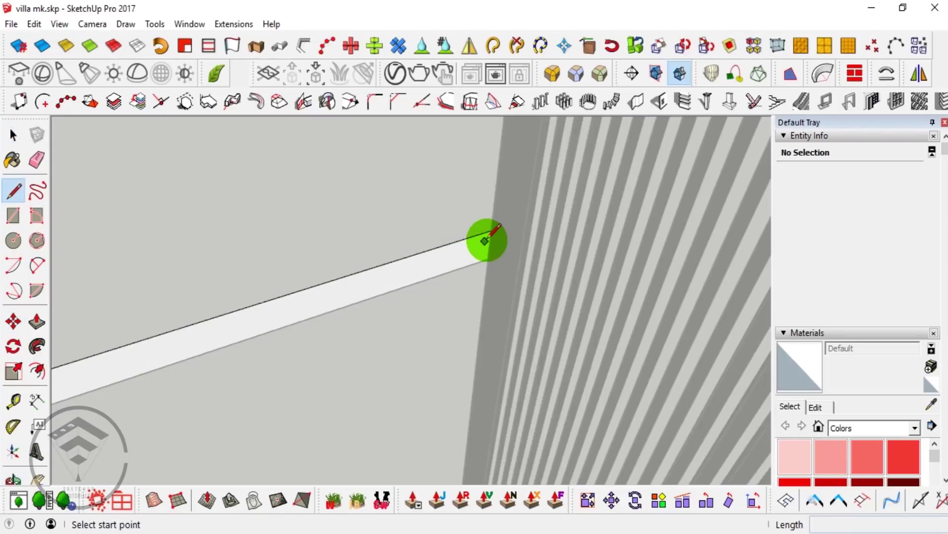
pyautogui.press('p')
pyautogui.click(468, 257)
pyautogui.moveTo(483, 303)
pyautogui.mouseDown(button='middle')
pyautogui.moveTo(523, 275)
pyautogui.moveTo(525, 314)
pyautogui.moveTo(434, 317)
pyautogui.moveTo(407, 250)
pyautogui.mouseUp(button='middle')
pyautogui.scroll(-2, 540, 328)
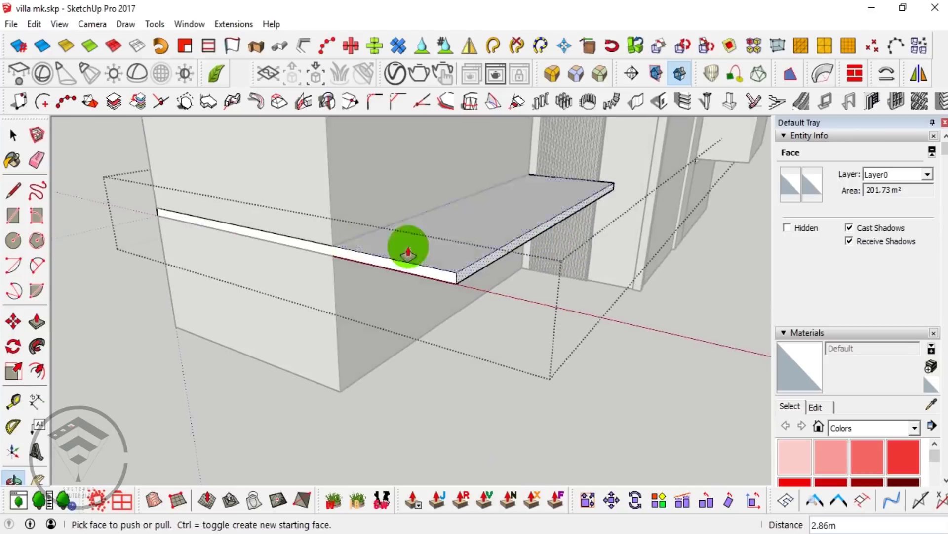
pyautogui.click(350, 254)
pyautogui.click(312, 277)
# - Begin copying the slab's front edge with Move and Ctrl
pyautogui.press('space')
pyautogui.moveTo(468, 252)
pyautogui.mouseDown(button='middle')
pyautogui.moveTo(493, 271)
pyautogui.moveTo(623, 265)
pyautogui.mouseUp(button='middle')
pyautogui.scroll(2, 724, 198)
pyautogui.scroll(2, 707, 218)
pyautogui.press('l')
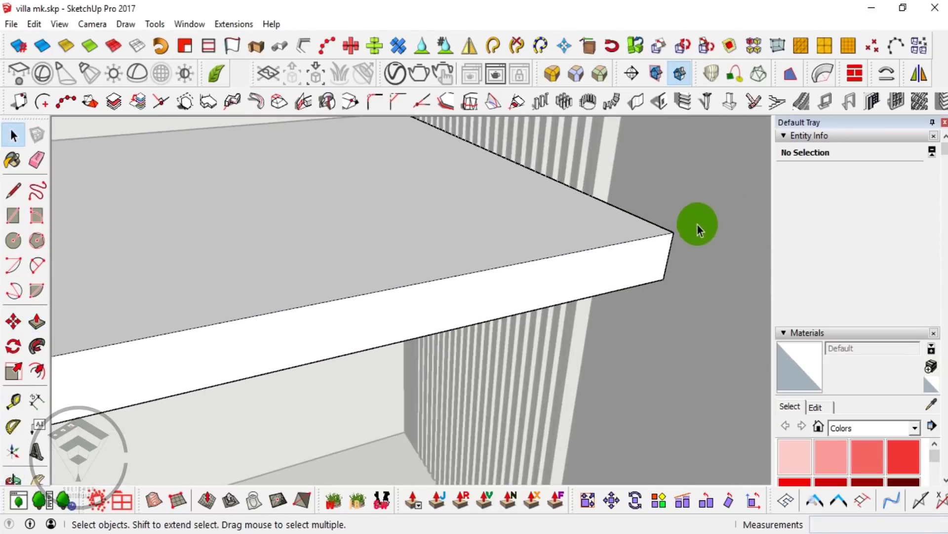
pyautogui.press('m')
pyautogui.press('ctrl')
pyautogui.click(668, 235)
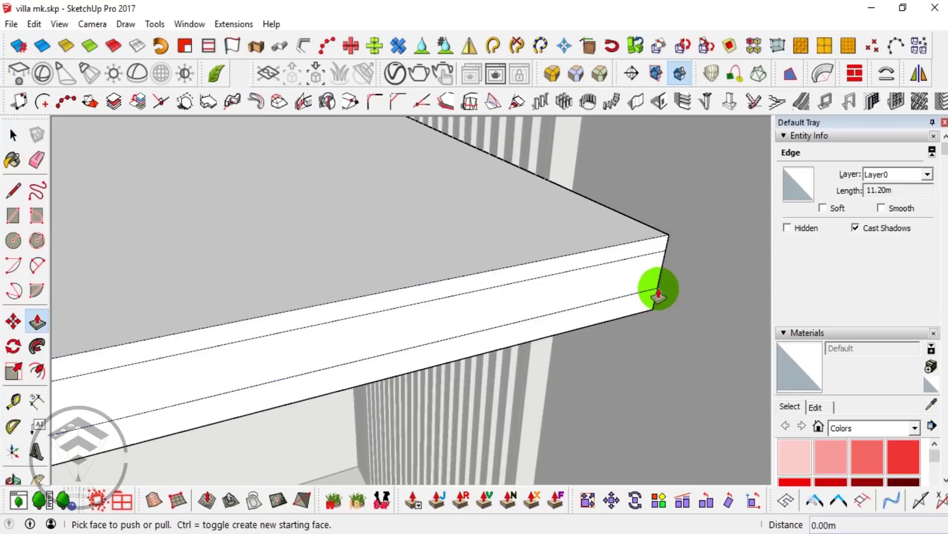
# - Pull a thin band of the slab edge out 0.05m
pyautogui.click(658, 295)
pyautogui.scroll(-3, 654, 288)
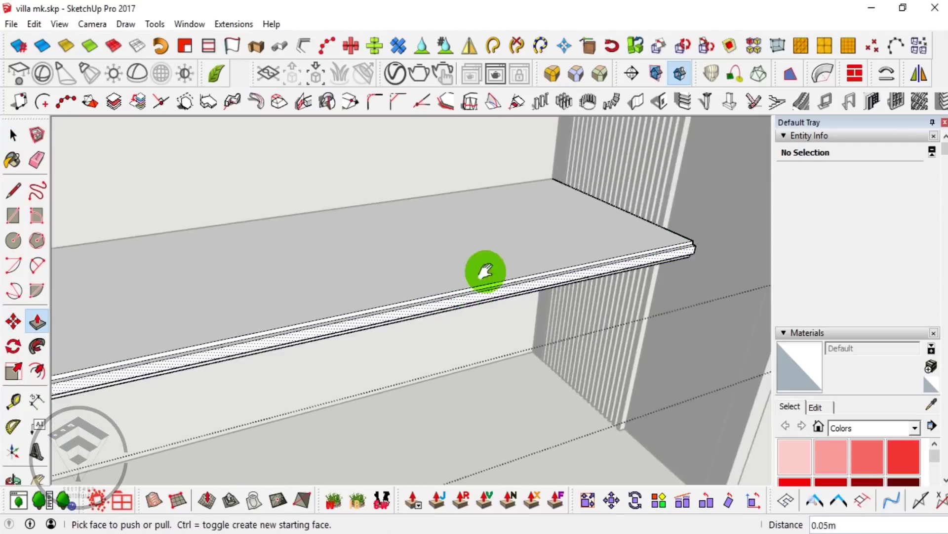
pyautogui.scroll(3, 452, 290)
pyautogui.moveTo(525, 225); pyautogui.dragTo(562, 309, button='middle')
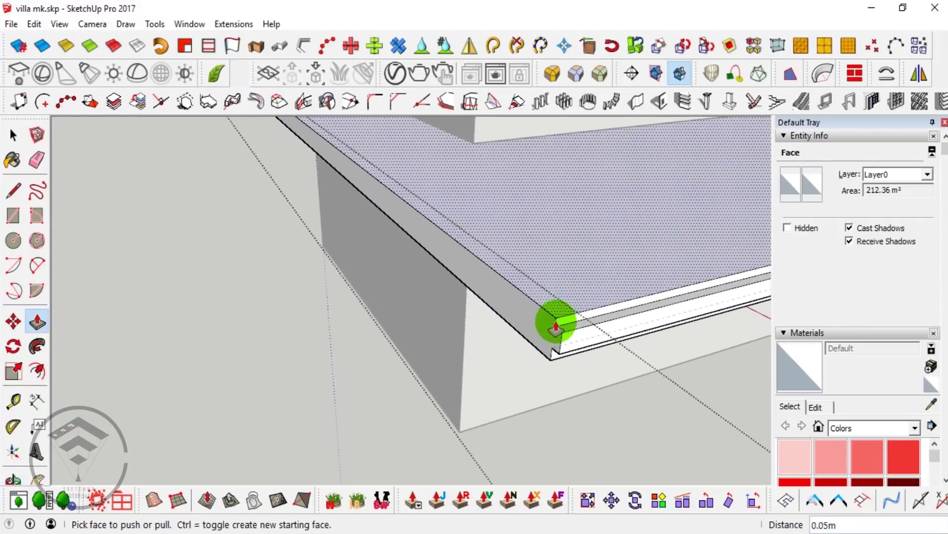
pyautogui.press('space')
pyautogui.scroll(2, 548, 318)
# - Copy the corner edge, pull the new band outward, and erase the stray edges
pyautogui.press('m')
pyautogui.scroll(1, 553, 346)
pyautogui.click(554, 306)
pyautogui.press('ctrl')
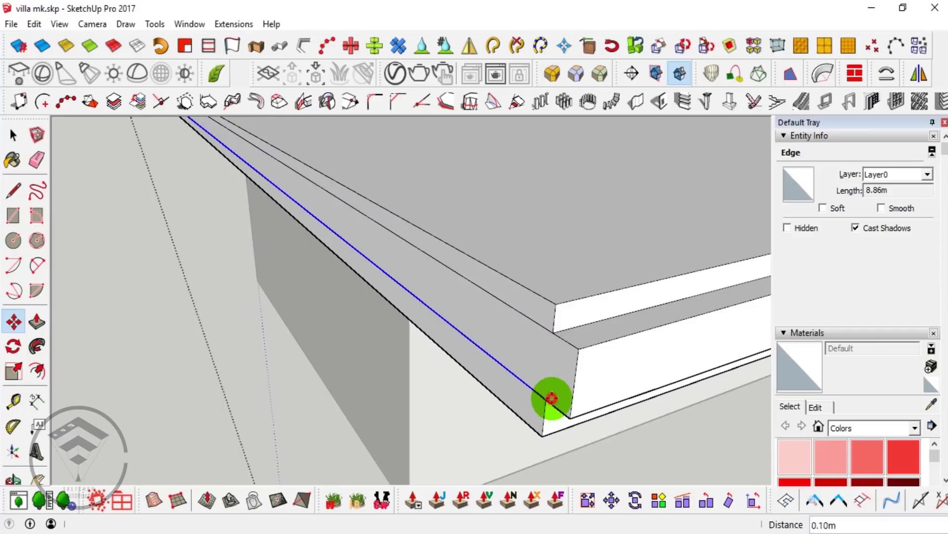
pyautogui.press('p')
pyautogui.moveTo(519, 379)
pyautogui.mouseDown()
pyautogui.moveTo(484, 409)
pyautogui.moveTo(498, 399)
pyautogui.mouseUp()
pyautogui.press('e')
pyautogui.click(536, 336)
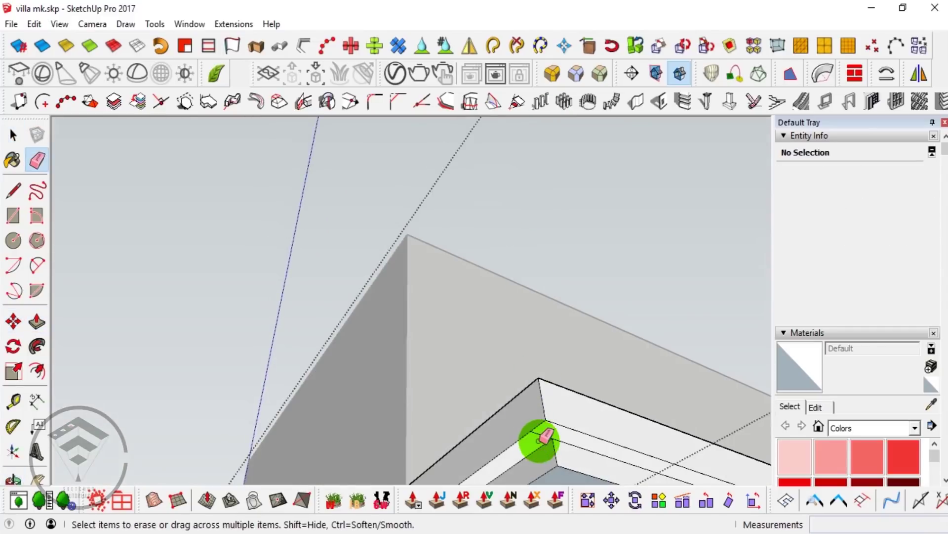
pyautogui.press('space')
pyautogui.moveTo(547, 344)
pyautogui.mouseDown(button='middle')
pyautogui.moveTo(535, 376)
pyautogui.moveTo(568, 445)
pyautogui.moveTo(534, 394)
pyautogui.moveTo(517, 256)
pyautogui.moveTo(529, 317)
pyautogui.moveTo(461, 248)
pyautogui.moveTo(486, 277)
pyautogui.mouseUp(button='middle')
pyautogui.rightClick(460, 248)
# - Reverse the slab's underside face and split it with a line across
pyautogui.click(507, 247)
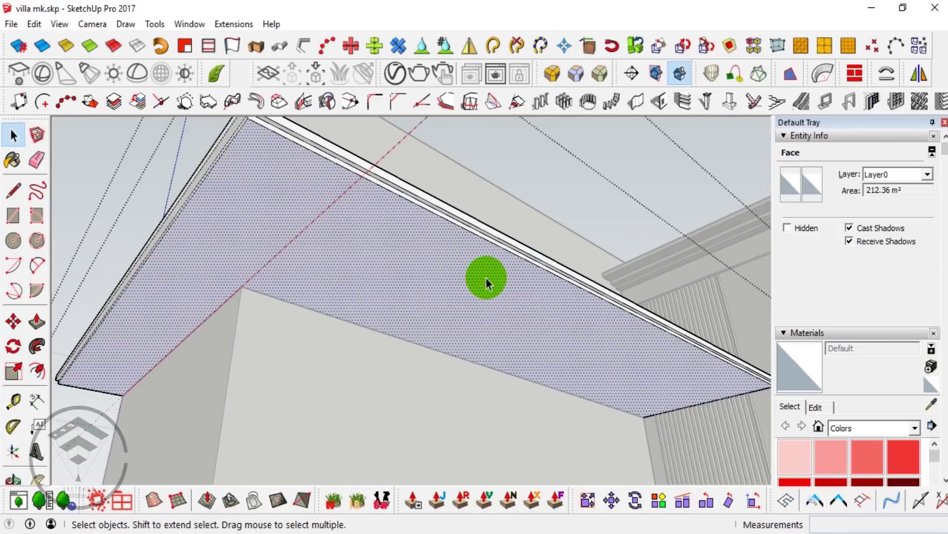
pyautogui.click(642, 417)
pyautogui.click(125, 385)
pyautogui.press('space')
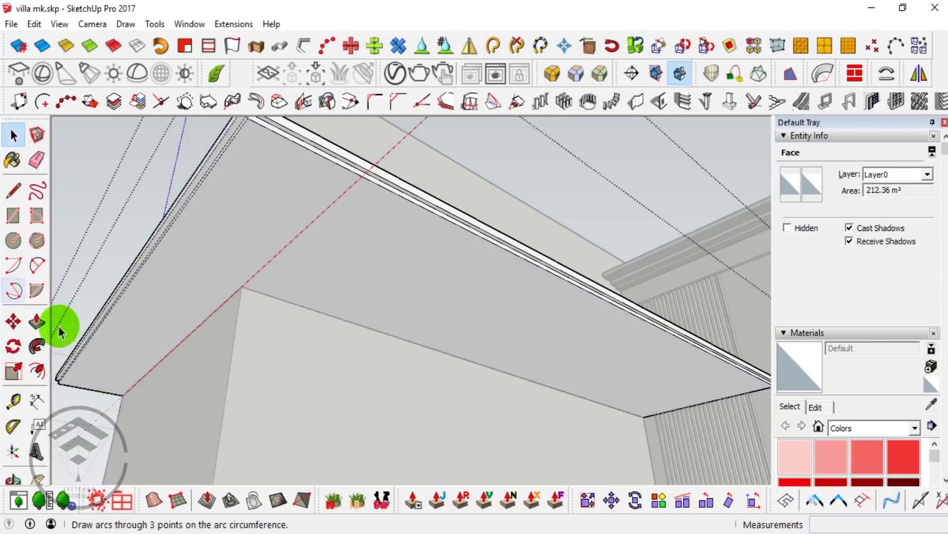
# - Offset an inner outline on the underside and clean up its leftover corner edges
pyautogui.click(446, 250)
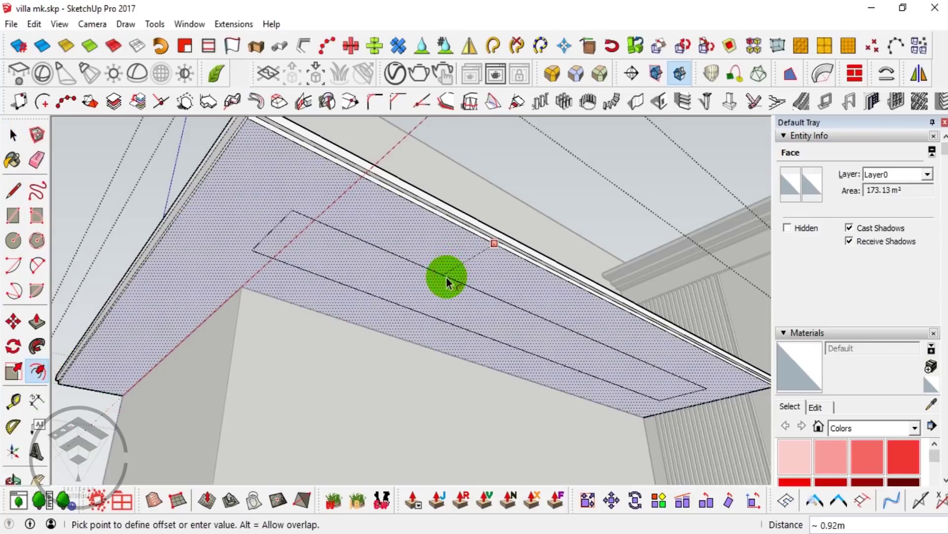
pyautogui.click(455, 266)
pyautogui.press('l')
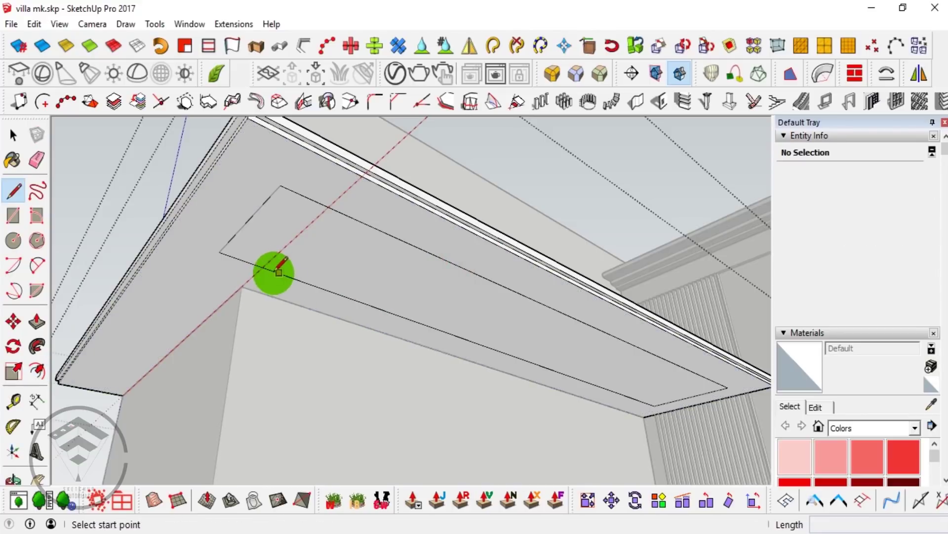
pyautogui.click(328, 206)
pyautogui.press('e')
pyautogui.moveTo(292, 195); pyautogui.dragTo(250, 263)
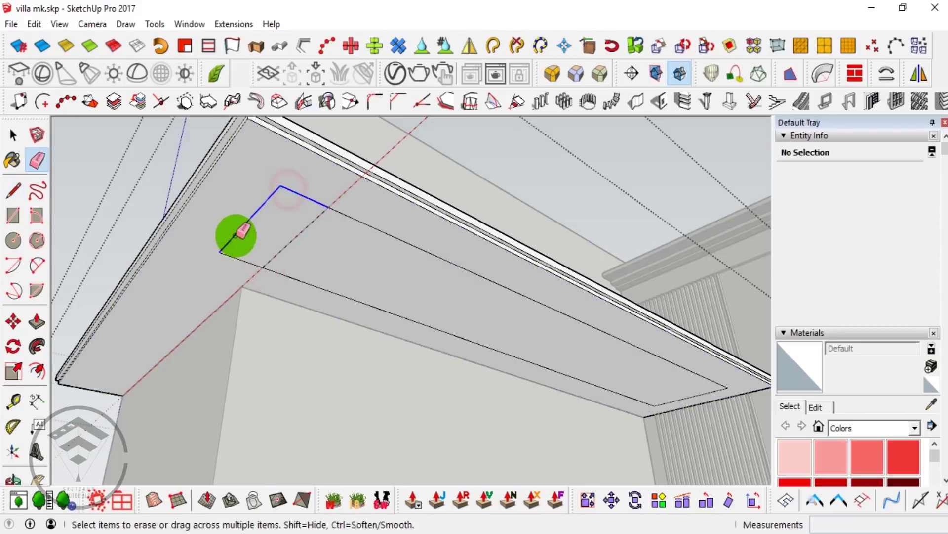
pyautogui.press('space')
# - Push the inset ceiling panel upward into a shallow recess
pyautogui.moveTo(390, 260); pyautogui.dragTo(375, 257, button='middle')
pyautogui.press('p')
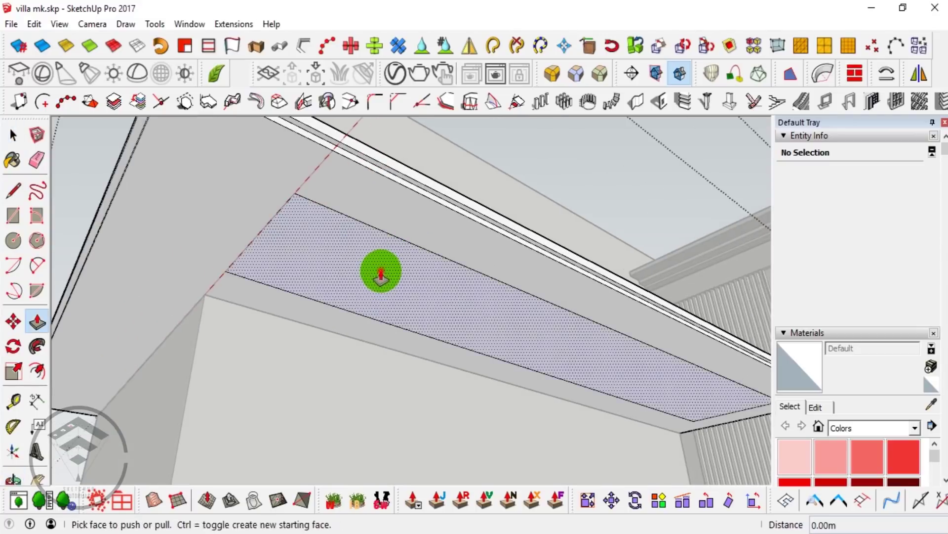
pyautogui.click(377, 271)
pyautogui.click(406, 222)
pyautogui.press('space')
pyautogui.moveTo(406, 222)
pyautogui.mouseDown(button='middle')
pyautogui.moveTo(426, 243)
pyautogui.moveTo(345, 225)
pyautogui.moveTo(322, 282)
pyautogui.moveTo(392, 291)
pyautogui.moveTo(342, 335)
pyautogui.mouseUp(button='middle')
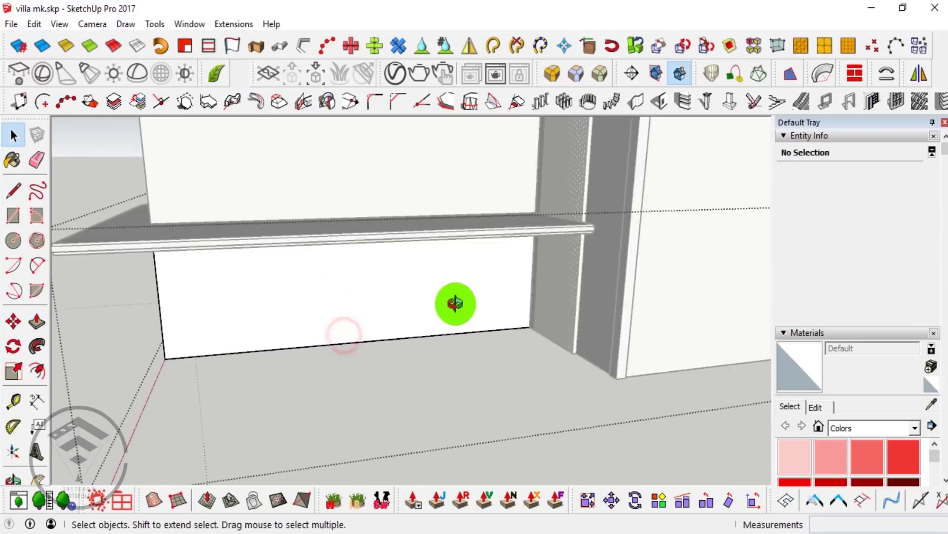
# - Draw a 2.50m-tall, 1.11m-wide door outline on the ground-floor wall
pyautogui.press('l')
pyautogui.scroll(3, 466, 311)
pyautogui.scroll(3, 547, 352)
pyautogui.moveTo(556, 333); pyautogui.dragTo(558, 233, button='middle')
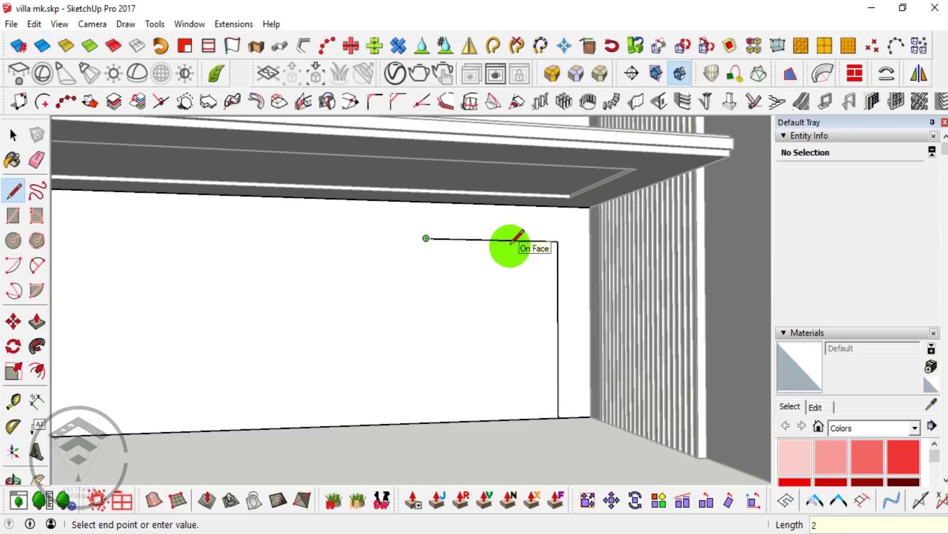
pyautogui.click(427, 421)
pyautogui.press('space')
pyautogui.scroll(-3, 514, 357)
pyautogui.moveTo(596, 334)
pyautogui.mouseDown(button='middle')
pyautogui.moveTo(537, 341)
pyautogui.moveTo(477, 331)
pyautogui.moveTo(421, 351)
pyautogui.mouseUp(button='middle')
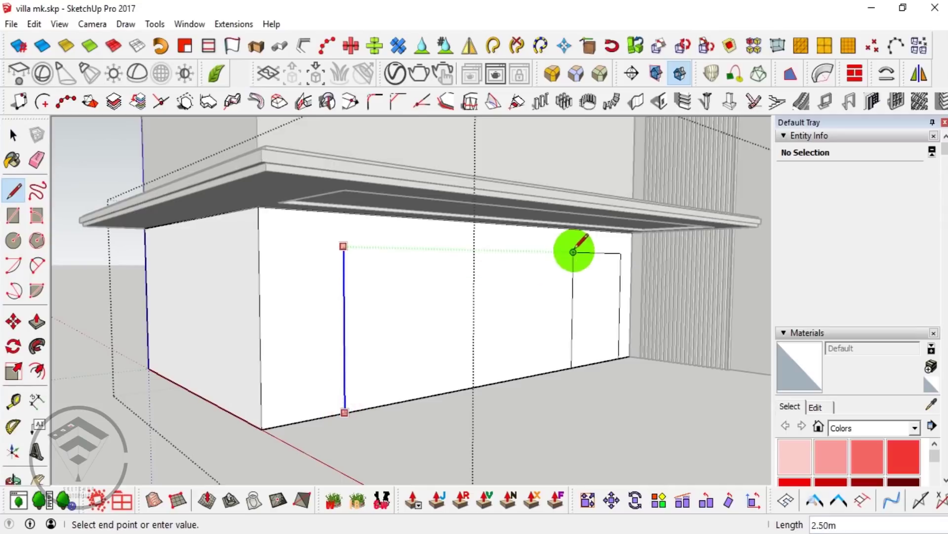
pyautogui.click(258, 244)
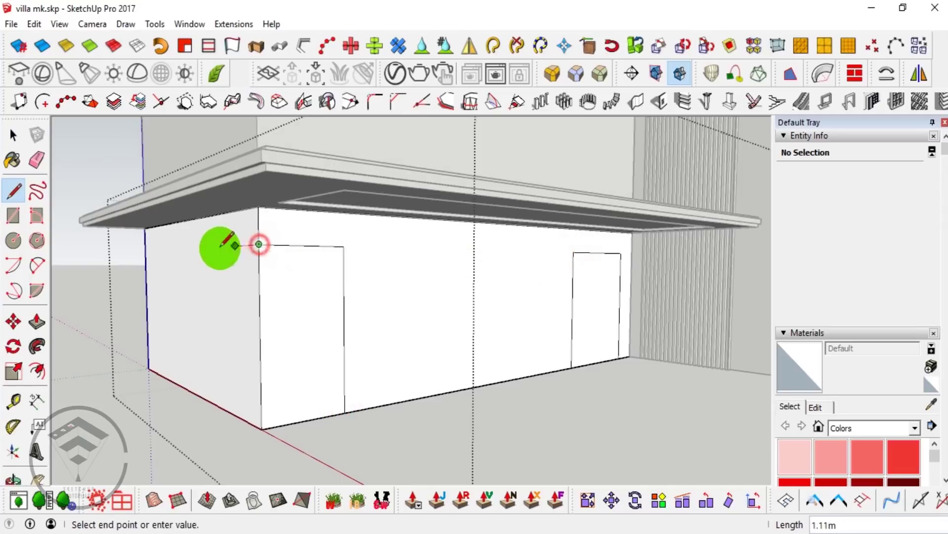
pyautogui.moveTo(259, 244); pyautogui.dragTo(294, 243, button='middle')
pyautogui.click(257, 420)
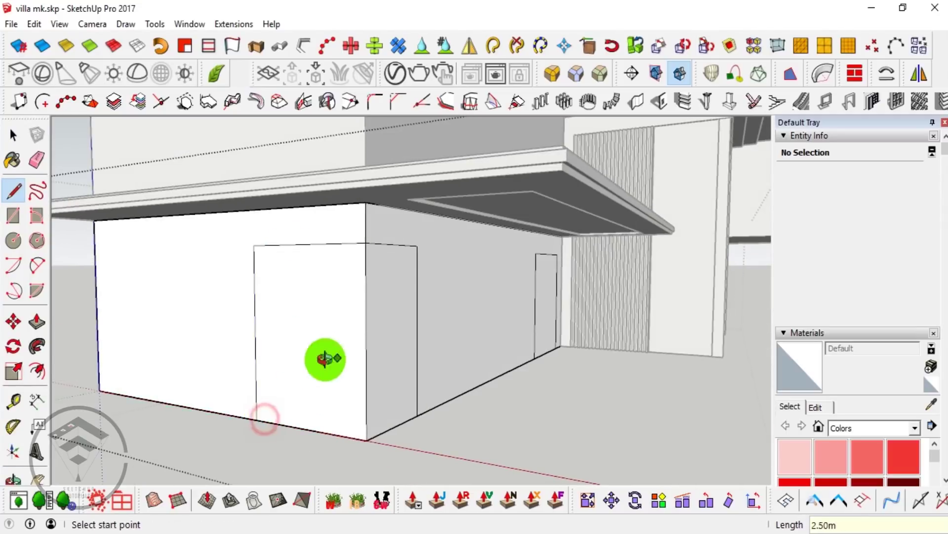
pyautogui.moveTo(324, 360); pyautogui.dragTo(286, 363, button='middle')
pyautogui.press('space')
# - Recess the door face about 0.15m into the wall and erase at its top corner
pyautogui.press('p')
pyautogui.moveTo(286, 349); pyautogui.dragTo(364, 332)
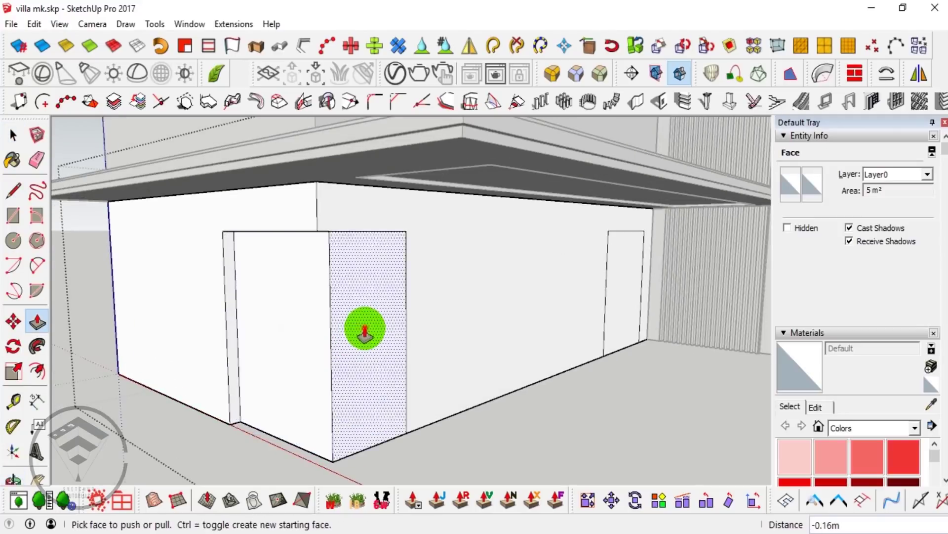
pyautogui.moveTo(275, 336); pyautogui.dragTo(282, 341)
pyautogui.click(362, 339)
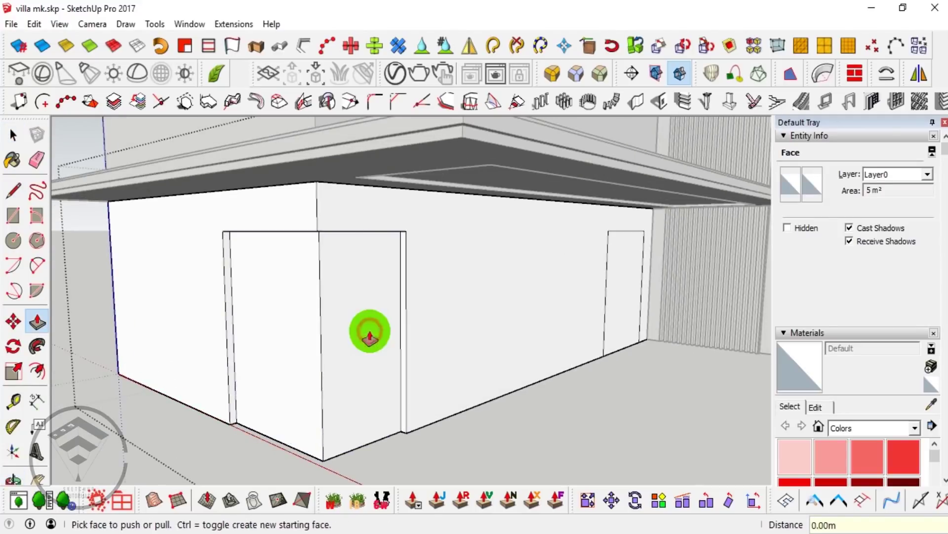
pyautogui.moveTo(370, 332); pyautogui.dragTo(354, 159, button='middle')
pyautogui.press('e')
pyautogui.scroll(3, 381, 172)
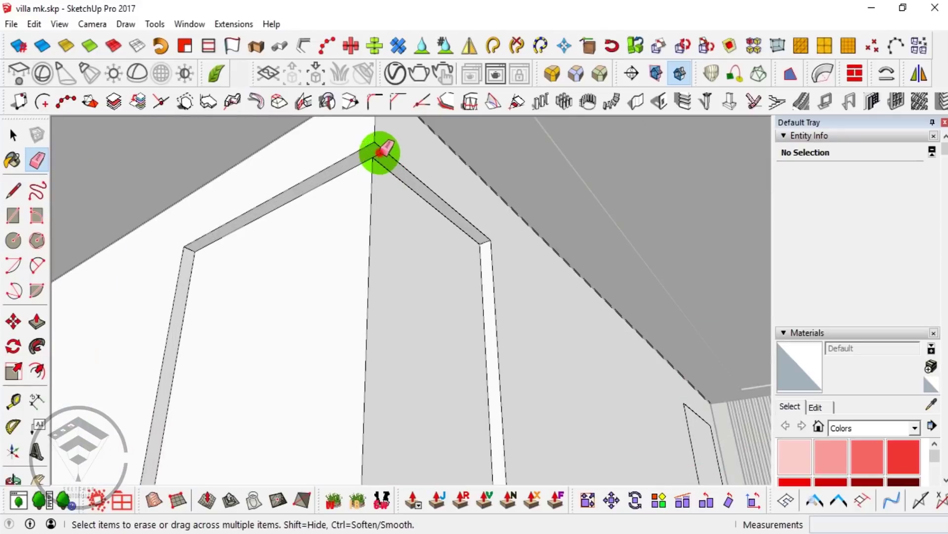
pyautogui.scroll(-5, 381, 152)
pyautogui.moveTo(381, 292)
pyautogui.mouseDown(button='middle')
pyautogui.moveTo(398, 247)
pyautogui.moveTo(499, 197)
pyautogui.moveTo(462, 309)
pyautogui.mouseUp(button='middle')
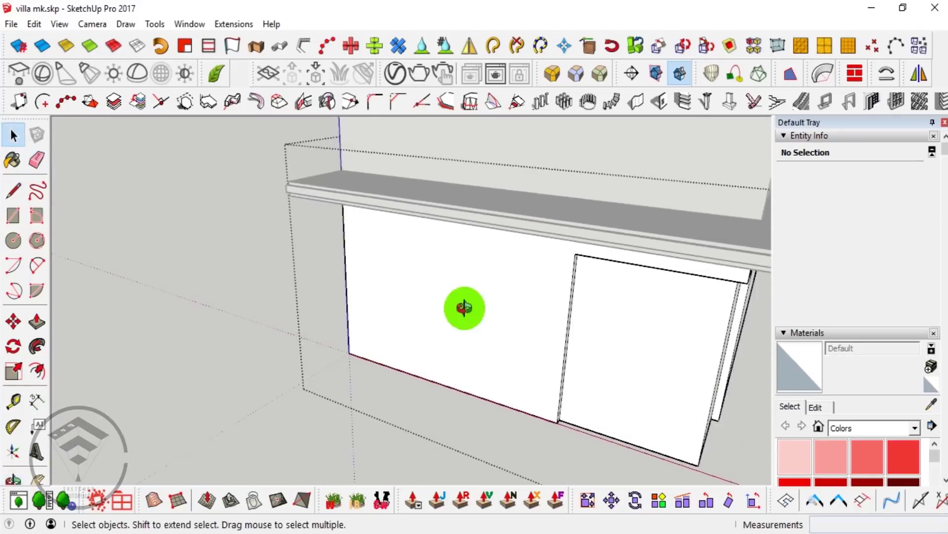
# - Close a narrow door rectangle on the ground-floor wall and move it left
pyautogui.press('l')
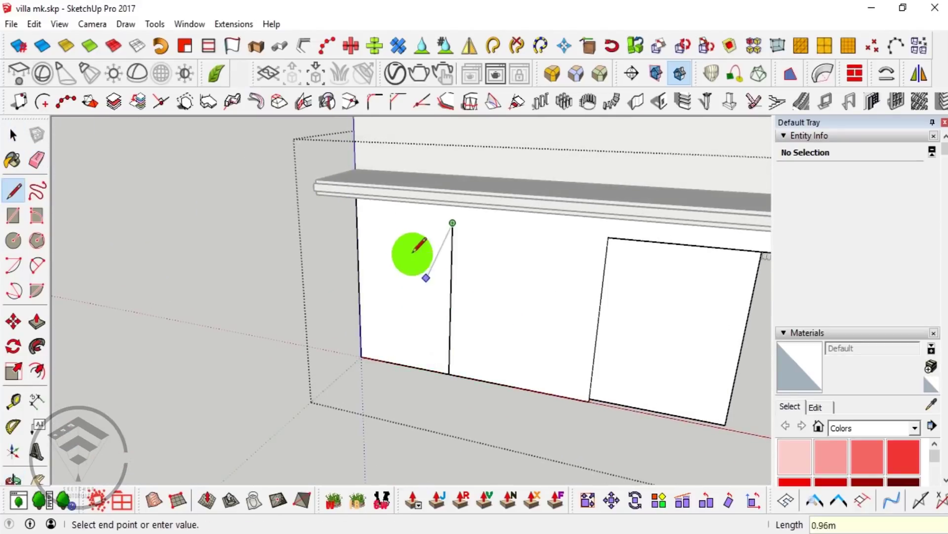
pyautogui.click(395, 358)
pyautogui.press('space')
pyautogui.click(417, 314)
pyautogui.press('m')
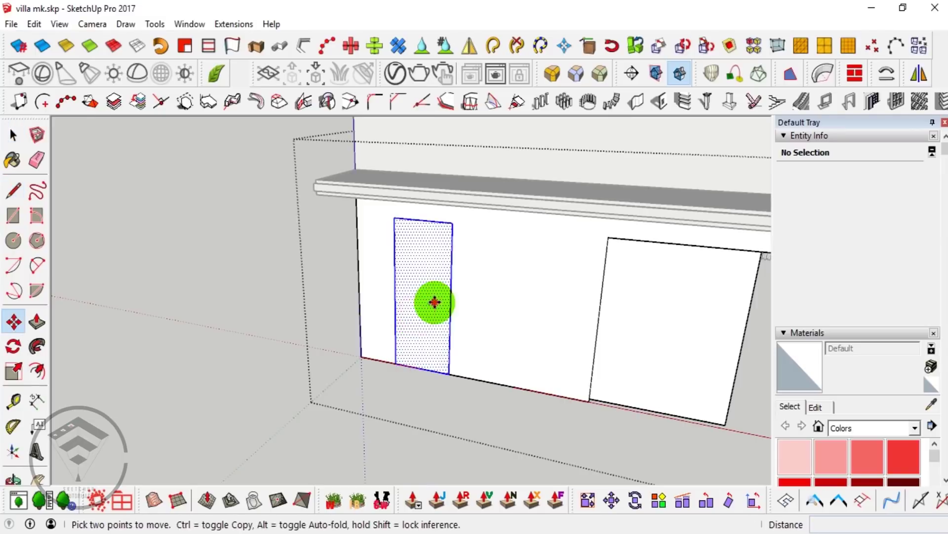
pyautogui.click(416, 300)
pyautogui.press('space')
pyautogui.press('space')
# - Push/Pull the other ground-floor door face into a recess
pyautogui.scroll(-2, 475, 326)
pyautogui.moveTo(474, 326)
pyautogui.mouseDown(button='middle')
pyautogui.moveTo(300, 313)
pyautogui.moveTo(485, 335)
pyautogui.mouseUp(button='middle')
pyautogui.scroll(3, 495, 334)
pyautogui.press('p')
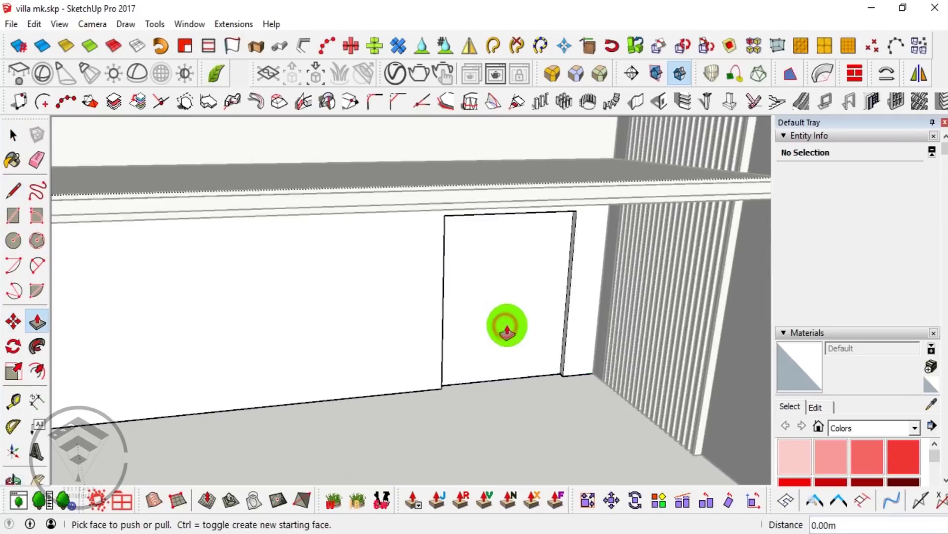
pyautogui.click(504, 324)
pyautogui.moveTo(554, 313); pyautogui.dragTo(514, 300, button='middle')
pyautogui.press('space')
# - Bring the upper-storey wall into view to begin its 2.50m door outline
pyautogui.scroll(-3, 514, 301)
pyautogui.moveTo(600, 307)
pyautogui.mouseDown(button='middle')
pyautogui.moveTo(480, 315)
pyautogui.moveTo(591, 322)
pyautogui.moveTo(608, 299)
pyautogui.moveTo(518, 383)
pyautogui.mouseUp(button='middle')
pyautogui.scroll(3, 451, 376)
pyautogui.moveTo(451, 376)
pyautogui.keyDown('shift'); pyautogui.mouseDown(button='middle')
pyautogui.moveTo(497, 361)
pyautogui.moveTo(487, 385)
pyautogui.moveTo(479, 377)
pyautogui.mouseUp(button='middle'); pyautogui.keyUp('shift')
pyautogui.press('l')
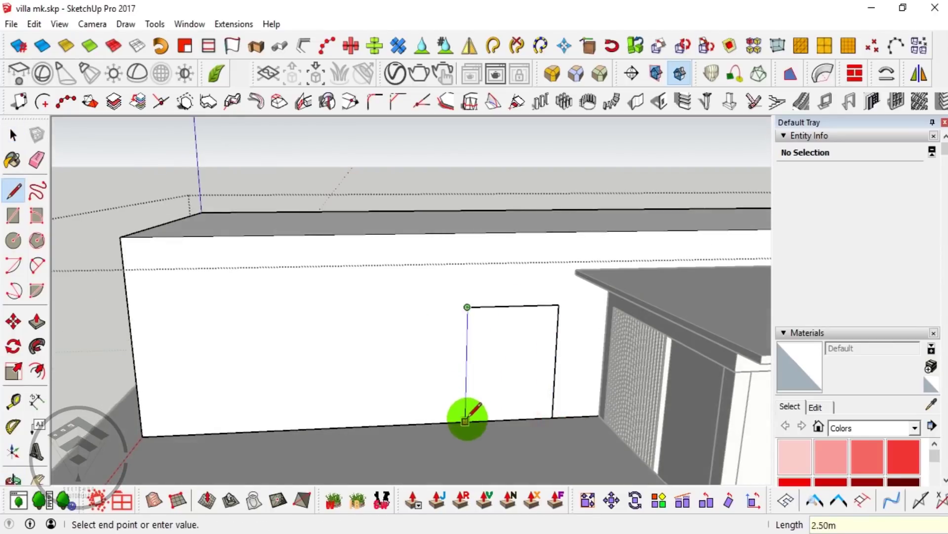
# - Copy the upper-wall door outline along the wall to sit beside the lower block's roof
pyautogui.scroll(-3, 521, 383)
pyautogui.moveTo(520, 384); pyautogui.dragTo(512, 265, button='middle')
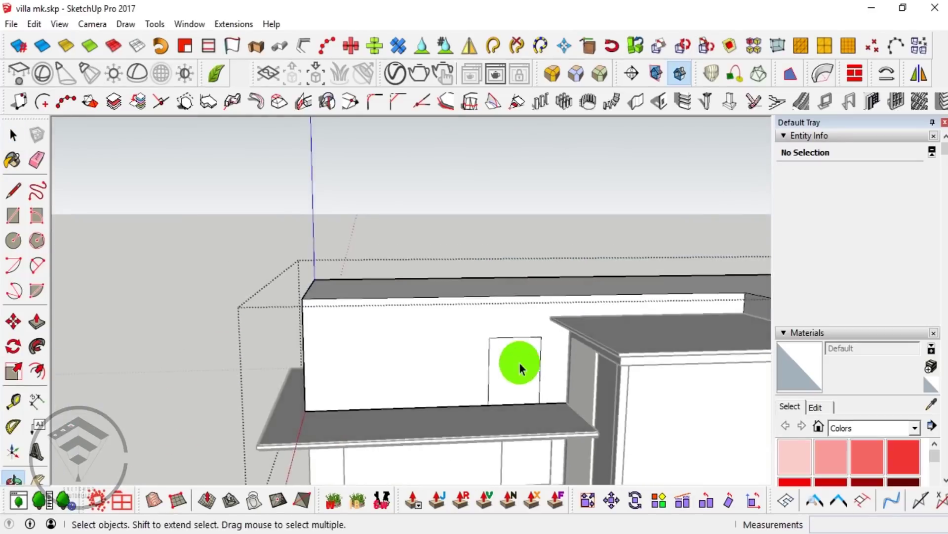
pyautogui.scroll(3, 518, 364)
pyautogui.click(457, 318)
pyautogui.keyDown('shift'); pyautogui.moveTo(457, 318); pyautogui.dragTo(426, 284, button='middle'); pyautogui.keyUp('shift')
pyautogui.scroll(-2, 426, 284)
pyautogui.press('m')
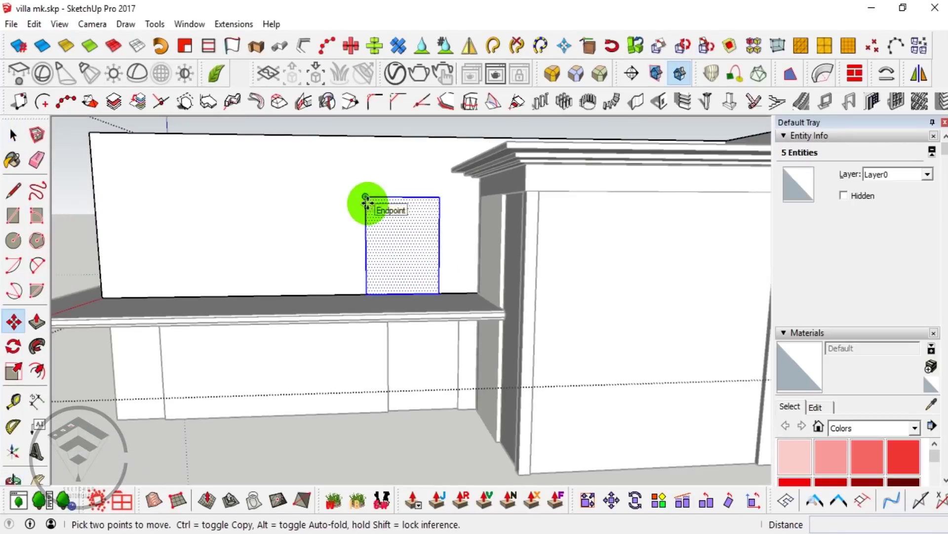
pyautogui.click(366, 197)
pyautogui.press('ctrl')
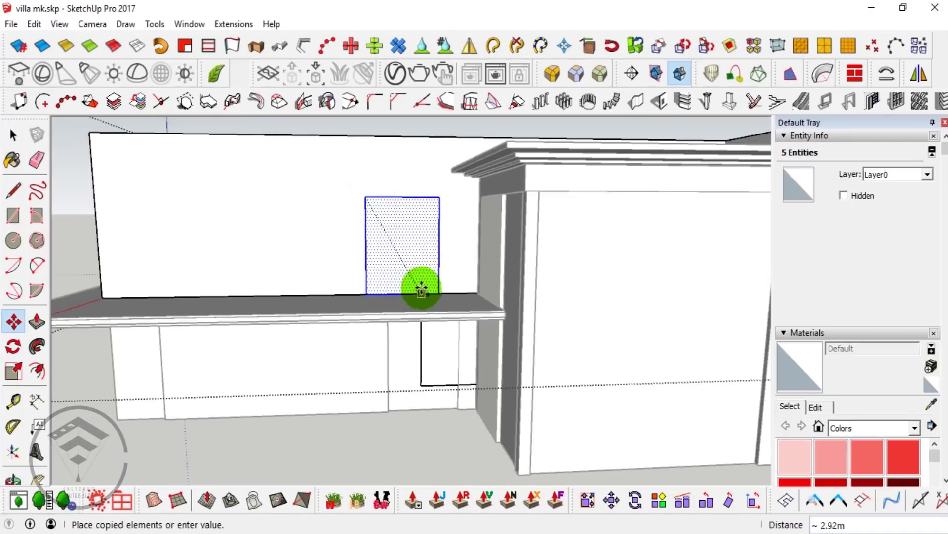
pyautogui.click(421, 277)
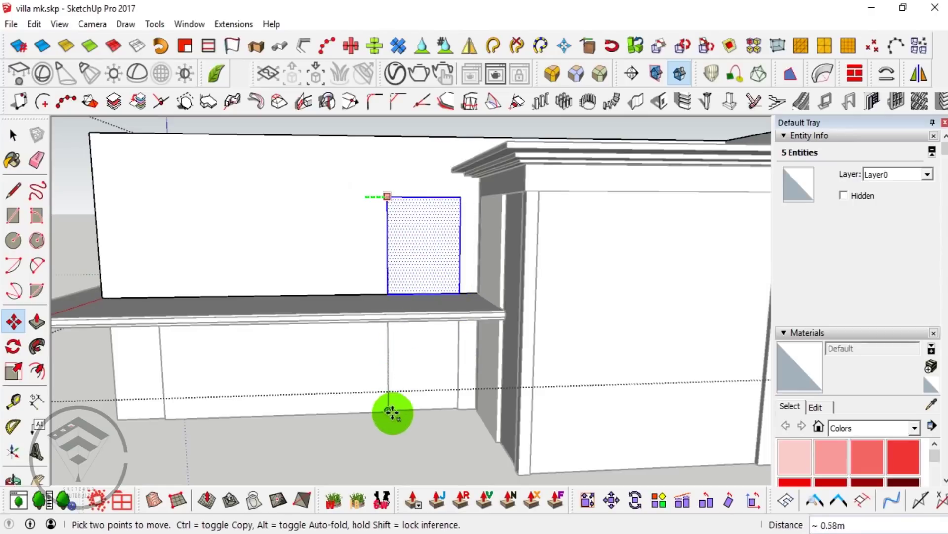
# - Orbit to a higher angle over the wall and clear the selection
pyautogui.press('space')
pyautogui.moveTo(387, 390); pyautogui.dragTo(414, 297, button='middle')
pyautogui.press('p')
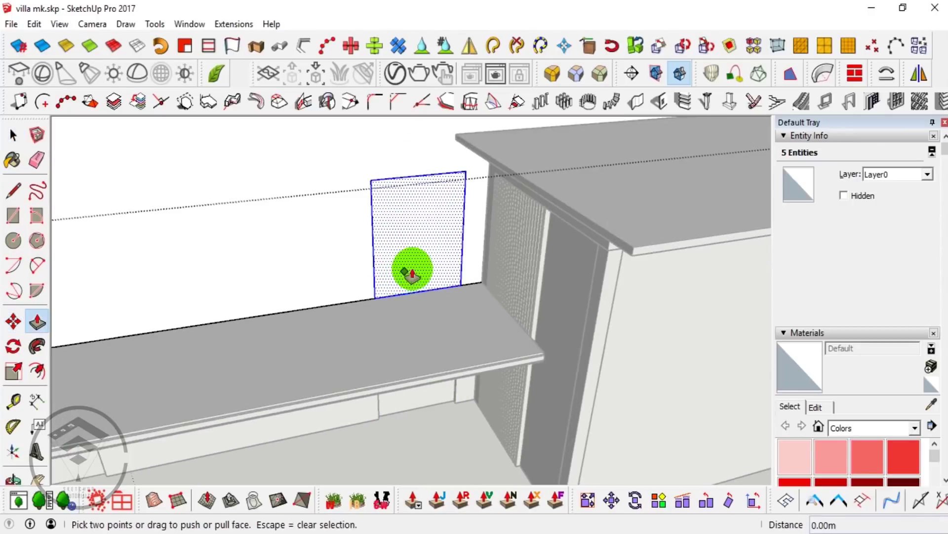
pyautogui.press('Escape')
pyautogui.scroll(-3, 515, 291)
pyautogui.scroll(5, 523, 262)
pyautogui.scroll(2, 532, 277)
pyautogui.press('space')
pyautogui.scroll(-4, 532, 277)
pyautogui.scroll(5, 495, 299)
# - Select an edge at the counter corner and orbit around the villa to inspect the door
pyautogui.click(493, 271)
pyautogui.scroll(-3, 497, 263)
pyautogui.moveTo(497, 264)
pyautogui.mouseDown(button='middle')
pyautogui.moveTo(504, 275)
pyautogui.moveTo(513, 109)
pyautogui.moveTo(524, 163)
pyautogui.mouseUp(button='middle')
pyautogui.scroll(3, 513, 256)
pyautogui.scroll(3, 497, 329)
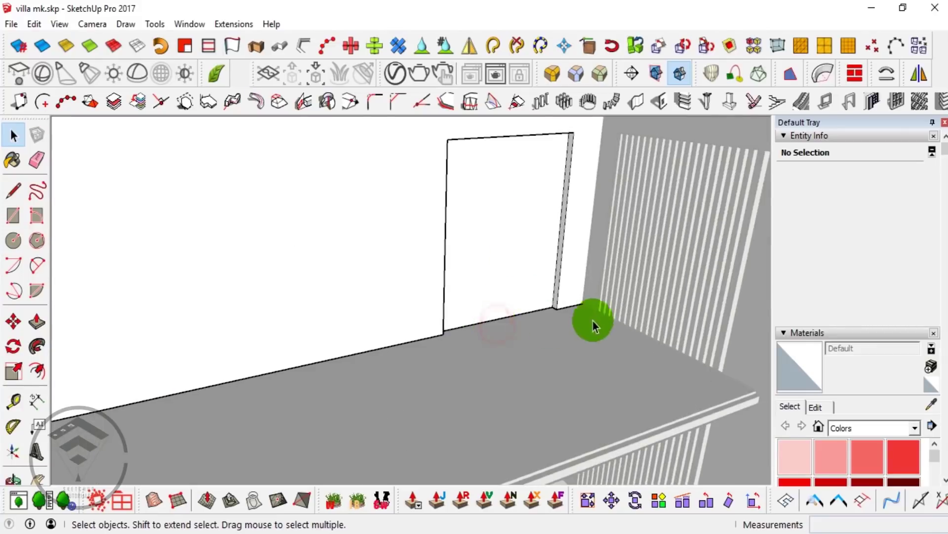
pyautogui.scroll(-3, 552, 330)
pyautogui.moveTo(552, 335)
pyautogui.mouseDown(button='middle')
pyautogui.moveTo(538, 377)
pyautogui.moveTo(494, 407)
pyautogui.mouseUp(button='middle')
pyautogui.scroll(2, 509, 387)
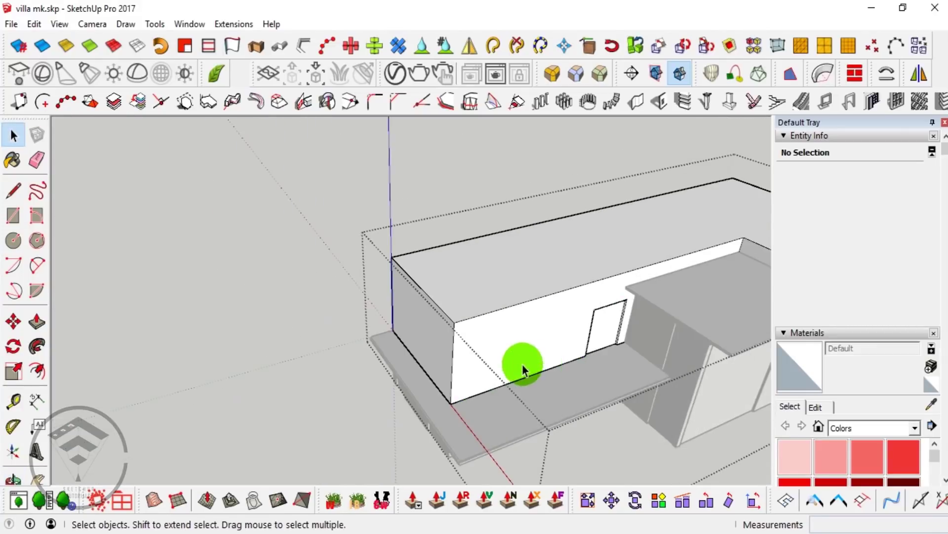
pyautogui.scroll(3, 523, 370)
pyautogui.scroll(2, 474, 379)
pyautogui.press('l')
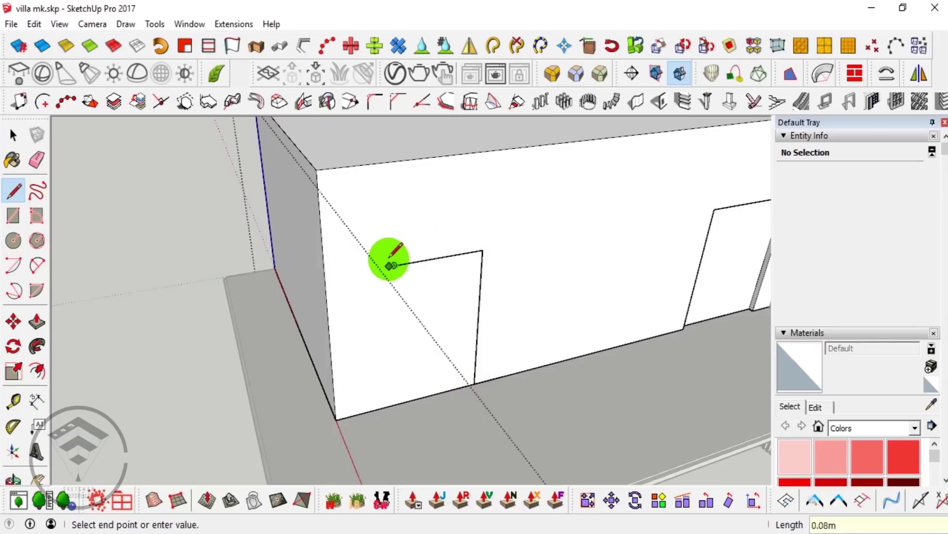
# - Split the door face with a line and pull it 0.20m out from the wall
pyautogui.click(396, 402)
pyautogui.press('space')
pyautogui.moveTo(404, 275); pyautogui.dragTo(430, 290, button='middle')
pyautogui.press('p')
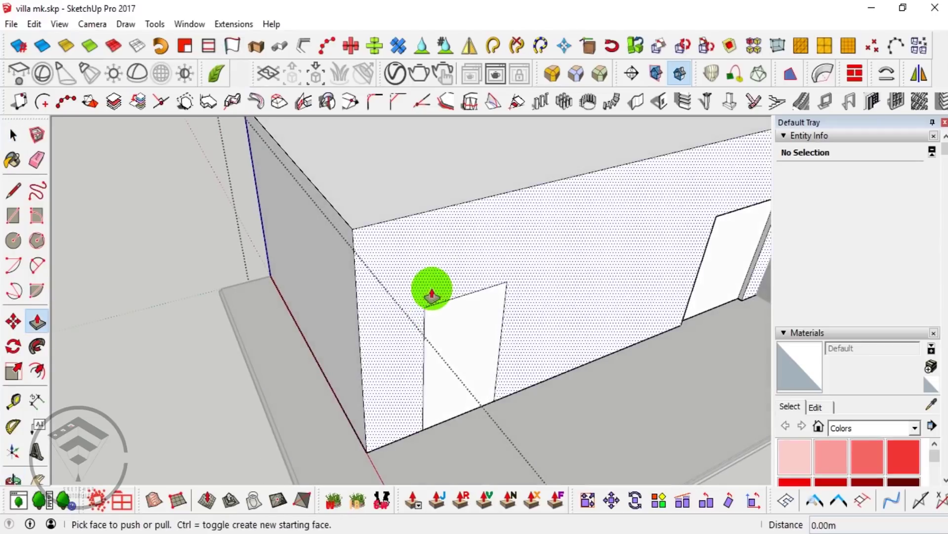
pyautogui.click(444, 318)
pyautogui.click(453, 328)
pyautogui.scroll(2, 462, 308)
# - Draw a line across the door top and pull the side strip flush with the door front
pyautogui.press('l')
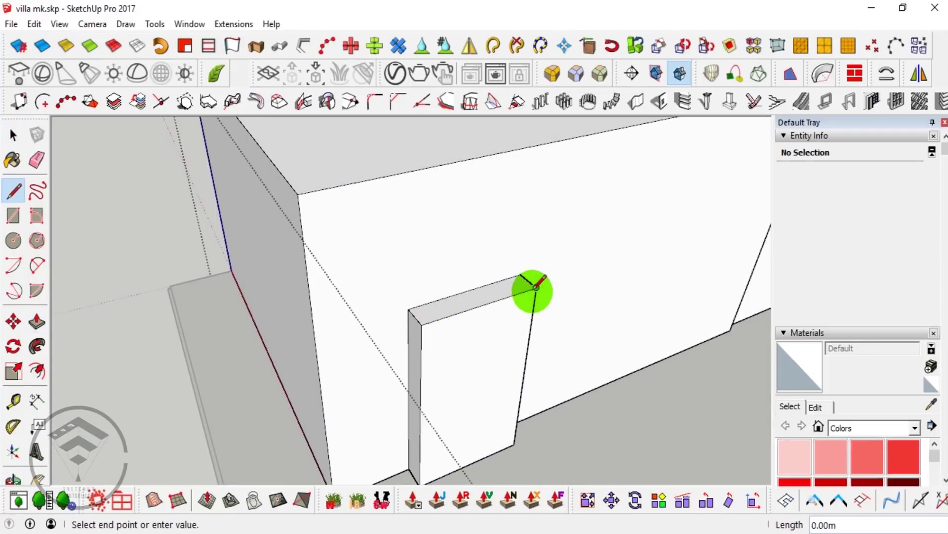
pyautogui.click(408, 309)
pyautogui.press('e')
pyautogui.press('p')
pyautogui.click(431, 332)
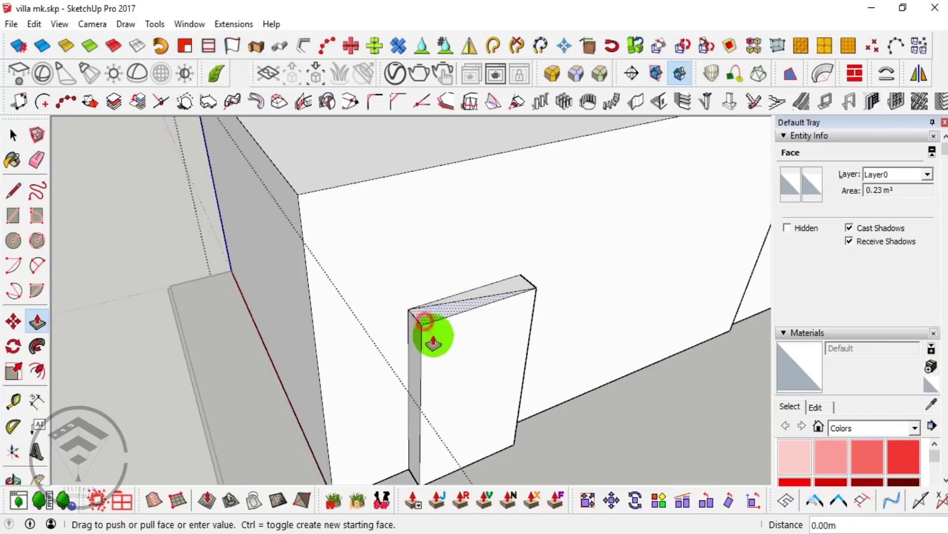
pyautogui.click(546, 430)
pyautogui.press('space')
# - Raise the door frame's top face by 0.05m
pyautogui.moveTo(477, 420)
pyautogui.mouseDown(button='middle')
pyautogui.moveTo(384, 353)
pyautogui.moveTo(483, 360)
pyautogui.moveTo(445, 333)
pyautogui.moveTo(393, 338)
pyautogui.moveTo(501, 366)
pyautogui.moveTo(528, 332)
pyautogui.mouseUp(button='middle')
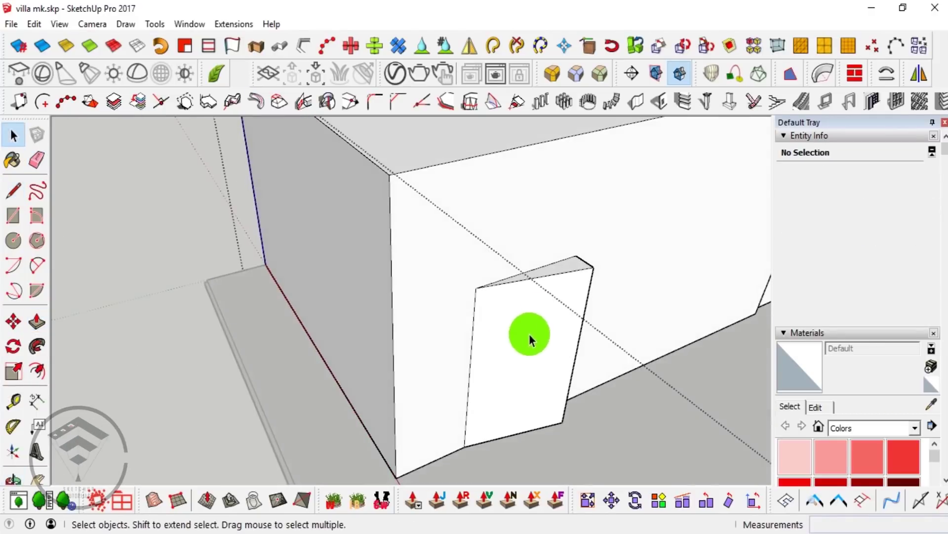
pyautogui.scroll(2, 527, 332)
pyautogui.click(551, 298)
pyautogui.moveTo(551, 299)
pyautogui.mouseDown(button='middle')
pyautogui.moveTo(564, 294)
pyautogui.moveTo(445, 272)
pyautogui.moveTo(482, 376)
pyautogui.moveTo(470, 380)
pyautogui.moveTo(461, 339)
pyautogui.mouseUp(button='middle')
pyautogui.press('space')
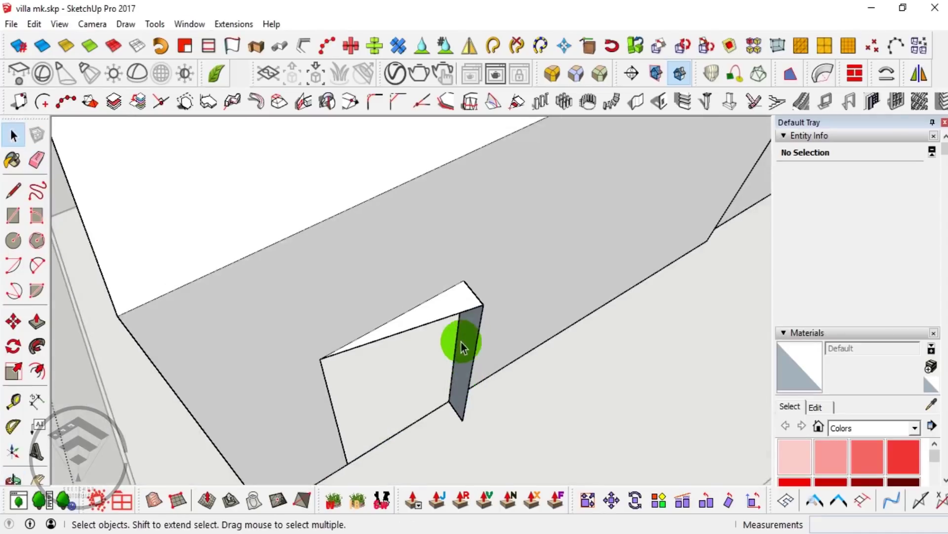
pyautogui.press('p')
pyautogui.scroll(2, 455, 336)
pyautogui.click(459, 308)
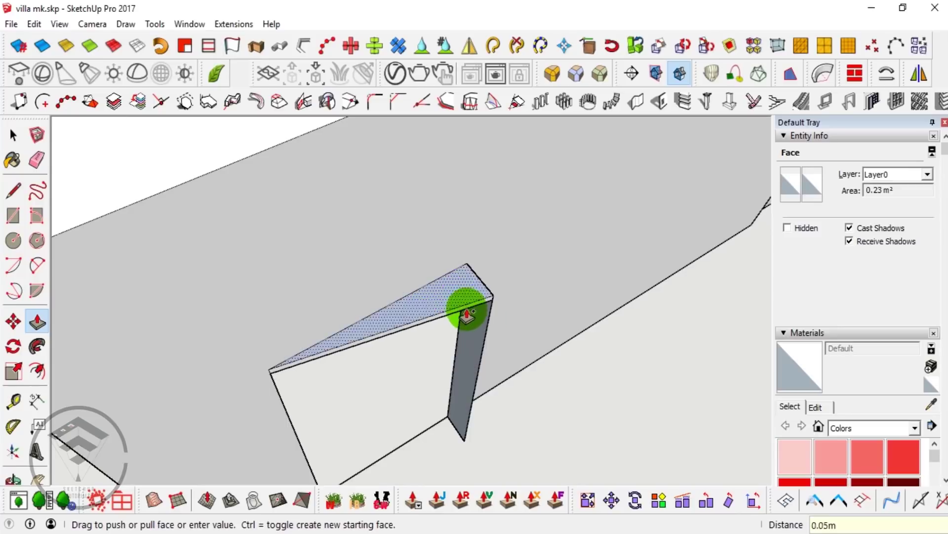
pyautogui.click(483, 309)
pyautogui.press('space')
# - Use Orient Faces so the connected door faces point the same way
pyautogui.scroll(-1, 459, 290)
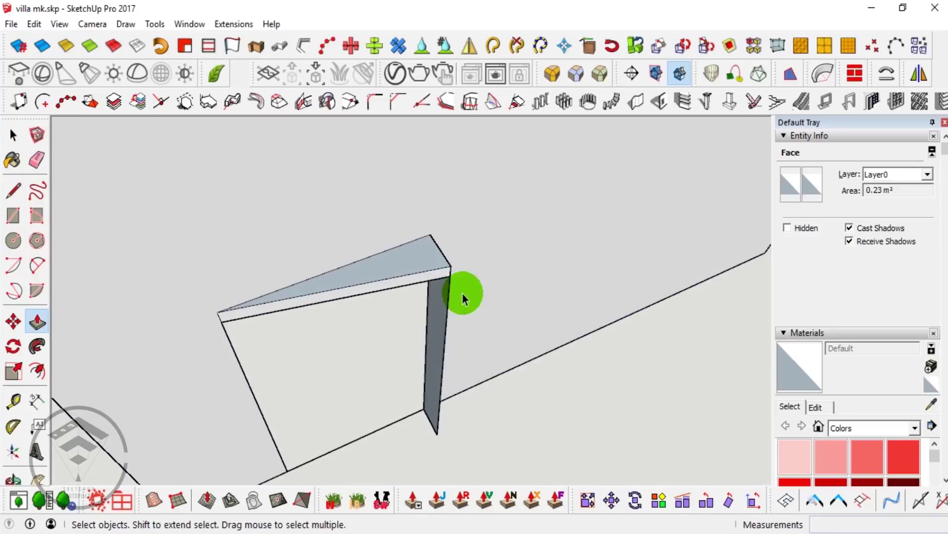
pyautogui.rightClick(432, 270)
pyautogui.click(514, 260)
pyautogui.moveTo(508, 301)
pyautogui.mouseDown(button='middle')
pyautogui.moveTo(263, 236)
pyautogui.moveTo(567, 330)
pyautogui.moveTo(491, 369)
pyautogui.mouseUp(button='middle')
# - Push/Pull the door frame's side face to adjust it
pyautogui.press('p')
pyautogui.scroll(3, 514, 277)
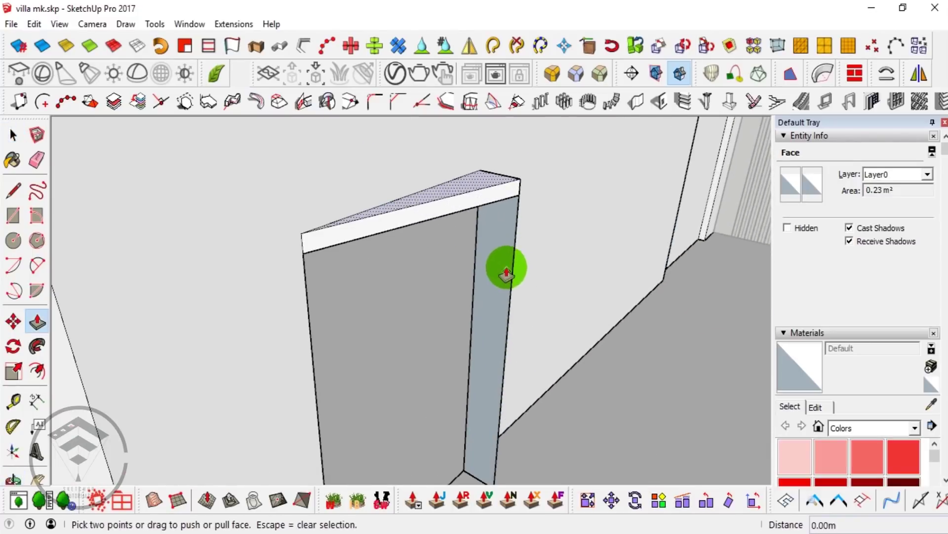
pyautogui.click(499, 253)
pyautogui.moveTo(499, 253)
pyautogui.mouseDown(button='middle')
pyautogui.moveTo(430, 250)
pyautogui.moveTo(511, 260)
pyautogui.mouseUp(button='middle')
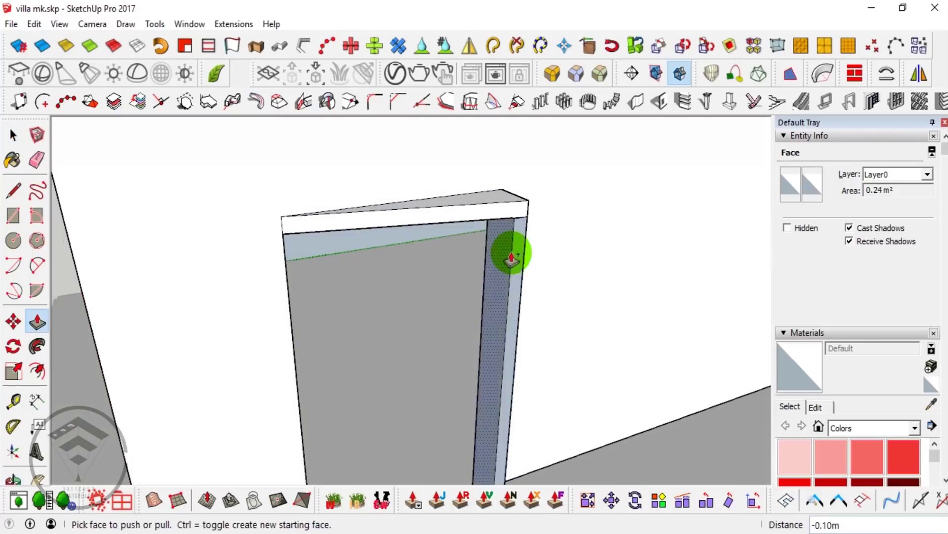
pyautogui.click(523, 242)
pyautogui.scroll(3, 518, 225)
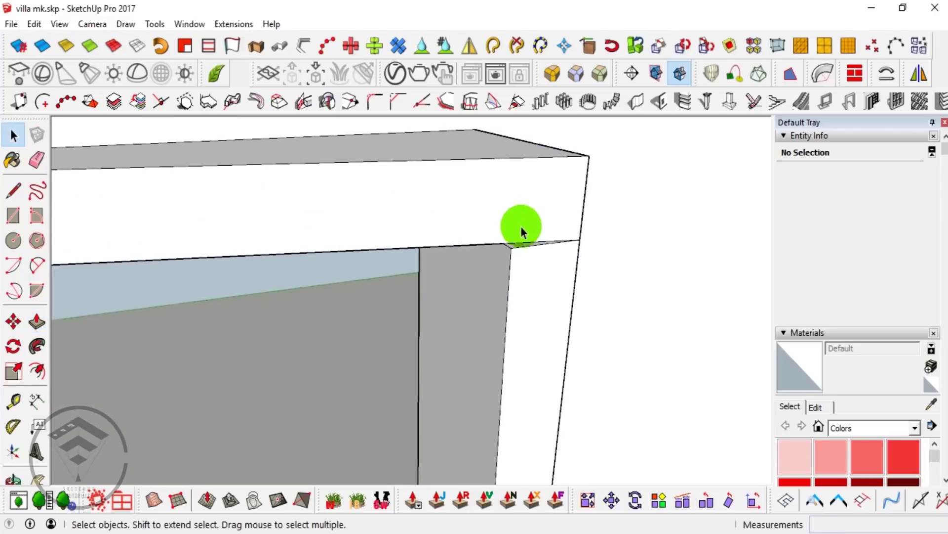
pyautogui.scroll(2, 534, 281)
pyautogui.scroll(-3, 521, 257)
pyautogui.scroll(-2, 534, 346)
# - Erase the stray edge at the frame corner and orbit out to view the wall
pyautogui.click(546, 381)
pyautogui.press('e')
pyautogui.scroll(5, 470, 222)
pyautogui.moveTo(470, 220)
pyautogui.mouseDown(button='middle')
pyautogui.moveTo(565, 42)
pyautogui.moveTo(281, 311)
pyautogui.moveTo(388, 288)
pyautogui.mouseUp(button='middle')
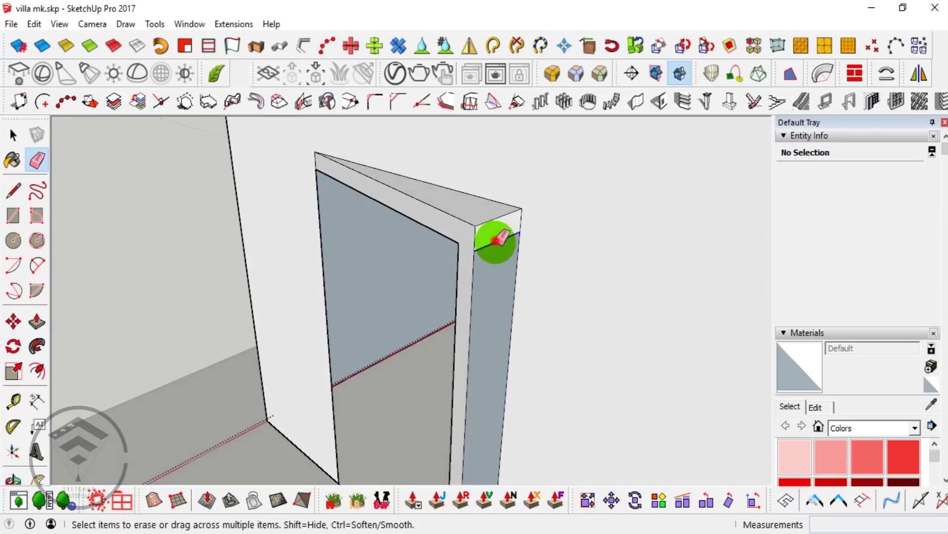
pyautogui.scroll(-3, 499, 240)
pyautogui.scroll(-2, 509, 306)
pyautogui.press('space')
pyautogui.moveTo(518, 343)
pyautogui.mouseDown(button='middle')
pyautogui.moveTo(475, 324)
pyautogui.moveTo(392, 415)
pyautogui.mouseUp(button='middle')
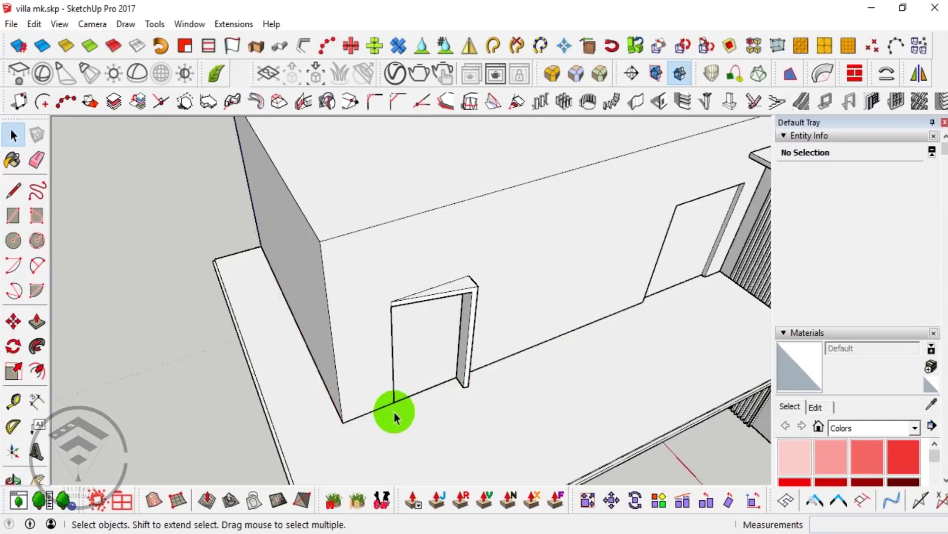
# - Draw a narrow 0.05m rectangle at the door jamb's foot and extrude it into a slat
pyautogui.scroll(2, 423, 339)
pyautogui.scroll(2, 468, 258)
pyautogui.scroll(2, 487, 252)
pyautogui.press('l')
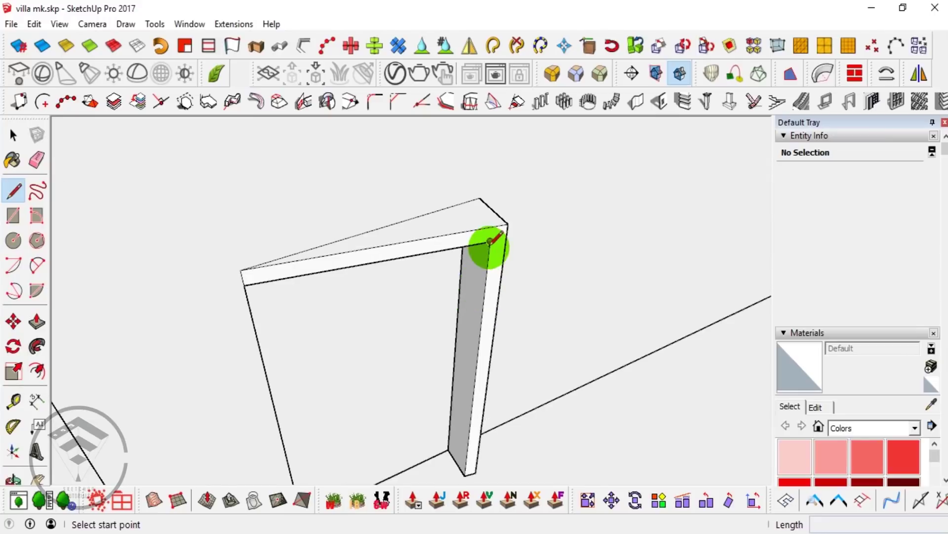
pyautogui.moveTo(467, 474)
pyautogui.mouseDown(button='middle')
pyautogui.moveTo(466, 393)
pyautogui.moveTo(390, 413)
pyautogui.mouseUp(button='middle')
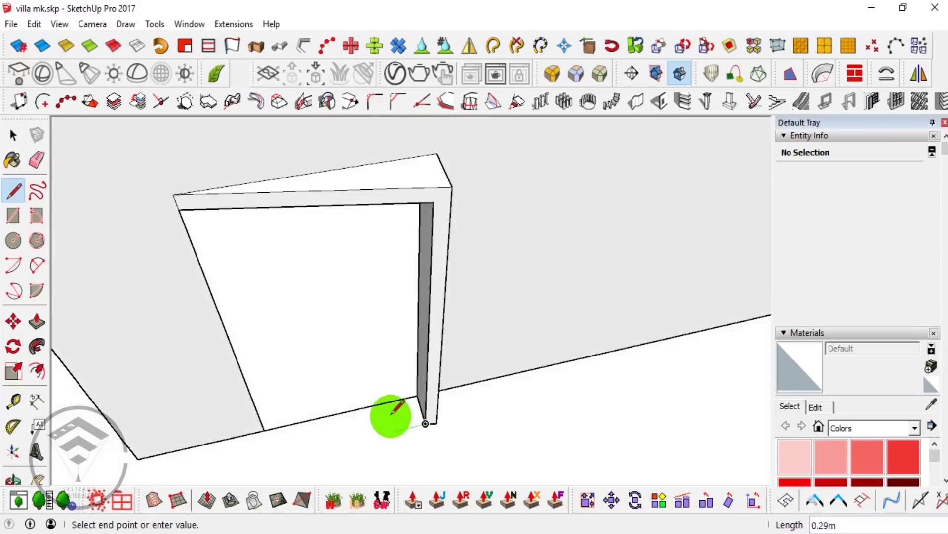
pyautogui.click(404, 407)
pyautogui.scroll(3, 437, 275)
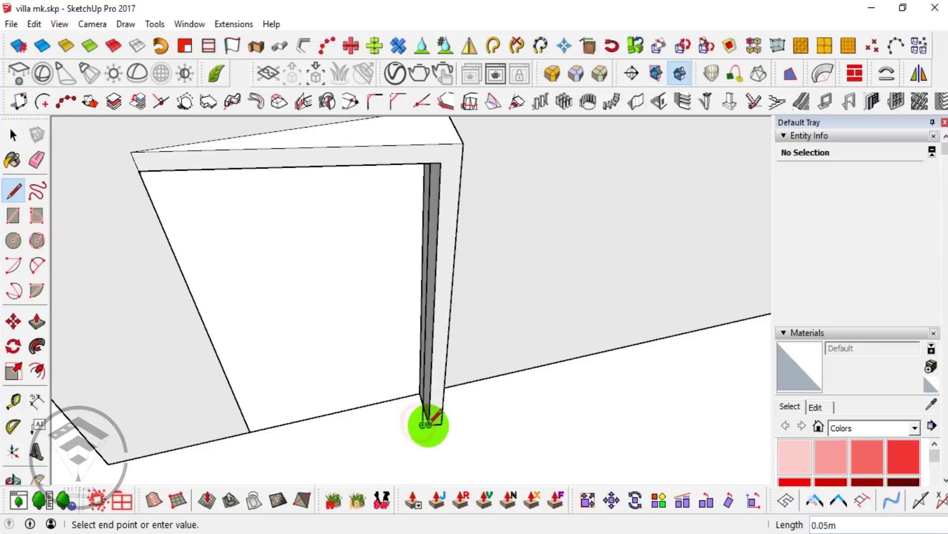
pyautogui.click(428, 424)
pyautogui.press('space')
pyautogui.moveTo(409, 343)
pyautogui.mouseDown(button='middle')
pyautogui.moveTo(483, 457)
pyautogui.moveTo(451, 265)
pyautogui.mouseUp(button='middle')
pyautogui.scroll(2, 447, 254)
pyautogui.press('p')
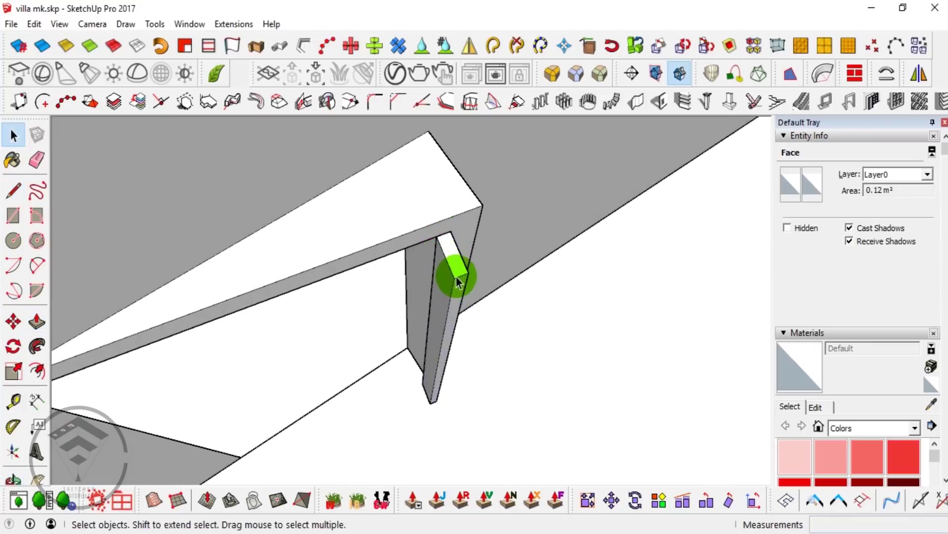
pyautogui.rightClick(457, 278)
# - Turn the slat into a component named b2
pyautogui.click(517, 156)
pyautogui.write('b2')
pyautogui.click(489, 380)
pyautogui.moveTo(489, 381); pyautogui.dragTo(514, 350, button='middle')
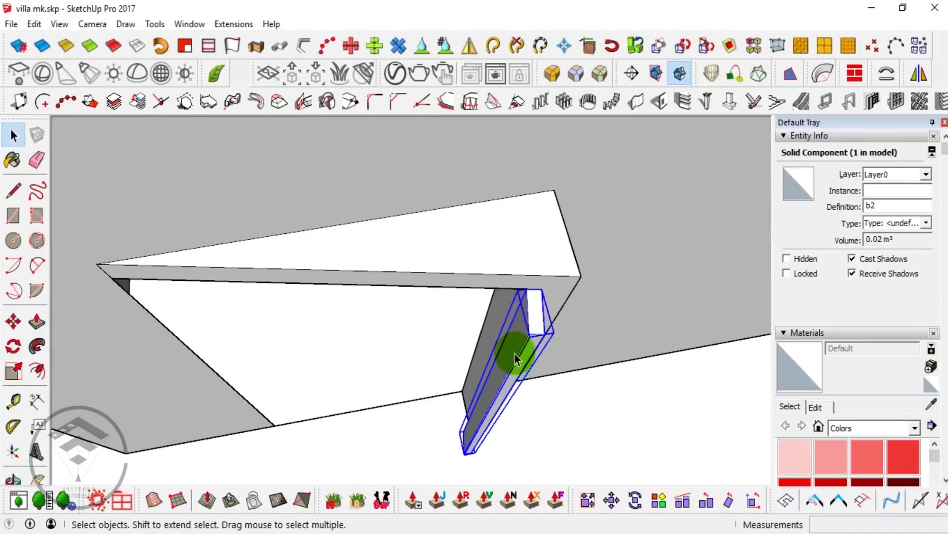
# - Copy the b2 slat into a row of 12 evenly spaced fins with x12
pyautogui.press('m')
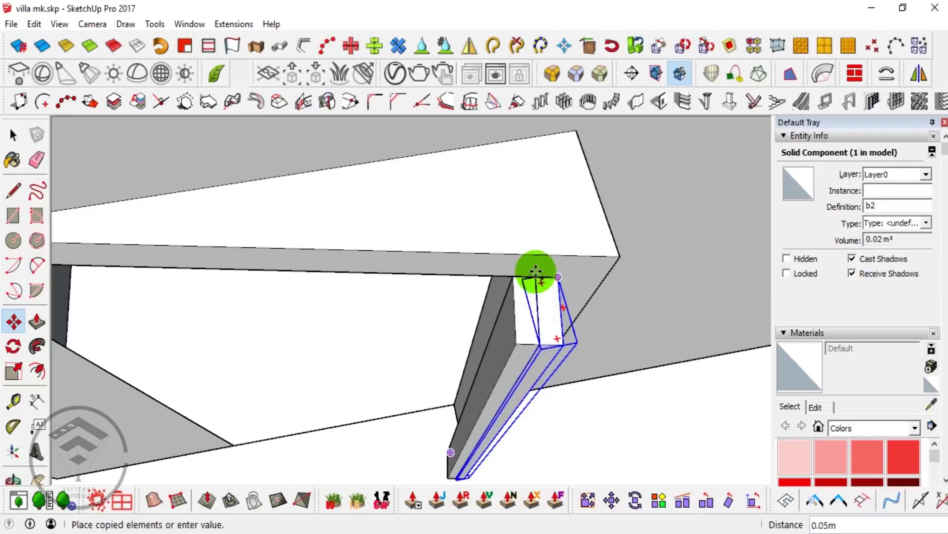
pyautogui.click(536, 270)
pyautogui.write('x12')
pyautogui.press('Return')
pyautogui.moveTo(540, 276); pyautogui.dragTo(593, 332, button='middle')
pyautogui.scroll(3, 483, 352)
pyautogui.press('space')
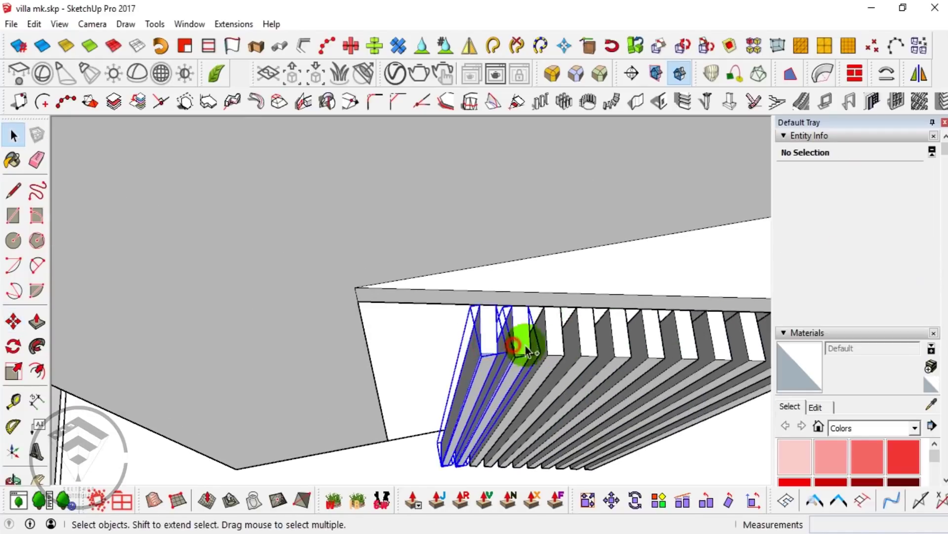
# - Copy five more slats to extend the row across the doorway
pyautogui.click(653, 319)
pyautogui.press('ctrl')
pyautogui.click(495, 305)
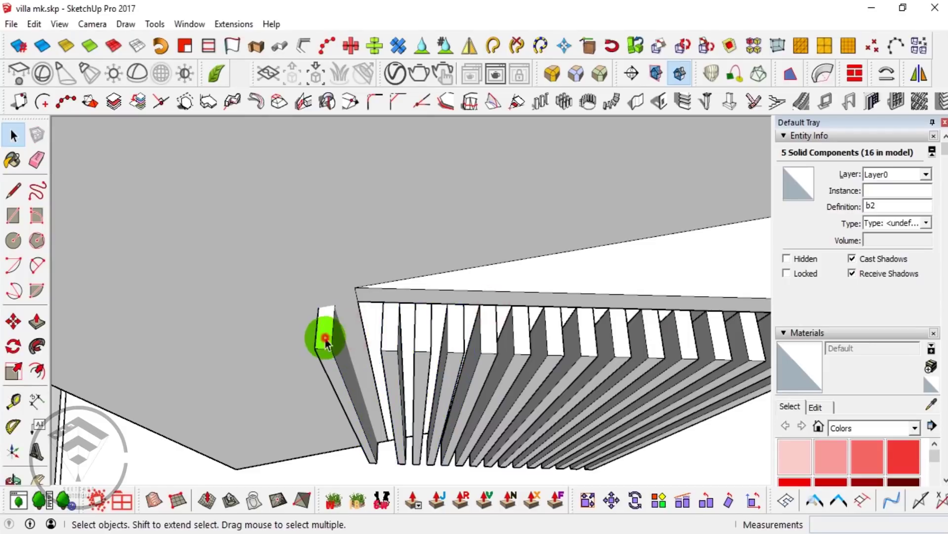
pyautogui.scroll(-3, 326, 341)
pyautogui.press('Escape')
pyautogui.moveTo(530, 377); pyautogui.dragTo(552, 356, button='middle')
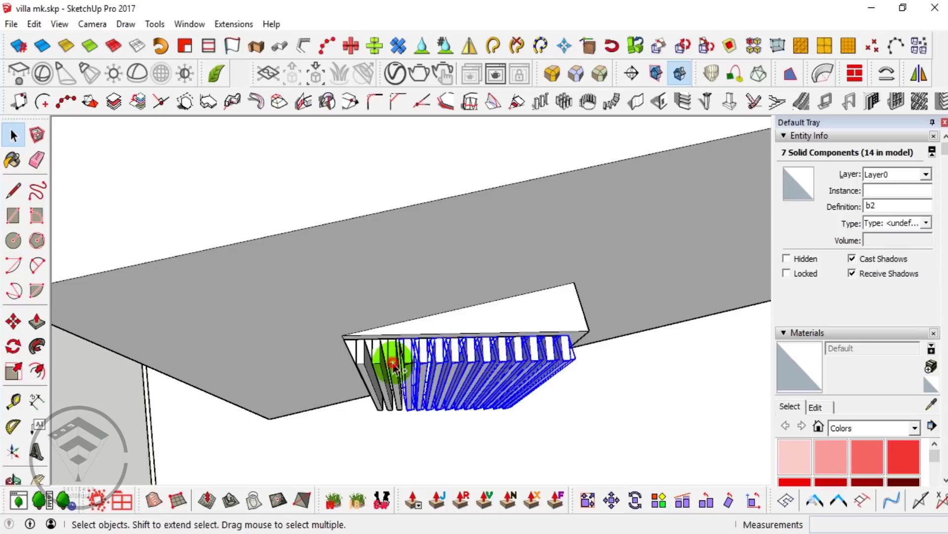
# - Select all the slats and slide them sideways into their final place in the opening
pyautogui.hotkey('ctrl', 'a')
pyautogui.scroll(2, 359, 355)
pyautogui.scroll(3, 376, 331)
pyautogui.press('m')
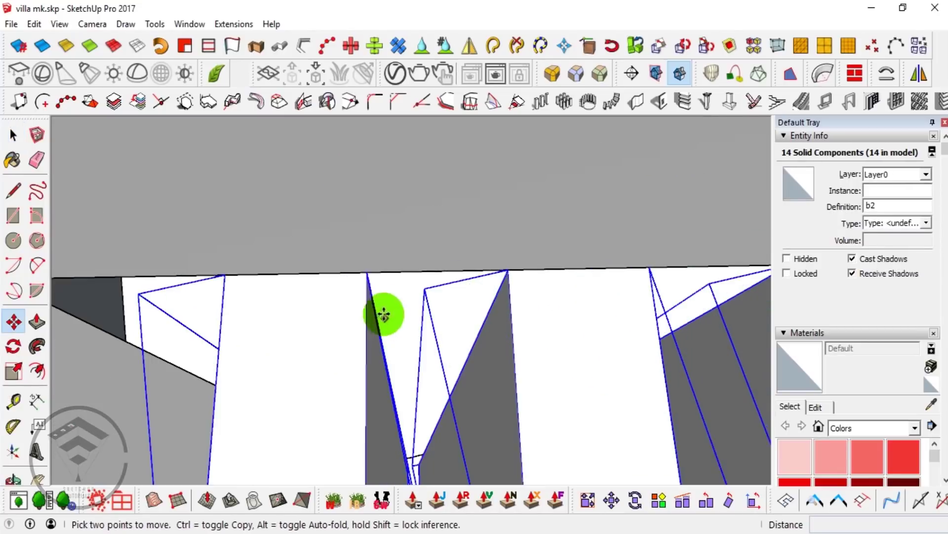
pyautogui.scroll(-5, 201, 294)
pyautogui.moveTo(201, 294)
pyautogui.mouseDown(button='middle')
pyautogui.moveTo(467, 291)
pyautogui.moveTo(429, 224)
pyautogui.moveTo(479, 271)
pyautogui.moveTo(461, 239)
pyautogui.mouseUp(button='middle')
pyautogui.scroll(5, 467, 292)
pyautogui.moveTo(461, 240); pyautogui.dragTo(444, 239)
pyautogui.moveTo(483, 375); pyautogui.dragTo(471, 258)
pyautogui.press('space')
# - Orbit out to an overview of the building with the slatted doorway
pyautogui.scroll(-5, 536, 418)
pyautogui.moveTo(536, 418)
pyautogui.mouseDown(button='middle')
pyautogui.moveTo(562, 269)
pyautogui.moveTo(445, 160)
pyautogui.mouseUp(button='middle')
pyautogui.scroll(-3, 445, 237)
pyautogui.moveTo(445, 237)
pyautogui.mouseDown(button='middle')
pyautogui.moveTo(546, 281)
pyautogui.moveTo(318, 334)
pyautogui.moveTo(336, 280)
pyautogui.moveTo(301, 319)
pyautogui.mouseUp(button='middle')
pyautogui.scroll(3, 301, 319)
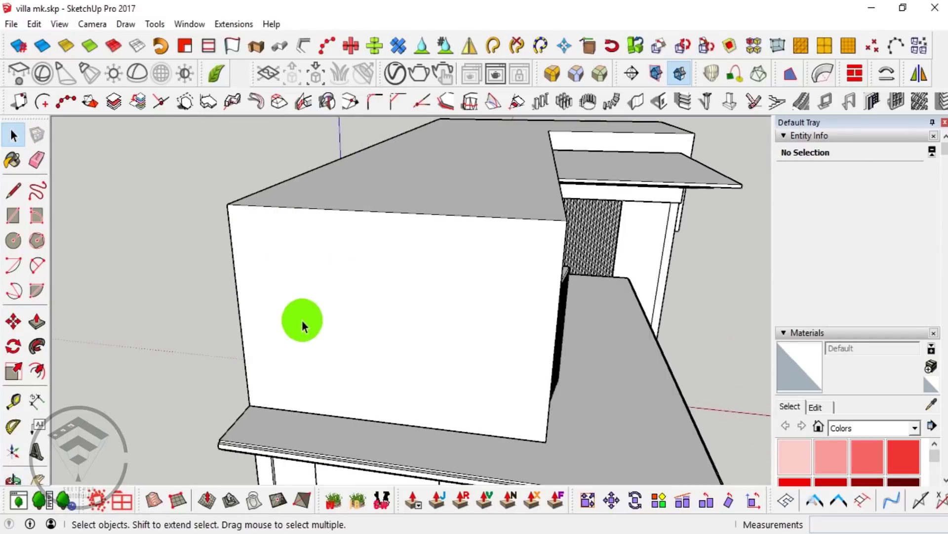
# - Draw a 2 m rectangular outline on the upper block's end wall
pyautogui.press('l')
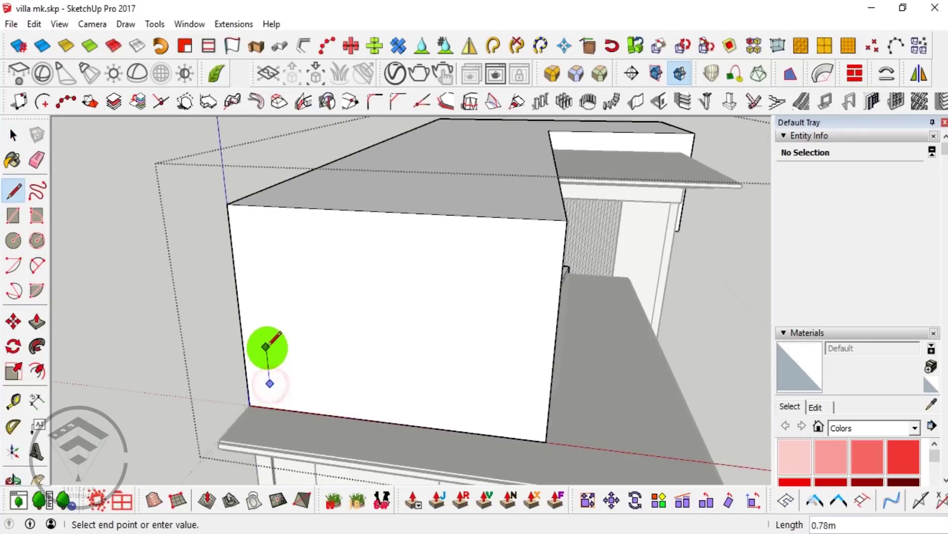
pyautogui.scroll(-2, 263, 289)
pyautogui.moveTo(264, 289)
pyautogui.mouseDown(button='middle')
pyautogui.moveTo(212, 293)
pyautogui.moveTo(381, 251)
pyautogui.mouseUp(button='middle')
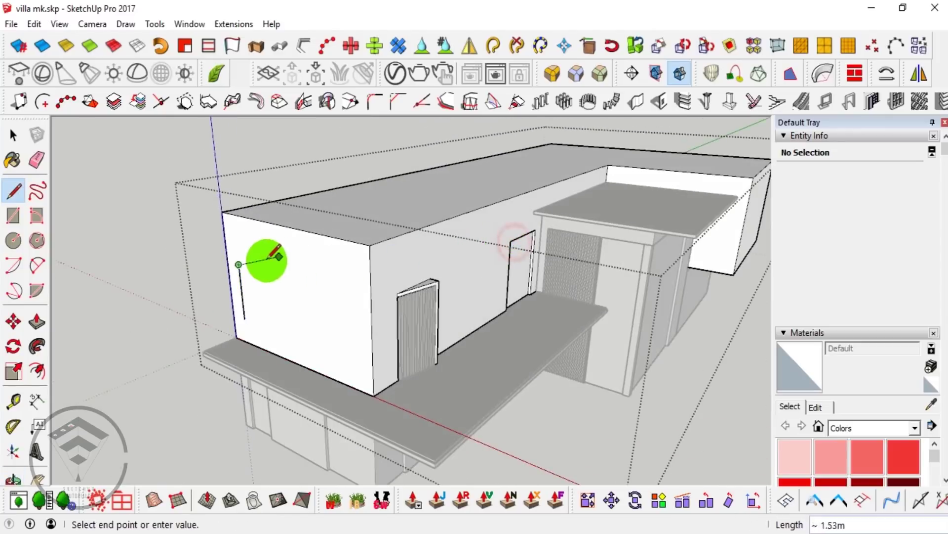
pyautogui.scroll(2, 264, 259)
pyautogui.write('2.00m')
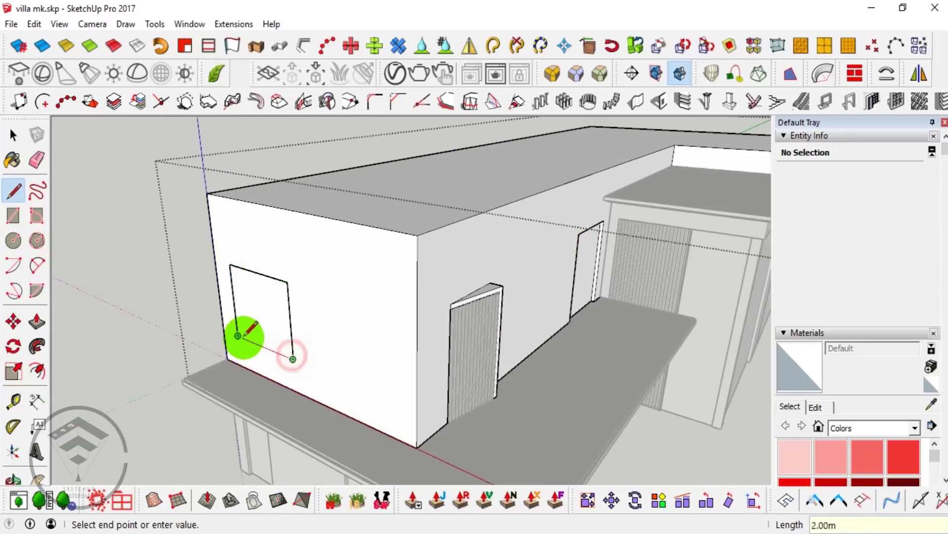
pyautogui.press('space')
pyautogui.scroll(-5, 265, 322)
pyautogui.moveTo(356, 313); pyautogui.dragTo(250, 317, button='middle')
pyautogui.scroll(4, 490, 308)
pyautogui.press('space')
pyautogui.moveTo(490, 307)
pyautogui.mouseDown(button='middle')
pyautogui.moveTo(533, 324)
pyautogui.moveTo(468, 303)
pyautogui.moveTo(481, 303)
pyautogui.moveTo(466, 253)
pyautogui.mouseUp(button='middle')
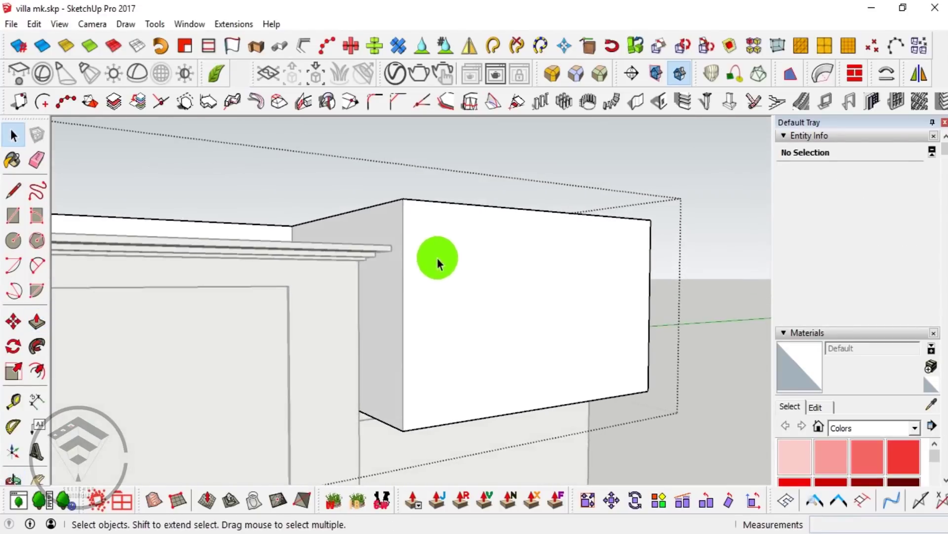
# - Draw dividing lines across the right block's face, including one along its bottom edge
pyautogui.scroll(2, 412, 267)
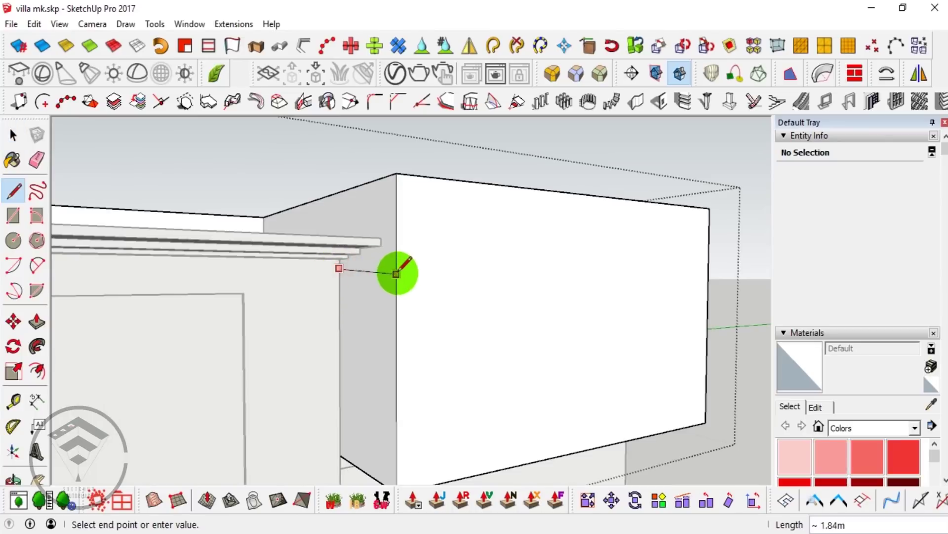
pyautogui.click(397, 267)
pyautogui.moveTo(397, 267); pyautogui.dragTo(352, 285, button='middle')
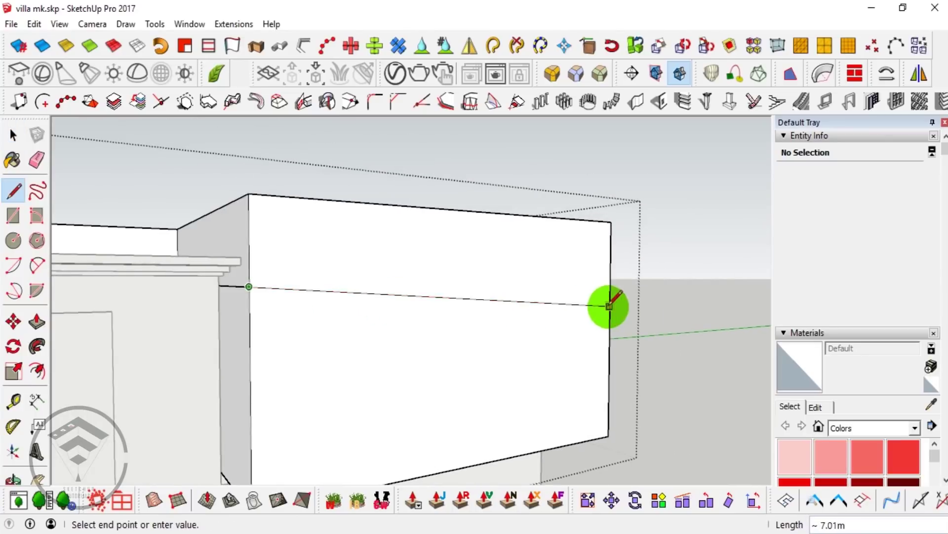
pyautogui.moveTo(488, 302)
pyautogui.mouseDown(button='middle')
pyautogui.moveTo(459, 377)
pyautogui.moveTo(349, 373)
pyautogui.moveTo(339, 301)
pyautogui.moveTo(285, 271)
pyautogui.moveTo(288, 403)
pyautogui.mouseUp(button='middle')
pyautogui.click(285, 270)
pyautogui.click(288, 402)
pyautogui.press('space')
pyautogui.moveTo(346, 360); pyautogui.dragTo(337, 419, button='middle')
pyautogui.scroll(2, 331, 395)
pyautogui.scroll(2, 328, 380)
pyautogui.press('l')
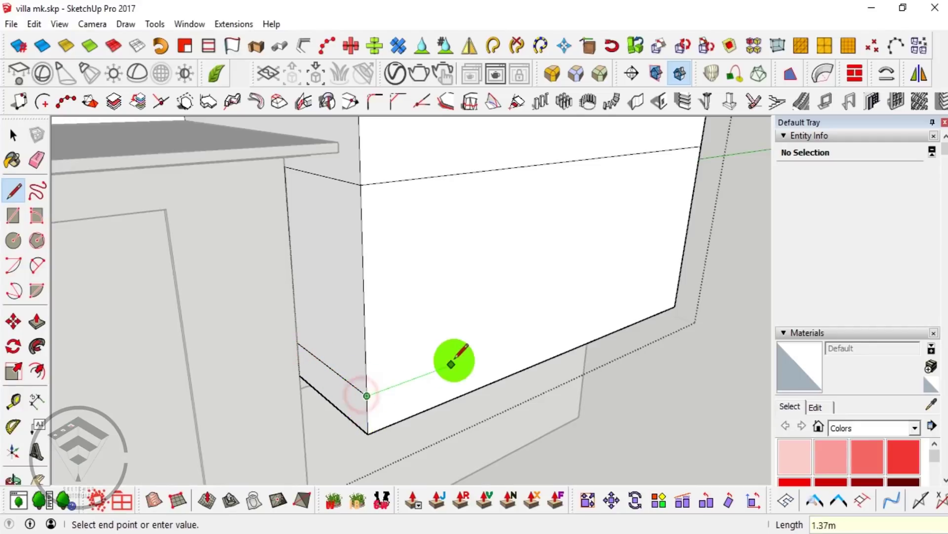
pyautogui.click(724, 277)
pyautogui.press('e')
pyautogui.press('space')
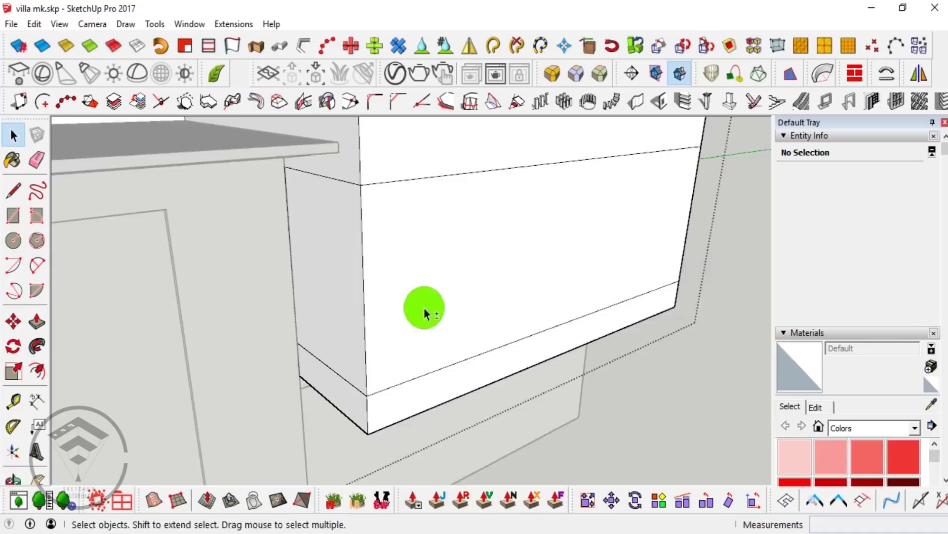
# - Push the front face back 0.5 m and recess the adjoining face equally
pyautogui.moveTo(423, 311); pyautogui.dragTo(385, 336, button='middle')
pyautogui.click(357, 318)
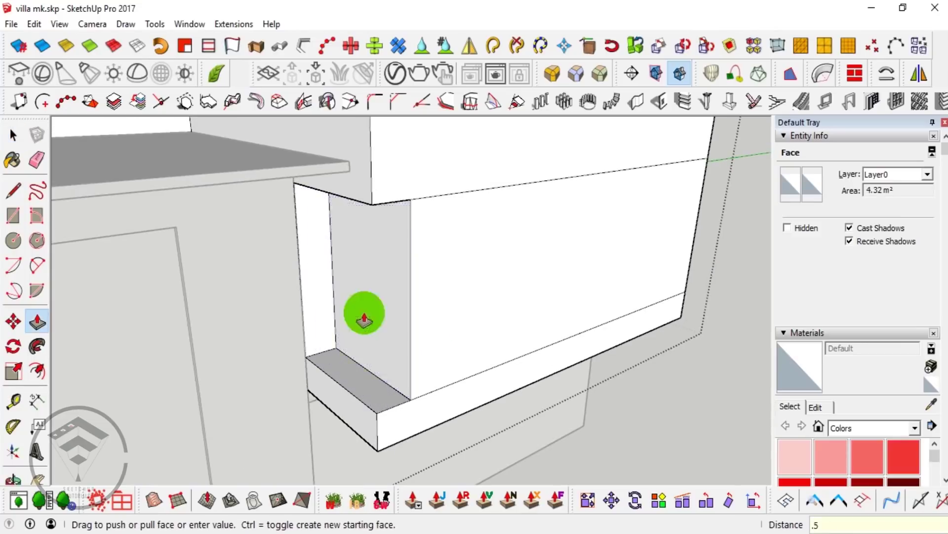
pyautogui.doubleClick(470, 297)
pyautogui.scroll(-3, 492, 353)
pyautogui.moveTo(451, 349)
pyautogui.mouseDown(button='middle')
pyautogui.moveTo(360, 269)
pyautogui.moveTo(383, 303)
pyautogui.moveTo(549, 285)
pyautogui.moveTo(537, 250)
pyautogui.moveTo(235, 141)
pyautogui.mouseUp(button='middle')
pyautogui.moveTo(404, 188)
pyautogui.mouseDown(button='middle')
pyautogui.moveTo(383, 317)
pyautogui.moveTo(303, 207)
pyautogui.moveTo(243, 265)
pyautogui.moveTo(249, 281)
pyautogui.mouseUp(button='middle')
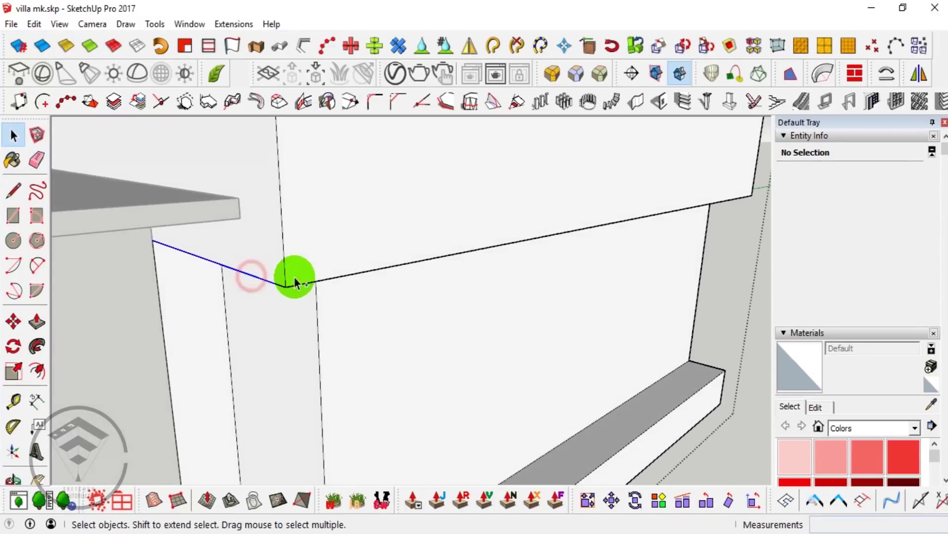
# - Pull the thin top strip out into an overhanging trim along the wall
pyautogui.scroll(1, 292, 286)
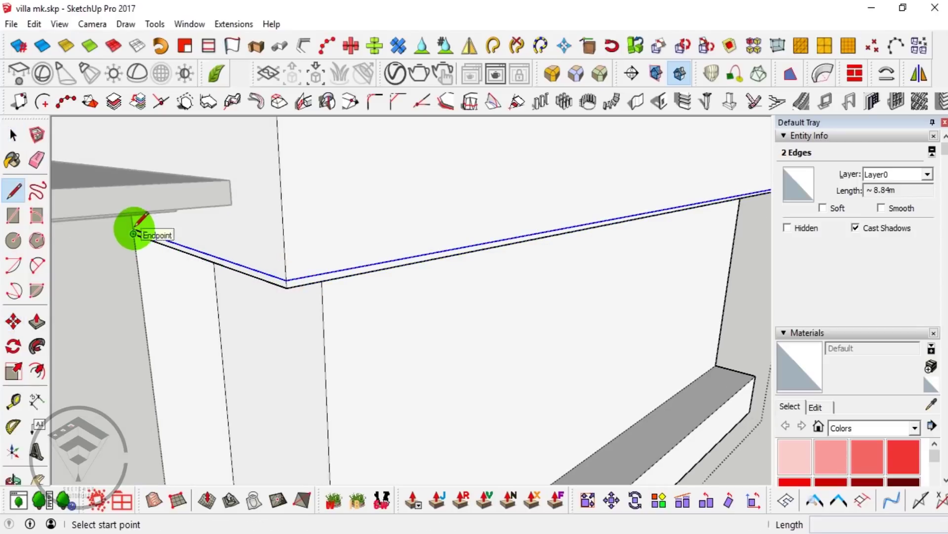
pyautogui.moveTo(135, 225)
pyautogui.mouseDown(button='middle')
pyautogui.moveTo(174, 263)
pyautogui.moveTo(416, 235)
pyautogui.moveTo(185, 283)
pyautogui.moveTo(181, 273)
pyautogui.mouseUp(button='middle')
pyautogui.press('p')
pyautogui.click(177, 275)
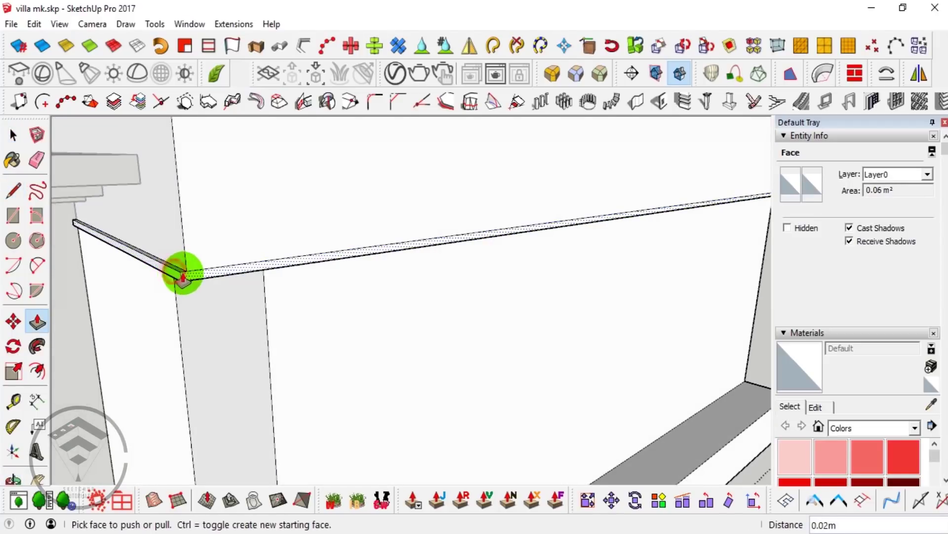
pyautogui.moveTo(183, 271)
pyautogui.mouseDown(button='middle')
pyautogui.moveTo(263, 339)
pyautogui.moveTo(211, 300)
pyautogui.moveTo(222, 191)
pyautogui.moveTo(205, 277)
pyautogui.moveTo(270, 328)
pyautogui.moveTo(398, 326)
pyautogui.moveTo(351, 324)
pyautogui.moveTo(326, 282)
pyautogui.moveTo(290, 387)
pyautogui.moveTo(353, 392)
pyautogui.moveTo(356, 345)
pyautogui.moveTo(384, 415)
pyautogui.mouseUp(button='middle')
pyautogui.press('e')
pyautogui.click(212, 302)
pyautogui.press('space')
# - Push/Pull the ledge's front face to adjust the bottom sill
pyautogui.click(375, 392)
pyautogui.press('p')
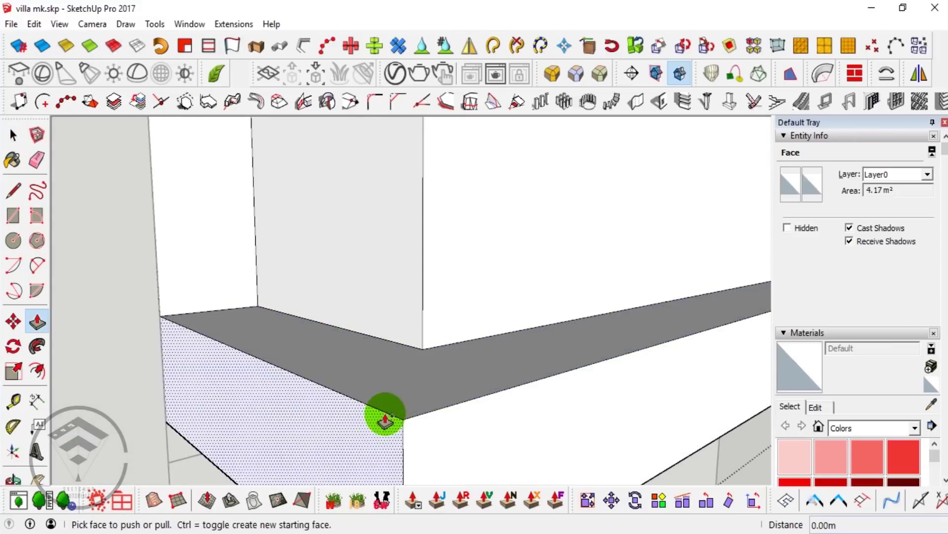
pyautogui.click(427, 414)
pyautogui.moveTo(426, 409)
pyautogui.mouseDown(button='middle')
pyautogui.moveTo(413, 470)
pyautogui.moveTo(425, 280)
pyautogui.moveTo(409, 439)
pyautogui.mouseUp(button='middle')
pyautogui.press('e')
pyautogui.press('space')
pyautogui.moveTo(403, 398)
pyautogui.mouseDown(button='middle')
pyautogui.moveTo(435, 469)
pyautogui.moveTo(421, 334)
pyautogui.moveTo(409, 339)
pyautogui.moveTo(415, 423)
pyautogui.moveTo(402, 360)
pyautogui.moveTo(345, 336)
pyautogui.moveTo(178, 422)
pyautogui.moveTo(322, 428)
pyautogui.moveTo(592, 292)
pyautogui.moveTo(351, 298)
pyautogui.moveTo(417, 289)
pyautogui.mouseUp(button='middle')
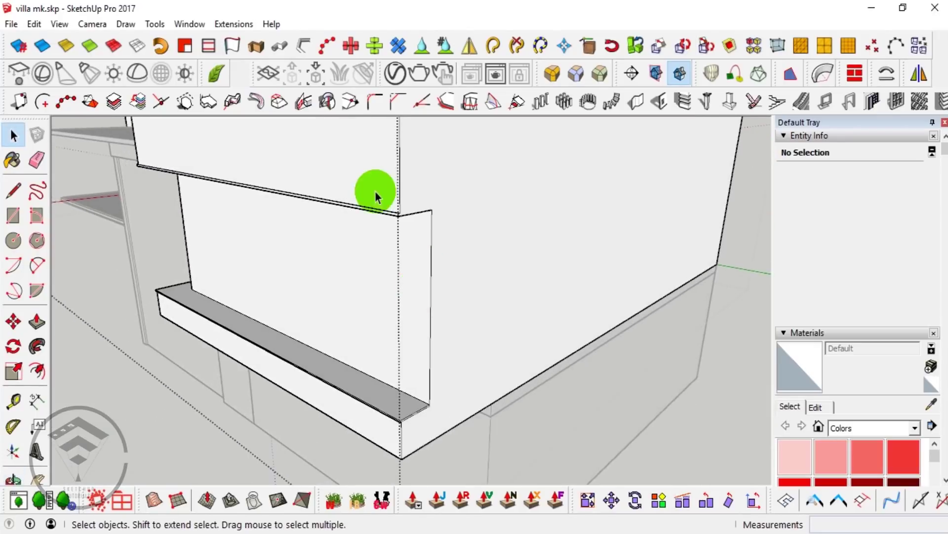
pyautogui.scroll(2, 395, 200)
pyautogui.scroll(2, 416, 215)
pyautogui.press('l')
pyautogui.scroll(1, 410, 231)
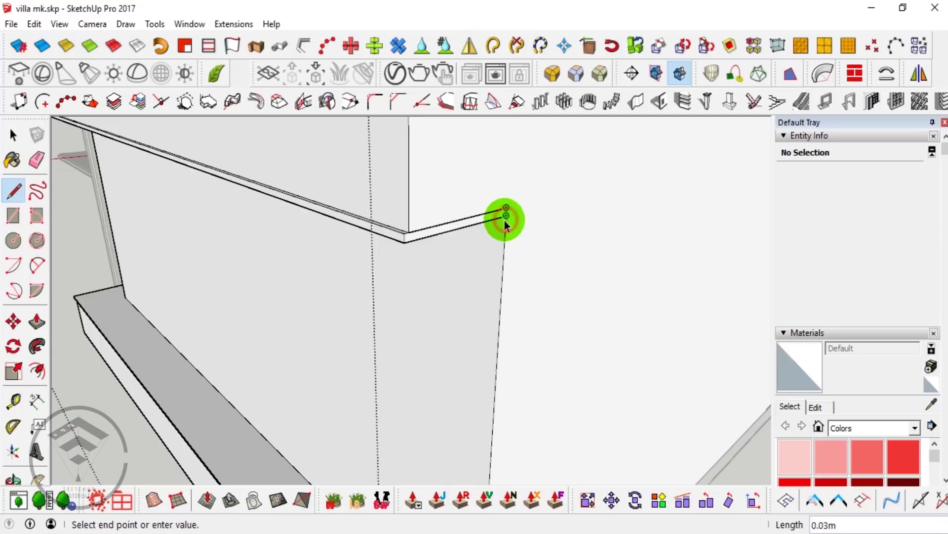
pyautogui.press('p')
pyautogui.moveTo(474, 247)
pyautogui.mouseDown(button='middle')
pyautogui.moveTo(461, 236)
pyautogui.moveTo(414, 248)
pyautogui.moveTo(487, 248)
pyautogui.moveTo(482, 93)
pyautogui.moveTo(469, 229)
pyautogui.moveTo(700, 387)
pyautogui.moveTo(529, 324)
pyautogui.moveTo(242, 350)
pyautogui.mouseUp(button='middle')
pyautogui.press('e')
pyautogui.press('space')
# - Draw a 2.26 m vertical line splitting the recessed wall into two panels
pyautogui.scroll(3, 244, 346)
pyautogui.press('p')
pyautogui.scroll(3, 301, 356)
pyautogui.scroll(2, 303, 366)
pyautogui.moveTo(303, 367)
pyautogui.mouseDown(button='middle')
pyautogui.moveTo(304, 255)
pyautogui.moveTo(258, 384)
pyautogui.moveTo(263, 354)
pyautogui.moveTo(385, 432)
pyautogui.moveTo(500, 217)
pyautogui.moveTo(470, 335)
pyautogui.moveTo(470, 216)
pyautogui.moveTo(479, 201)
pyautogui.moveTo(400, 286)
pyautogui.moveTo(197, 311)
pyautogui.moveTo(342, 220)
pyautogui.moveTo(321, 202)
pyautogui.moveTo(339, 178)
pyautogui.moveTo(339, 265)
pyautogui.moveTo(372, 272)
pyautogui.moveTo(387, 295)
pyautogui.moveTo(239, 296)
pyautogui.moveTo(356, 324)
pyautogui.mouseUp(button='middle')
pyautogui.press('e')
pyautogui.press('space')
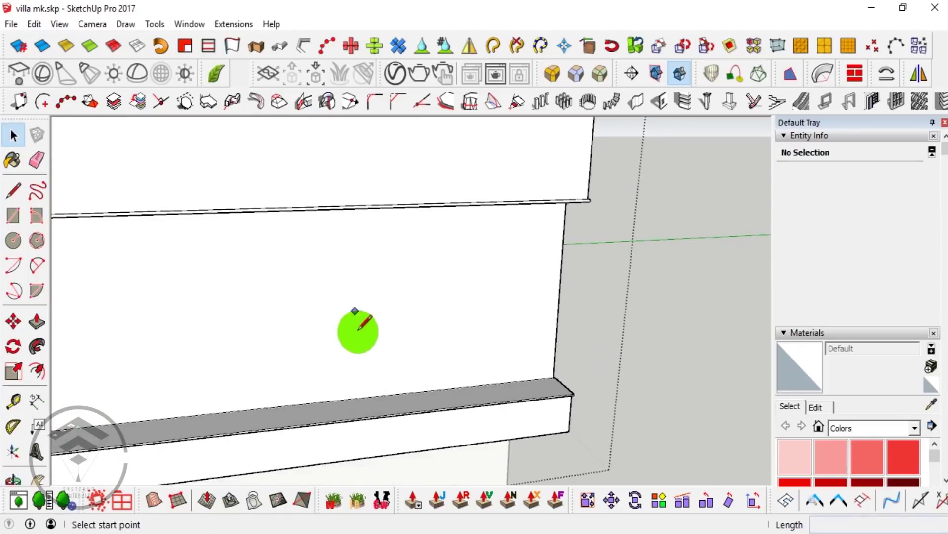
pyautogui.click(346, 399)
pyautogui.moveTo(345, 398)
pyautogui.mouseDown(button='middle')
pyautogui.moveTo(335, 329)
pyautogui.moveTo(354, 197)
pyautogui.mouseUp(button='middle')
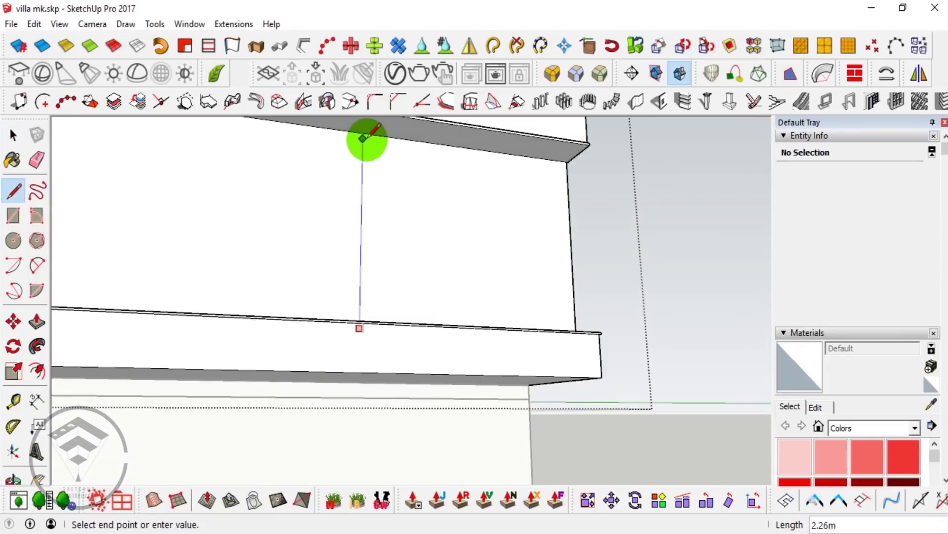
pyautogui.press('space')
pyautogui.moveTo(366, 279)
pyautogui.mouseDown(button='middle')
pyautogui.moveTo(387, 353)
pyautogui.moveTo(371, 318)
pyautogui.moveTo(399, 316)
pyautogui.mouseUp(button='middle')
pyautogui.scroll(-5, 398, 316)
# - Place the pasted slat inside the projecting window box
pyautogui.moveTo(387, 275); pyautogui.dragTo(248, 301, button='middle')
pyautogui.scroll(-3, 163, 332)
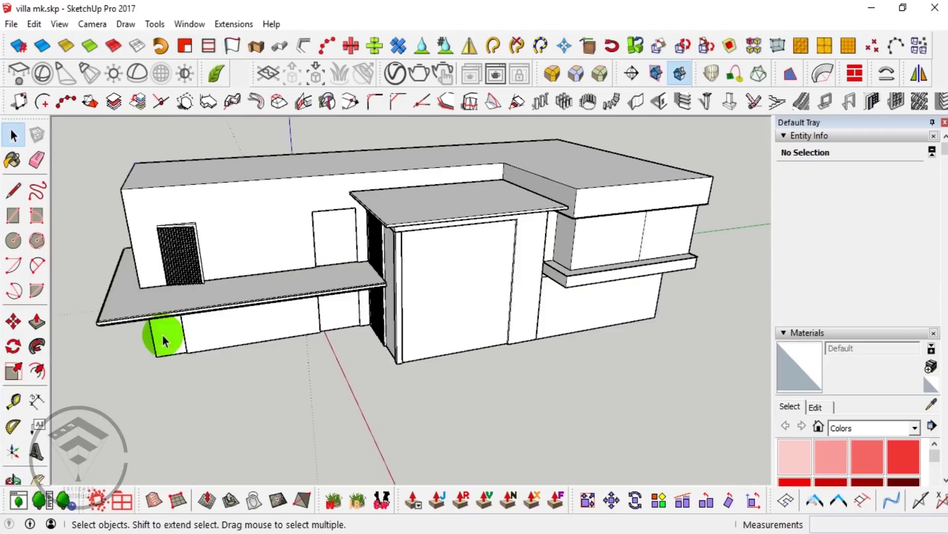
pyautogui.scroll(5, 190, 224)
pyautogui.moveTo(190, 224)
pyautogui.mouseDown(button='middle')
pyautogui.moveTo(271, 205)
pyautogui.moveTo(247, 313)
pyautogui.moveTo(504, 449)
pyautogui.mouseUp(button='middle')
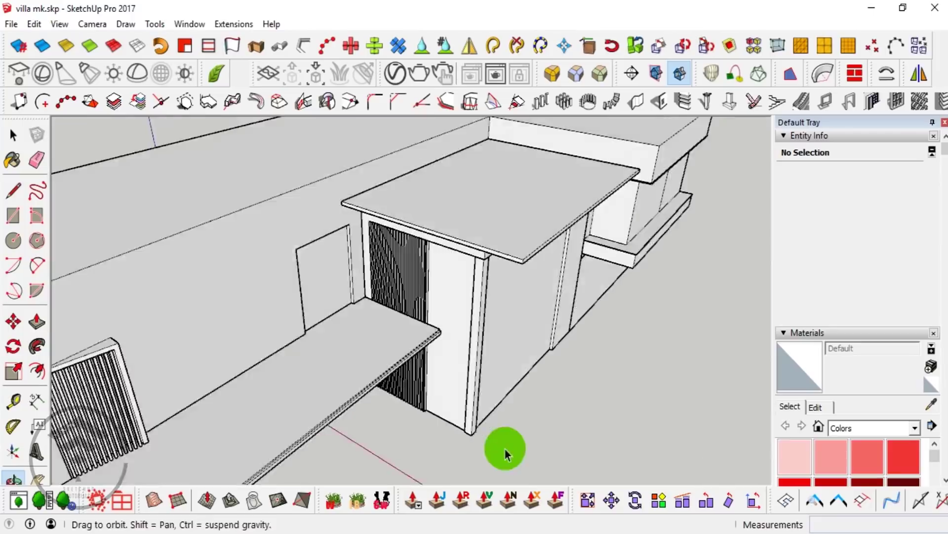
pyautogui.scroll(5, 437, 248)
pyautogui.scroll(3, 437, 247)
pyautogui.scroll(2, 423, 238)
pyautogui.scroll(2, 418, 228)
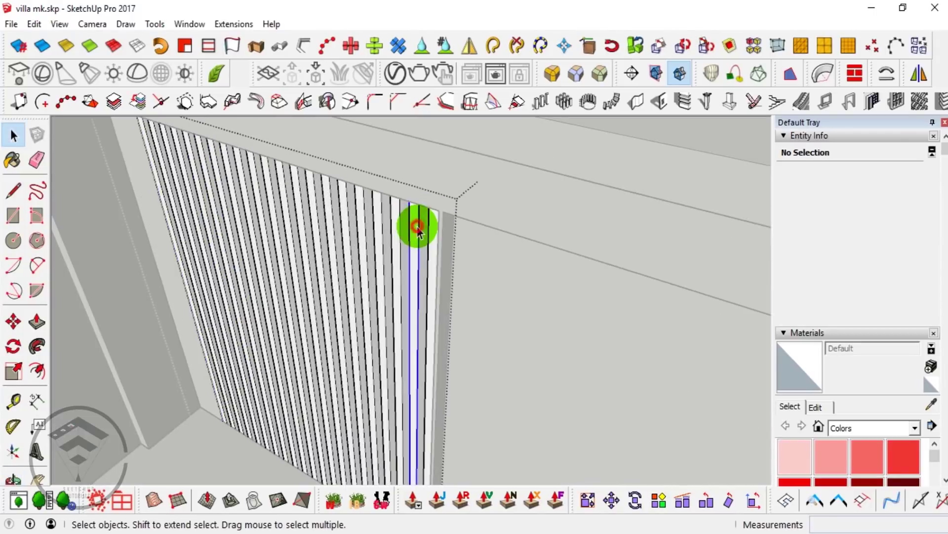
pyautogui.scroll(-3, 210, 264)
pyautogui.moveTo(210, 265)
pyautogui.mouseDown(button='middle')
pyautogui.moveTo(333, 197)
pyautogui.moveTo(288, 249)
pyautogui.moveTo(494, 300)
pyautogui.mouseUp(button='middle')
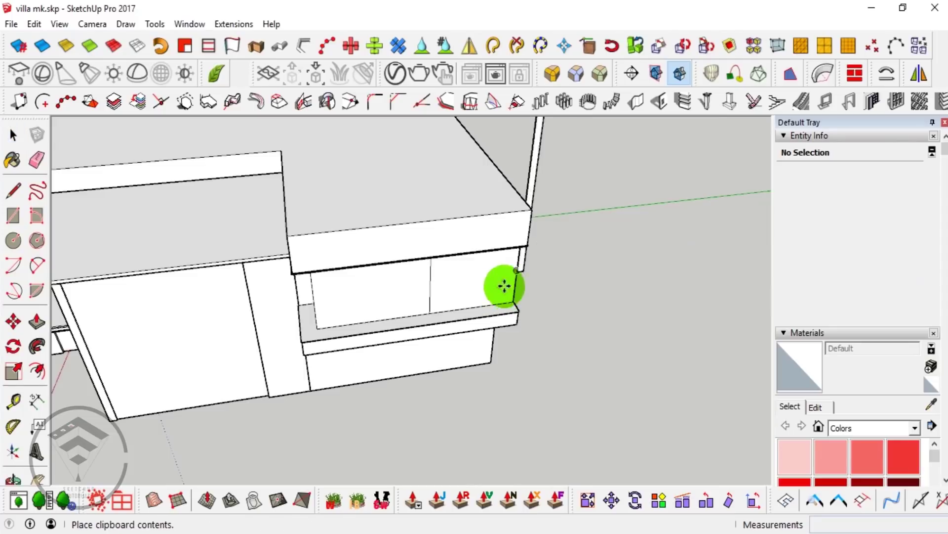
pyautogui.scroll(2, 494, 306)
pyautogui.click(486, 330)
pyautogui.scroll(2, 488, 331)
pyautogui.scroll(2, 492, 331)
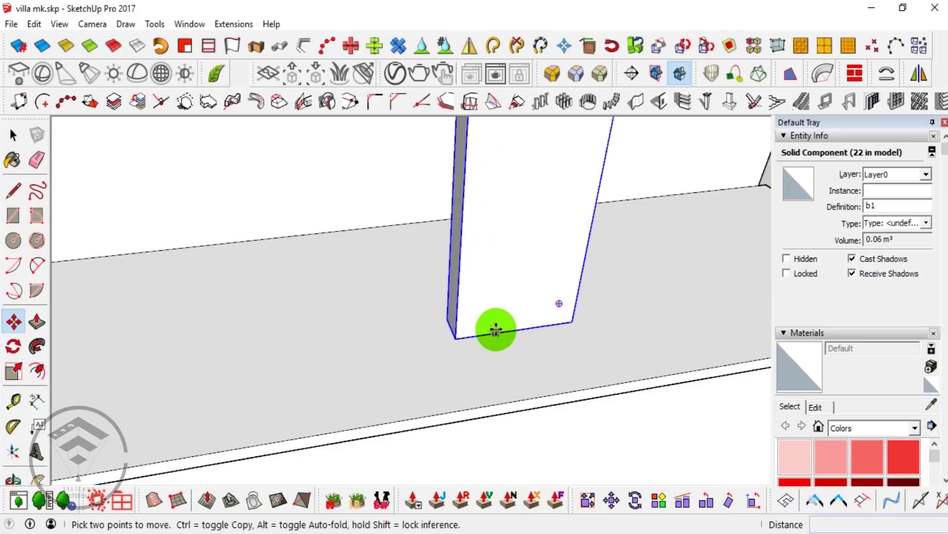
# - Rotate the slat 90 degrees to stand vertically
pyautogui.click(562, 325)
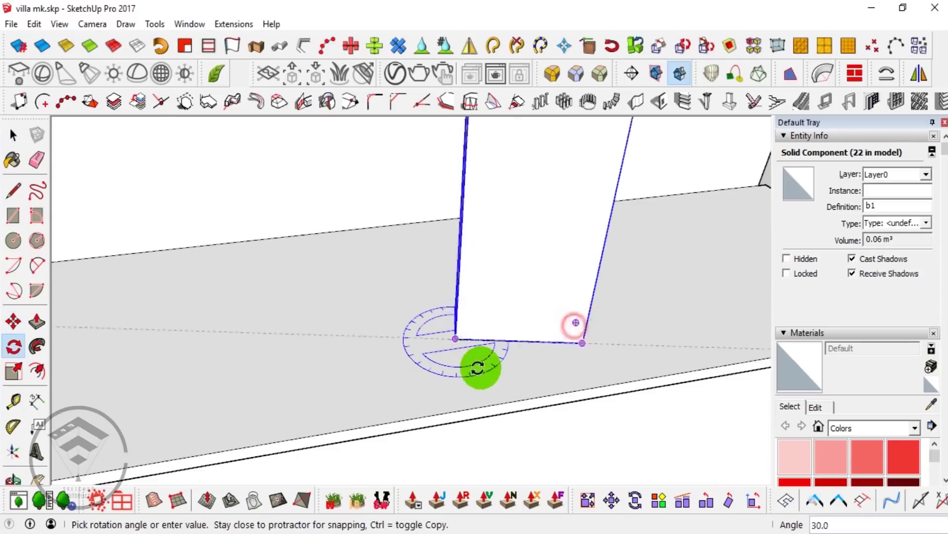
pyautogui.click(470, 371)
pyautogui.scroll(-2, 395, 409)
pyautogui.scroll(-3, 395, 410)
pyautogui.moveTo(444, 398)
pyautogui.mouseDown(button='middle')
pyautogui.moveTo(504, 402)
pyautogui.moveTo(499, 232)
pyautogui.mouseUp(button='middle')
# - Scale the slat down to make it thinner
pyautogui.press('s')
pyautogui.scroll(3, 495, 292)
pyautogui.scroll(3, 494, 281)
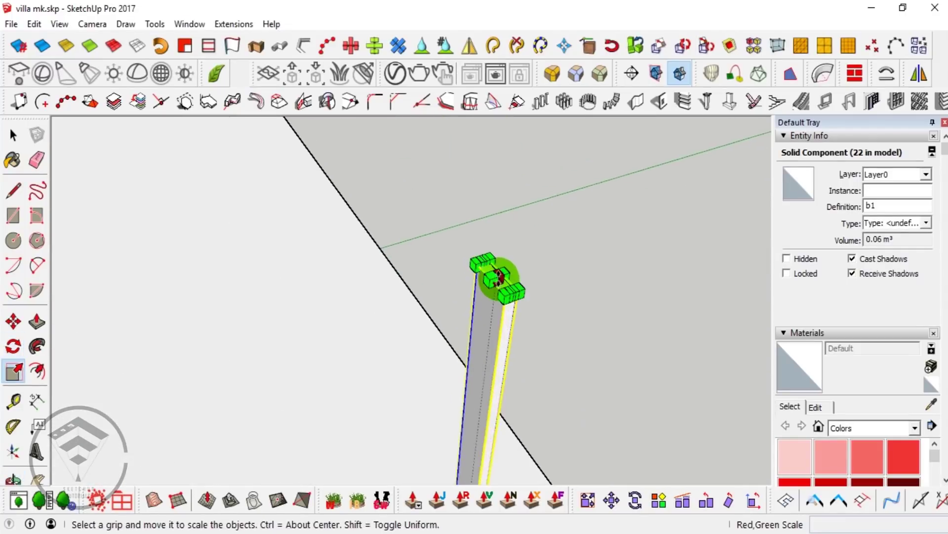
pyautogui.moveTo(496, 275)
pyautogui.mouseDown(button='middle')
pyautogui.moveTo(387, 101)
pyautogui.moveTo(378, 125)
pyautogui.moveTo(444, 375)
pyautogui.moveTo(419, 271)
pyautogui.moveTo(402, 398)
pyautogui.moveTo(508, 161)
pyautogui.moveTo(408, 393)
pyautogui.moveTo(441, 220)
pyautogui.mouseUp(button='middle')
pyautogui.press('s')
pyautogui.scroll(2, 423, 240)
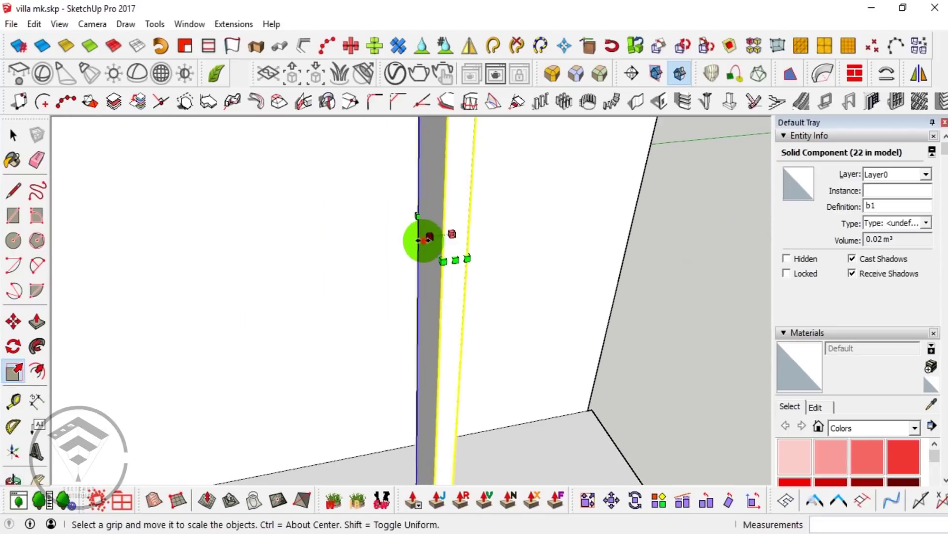
pyautogui.click(423, 243)
pyautogui.press('space')
pyautogui.scroll(-3, 423, 261)
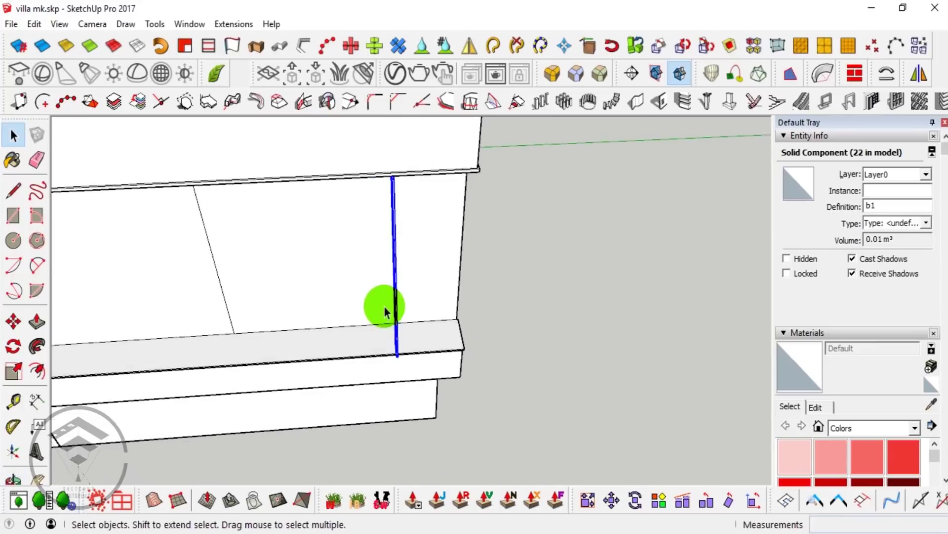
pyautogui.moveTo(394, 344)
pyautogui.mouseDown(button='middle')
pyautogui.moveTo(339, 365)
pyautogui.moveTo(394, 360)
pyautogui.mouseUp(button='middle')
# - Move the slat to the window box's edge
pyautogui.press('m')
pyautogui.click(364, 346)
pyautogui.moveTo(526, 366); pyautogui.dragTo(386, 350, button='middle')
pyautogui.moveTo(461, 309)
pyautogui.mouseDown(button='middle')
pyautogui.moveTo(426, 322)
pyautogui.moveTo(476, 335)
pyautogui.mouseUp(button='middle')
pyautogui.click(437, 330)
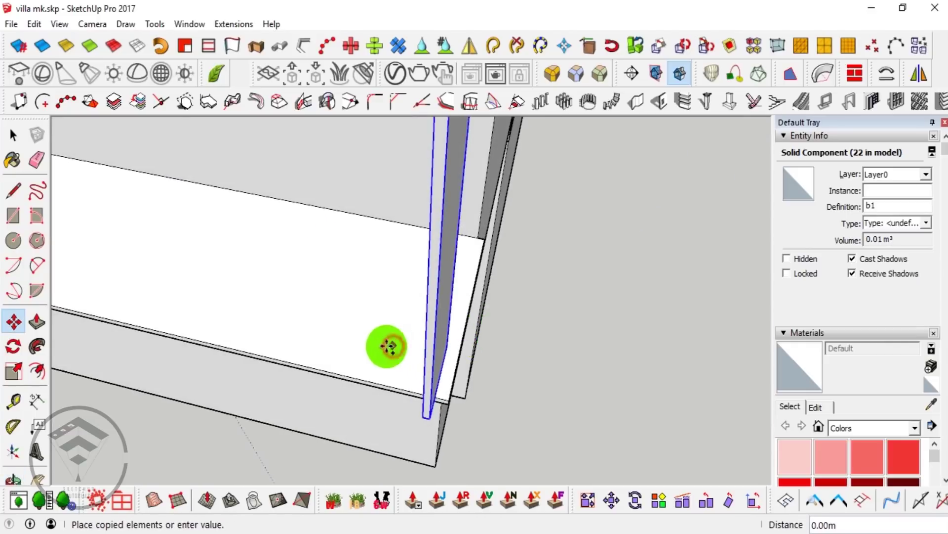
pyautogui.moveTo(381, 345)
pyautogui.mouseDown(button='middle')
pyautogui.moveTo(488, 343)
pyautogui.moveTo(526, 241)
pyautogui.moveTo(482, 195)
pyautogui.moveTo(457, 187)
pyautogui.moveTo(428, 277)
pyautogui.mouseUp(button='middle')
pyautogui.scroll(5, 432, 400)
# - Copy the slat one spacing along and array it 50x
pyautogui.press('m')
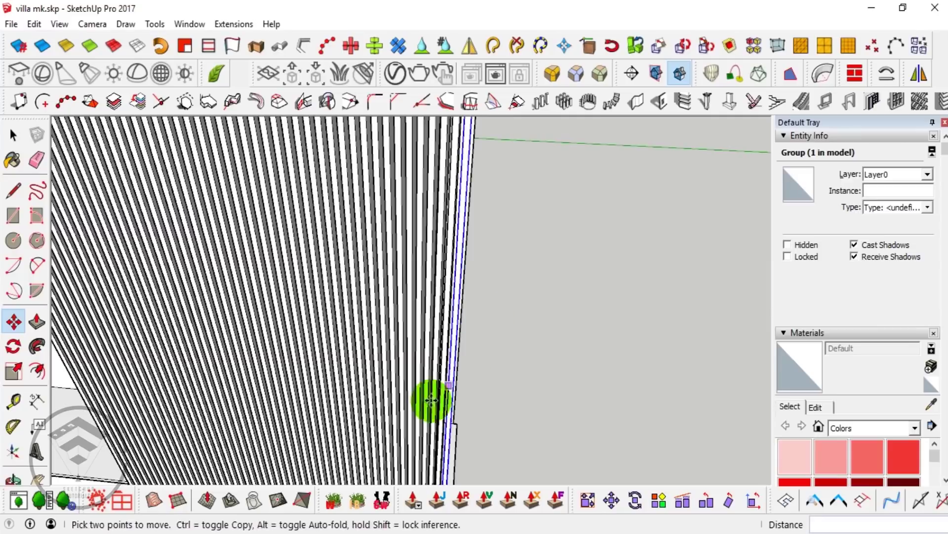
pyautogui.scroll(-5, 431, 400)
pyautogui.press('space')
pyautogui.scroll(3, 508, 303)
pyautogui.scroll(2, 487, 370)
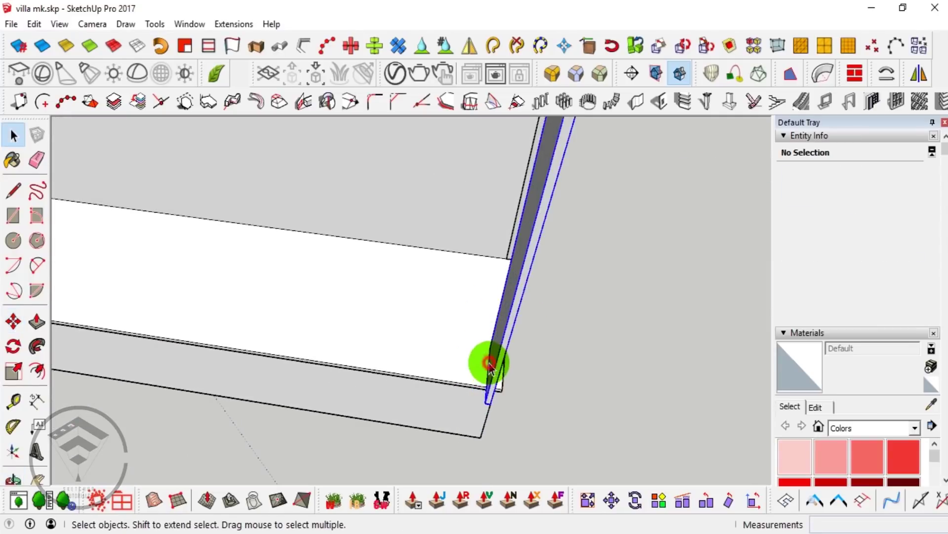
pyautogui.click(459, 352)
pyautogui.click(448, 352)
pyautogui.write('50x')
pyautogui.press('Return')
pyautogui.press('space')
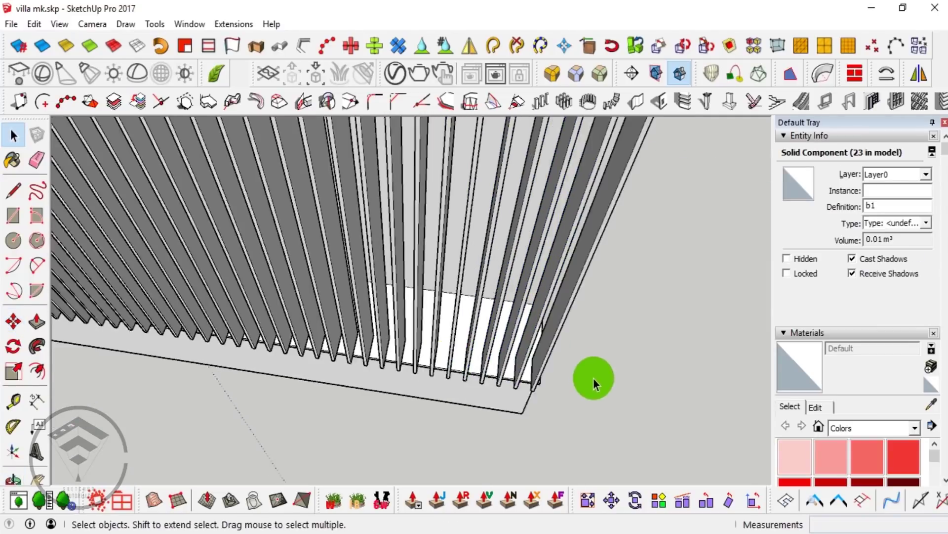
pyautogui.scroll(-5, 593, 377)
pyautogui.moveTo(462, 271); pyautogui.dragTo(314, 333, button='middle')
# - Erase the surplus slats extending beyond the opening
pyautogui.moveTo(302, 317); pyautogui.dragTo(475, 269)
pyautogui.moveTo(509, 271)
pyautogui.mouseDown(button='middle')
pyautogui.moveTo(451, 245)
pyautogui.moveTo(470, 267)
pyautogui.mouseUp(button='middle')
pyautogui.scroll(-5, 477, 276)
pyautogui.press('space')
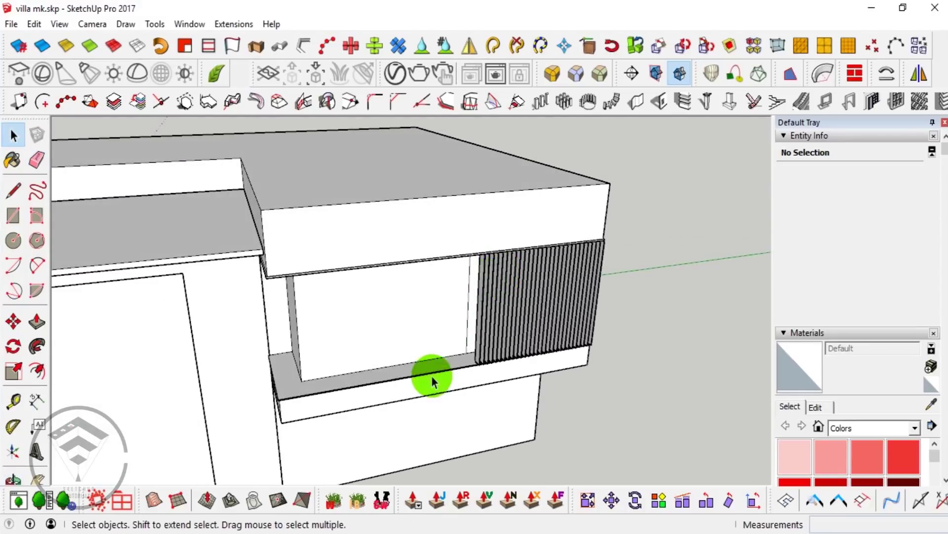
# - Make the louvre slats into a single group
pyautogui.scroll(5, 432, 380)
pyautogui.moveTo(519, 392); pyautogui.dragTo(531, 321, button='middle')
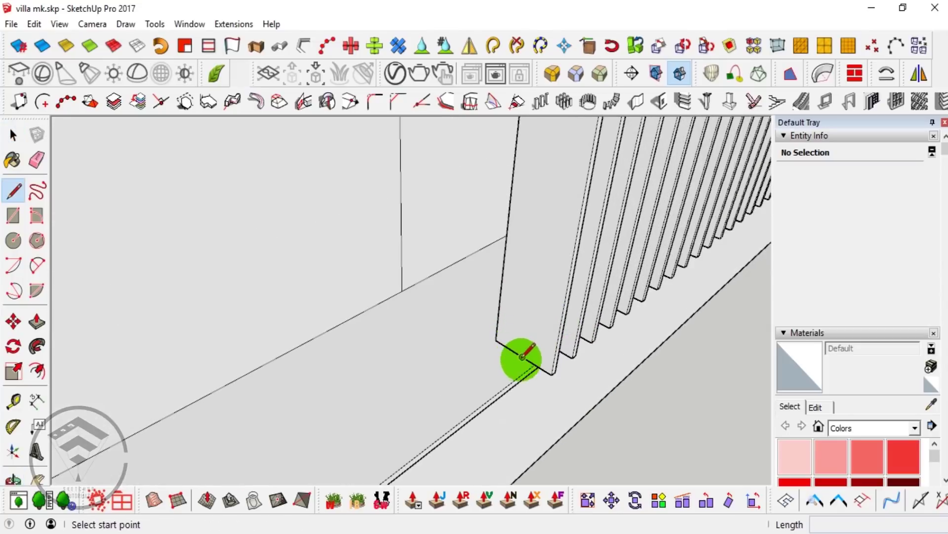
pyautogui.press('space')
pyautogui.scroll(5, 603, 168)
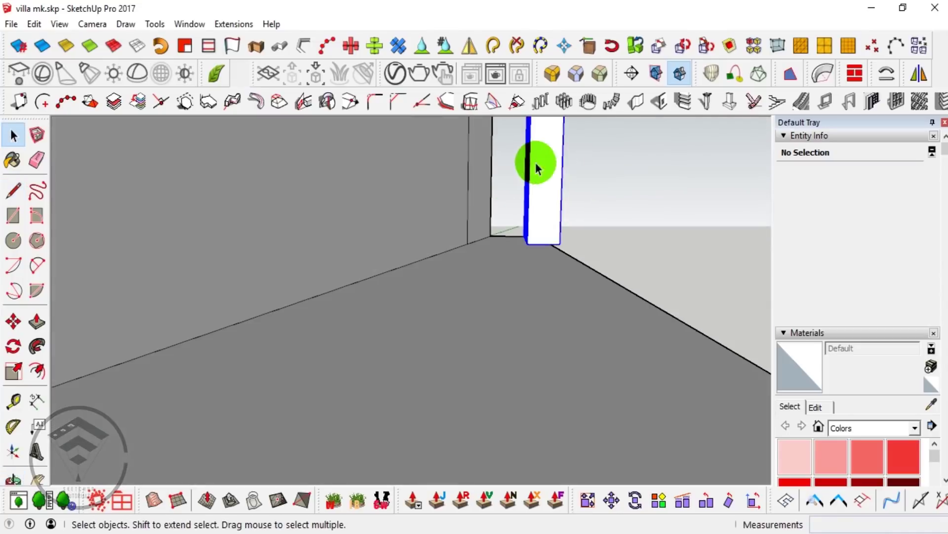
pyautogui.rightClick(533, 165)
pyautogui.click(580, 148)
pyautogui.scroll(-5, 338, 349)
pyautogui.scroll(3, 582, 341)
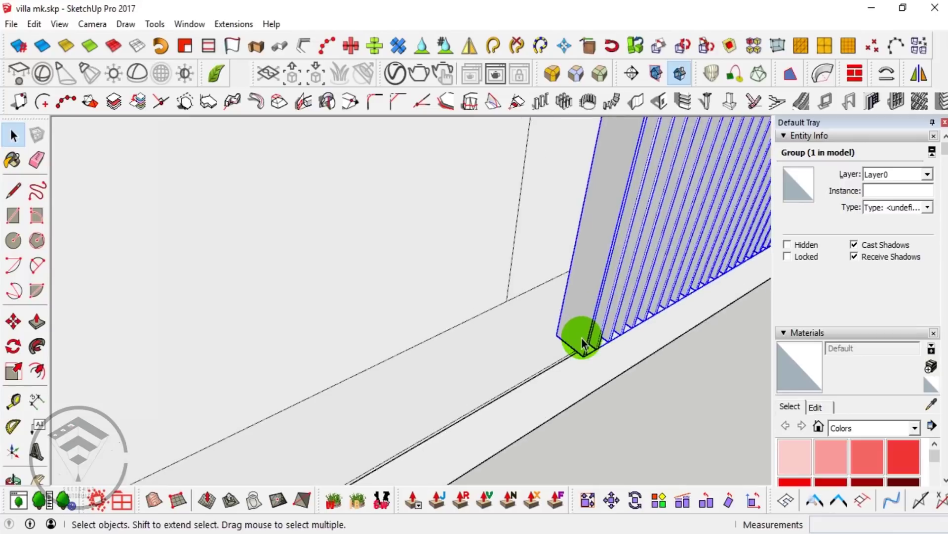
pyautogui.scroll(1, 583, 342)
# - Draw 0.8 m verticals and 4 m sill edges to close an L-shaped panel face
pyautogui.press('l')
pyautogui.press('Return')
pyautogui.moveTo(601, 277)
pyautogui.mouseDown(button='middle')
pyautogui.moveTo(526, 273)
pyautogui.moveTo(408, 302)
pyautogui.mouseUp(button='middle')
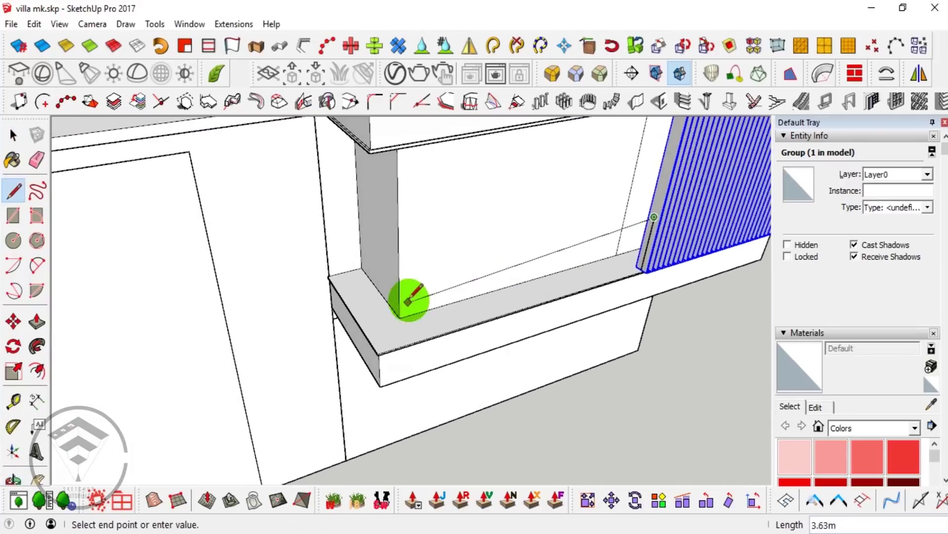
pyautogui.scroll(2, 379, 290)
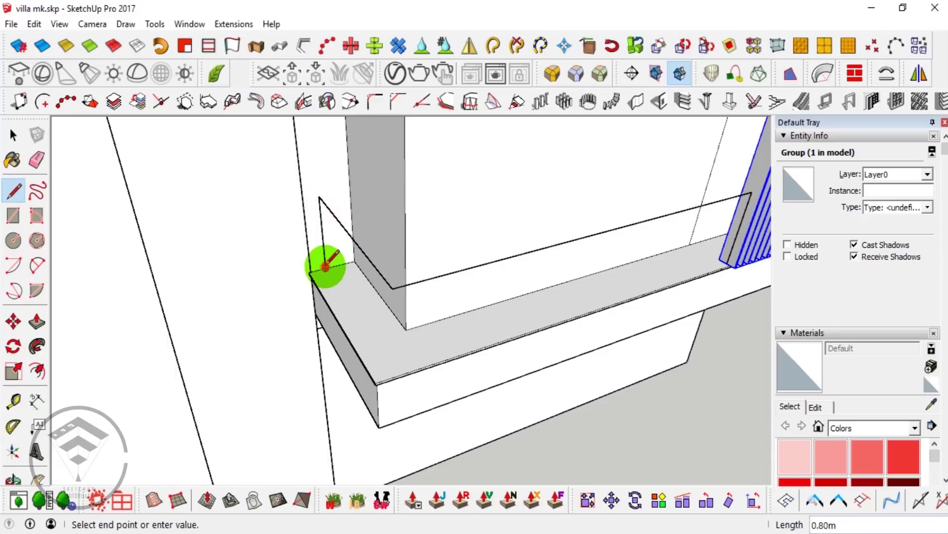
pyautogui.scroll(-1, 378, 368)
pyautogui.scroll(2, 675, 277)
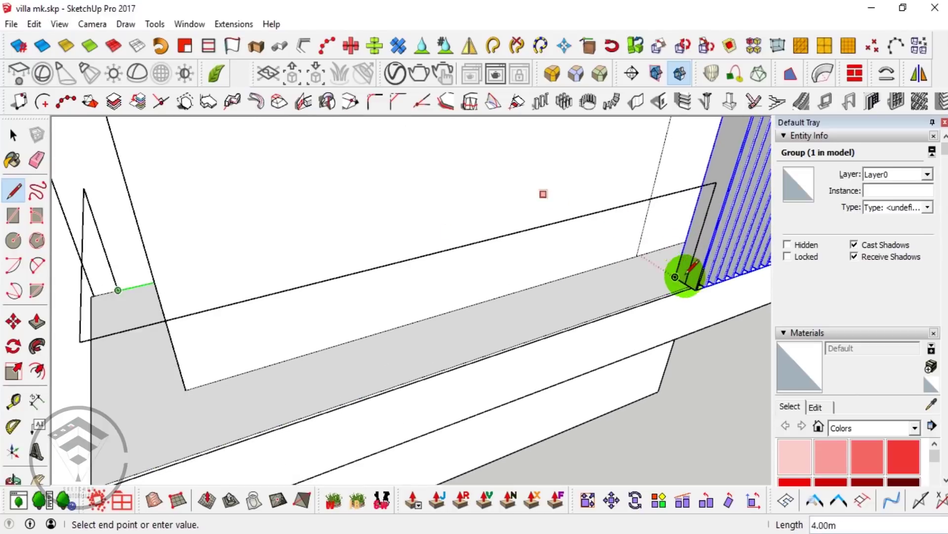
pyautogui.scroll(-3, 689, 279)
pyautogui.moveTo(635, 275); pyautogui.dragTo(391, 291, button='middle')
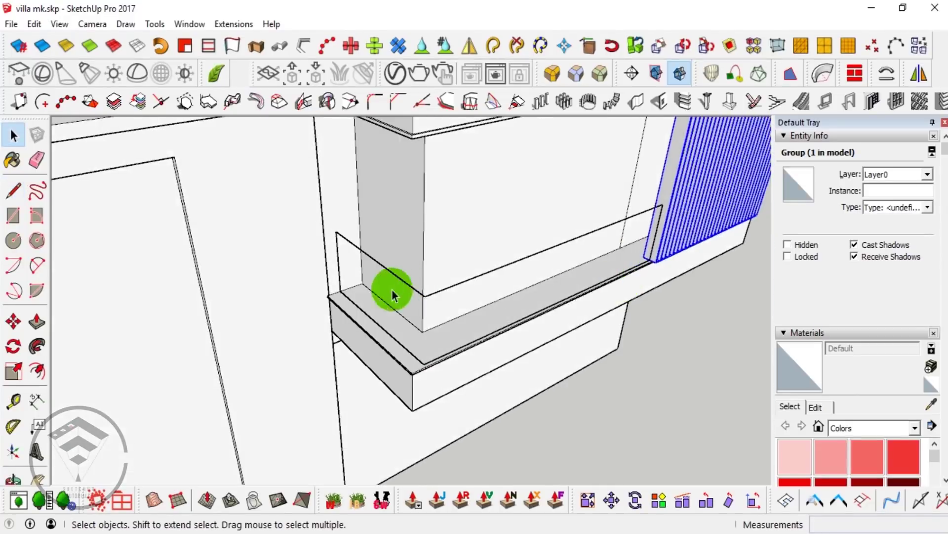
pyautogui.scroll(3, 458, 297)
pyautogui.click(424, 421)
pyautogui.press('space')
pyautogui.moveTo(459, 364)
pyautogui.mouseDown(button='middle')
pyautogui.moveTo(409, 319)
pyautogui.moveTo(485, 341)
pyautogui.moveTo(313, 296)
pyautogui.moveTo(334, 294)
pyautogui.mouseUp(button='middle')
# - Make the new L-shaped panel into a group
pyautogui.click(296, 295)
pyautogui.rightClick(297, 294)
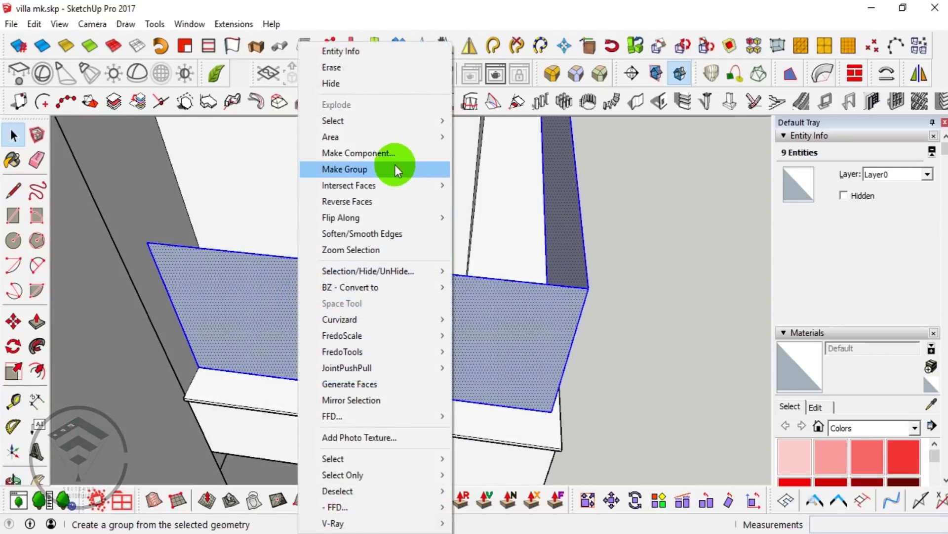
pyautogui.click(390, 169)
pyautogui.moveTo(445, 339)
pyautogui.mouseDown(button='middle')
pyautogui.moveTo(402, 314)
pyautogui.moveTo(332, 387)
pyautogui.mouseUp(button='middle')
# - Draw a small rectangle on the panel edge and pull it up 0.81 m into a thin post
pyautogui.press('r')
pyautogui.scroll(5, 325, 318)
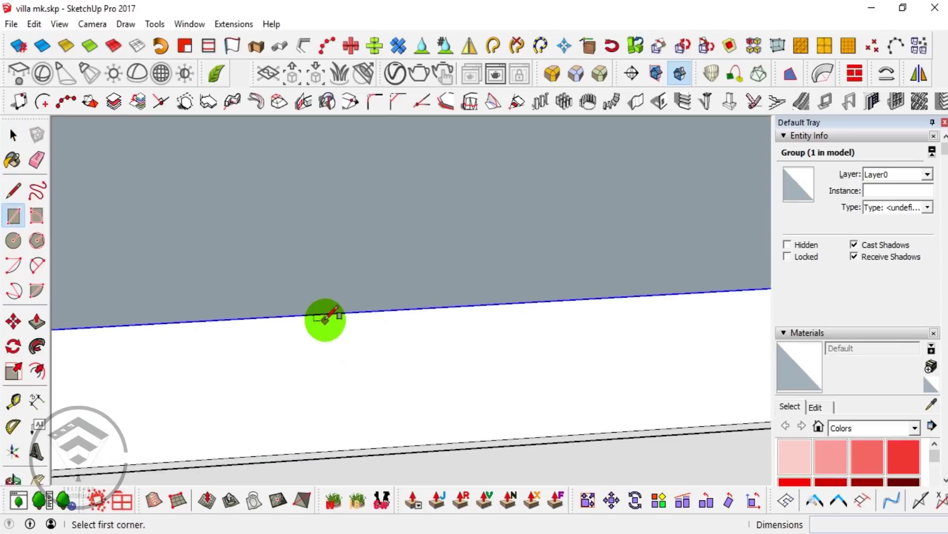
pyautogui.click(337, 329)
pyautogui.press('p')
pyautogui.moveTo(335, 328)
pyautogui.mouseDown(button='middle')
pyautogui.moveTo(371, 332)
pyautogui.moveTo(413, 291)
pyautogui.mouseUp(button='middle')
pyautogui.press('space')
pyautogui.scroll(3, 339, 296)
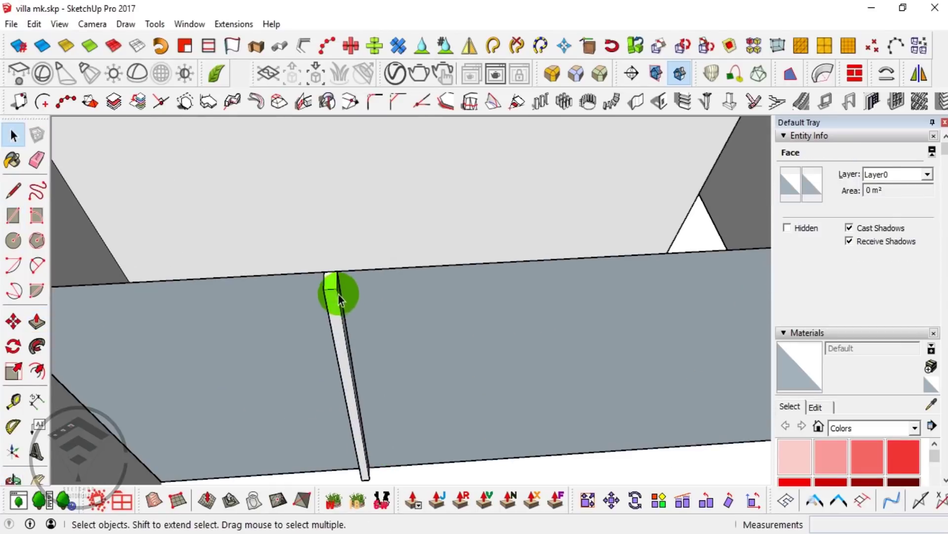
# - Select the whole post and begin making it a component
pyautogui.tripleClick(336, 296)
pyautogui.rightClick(336, 295)
pyautogui.click(402, 158)
# - Name the post component b3 and create it
pyautogui.write('b3')
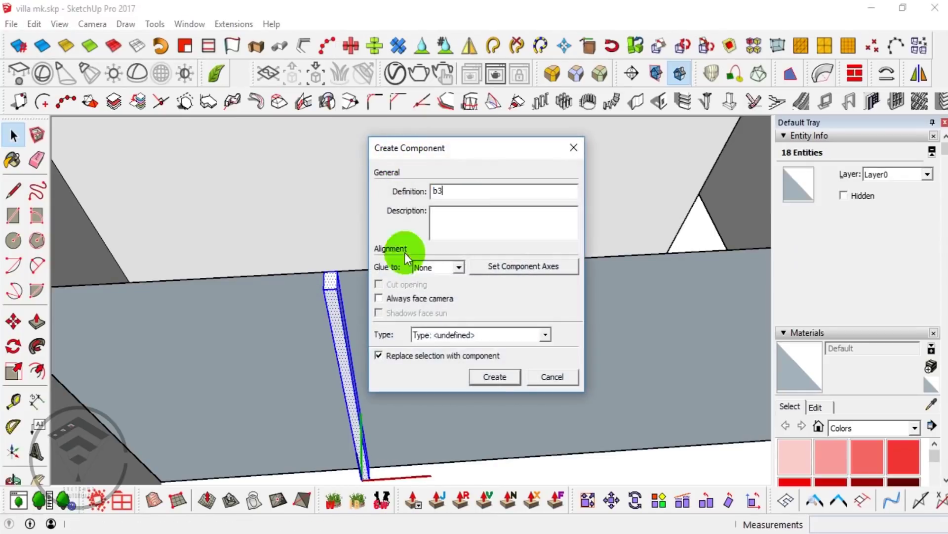
pyautogui.click(497, 377)
pyautogui.scroll(-5, 366, 348)
pyautogui.moveTo(366, 348); pyautogui.dragTo(300, 286, button='middle')
# - Copy the b3 post along the panel and place a copy at the corner
pyautogui.press('m')
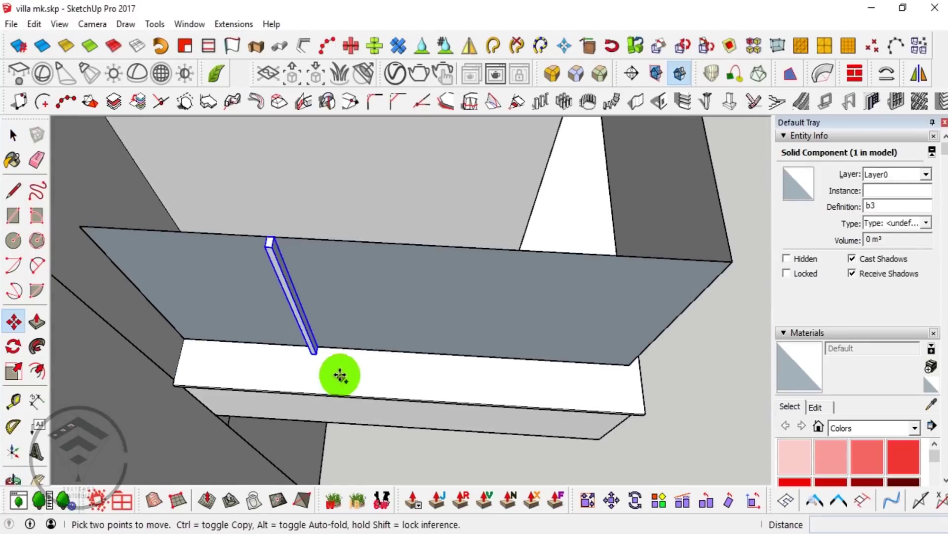
pyautogui.click(339, 375)
pyautogui.press('ctrl')
pyautogui.scroll(3, 415, 370)
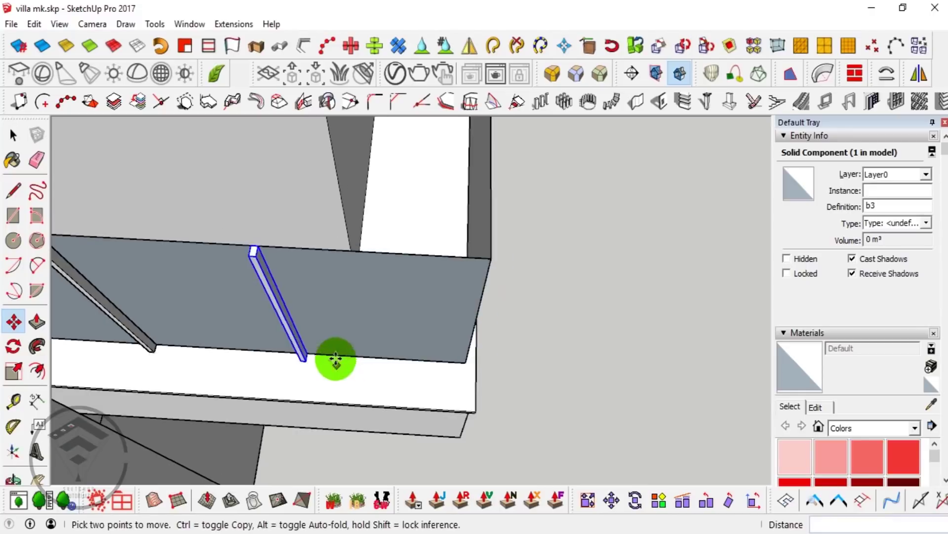
pyautogui.click(335, 361)
pyautogui.moveTo(334, 360)
pyautogui.mouseDown(button='middle')
pyautogui.moveTo(315, 321)
pyautogui.moveTo(326, 330)
pyautogui.mouseUp(button='middle')
pyautogui.click(170, 239)
pyautogui.moveTo(394, 377)
pyautogui.mouseDown(button='middle')
pyautogui.moveTo(370, 381)
pyautogui.moveTo(402, 385)
pyautogui.moveTo(402, 396)
pyautogui.mouseUp(button='middle')
pyautogui.click(387, 360)
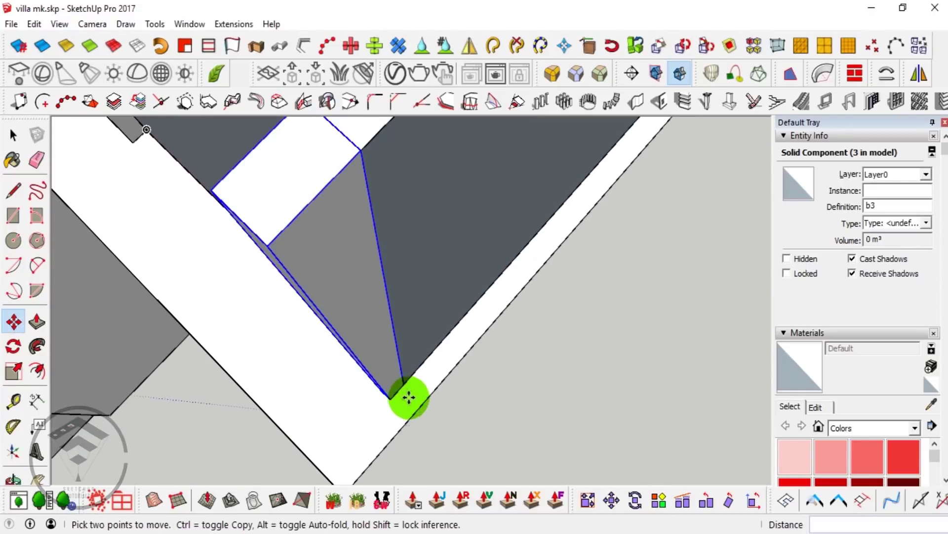
pyautogui.click(406, 396)
pyautogui.click(418, 382)
# - Rotate the corner post copies and shift the post slightly down into position
pyautogui.moveTo(415, 386)
pyautogui.mouseDown(button='middle')
pyautogui.moveTo(434, 375)
pyautogui.moveTo(483, 296)
pyautogui.moveTo(403, 248)
pyautogui.moveTo(403, 271)
pyautogui.moveTo(278, 232)
pyautogui.mouseUp(button='middle')
pyautogui.moveTo(421, 310)
pyautogui.mouseDown(button='middle')
pyautogui.moveTo(400, 398)
pyautogui.moveTo(393, 296)
pyautogui.mouseUp(button='middle')
pyautogui.scroll(3, 392, 296)
pyautogui.press('q')
pyautogui.scroll(2, 395, 351)
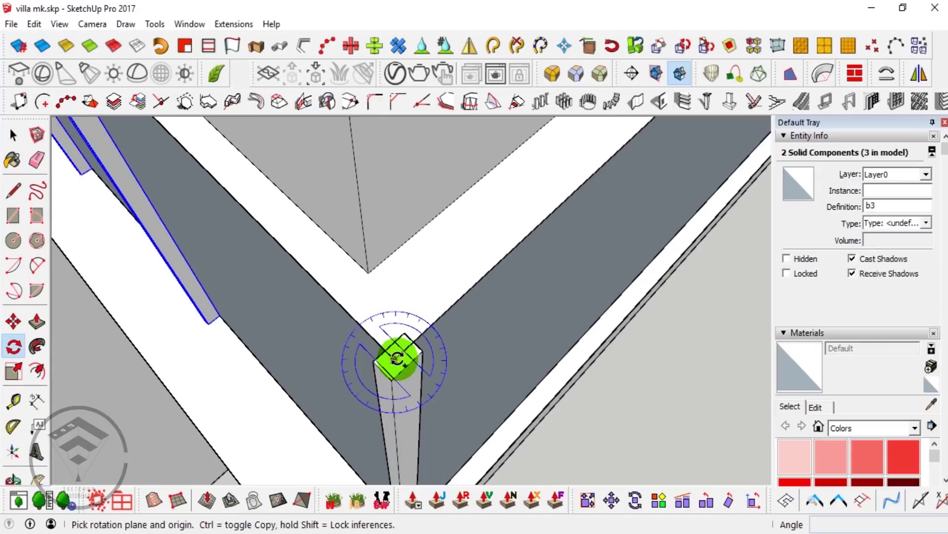
pyautogui.click(446, 312)
pyautogui.moveTo(446, 312)
pyautogui.mouseDown(button='middle')
pyautogui.moveTo(492, 286)
pyautogui.moveTo(458, 329)
pyautogui.moveTo(470, 341)
pyautogui.moveTo(448, 244)
pyautogui.mouseUp(button='middle')
pyautogui.press('m')
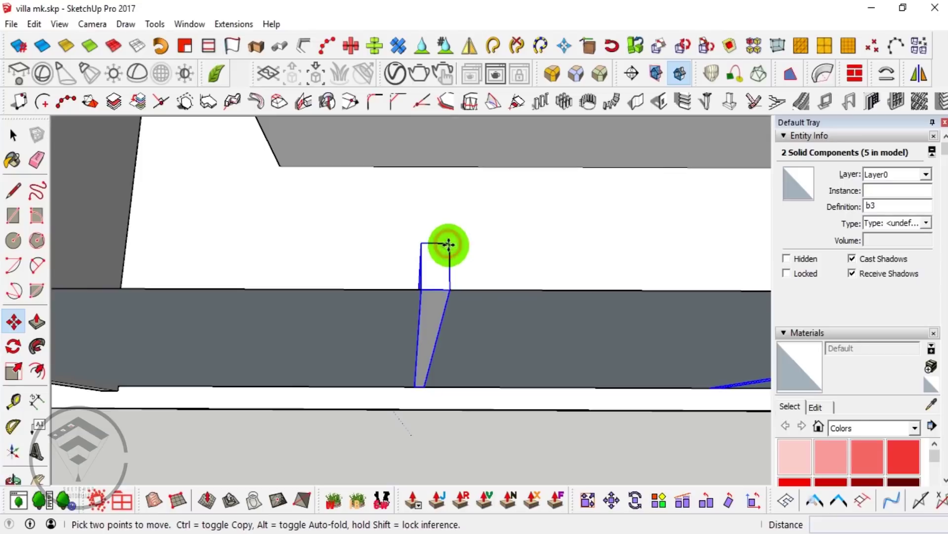
pyautogui.moveTo(449, 246); pyautogui.dragTo(449, 289)
pyautogui.click(470, 286)
pyautogui.moveTo(470, 286)
pyautogui.mouseDown(button='middle')
pyautogui.moveTo(455, 313)
pyautogui.moveTo(345, 292)
pyautogui.mouseUp(button='middle')
pyautogui.press('space')
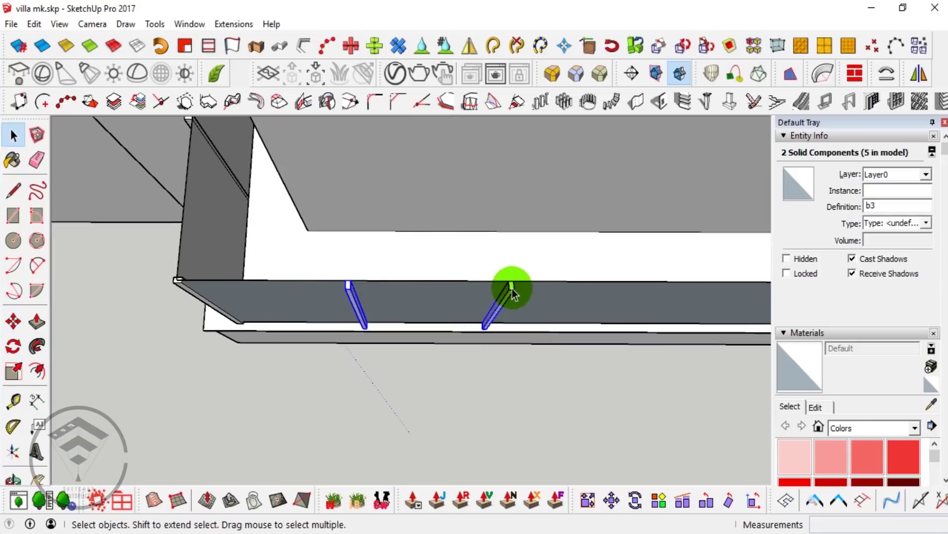
# - Copy another post about 0.6 m further along the panel
pyautogui.press('m')
pyautogui.scroll(2, 346, 286)
pyautogui.press('ctrl')
pyautogui.click(348, 287)
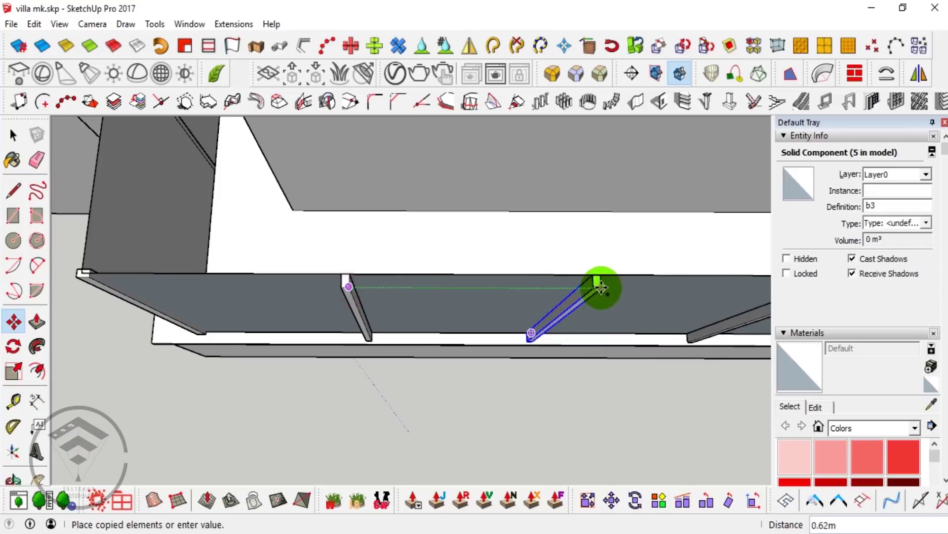
pyautogui.click(604, 287)
pyautogui.press('space')
pyautogui.scroll(-2, 170, 317)
pyautogui.scroll(-3, 364, 324)
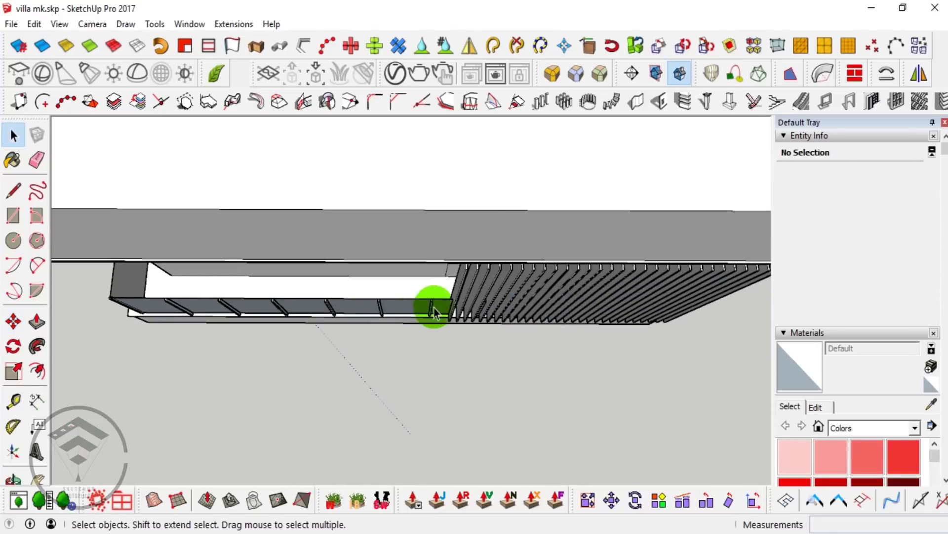
pyautogui.scroll(4, 468, 302)
pyautogui.moveTo(468, 302)
pyautogui.mouseDown(button='middle')
pyautogui.moveTo(402, 360)
pyautogui.moveTo(439, 287)
pyautogui.mouseUp(button='middle')
# - Reverse the balcony railing's faces so they face outward
pyautogui.scroll(-3, 722, 299)
pyautogui.scroll(-3, 527, 335)
pyautogui.scroll(2, 497, 322)
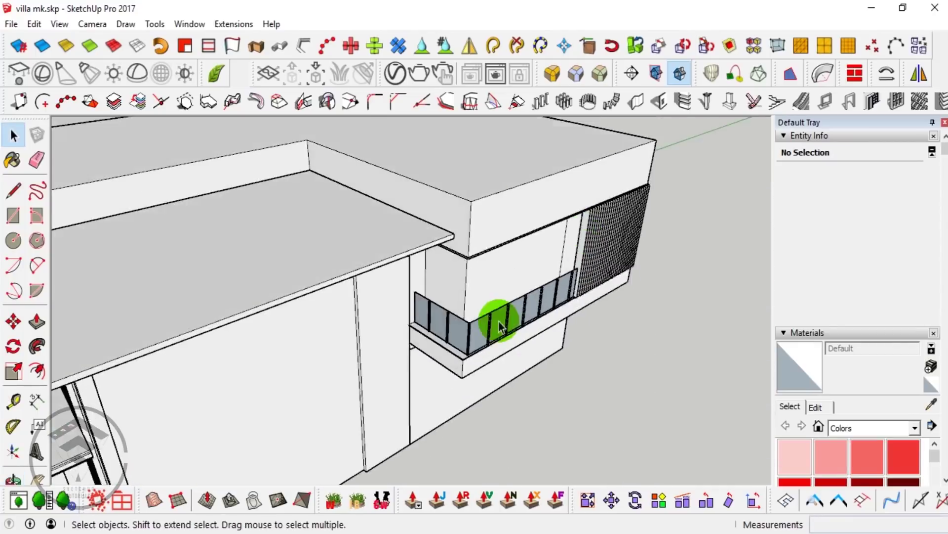
pyautogui.scroll(4, 445, 322)
pyautogui.tripleClick(445, 322)
pyautogui.rightClick(467, 306)
pyautogui.click(496, 200)
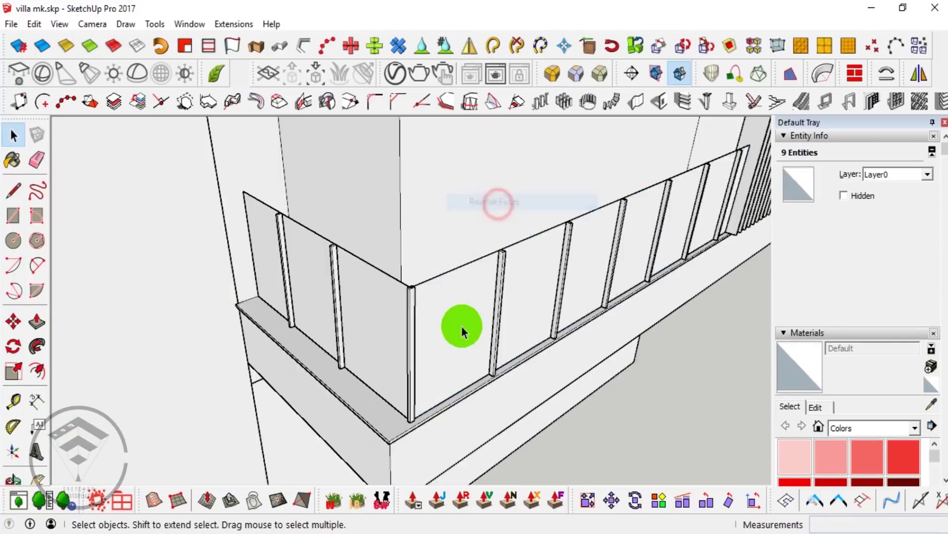
pyautogui.moveTo(462, 325)
pyautogui.mouseDown(button='middle')
pyautogui.moveTo(521, 262)
pyautogui.moveTo(428, 280)
pyautogui.mouseUp(button='middle')
# - Draw a line closing the inner rectangle on the wall below the balcony
pyautogui.scroll(-1, 535, 254)
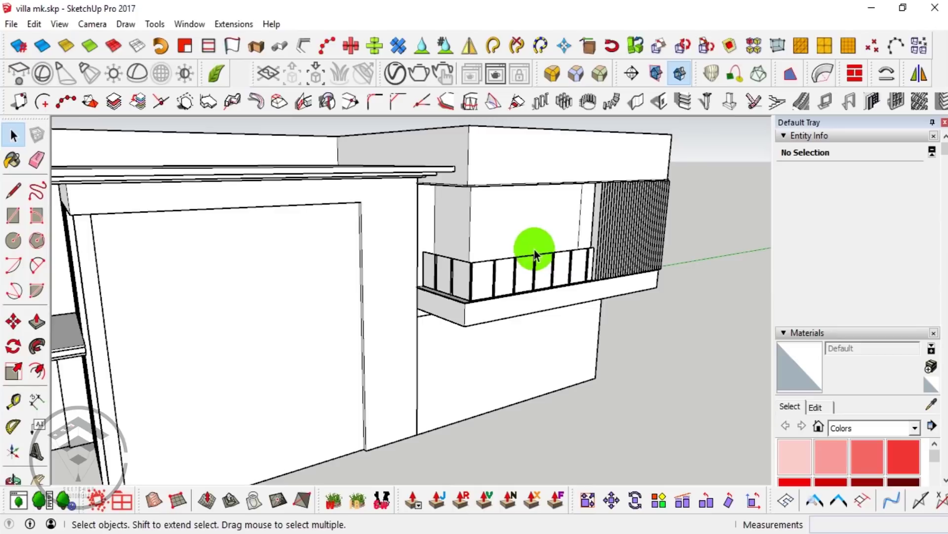
pyautogui.scroll(-3, 518, 277)
pyautogui.moveTo(509, 296); pyautogui.dragTo(493, 335, button='middle')
pyautogui.scroll(-1, 504, 339)
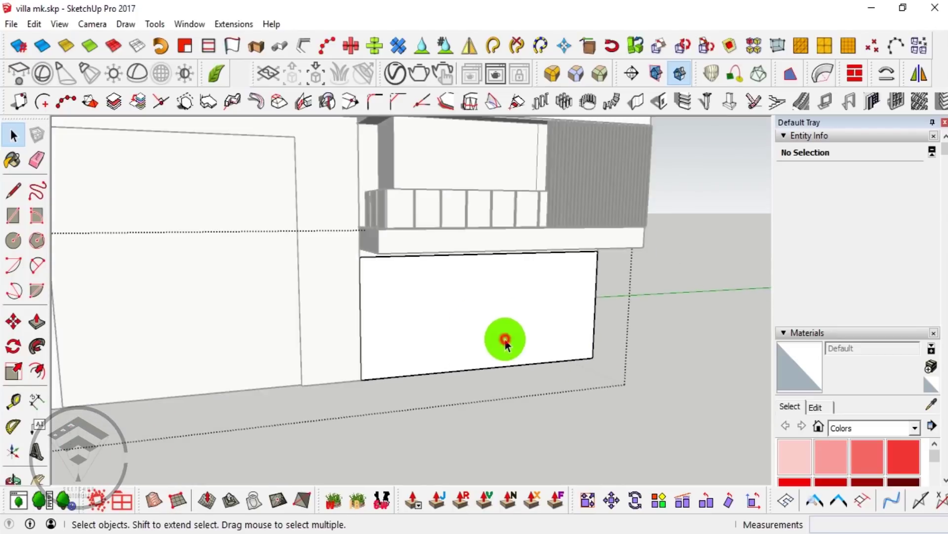
pyautogui.scroll(2, 503, 322)
pyautogui.scroll(1, 519, 331)
pyautogui.press('l')
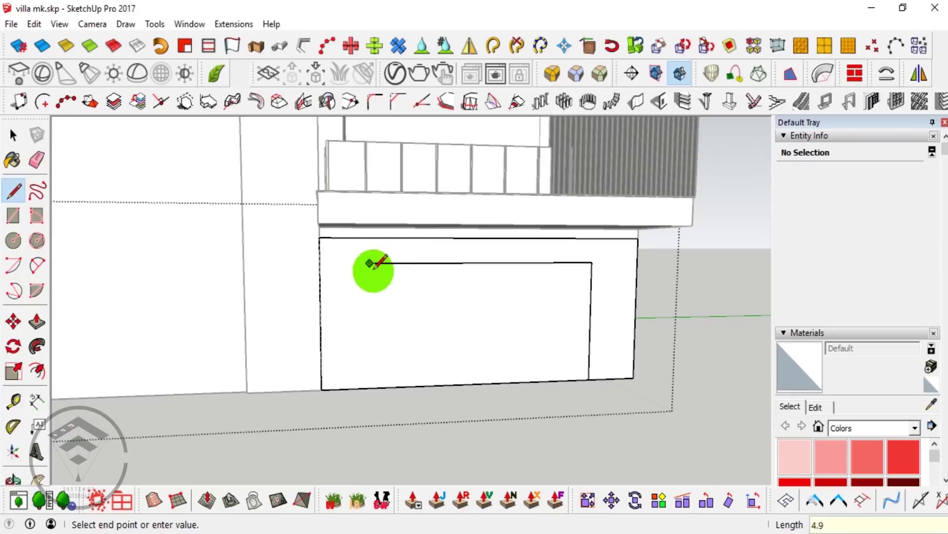
pyautogui.click(379, 387)
pyautogui.moveTo(379, 387); pyautogui.dragTo(498, 403, button='middle')
# - Push the inner rectangle inward to form a recessed opening
pyautogui.press('p')
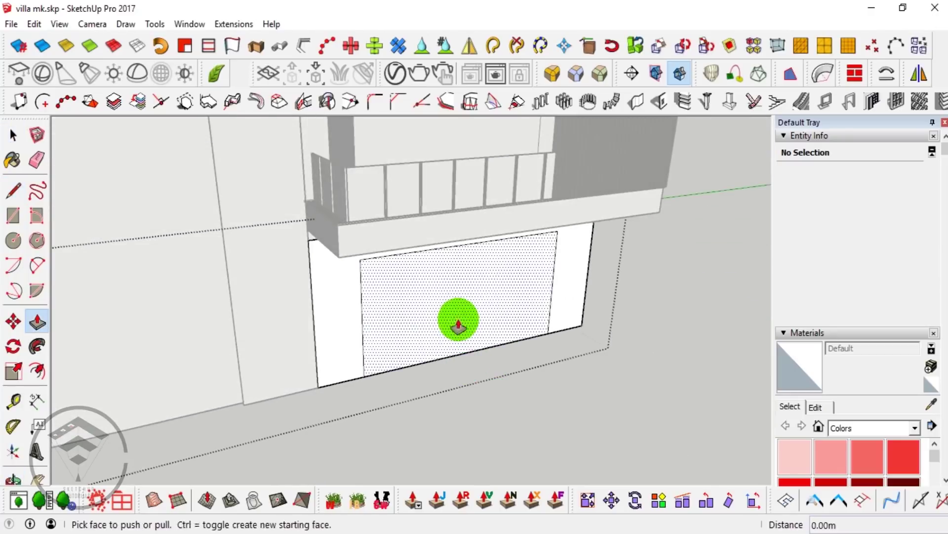
pyautogui.click(453, 322)
pyautogui.click(519, 307)
pyautogui.press('space')
pyautogui.moveTo(518, 307)
pyautogui.mouseDown(button='middle')
pyautogui.moveTo(360, 339)
pyautogui.moveTo(430, 304)
pyautogui.moveTo(464, 332)
pyautogui.moveTo(451, 267)
pyautogui.moveTo(433, 261)
pyautogui.mouseUp(button='middle')
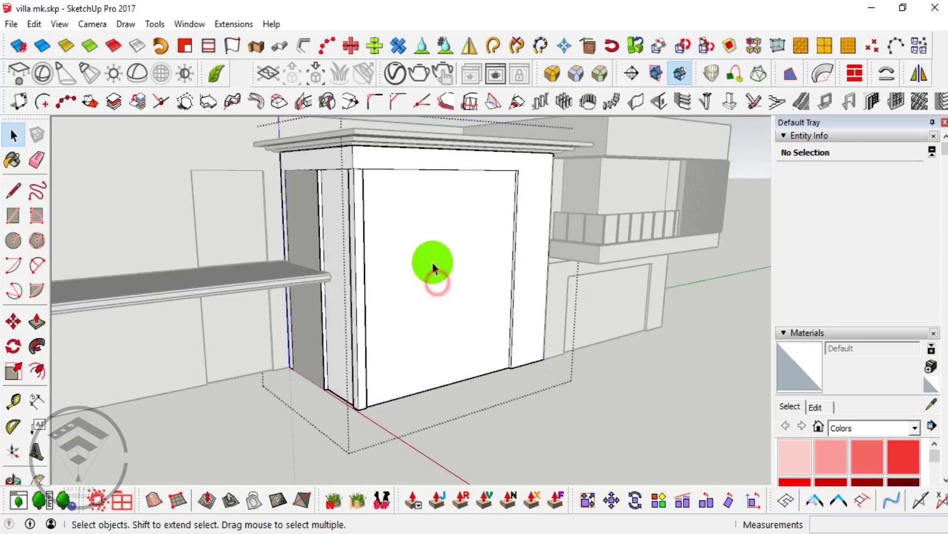
# - Try dividing the tall block's front face with the 1001bit Panel Divider, then undo it
pyautogui.click(432, 261)
pyautogui.click(881, 51)
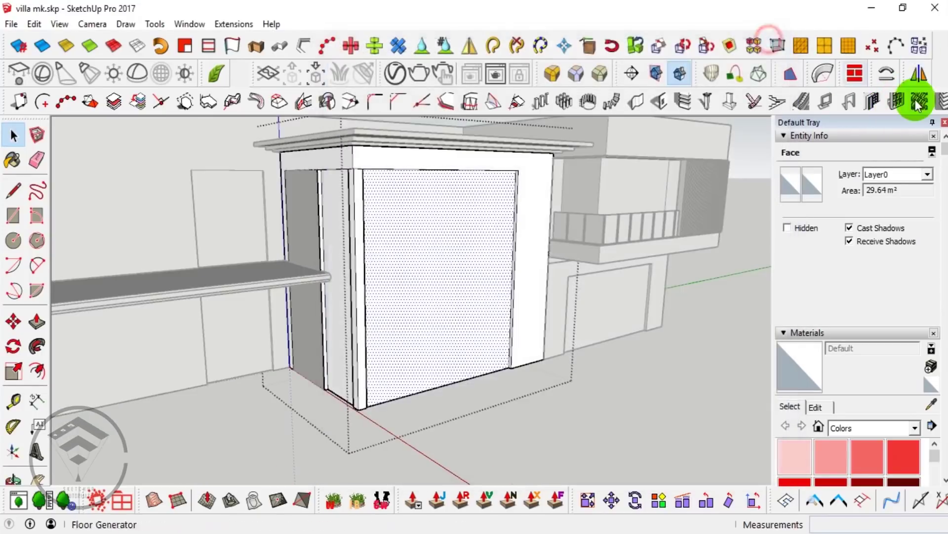
pyautogui.click(887, 102)
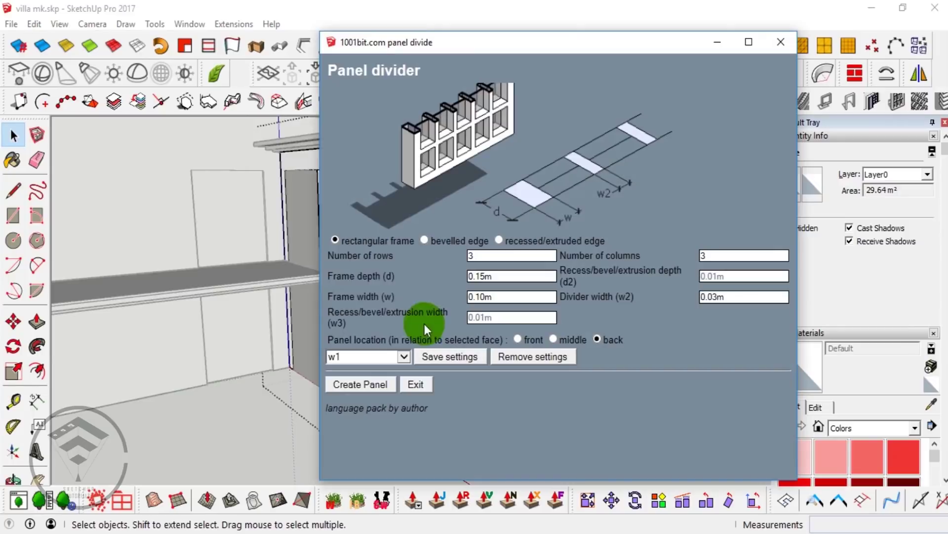
pyautogui.click(360, 358)
pyautogui.click(360, 384)
pyautogui.moveTo(449, 356)
pyautogui.mouseDown(button='middle')
pyautogui.moveTo(374, 374)
pyautogui.moveTo(413, 349)
pyautogui.mouseUp(button='middle')
pyautogui.hotkey('ctrl', 'z')
# - Divide the front face into framed window panels using the recessed edge frame style
pyautogui.click(448, 290)
pyautogui.click(917, 97)
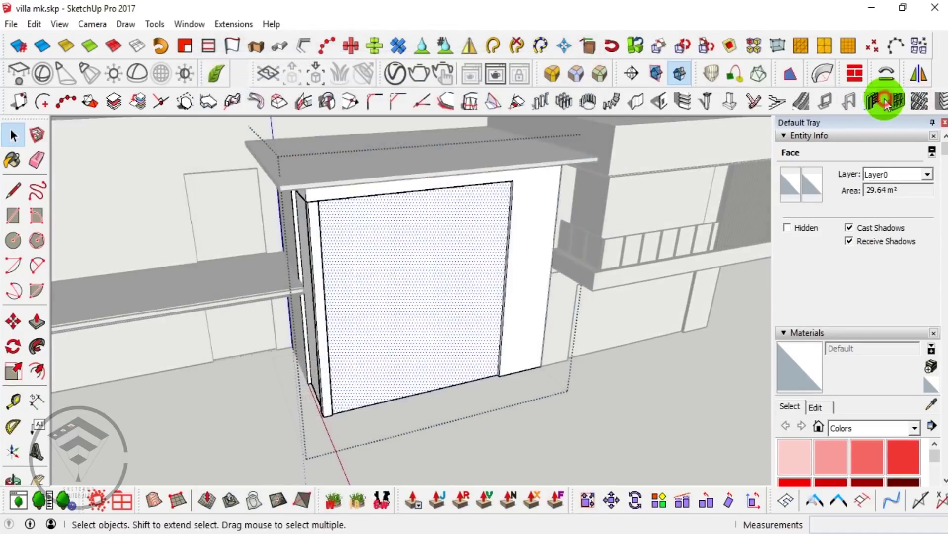
pyautogui.click(884, 101)
pyautogui.click(499, 239)
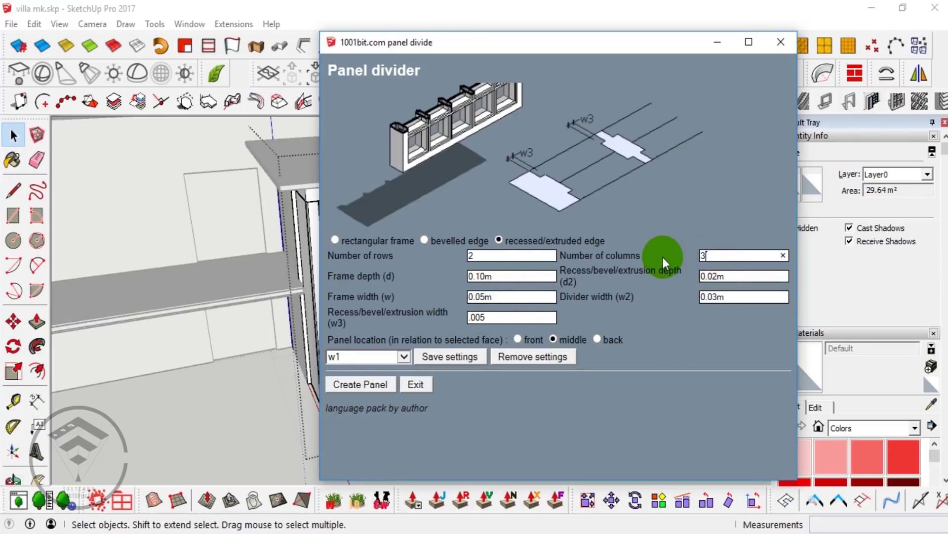
pyautogui.click(386, 385)
pyautogui.moveTo(419, 324)
pyautogui.mouseDown(button='middle')
pyautogui.moveTo(429, 290)
pyautogui.moveTo(420, 271)
pyautogui.mouseUp(button='middle')
pyautogui.scroll(5, 395, 309)
pyautogui.scroll(2, 392, 302)
pyautogui.scroll(-3, 494, 306)
pyautogui.moveTo(538, 332)
pyautogui.mouseDown(button='middle')
pyautogui.moveTo(487, 282)
pyautogui.moveTo(389, 320)
pyautogui.mouseUp(button='middle')
pyautogui.scroll(3, 298, 346)
pyautogui.moveTo(304, 340); pyautogui.dragTo(297, 324, button='middle')
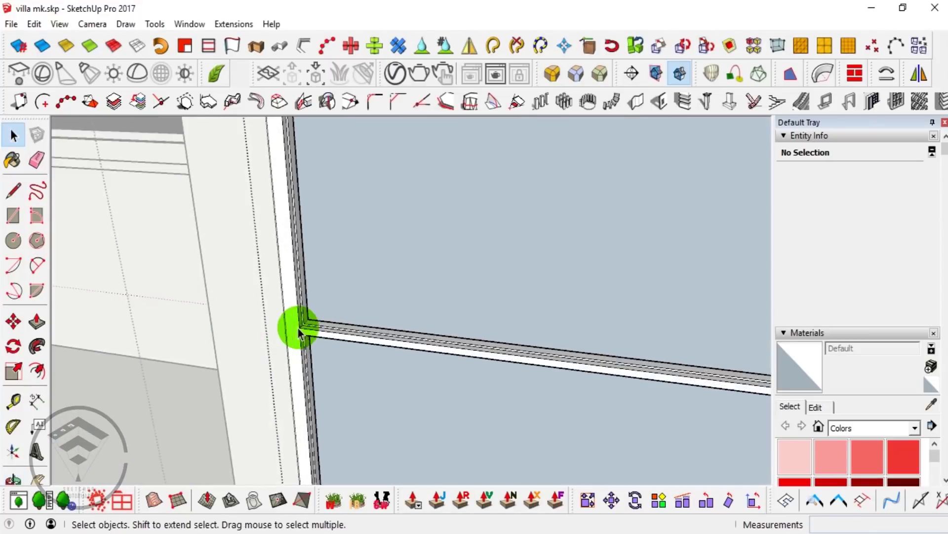
# - Push the window frame face outward
pyautogui.click(302, 324)
pyautogui.scroll(1, 318, 330)
pyautogui.click(305, 311)
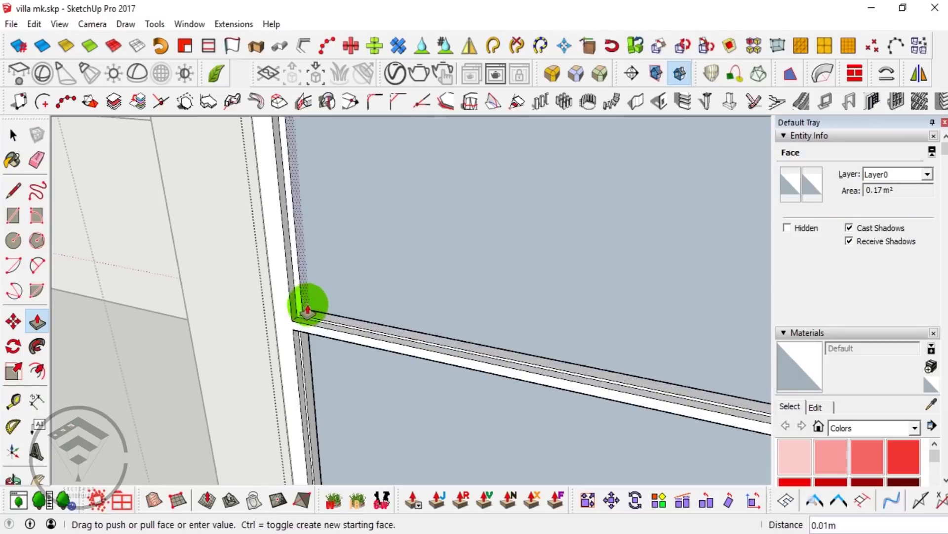
pyautogui.click(322, 316)
pyautogui.moveTo(322, 314); pyautogui.dragTo(597, 333, button='middle')
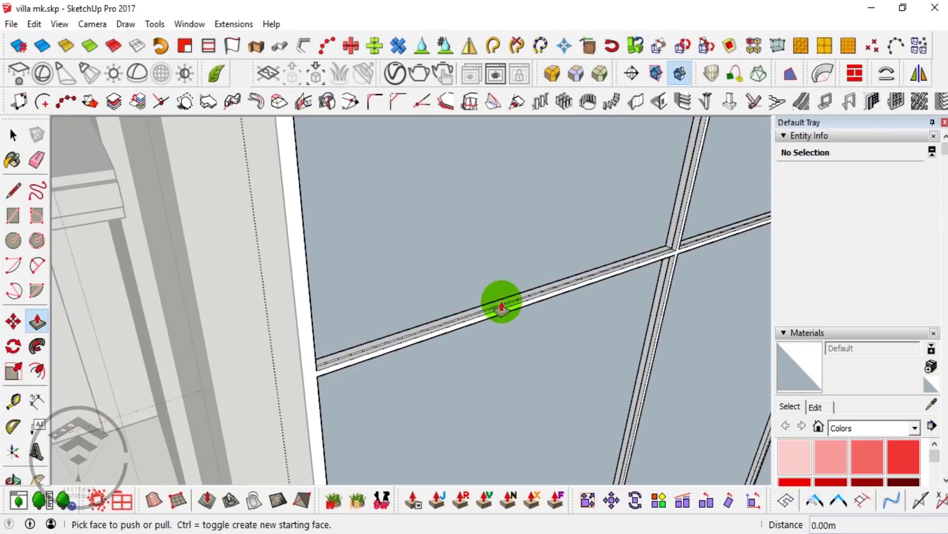
pyautogui.press('space')
pyautogui.scroll(2, 514, 289)
pyautogui.moveTo(514, 289); pyautogui.dragTo(485, 218, button='middle')
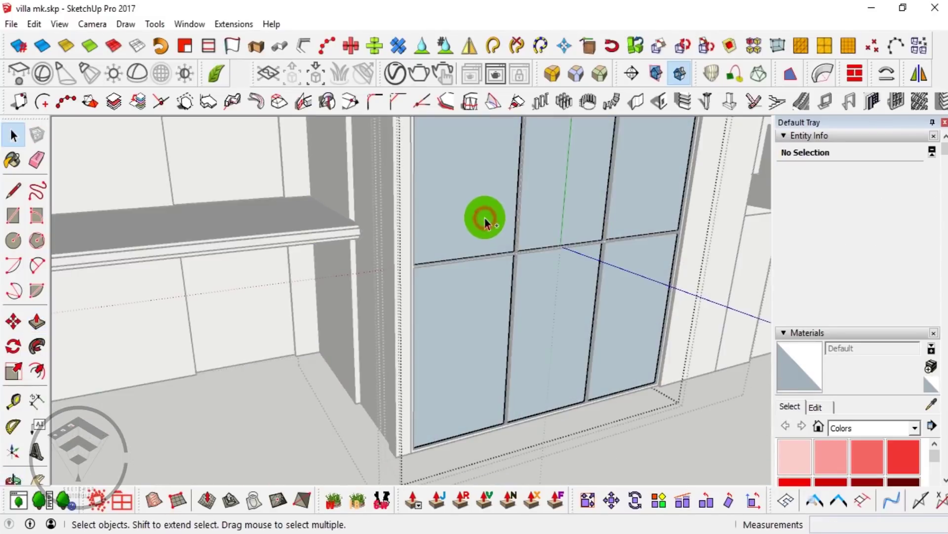
# - Reverse the faces of the front window panel grid
pyautogui.tripleClick(484, 218)
pyautogui.rightClick(484, 218)
pyautogui.click(465, 319)
pyautogui.moveTo(464, 319)
pyautogui.mouseDown(button='middle')
pyautogui.moveTo(465, 276)
pyautogui.moveTo(516, 338)
pyautogui.moveTo(494, 295)
pyautogui.mouseUp(button='middle')
# - Divide the white side panel into 2 columns with the panel divider
pyautogui.click(494, 296)
pyautogui.scroll(2, 492, 266)
pyautogui.scroll(2, 494, 247)
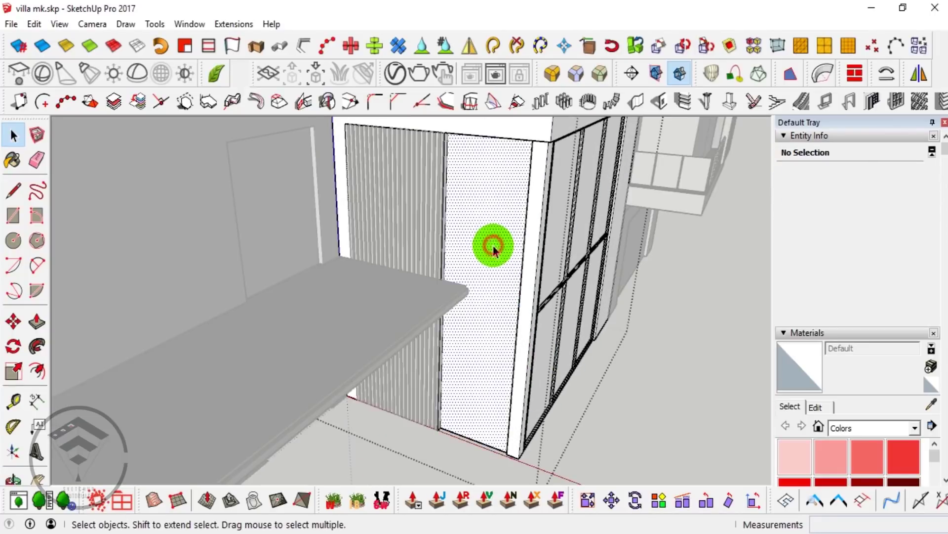
pyautogui.click(909, 95)
pyautogui.doubleClick(721, 256)
pyautogui.write('2')
pyautogui.click(413, 383)
pyautogui.moveTo(525, 294)
pyautogui.mouseDown(button='middle')
pyautogui.moveTo(452, 227)
pyautogui.moveTo(519, 286)
pyautogui.moveTo(495, 271)
pyautogui.mouseUp(button='middle')
# - Reverse the divided side panel's faces so they face outward
pyautogui.tripleClick(494, 268)
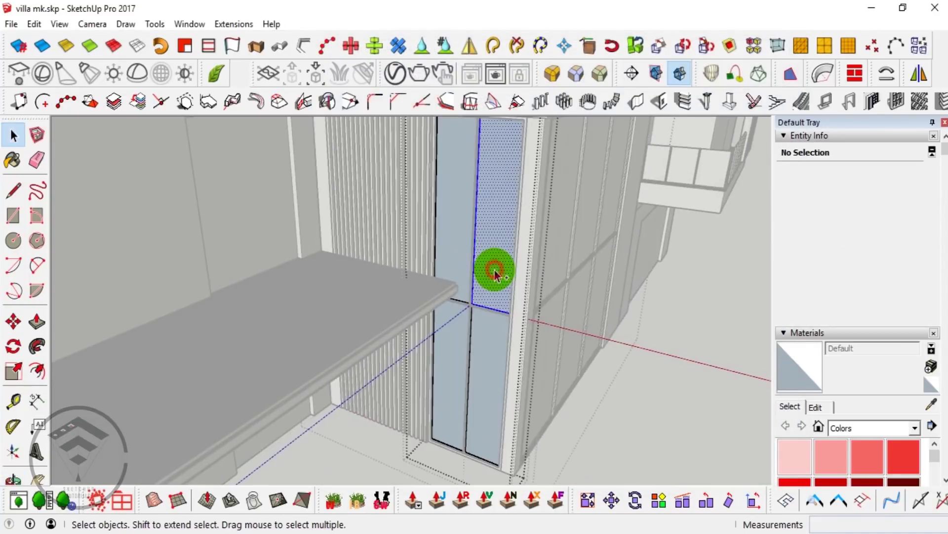
pyautogui.rightClick(494, 268)
pyautogui.click(544, 218)
pyautogui.moveTo(543, 218)
pyautogui.mouseDown(button='middle')
pyautogui.moveTo(400, 334)
pyautogui.moveTo(307, 303)
pyautogui.moveTo(500, 270)
pyautogui.moveTo(474, 332)
pyautogui.mouseUp(button='middle')
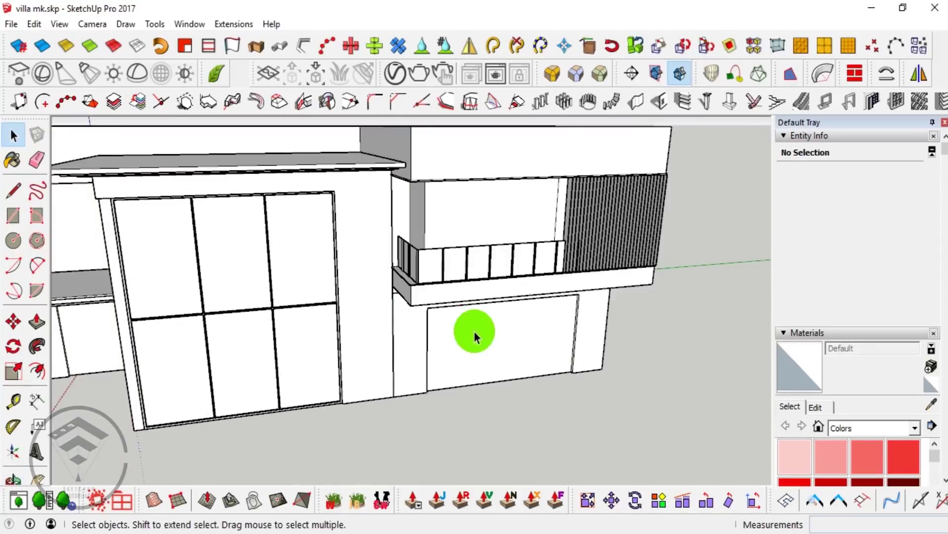
# - Fill the recessed opening under the balcony with a four-column framed window using Panel Divider
pyautogui.scroll(2, 514, 345)
pyautogui.tripleClick(514, 345)
pyautogui.scroll(1, 501, 341)
pyautogui.click(500, 341)
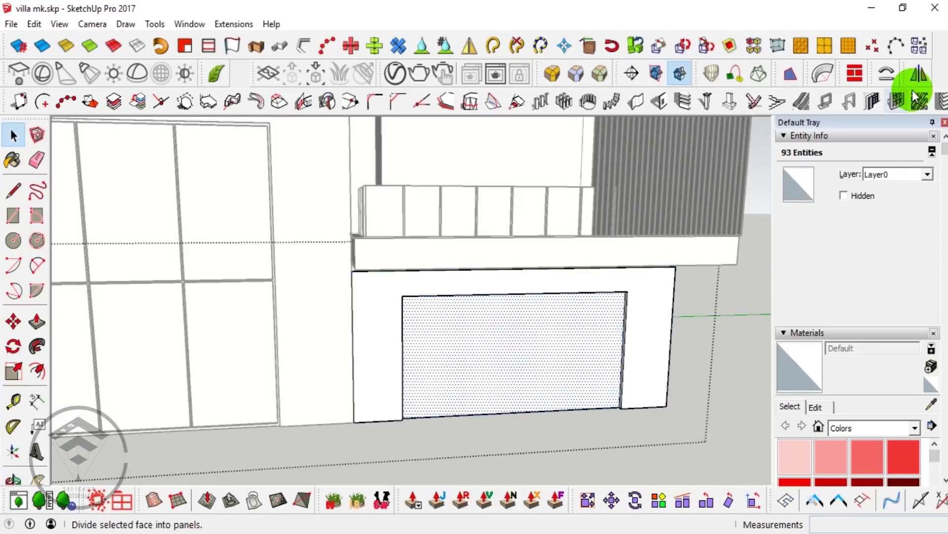
pyautogui.click(896, 102)
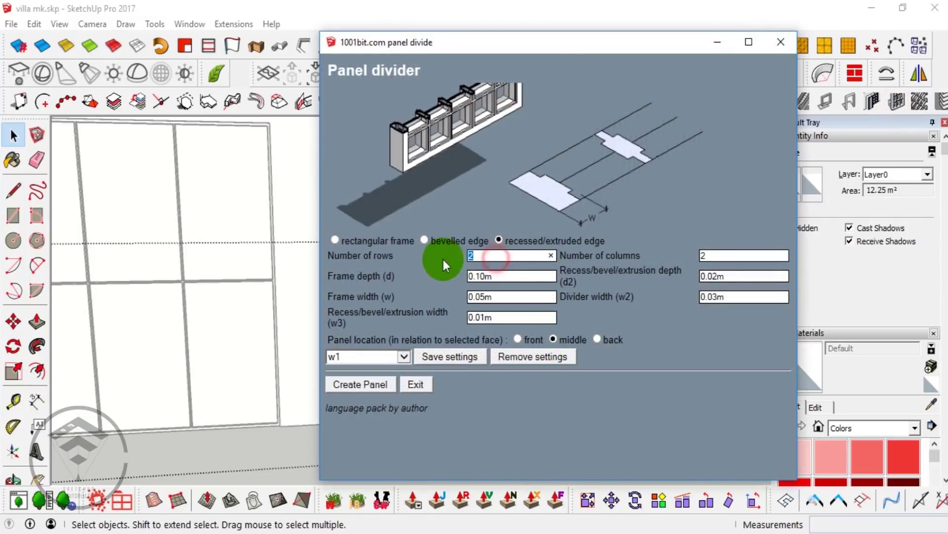
pyautogui.click(384, 385)
# - Inside the window group, move the horizontal transom bar higher
pyautogui.scroll(3, 540, 360)
pyautogui.doubleClick(448, 341)
pyautogui.click(448, 341)
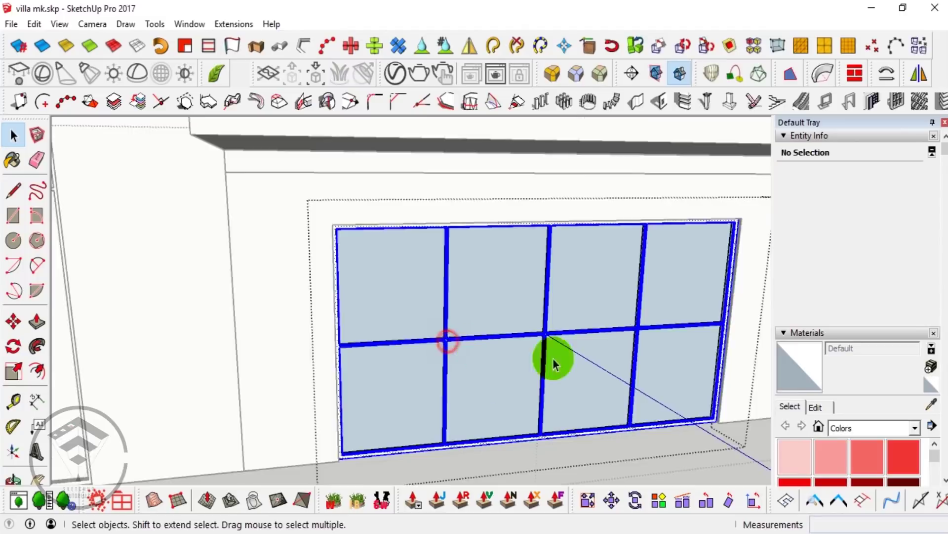
pyautogui.moveTo(552, 365); pyautogui.dragTo(413, 340, button='middle')
pyautogui.moveTo(712, 360); pyautogui.dragTo(661, 361, button='middle')
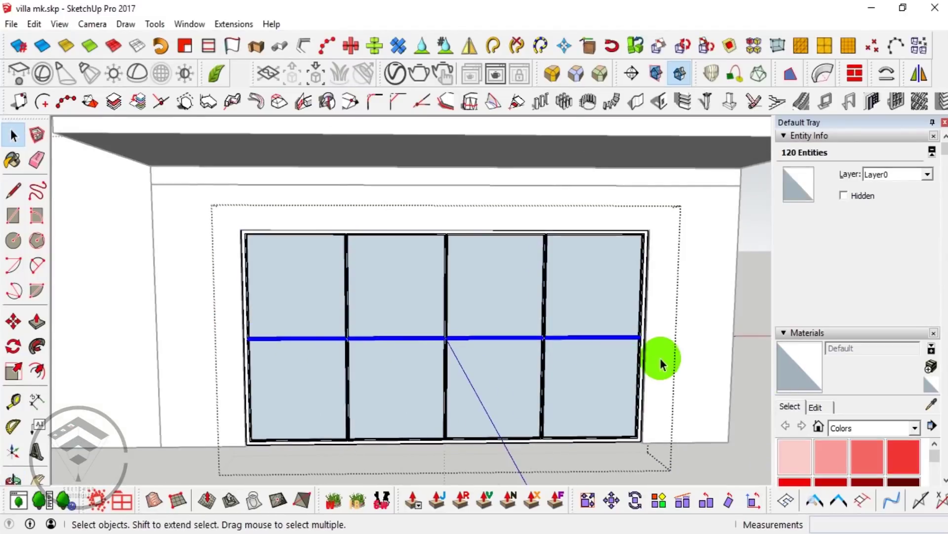
pyautogui.scroll(1, 684, 361)
pyautogui.press('m')
pyautogui.click(689, 360)
pyautogui.press('space')
# - In the inner window group, lift the transom bar edges to their new height
pyautogui.doubleClick(604, 317)
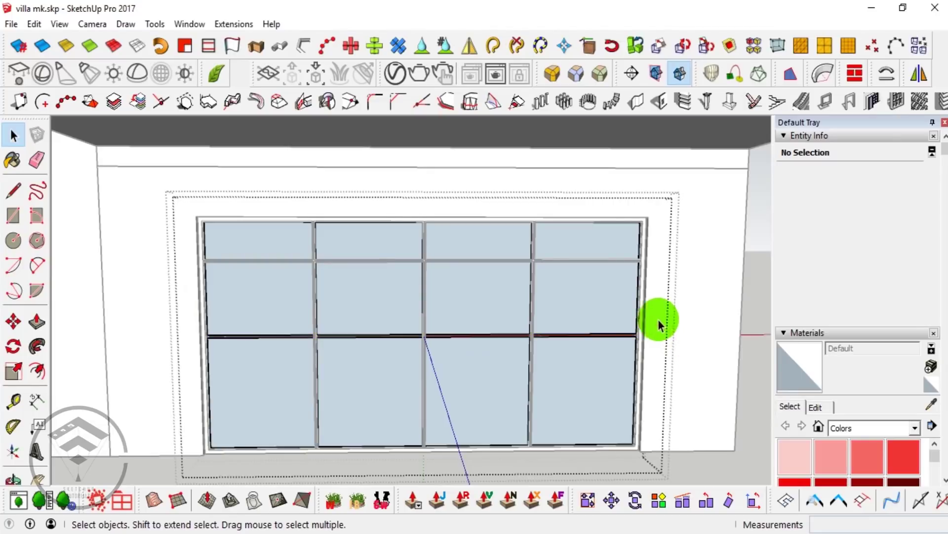
pyautogui.moveTo(674, 357); pyautogui.dragTo(672, 349)
pyautogui.press('m')
pyautogui.click(671, 350)
pyautogui.click(606, 335)
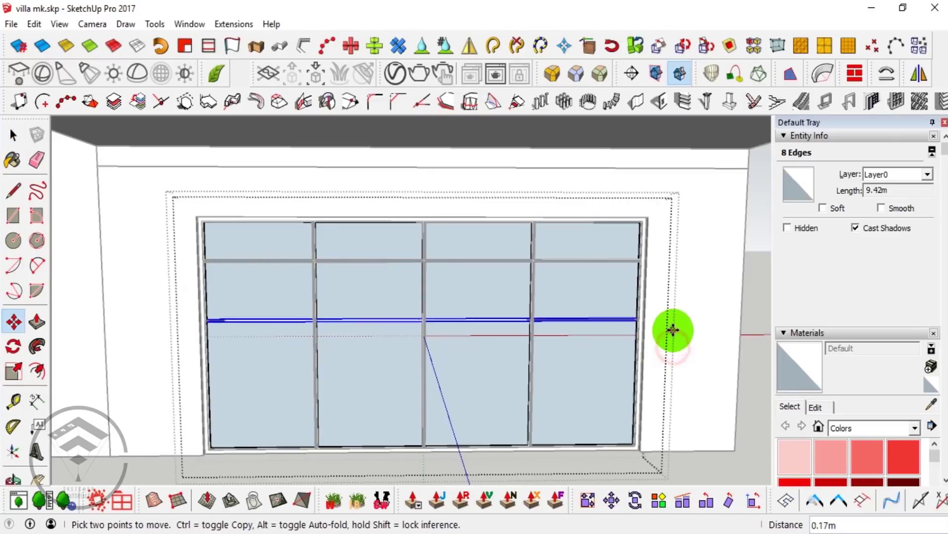
pyautogui.press('space')
# - Reverse the window's faces so the panes face outward
pyautogui.rightClick(568, 345)
pyautogui.click(636, 218)
pyautogui.scroll(-1, 603, 387)
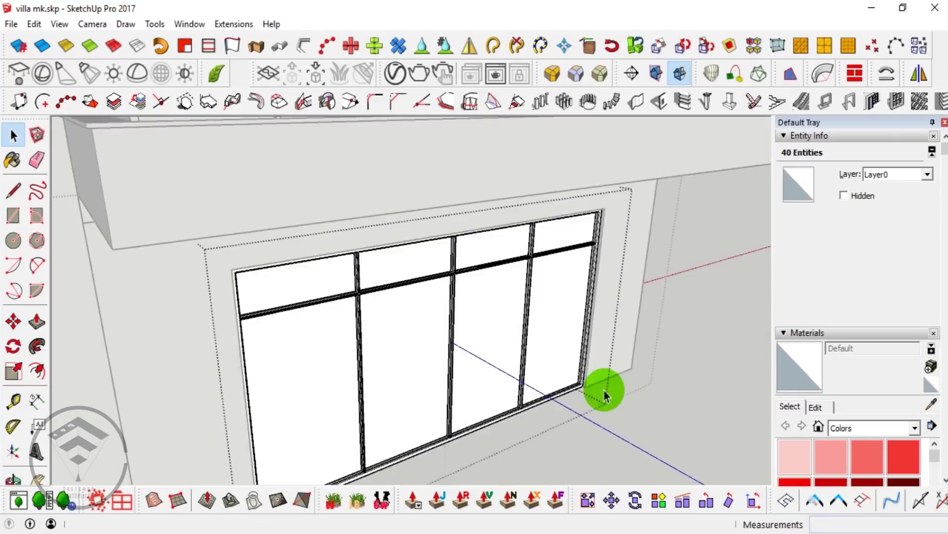
pyautogui.scroll(-4, 590, 368)
pyautogui.scroll(2, 514, 356)
pyautogui.click(523, 330)
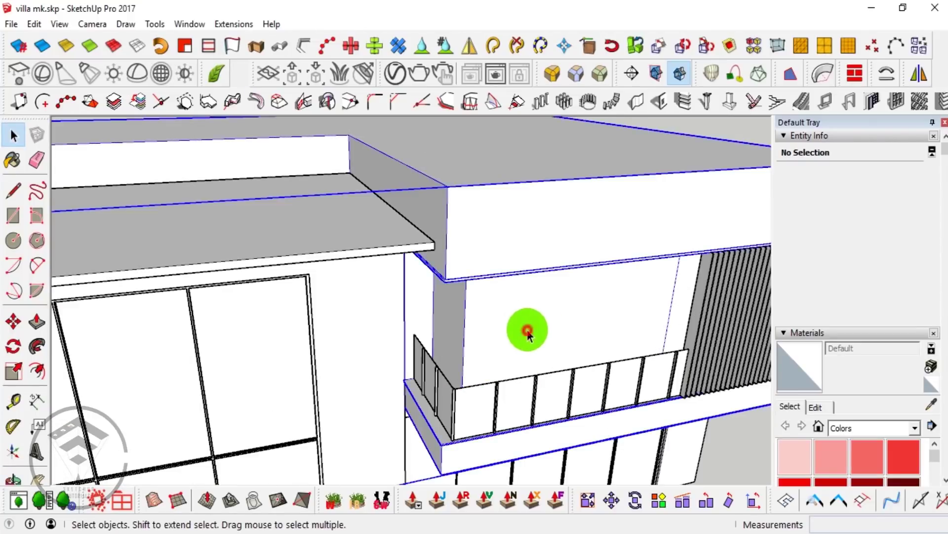
# - Select the wall face behind the upper balcony and check the Panel Divider settings
pyautogui.scroll(2, 482, 328)
pyautogui.scroll(2, 442, 331)
pyautogui.scroll(-2, 444, 333)
pyautogui.moveTo(508, 292); pyautogui.dragTo(498, 279, button='middle')
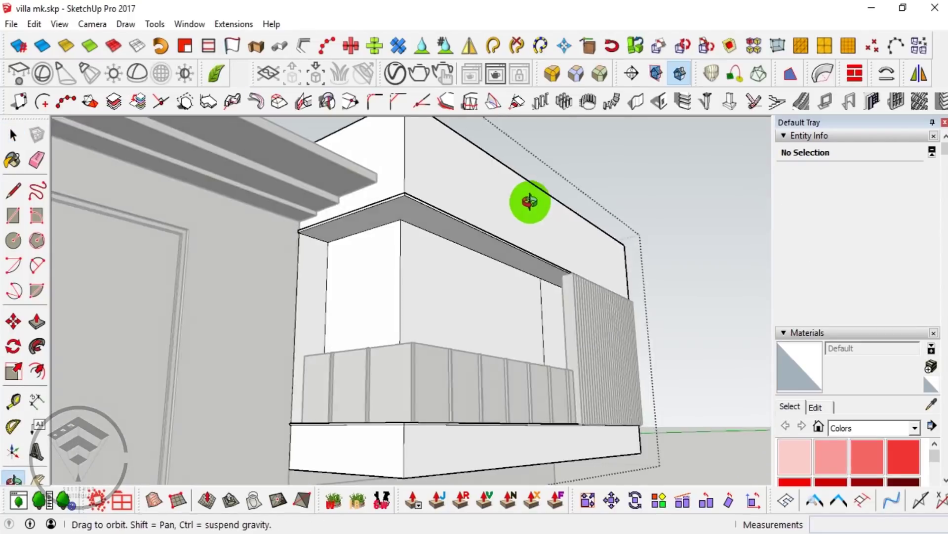
pyautogui.scroll(1, 534, 311)
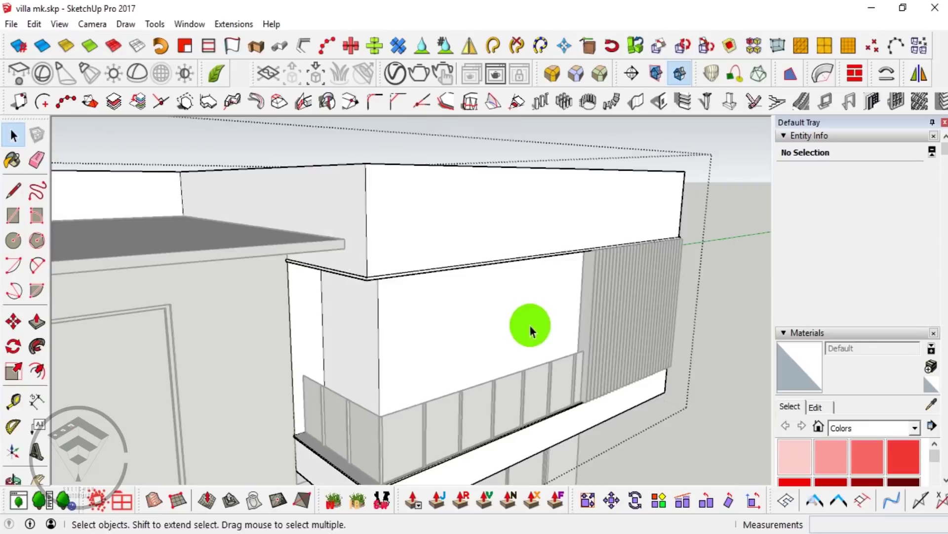
pyautogui.scroll(-1, 544, 281)
pyautogui.click(479, 303)
pyautogui.scroll(1, 475, 298)
pyautogui.scroll(1, 476, 298)
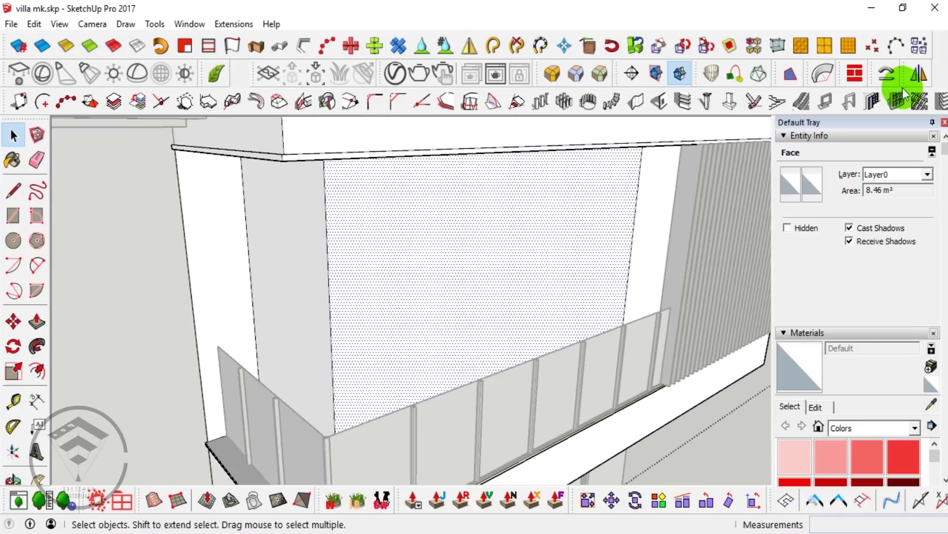
pyautogui.click(894, 106)
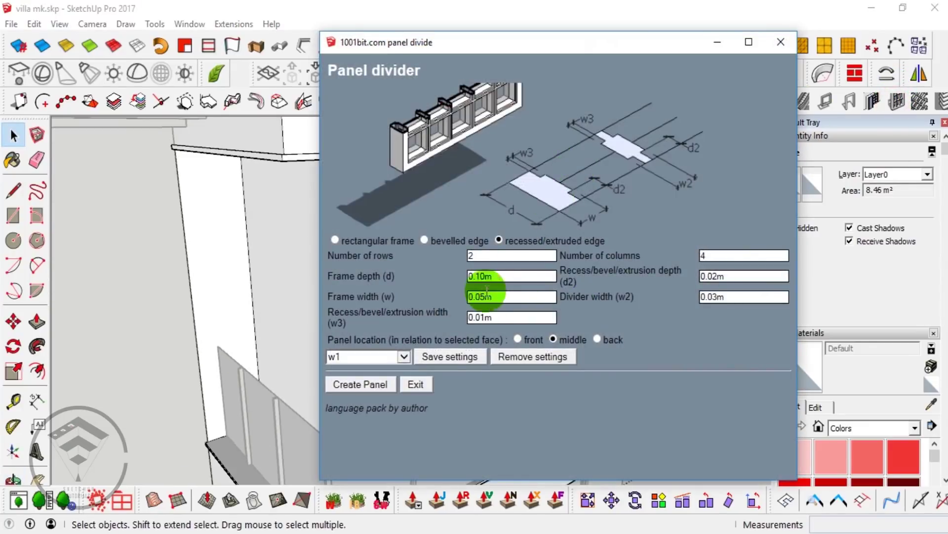
pyautogui.click(419, 383)
# - Draw a vertical line up the railing wall to the ceiling, splitting off a strip
pyautogui.moveTo(430, 413)
pyautogui.mouseDown(button='middle')
pyautogui.moveTo(482, 340)
pyautogui.moveTo(443, 375)
pyautogui.moveTo(430, 272)
pyautogui.moveTo(449, 286)
pyautogui.moveTo(457, 137)
pyautogui.mouseUp(button='middle')
pyautogui.click(431, 383)
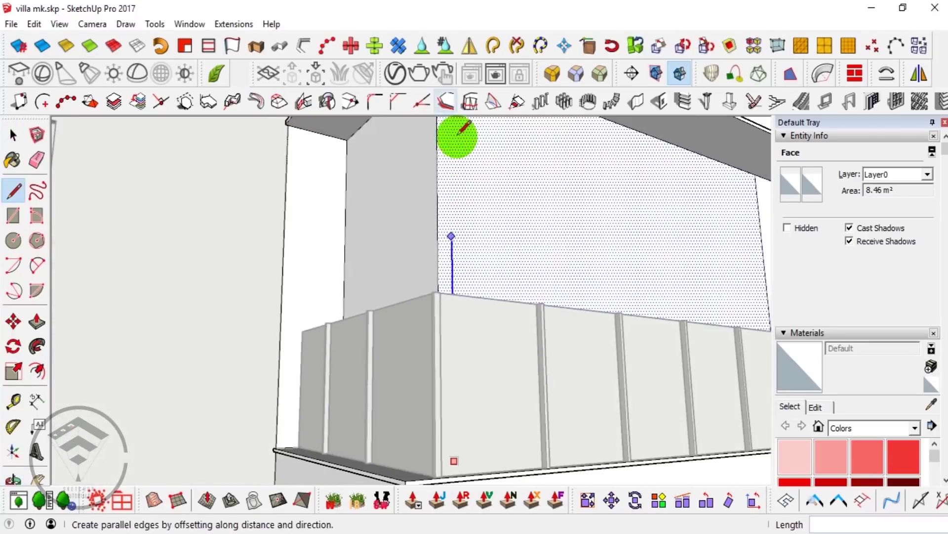
pyautogui.moveTo(458, 216); pyautogui.dragTo(460, 186, button='middle')
pyautogui.click(451, 156)
pyautogui.scroll(-2, 418, 158)
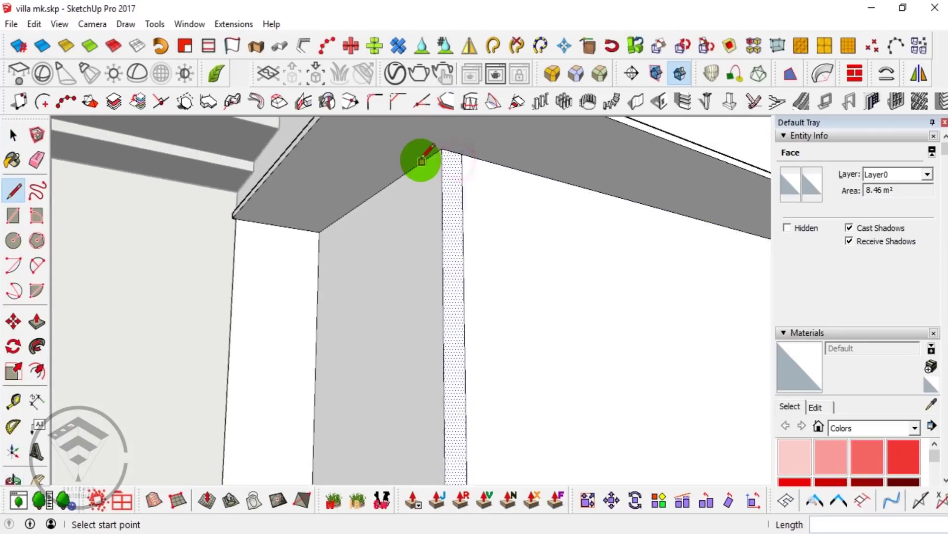
pyautogui.moveTo(426, 159)
pyautogui.mouseDown(button='middle')
pyautogui.moveTo(443, 357)
pyautogui.moveTo(428, 384)
pyautogui.mouseUp(button='middle')
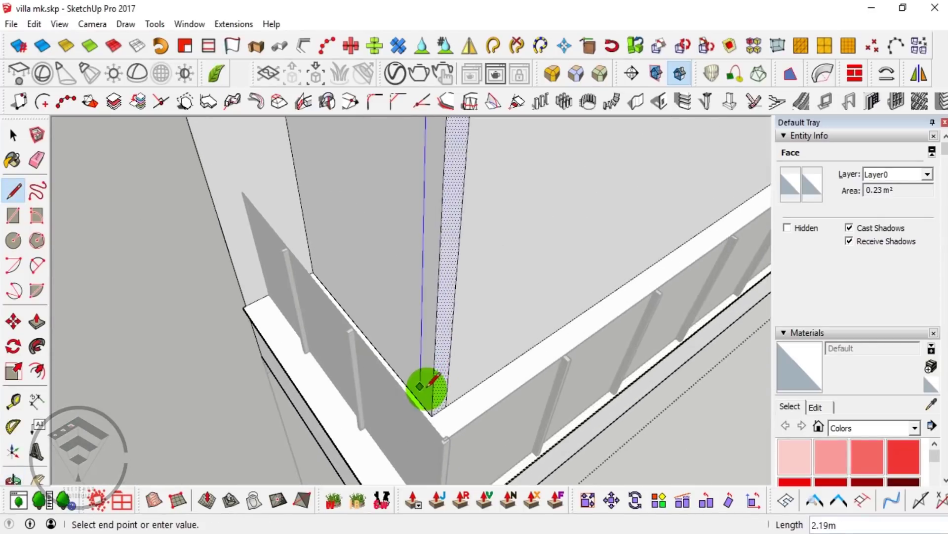
pyautogui.press('space')
# - Divide the large 8.22 m² wall face into framed glass panels with 1 row
pyautogui.moveTo(474, 345); pyautogui.dragTo(432, 339, button='middle')
pyautogui.click(474, 316)
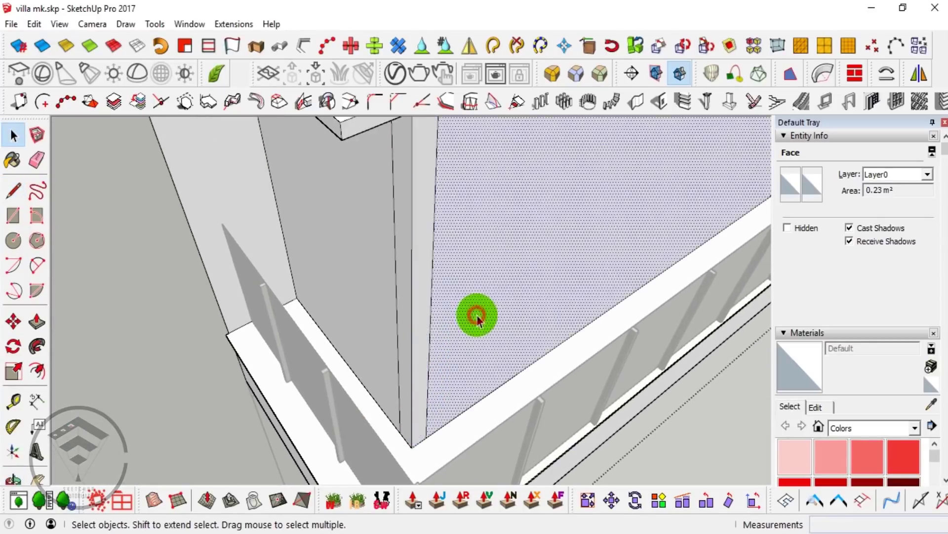
pyautogui.moveTo(474, 314); pyautogui.dragTo(517, 296, button='middle')
pyautogui.click(894, 104)
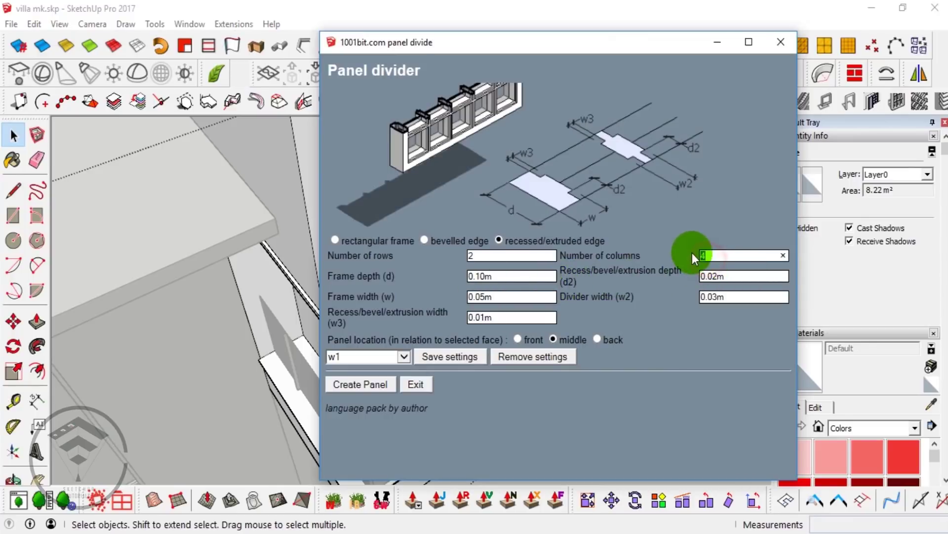
pyautogui.click(522, 257)
pyautogui.press('BackSpace')
pyautogui.write('1')
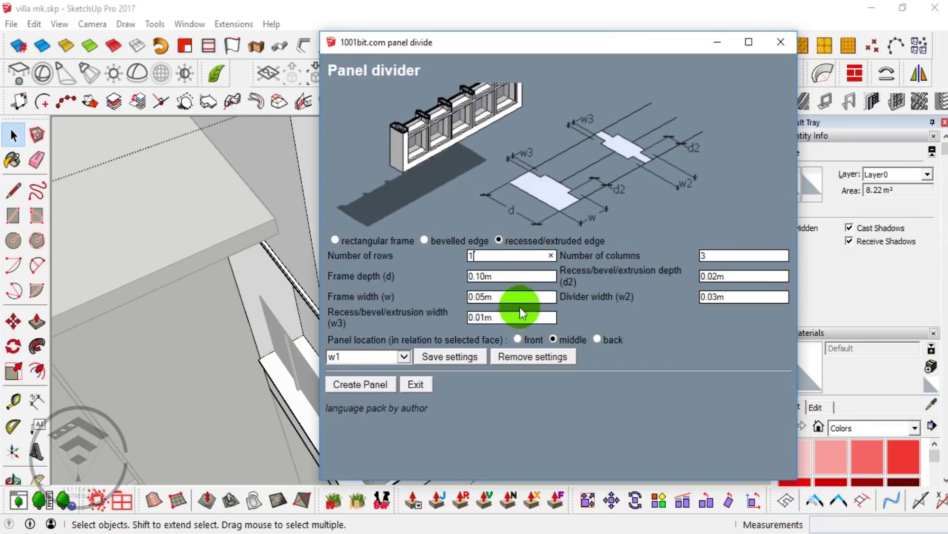
pyautogui.click(390, 384)
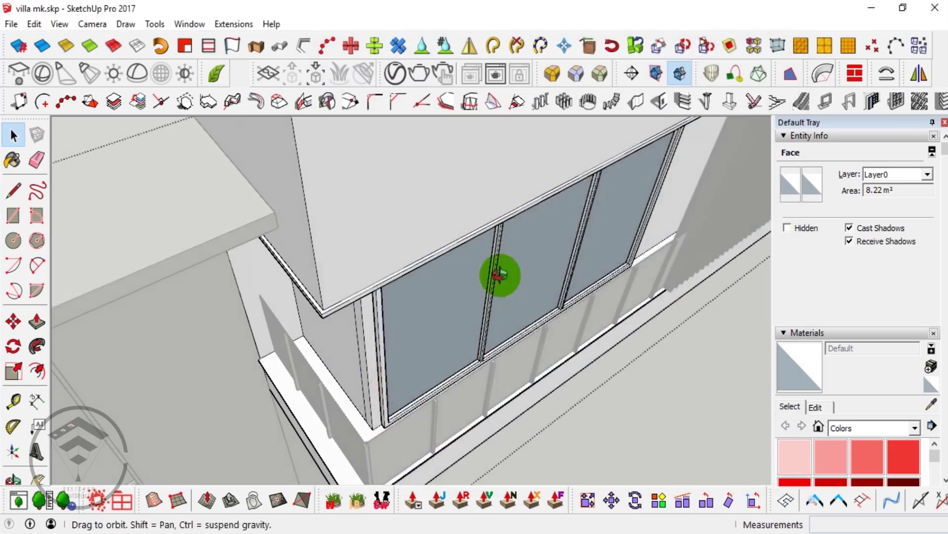
# - Nudge the new corner panel group slightly into place
pyautogui.moveTo(508, 301); pyautogui.dragTo(525, 290, button='middle')
pyautogui.scroll(3, 481, 375)
pyautogui.scroll(3, 543, 282)
pyautogui.scroll(-2, 549, 344)
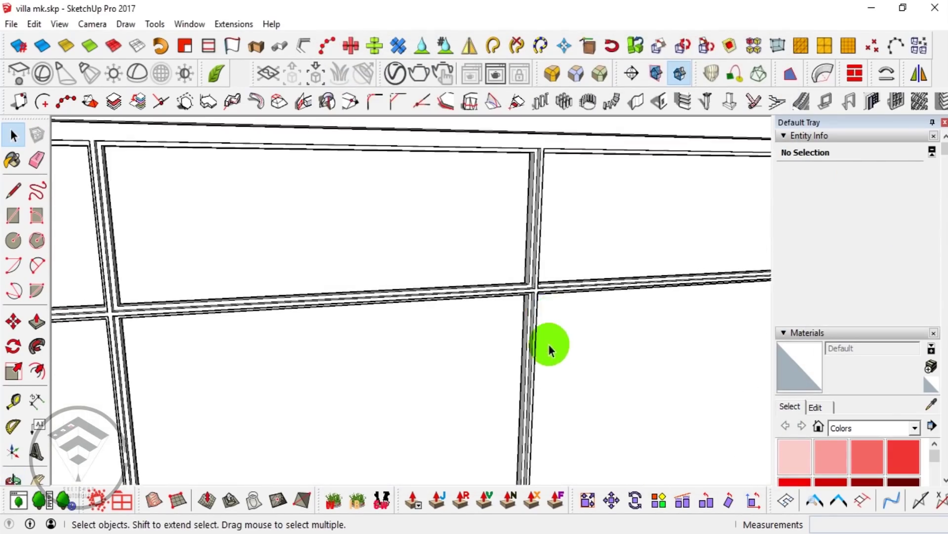
pyautogui.scroll(-3, 553, 358)
pyautogui.scroll(-2, 512, 321)
pyautogui.scroll(3, 492, 307)
pyautogui.scroll(2, 492, 307)
pyautogui.moveTo(470, 281)
pyautogui.mouseDown(button='middle')
pyautogui.moveTo(519, 360)
pyautogui.moveTo(523, 329)
pyautogui.moveTo(424, 393)
pyautogui.mouseUp(button='middle')
pyautogui.click(424, 392)
pyautogui.scroll(2, 476, 294)
pyautogui.scroll(2, 458, 349)
pyautogui.scroll(2, 460, 359)
pyautogui.press('m')
pyautogui.moveTo(458, 352); pyautogui.dragTo(441, 370)
# - Flip the panel group's faces so they face outward
pyautogui.rightClick(517, 223)
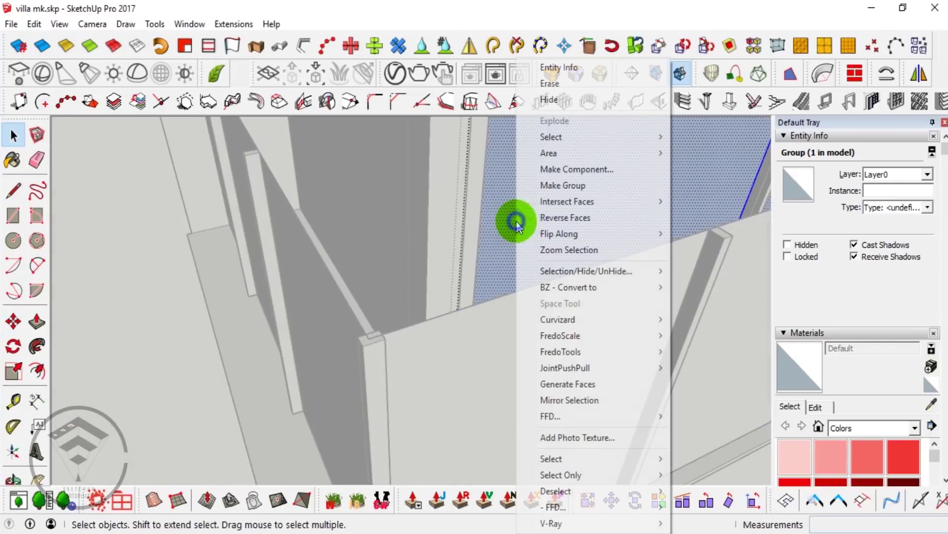
pyautogui.click(544, 217)
pyautogui.moveTo(533, 253); pyautogui.dragTo(519, 297, button='middle')
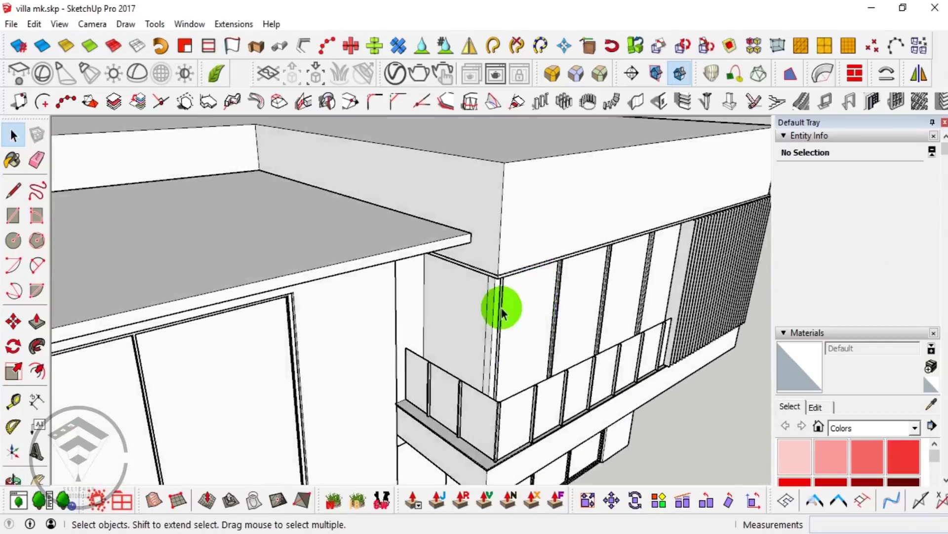
pyautogui.scroll(3, 461, 313)
pyautogui.scroll(1, 460, 291)
# - Fill the narrow corner wall face with a 1×2 framed glass panel, faces reversed outward
pyautogui.click(459, 291)
pyautogui.click(896, 105)
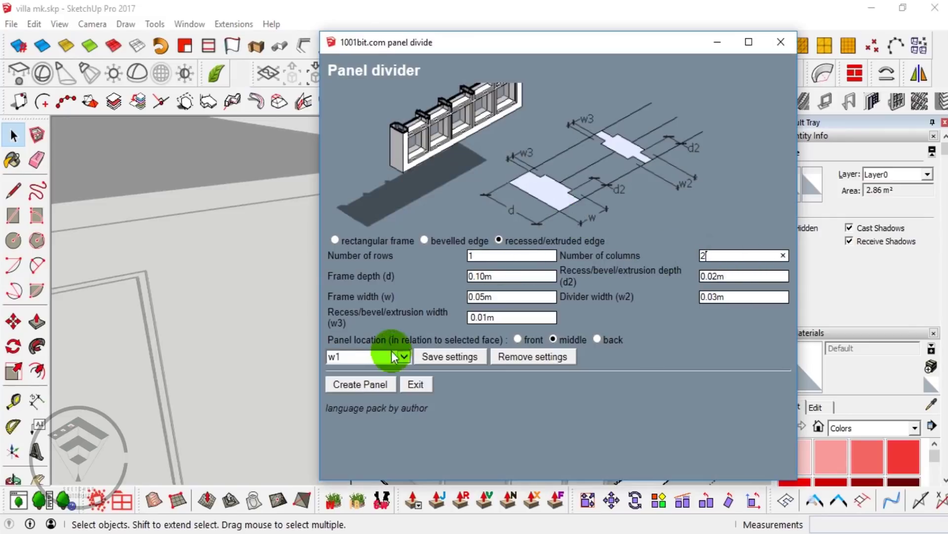
pyautogui.click(359, 384)
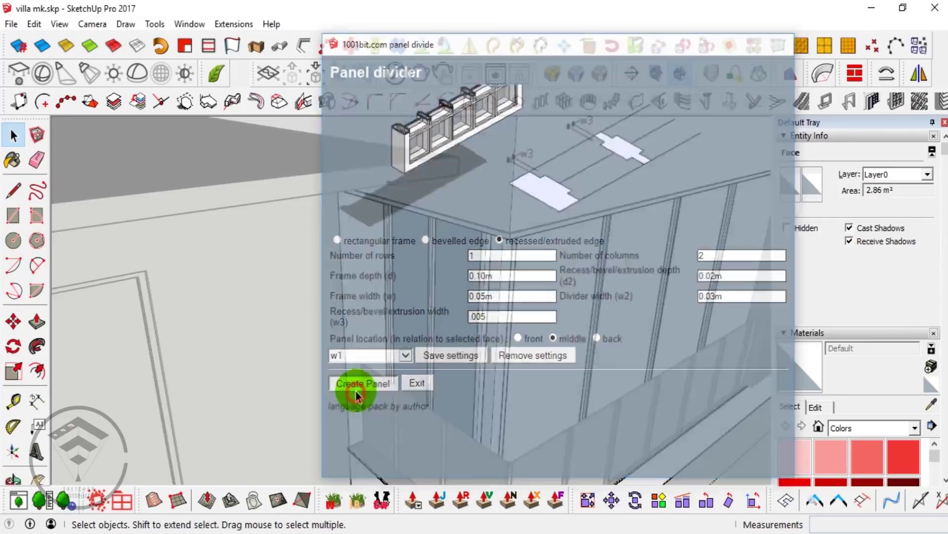
pyautogui.scroll(3, 474, 341)
pyautogui.tripleClick(469, 336)
pyautogui.rightClick(469, 334)
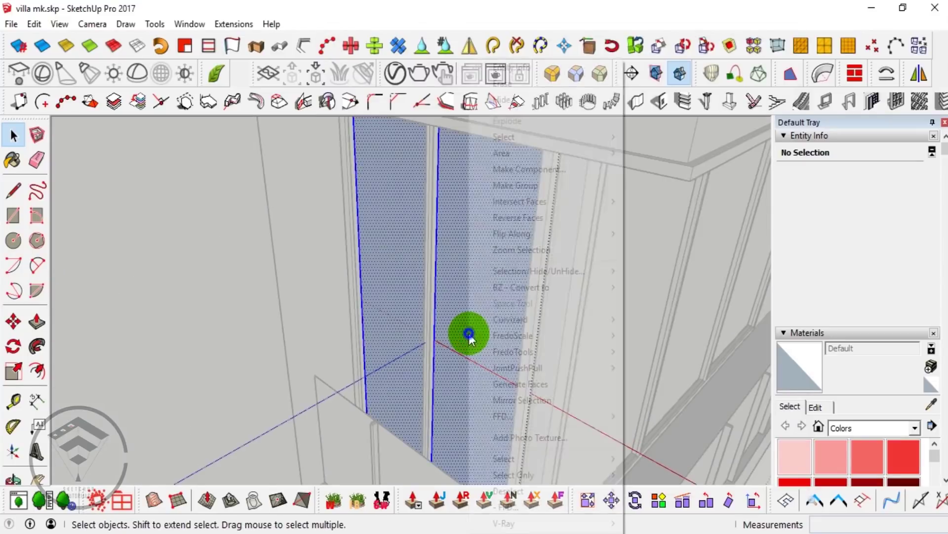
pyautogui.click(525, 215)
pyautogui.moveTo(524, 208)
pyautogui.mouseDown(button='middle')
pyautogui.moveTo(508, 386)
pyautogui.moveTo(451, 377)
pyautogui.moveTo(485, 425)
pyautogui.moveTo(473, 398)
pyautogui.moveTo(381, 375)
pyautogui.moveTo(417, 226)
pyautogui.moveTo(482, 318)
pyautogui.moveTo(464, 228)
pyautogui.mouseUp(button='middle')
pyautogui.click(474, 397)
pyautogui.press('space')
pyautogui.scroll(-5, 465, 228)
pyautogui.moveTo(583, 201)
pyautogui.mouseDown(button='middle')
pyautogui.moveTo(444, 218)
pyautogui.moveTo(498, 286)
pyautogui.mouseUp(button='middle')
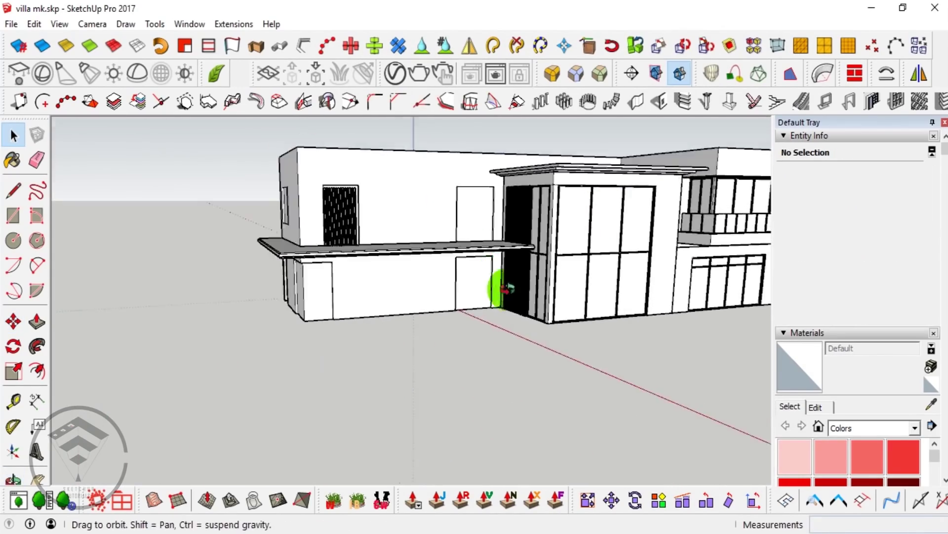
# - Fill the upper wall opening with a 2-row framed window and reverse its faces outward
pyautogui.scroll(5, 494, 202)
pyautogui.doubleClick(493, 178)
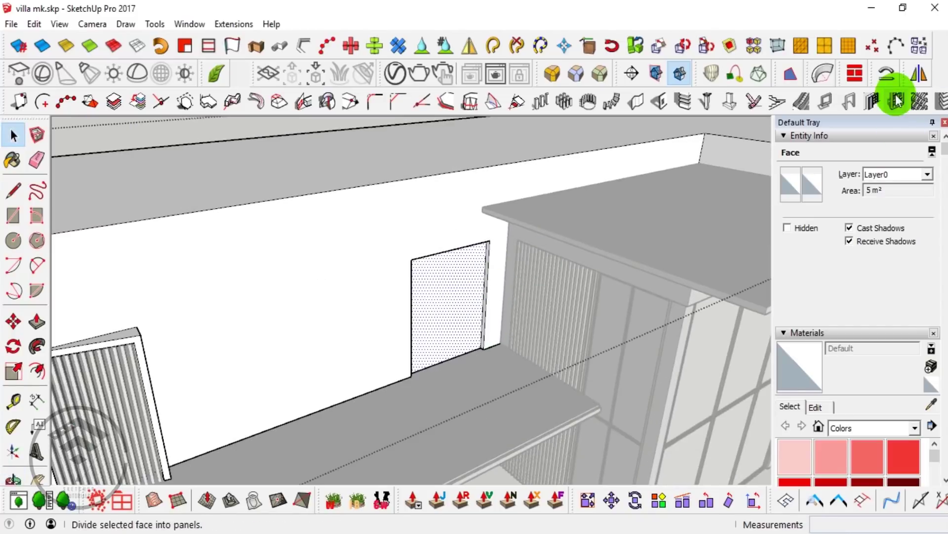
pyautogui.click(896, 101)
pyautogui.doubleClick(473, 257)
pyautogui.write('2')
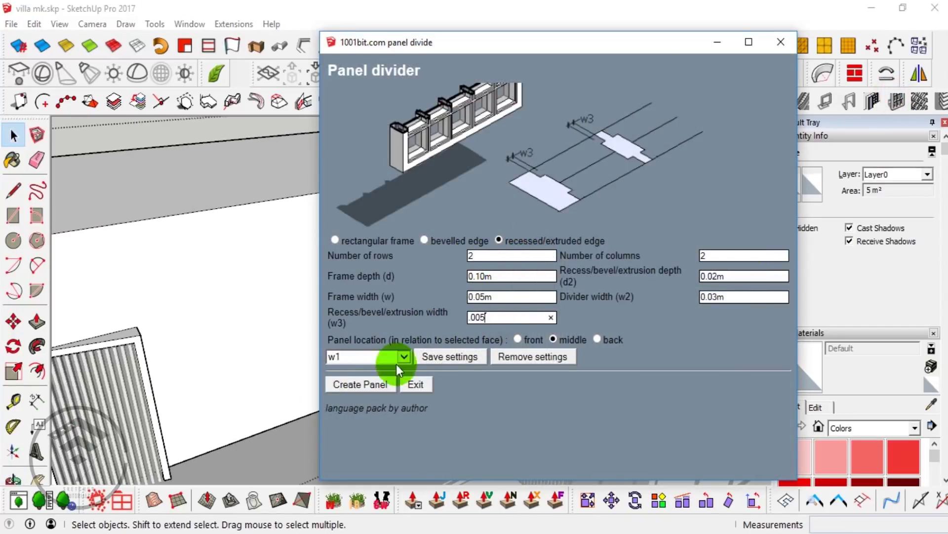
pyautogui.click(370, 383)
pyautogui.scroll(3, 445, 294)
pyautogui.tripleClick(438, 289)
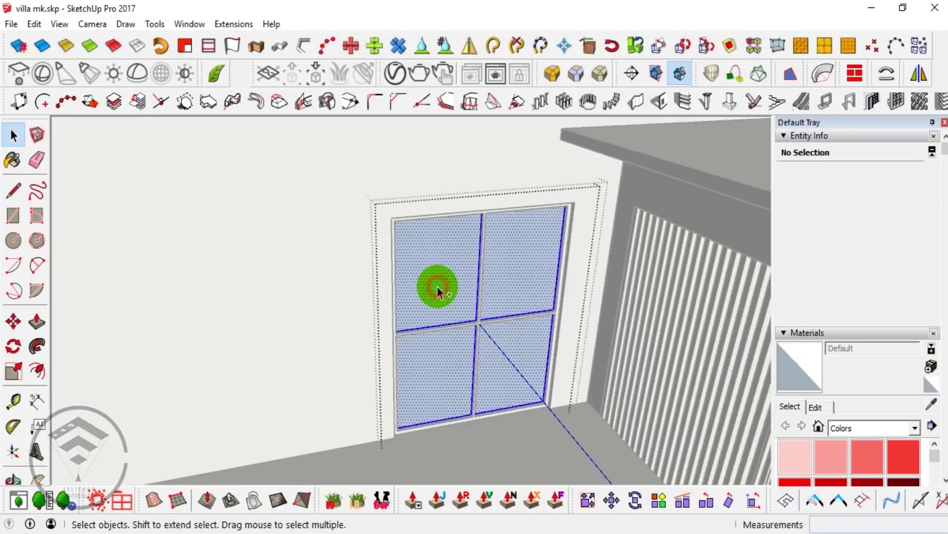
pyautogui.rightClick(438, 289)
pyautogui.click(492, 221)
pyautogui.scroll(-3, 515, 284)
pyautogui.scroll(-3, 394, 295)
# - Push/pull the roof corner and large roof slab faces to adjust their height
pyautogui.moveTo(394, 294); pyautogui.dragTo(498, 354, button='middle')
pyautogui.scroll(3, 390, 358)
pyautogui.scroll(2, 391, 358)
pyautogui.press('p')
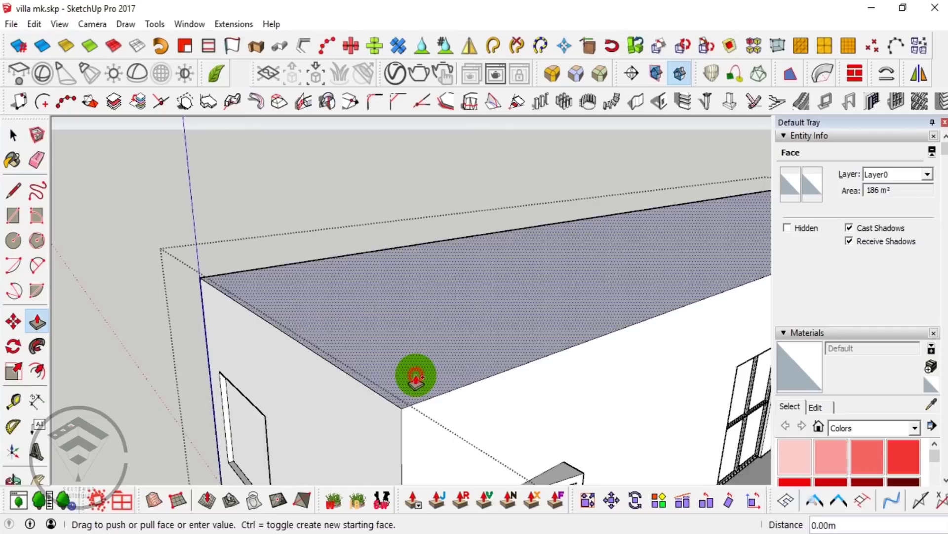
pyautogui.scroll(2, 398, 395)
pyautogui.click(417, 406)
pyautogui.moveTo(393, 417)
pyautogui.mouseDown(button='middle')
pyautogui.moveTo(170, 354)
pyautogui.moveTo(534, 324)
pyautogui.moveTo(686, 296)
pyautogui.moveTo(554, 309)
pyautogui.mouseUp(button='middle')
pyautogui.click(684, 309)
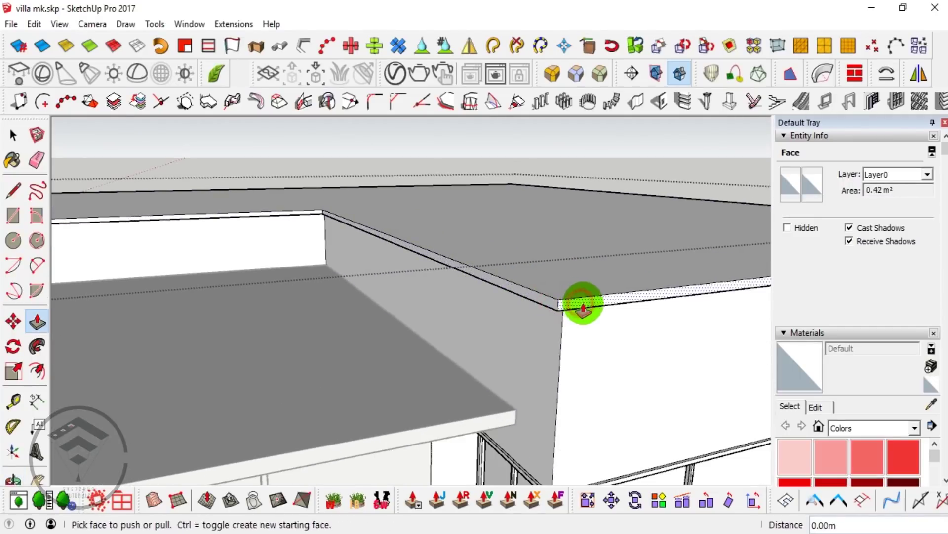
pyautogui.moveTo(570, 316)
pyautogui.mouseDown(button='middle')
pyautogui.moveTo(294, 343)
pyautogui.moveTo(542, 339)
pyautogui.moveTo(567, 366)
pyautogui.moveTo(674, 286)
pyautogui.moveTo(698, 322)
pyautogui.moveTo(403, 307)
pyautogui.moveTo(432, 333)
pyautogui.mouseUp(button='middle')
pyautogui.click(567, 365)
pyautogui.click(432, 333)
pyautogui.click(582, 307)
# - Orbit around the villa to view the lower facade corner
pyautogui.scroll(-5, 465, 286)
pyautogui.moveTo(465, 286)
pyautogui.mouseDown(button='middle')
pyautogui.moveTo(805, 282)
pyautogui.moveTo(592, 299)
pyautogui.mouseUp(button='middle')
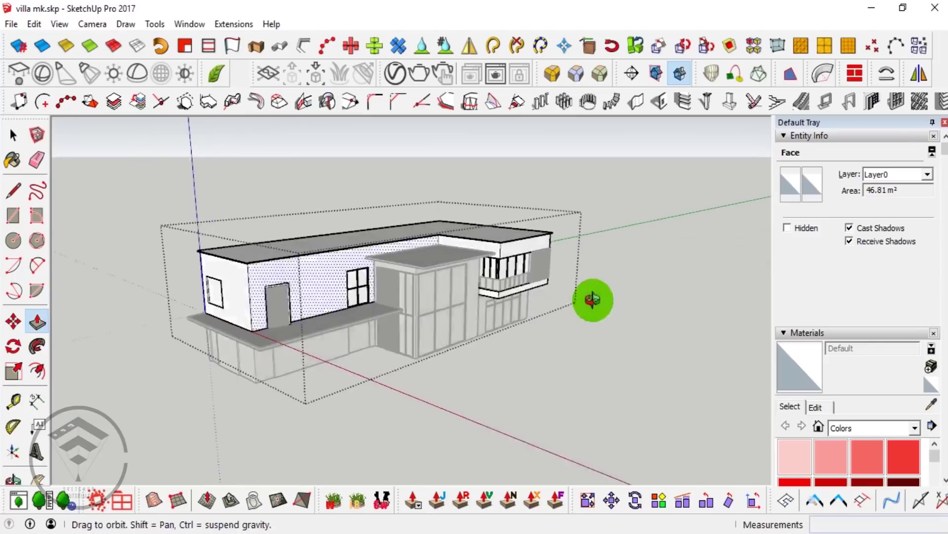
pyautogui.scroll(5, 308, 313)
pyautogui.scroll(5, 298, 343)
pyautogui.moveTo(298, 343); pyautogui.dragTo(384, 284, button='middle')
pyautogui.scroll(5, 278, 329)
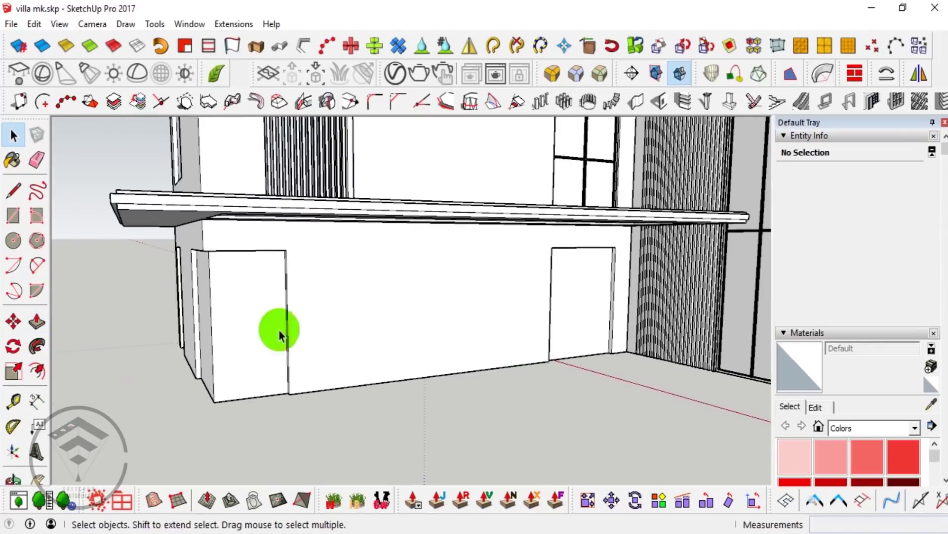
pyautogui.moveTo(265, 324); pyautogui.dragTo(447, 356, button='middle')
pyautogui.scroll(3, 445, 341)
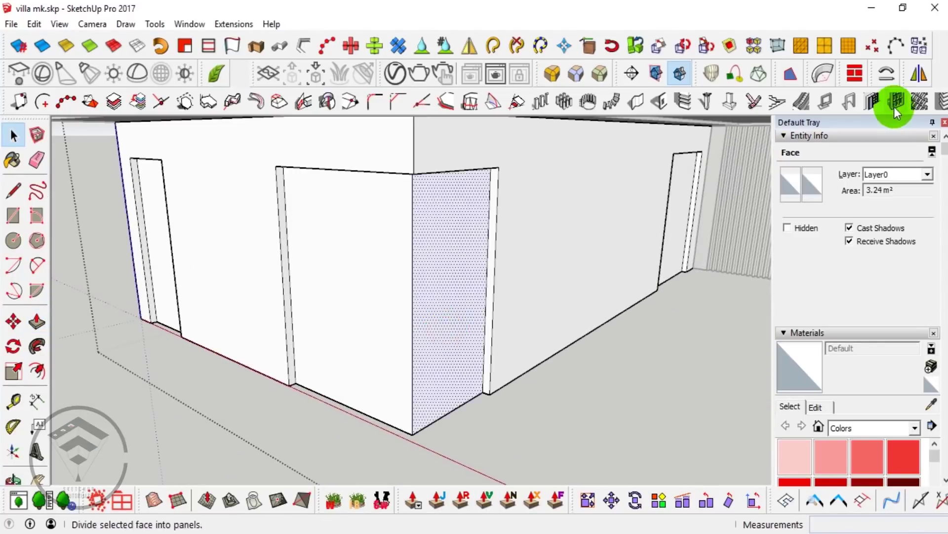
# - Fill the selected corner wall face with window panels using 1001bit Panel Divider
pyautogui.click(895, 108)
pyautogui.doubleClick(472, 316)
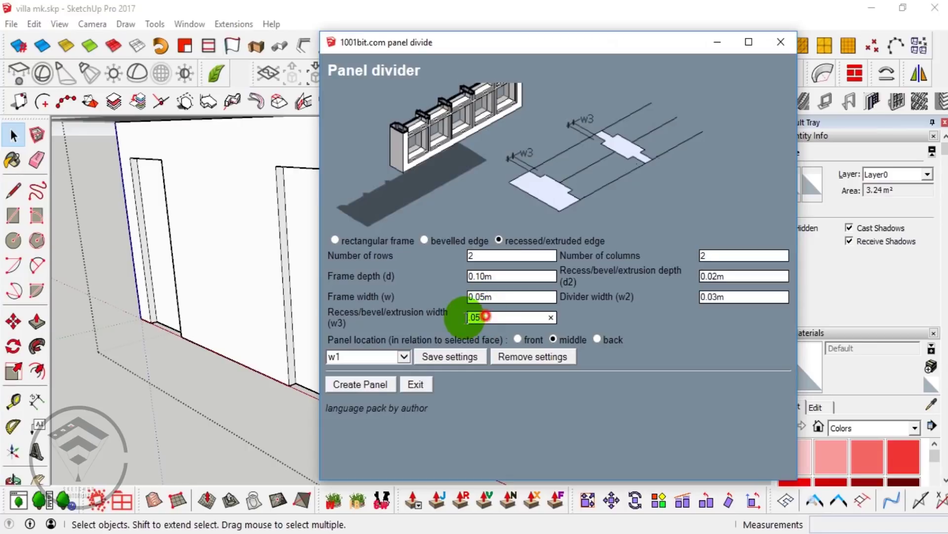
pyautogui.write('.005')
pyautogui.click(386, 384)
pyautogui.moveTo(515, 311)
pyautogui.mouseDown(button='middle')
pyautogui.moveTo(614, 288)
pyautogui.moveTo(457, 313)
pyautogui.moveTo(515, 326)
pyautogui.mouseUp(button='middle')
pyautogui.scroll(3, 462, 419)
pyautogui.scroll(3, 533, 385)
# - Draw a vertical line beside the window frame up to the wall top, splitting off a new face
pyautogui.click(535, 386)
pyautogui.scroll(-1, 536, 387)
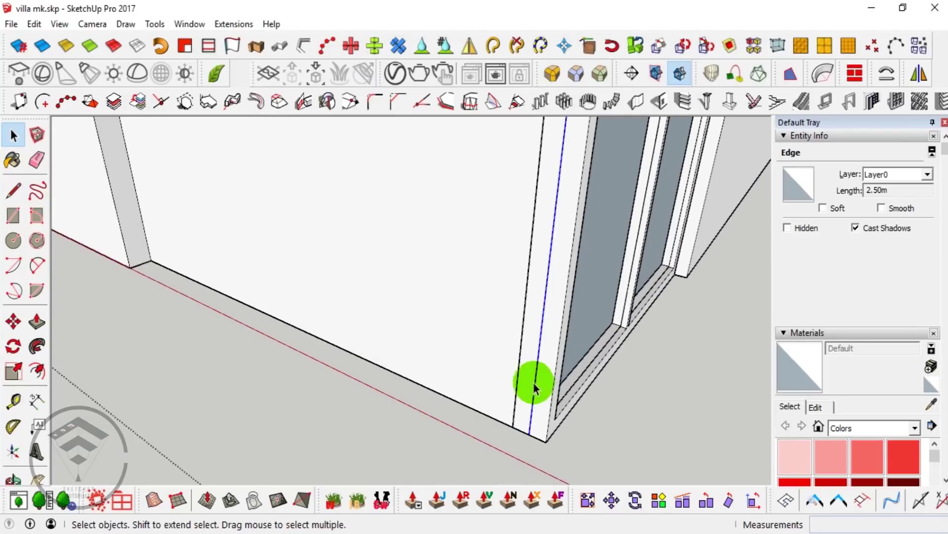
pyautogui.moveTo(539, 203)
pyautogui.mouseDown(button='middle')
pyautogui.moveTo(536, 381)
pyautogui.moveTo(555, 328)
pyautogui.moveTo(552, 173)
pyautogui.mouseUp(button='middle')
pyautogui.click(529, 154)
pyautogui.press('space')
pyautogui.click(487, 247)
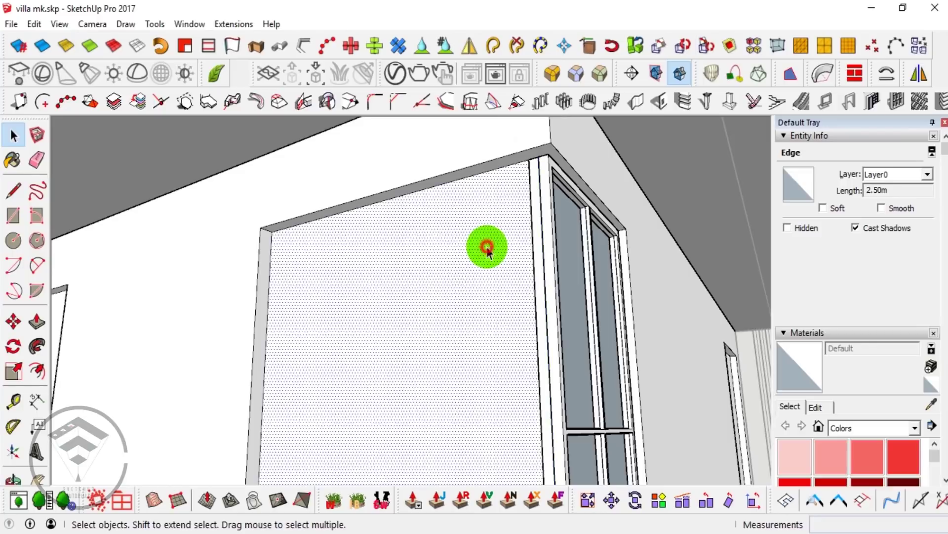
# - Create a framed window panel in the new face with Panel Divider w3 set to .005
pyautogui.click(896, 101)
pyautogui.moveTo(524, 317); pyautogui.dragTo(458, 321)
pyautogui.write('.00')
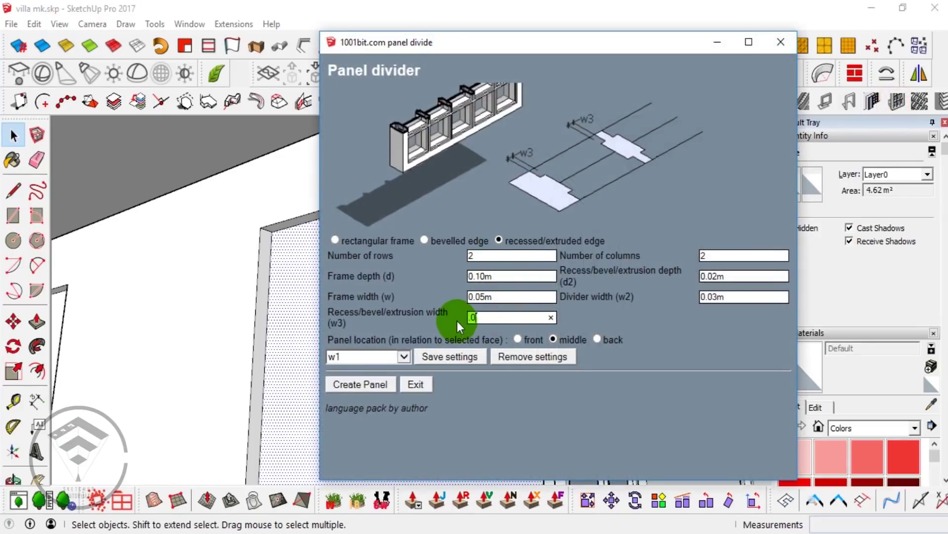
pyautogui.write('5')
pyautogui.click(383, 384)
pyautogui.moveTo(483, 313); pyautogui.dragTo(502, 275, button='middle')
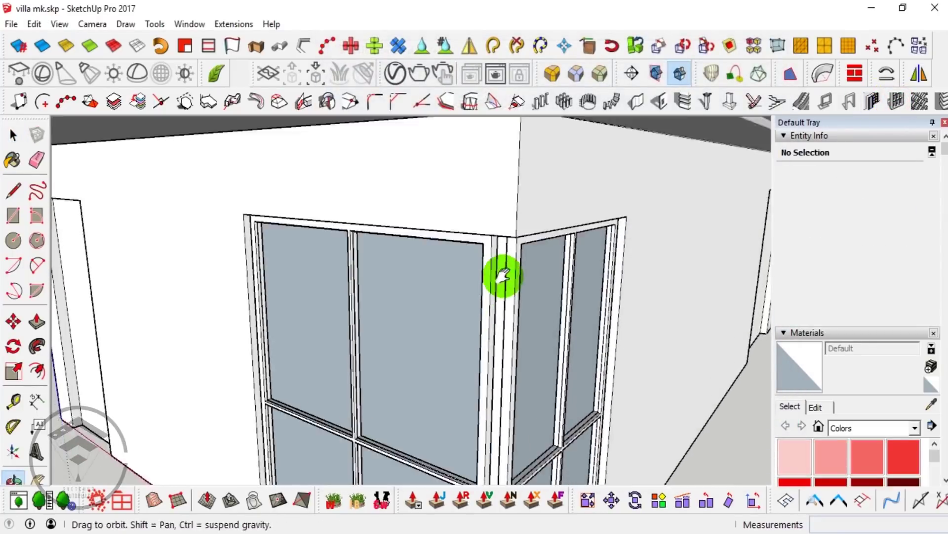
pyautogui.scroll(2, 503, 262)
pyautogui.scroll(-3, 491, 213)
pyautogui.moveTo(455, 203); pyautogui.dragTo(434, 197, button='middle')
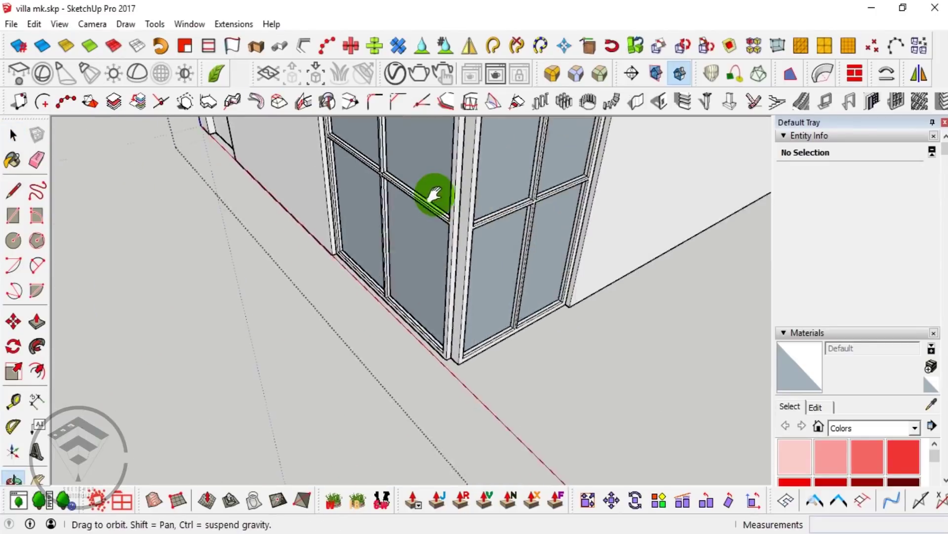
pyautogui.scroll(3, 442, 299)
pyautogui.scroll(-1, 434, 277)
# - Push the thin corner post face back with Push/Pull
pyautogui.press('p')
pyautogui.click(460, 250)
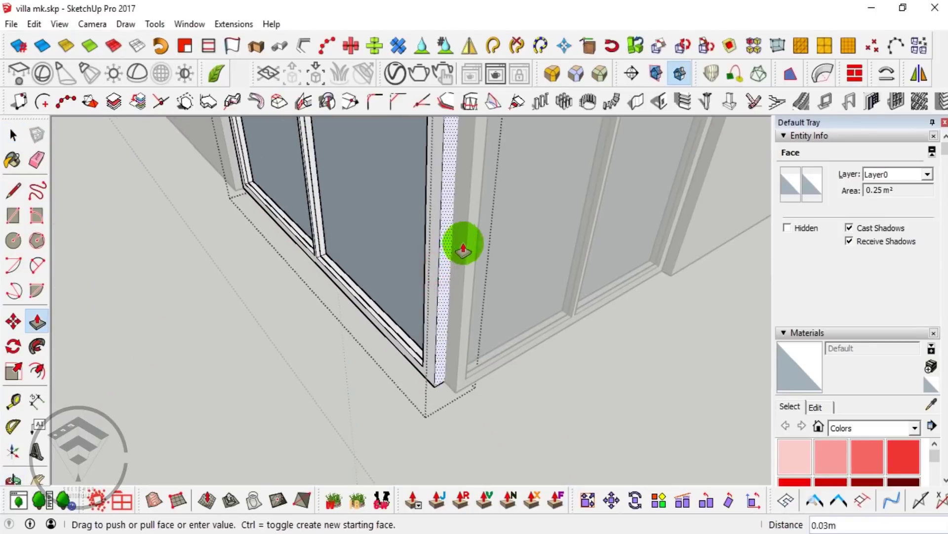
pyautogui.press('space')
pyautogui.scroll(2, 450, 246)
pyautogui.moveTo(450, 245); pyautogui.dragTo(502, 282, button='middle')
pyautogui.scroll(2, 482, 276)
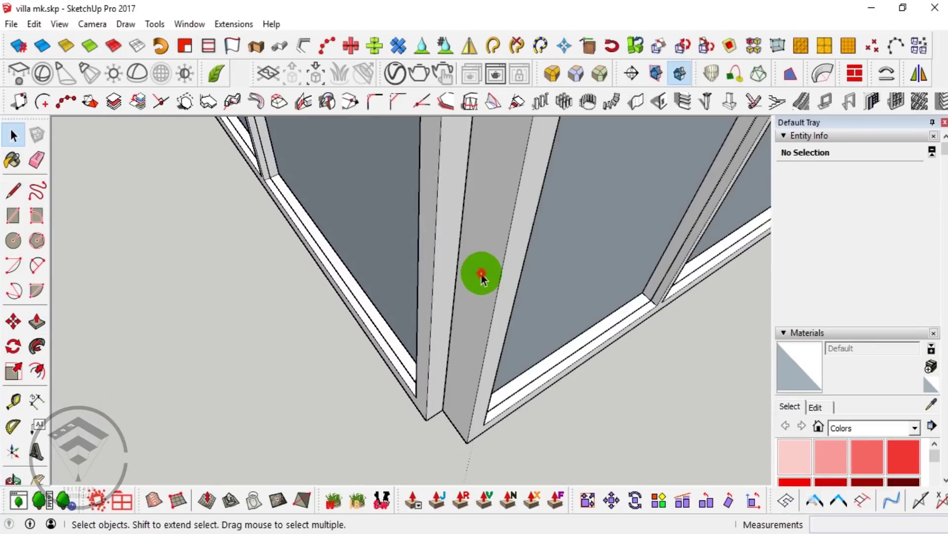
pyautogui.moveTo(480, 232); pyautogui.dragTo(483, 218, button='middle')
pyautogui.click(483, 218)
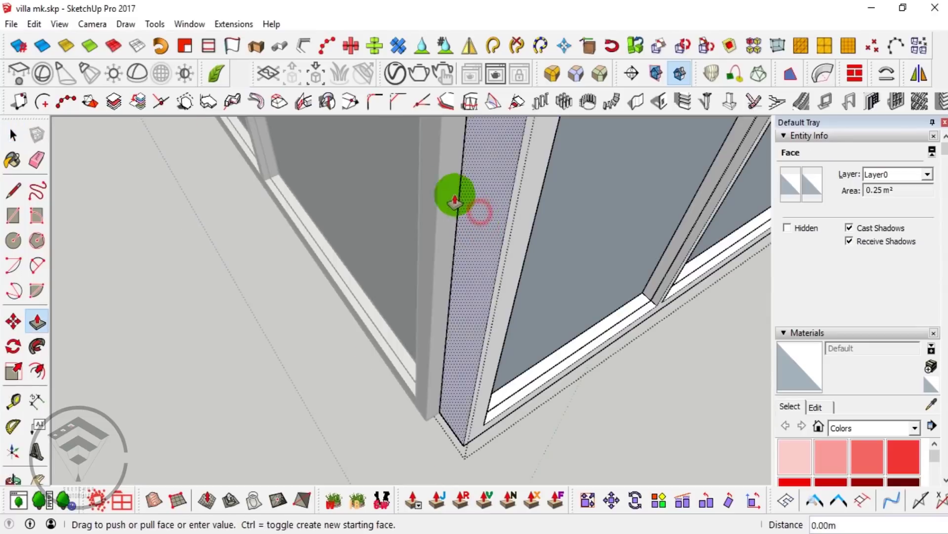
pyautogui.click(435, 173)
pyautogui.press('space')
pyautogui.moveTo(434, 174); pyautogui.dragTo(486, 217, button='middle')
pyautogui.scroll(-5, 484, 339)
pyautogui.moveTo(484, 338)
pyautogui.mouseDown(button='middle')
pyautogui.moveTo(523, 195)
pyautogui.moveTo(462, 102)
pyautogui.moveTo(404, 138)
pyautogui.moveTo(452, 257)
pyautogui.mouseUp(button='middle')
# - Reverse the faces of the ground-floor corner window's glass
pyautogui.click(451, 256)
pyautogui.scroll(2, 451, 256)
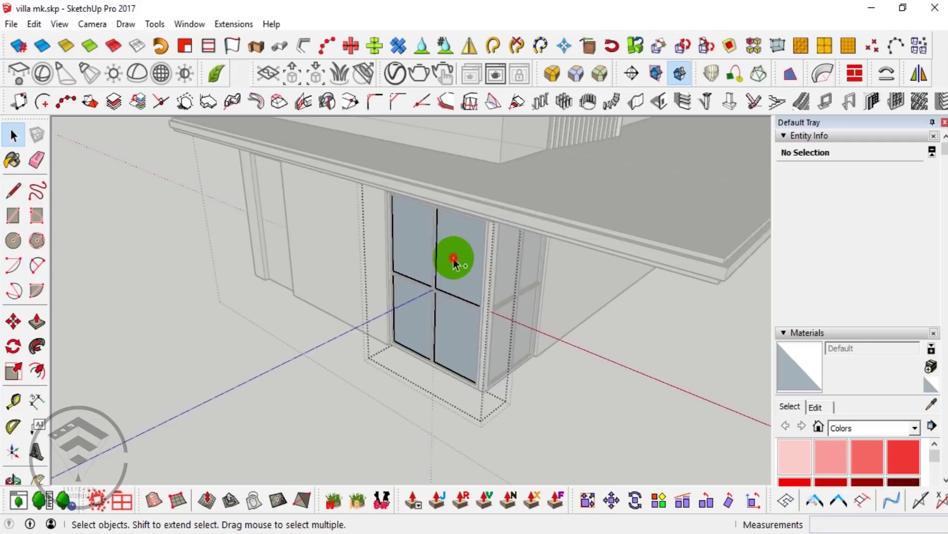
pyautogui.scroll(2, 457, 257)
pyautogui.rightClick(459, 257)
pyautogui.click(500, 193)
pyautogui.scroll(-3, 568, 282)
pyautogui.moveTo(568, 282)
pyautogui.mouseDown(button='middle')
pyautogui.moveTo(487, 242)
pyautogui.moveTo(487, 269)
pyautogui.moveTo(341, 274)
pyautogui.moveTo(561, 377)
pyautogui.mouseUp(button='middle')
pyautogui.click(529, 214)
pyautogui.scroll(-3, 466, 243)
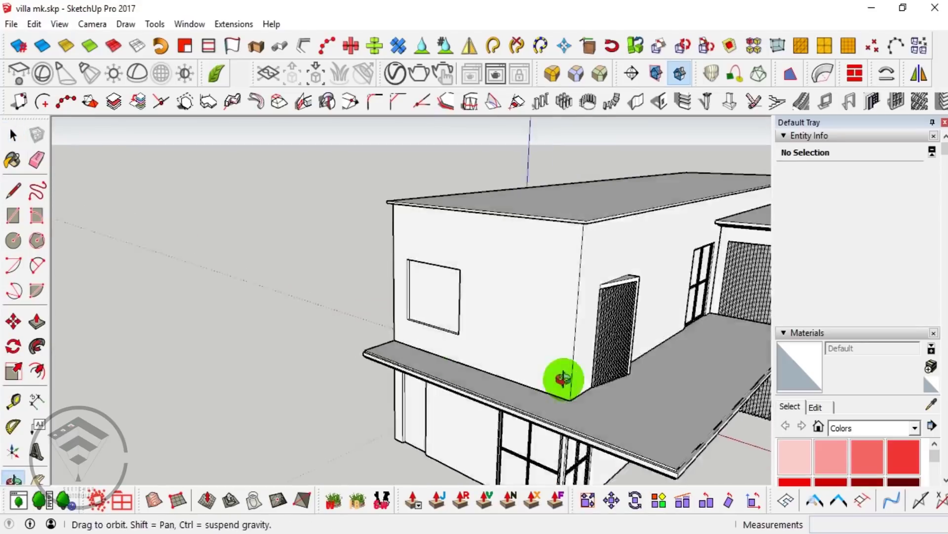
# - Create a divided side-window panel with Panel Divider and reverse its faces
pyautogui.scroll(3, 424, 296)
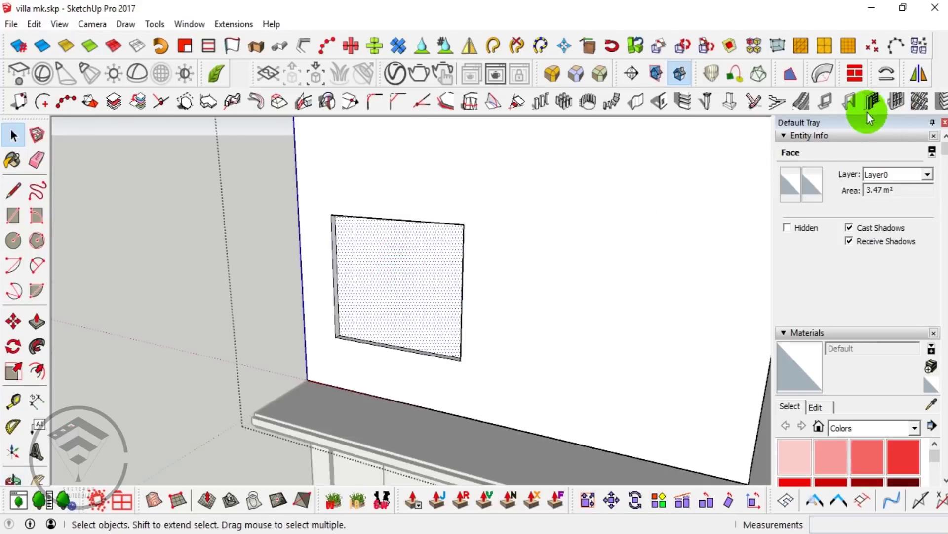
pyautogui.click(870, 106)
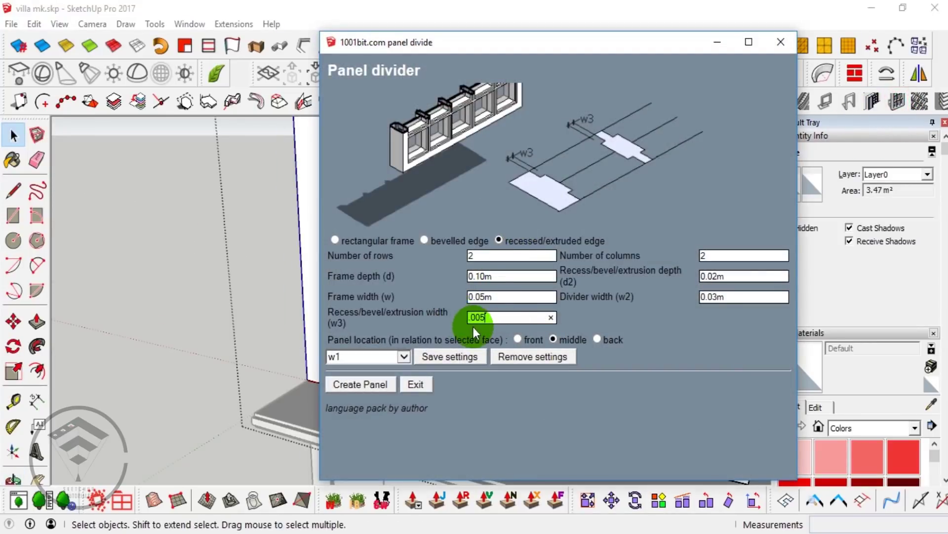
pyautogui.click(357, 387)
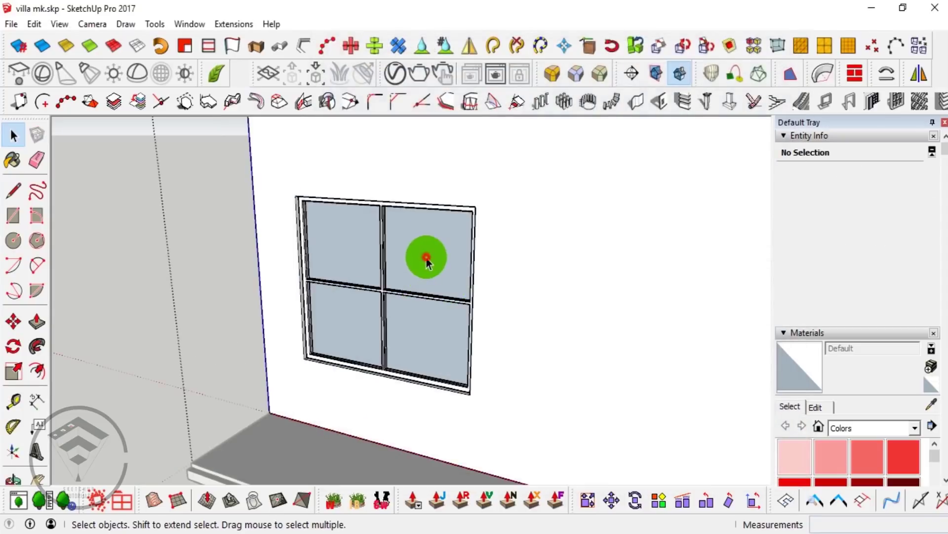
pyautogui.tripleClick(426, 258)
pyautogui.rightClick(426, 257)
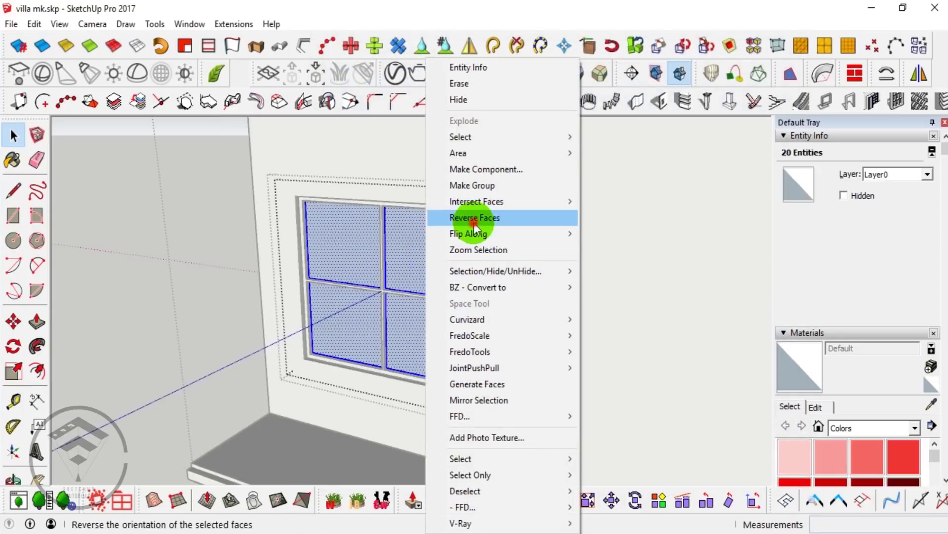
pyautogui.click(473, 227)
pyautogui.scroll(-5, 89, 313)
# - Apply Panel Divider to the ground-floor opening face
pyautogui.moveTo(89, 313); pyautogui.dragTo(222, 292, button='middle')
pyautogui.scroll(5, 435, 336)
pyautogui.click(435, 336)
pyautogui.scroll(3, 454, 326)
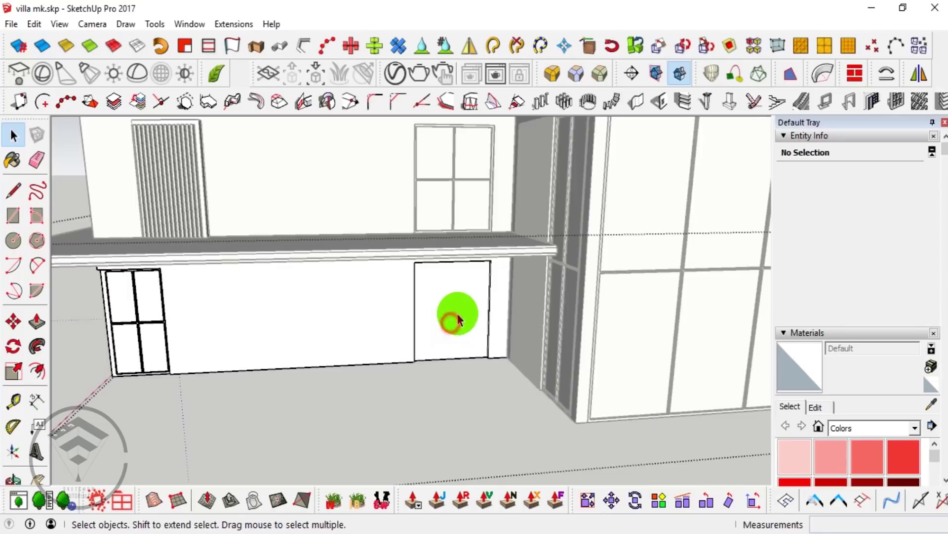
pyautogui.click(458, 315)
pyautogui.click(891, 101)
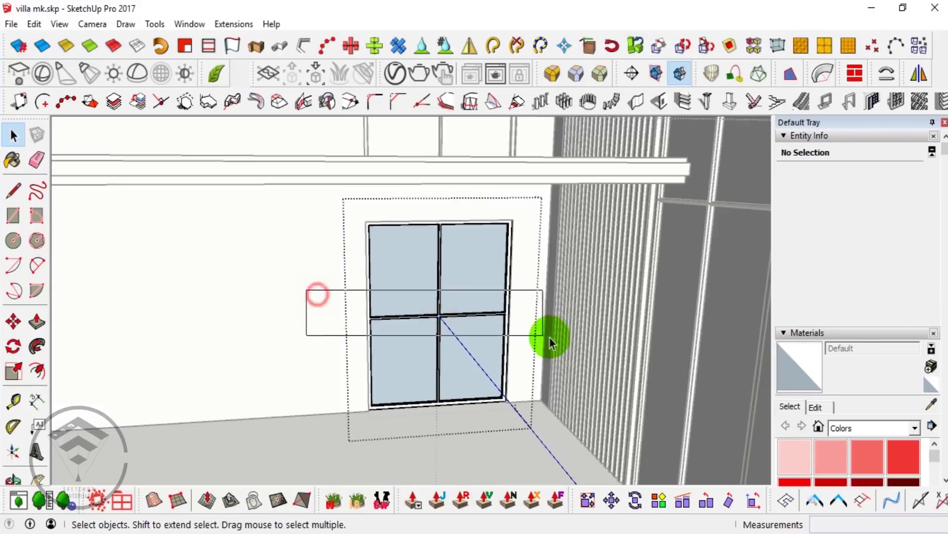
pyautogui.scroll(3, 509, 329)
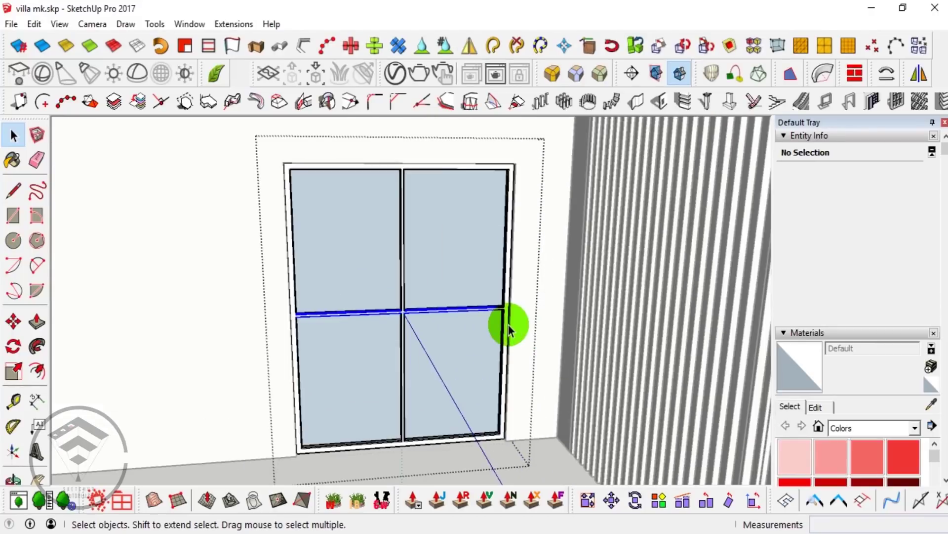
# - Shift the door's transom bar 0.17m and reverse its glass faces
pyautogui.click(475, 288)
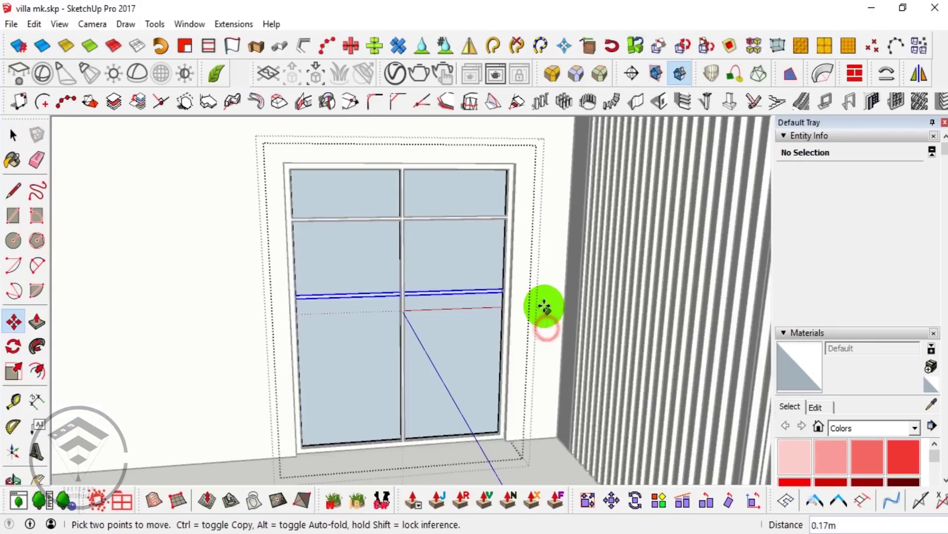
pyautogui.press('Return')
pyautogui.press('space')
pyautogui.rightClick(464, 292)
pyautogui.click(499, 228)
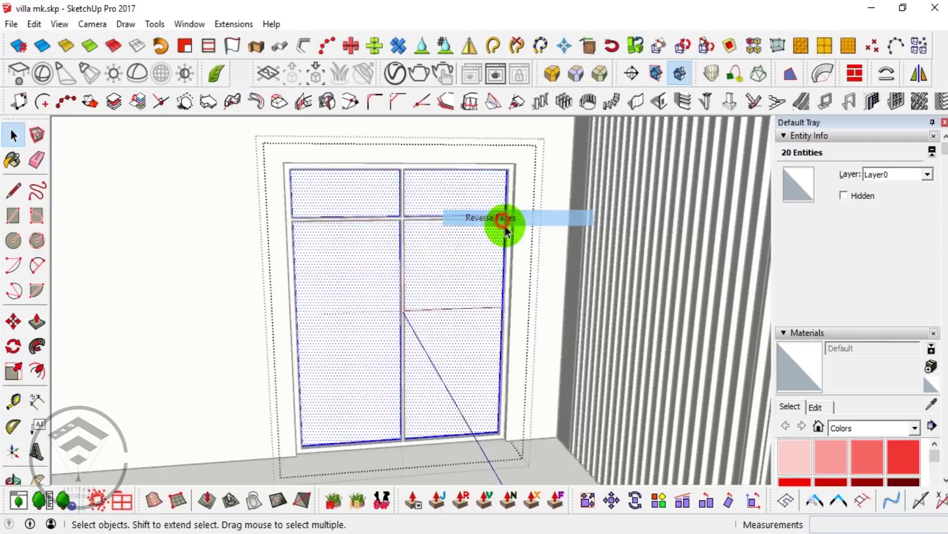
pyautogui.scroll(-3, 503, 310)
# - Orbit around the villa's front facade toward the balcony and door area
pyautogui.moveTo(503, 310)
pyautogui.mouseDown(button='middle')
pyautogui.moveTo(462, 302)
pyautogui.moveTo(546, 332)
pyautogui.moveTo(394, 313)
pyautogui.moveTo(418, 330)
pyautogui.moveTo(377, 346)
pyautogui.moveTo(387, 292)
pyautogui.mouseUp(button='middle')
pyautogui.scroll(3, 387, 292)
pyautogui.moveTo(271, 318)
pyautogui.mouseDown(button='middle')
pyautogui.moveTo(379, 294)
pyautogui.moveTo(496, 247)
pyautogui.moveTo(542, 290)
pyautogui.moveTo(494, 381)
pyautogui.moveTo(493, 402)
pyautogui.mouseUp(button='middle')
pyautogui.moveTo(531, 351)
pyautogui.mouseDown(button='middle')
pyautogui.moveTo(396, 421)
pyautogui.moveTo(324, 371)
pyautogui.moveTo(558, 253)
pyautogui.mouseUp(button='middle')
pyautogui.moveTo(464, 303)
pyautogui.mouseDown(button='middle')
pyautogui.moveTo(499, 281)
pyautogui.moveTo(499, 258)
pyautogui.moveTo(434, 303)
pyautogui.mouseUp(button='middle')
pyautogui.scroll(5, 410, 277)
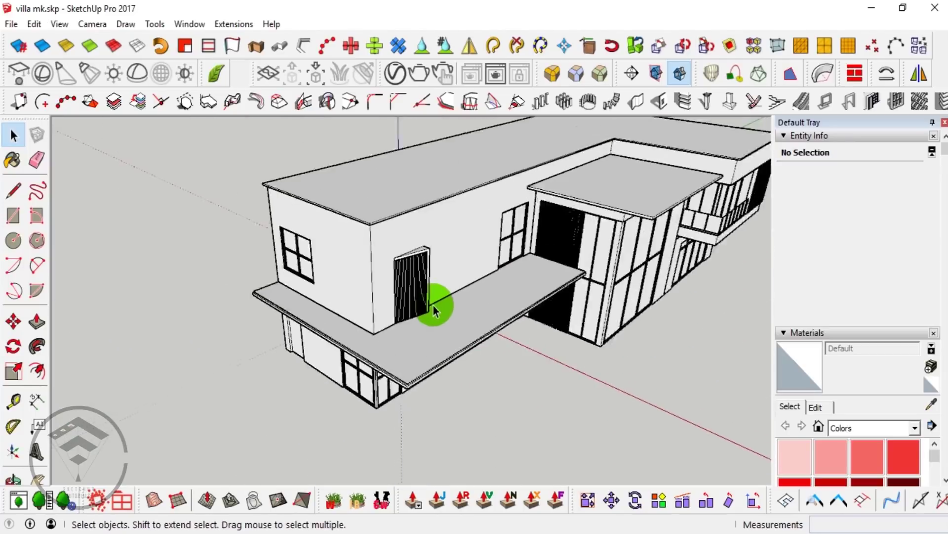
# - Fill the narrow door opening with a 2×2 glass panel using w3 0.02, and select its panes
pyautogui.scroll(-5, 459, 287)
pyautogui.moveTo(483, 271)
pyautogui.mouseDown(button='middle')
pyautogui.moveTo(375, 257)
pyautogui.moveTo(328, 182)
pyautogui.mouseUp(button='middle')
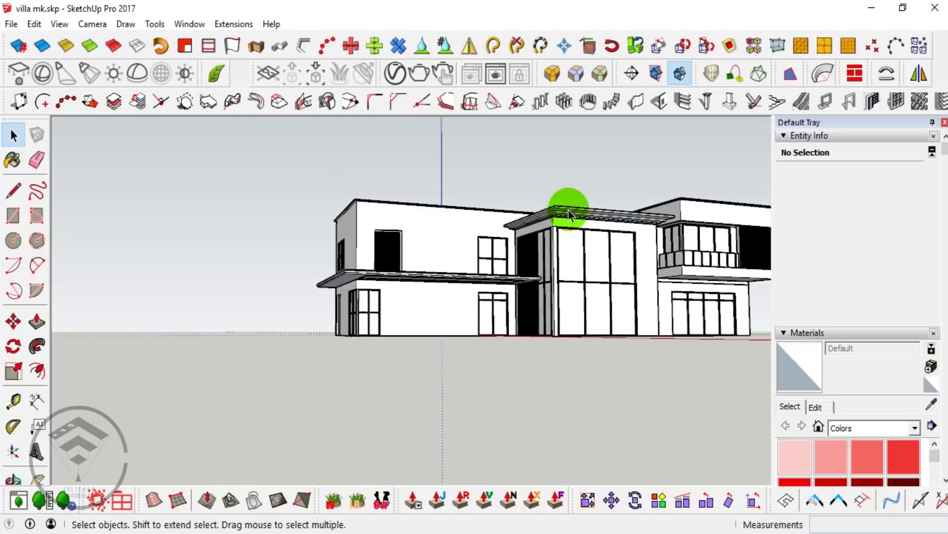
pyautogui.scroll(5, 555, 256)
pyautogui.moveTo(555, 257)
pyautogui.mouseDown(button='middle')
pyautogui.moveTo(625, 222)
pyautogui.moveTo(512, 243)
pyautogui.moveTo(371, 338)
pyautogui.mouseUp(button='middle')
pyautogui.scroll(-3, 523, 260)
pyautogui.scroll(6, 401, 293)
pyautogui.scroll(3, 400, 293)
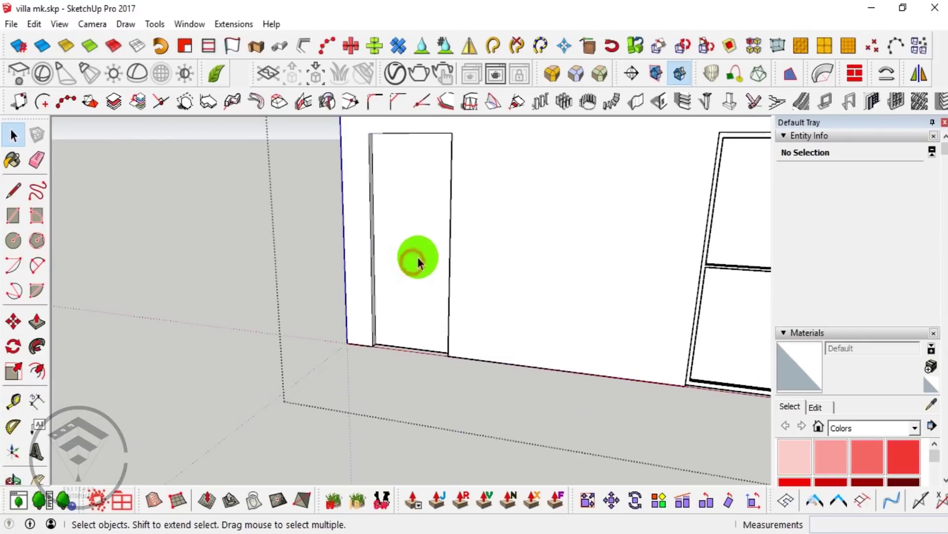
pyautogui.click(892, 110)
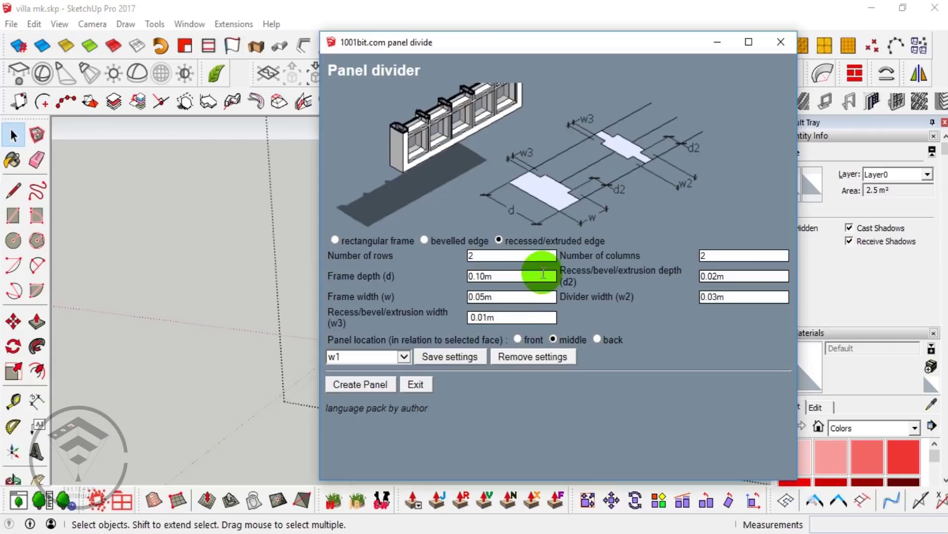
pyautogui.write('0.02')
pyautogui.click(336, 385)
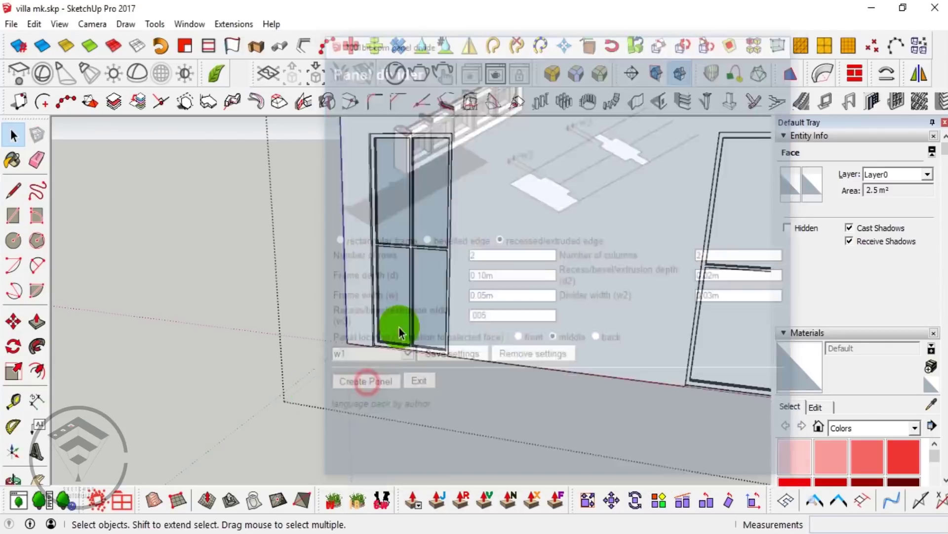
pyautogui.tripleClick(420, 276)
pyautogui.rightClick(434, 275)
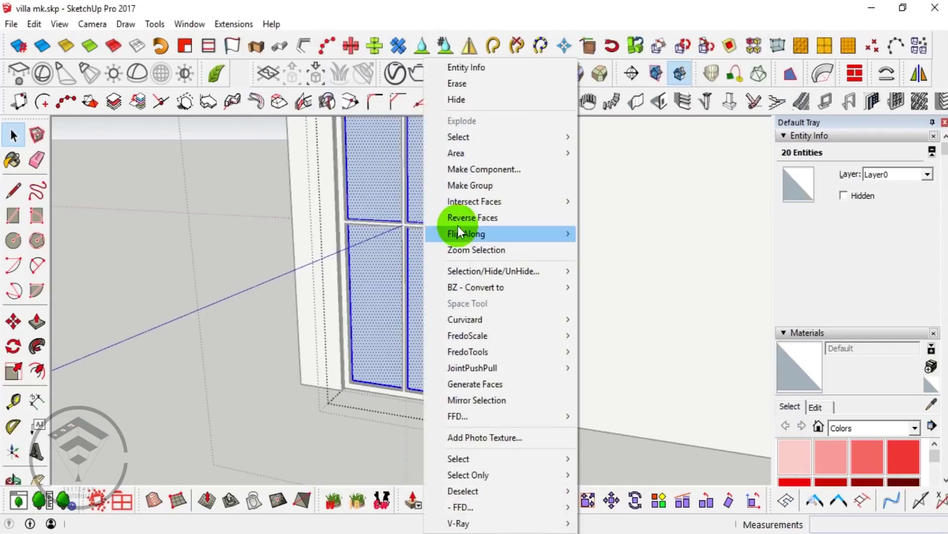
# - Reverse the new door panes' faces
pyautogui.click(460, 218)
pyautogui.scroll(-5, 325, 282)
pyautogui.scroll(5, 371, 331)
# - Start a line at the door's bottom corner, orbiting round the building toward the slatted wall
pyautogui.press('l')
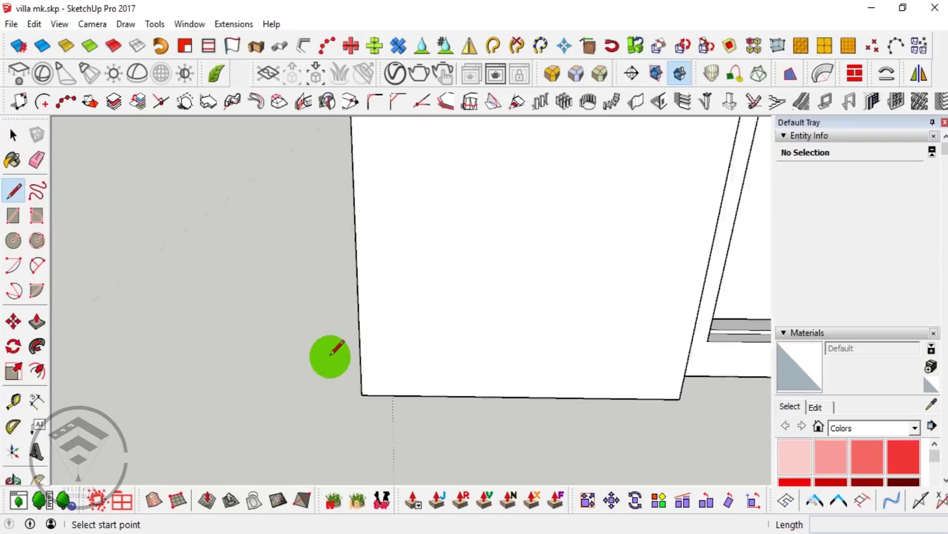
pyautogui.scroll(3, 313, 341)
pyautogui.scroll(-2, 311, 341)
pyautogui.moveTo(307, 343)
pyautogui.mouseDown(button='middle')
pyautogui.moveTo(275, 379)
pyautogui.moveTo(265, 333)
pyautogui.mouseUp(button='middle')
pyautogui.click(265, 333)
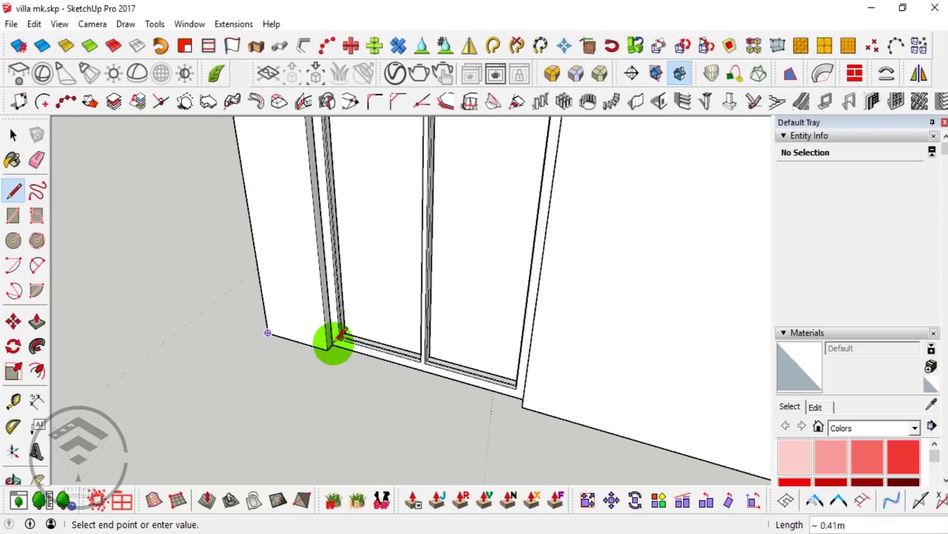
pyautogui.scroll(3, 334, 335)
pyautogui.moveTo(472, 362); pyautogui.dragTo(684, 310, button='middle')
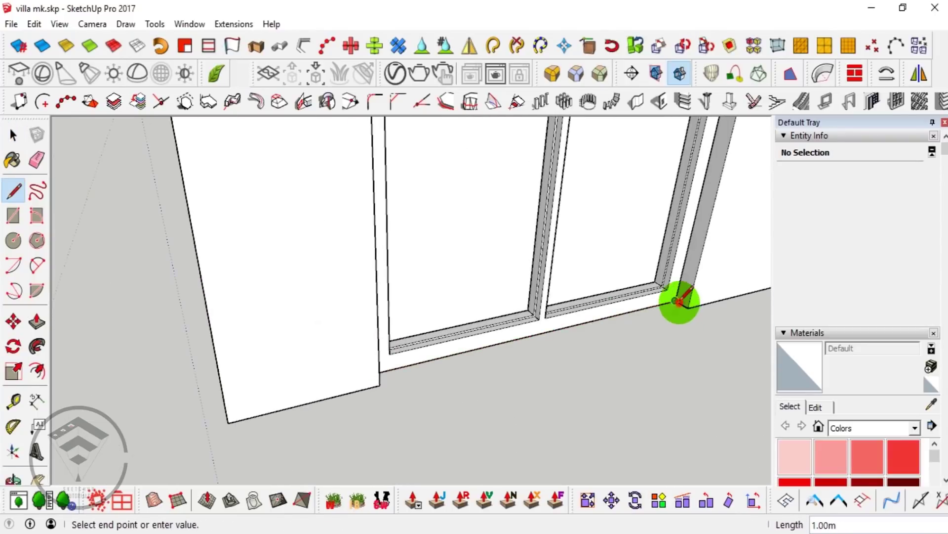
pyautogui.scroll(-5, 345, 243)
pyautogui.moveTo(345, 244); pyautogui.dragTo(395, 237, button='middle')
pyautogui.scroll(5, 322, 241)
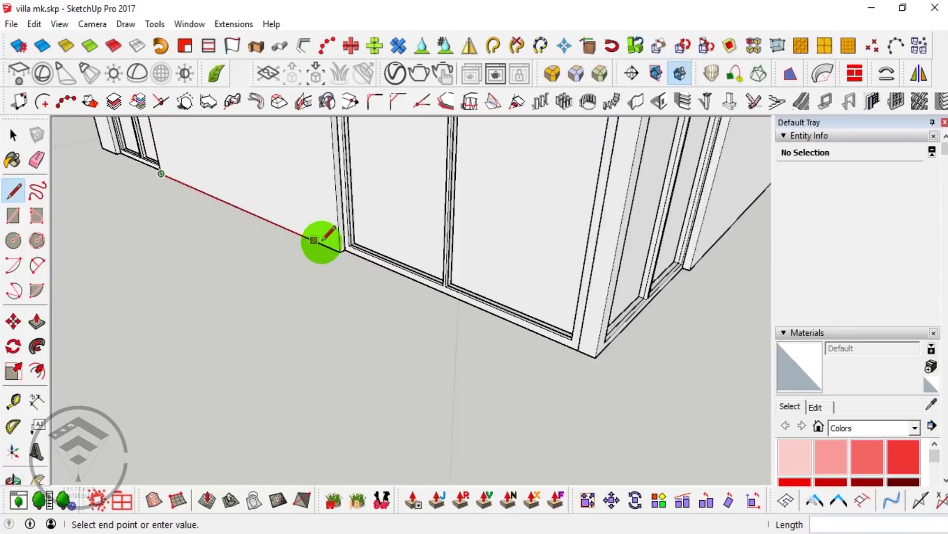
pyautogui.scroll(2, 343, 255)
pyautogui.moveTo(637, 334)
pyautogui.mouseDown(button='middle')
pyautogui.moveTo(425, 283)
pyautogui.moveTo(417, 333)
pyautogui.mouseUp(button='middle')
pyautogui.moveTo(438, 275)
pyautogui.mouseDown(button='middle')
pyautogui.moveTo(498, 345)
pyautogui.moveTo(64, 371)
pyautogui.mouseUp(button='middle')
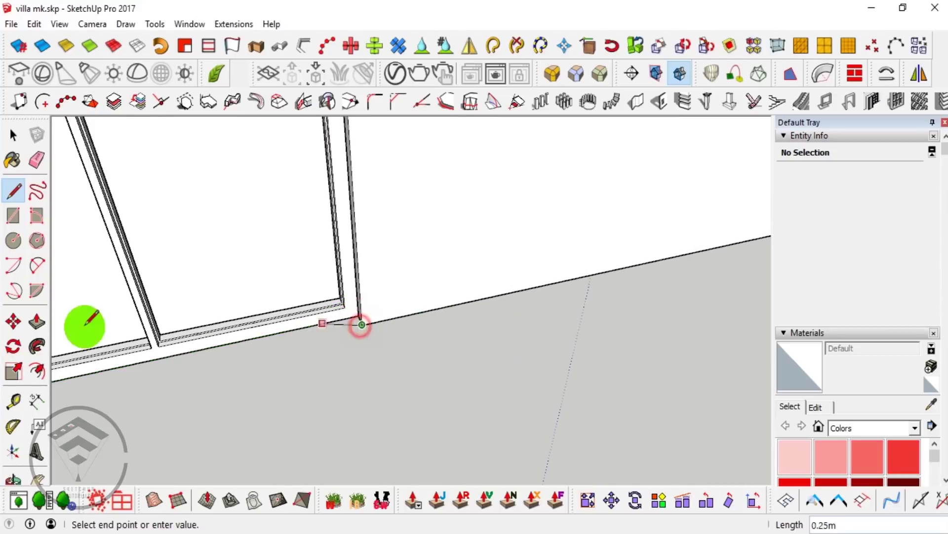
pyautogui.moveTo(428, 250)
pyautogui.mouseDown(button='middle')
pyautogui.moveTo(9, 351)
pyautogui.moveTo(203, 345)
pyautogui.moveTo(87, 390)
pyautogui.mouseUp(button='middle')
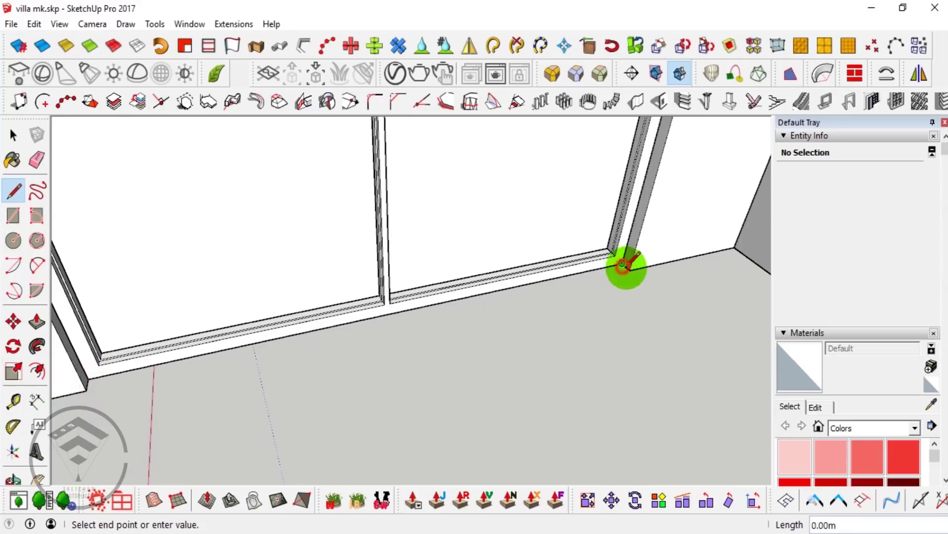
pyautogui.moveTo(735, 247)
pyautogui.mouseDown(button='middle')
pyautogui.moveTo(297, 250)
pyautogui.moveTo(322, 254)
pyautogui.moveTo(229, 288)
pyautogui.moveTo(275, 285)
pyautogui.moveTo(345, 318)
pyautogui.moveTo(371, 85)
pyautogui.mouseUp(button='middle')
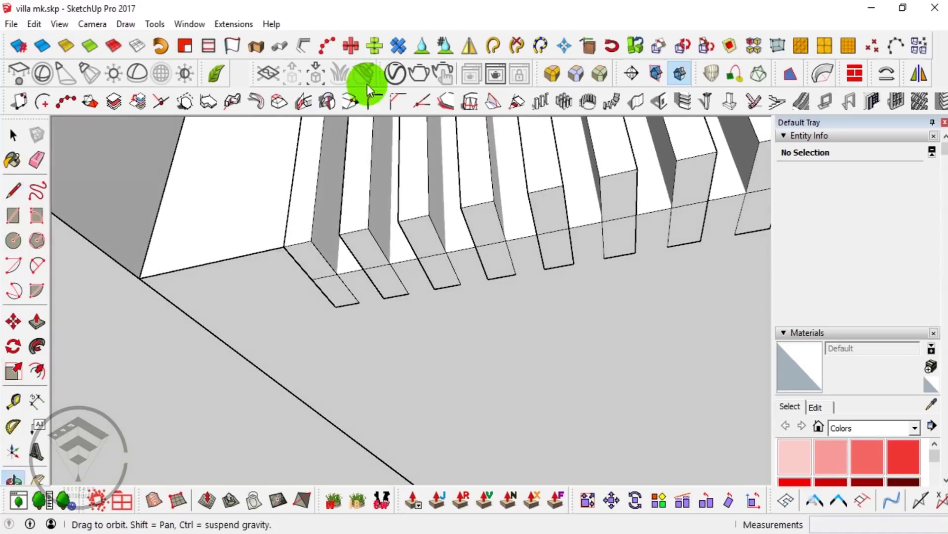
# - Trace line segments along the wall base to the frame corner and the wall corner
pyautogui.moveTo(311, 275)
pyautogui.mouseDown(button='middle')
pyautogui.moveTo(164, 318)
pyautogui.moveTo(239, 281)
pyautogui.moveTo(296, 272)
pyautogui.mouseUp(button='middle')
pyautogui.scroll(2, 299, 271)
pyautogui.scroll(-3, 298, 272)
pyautogui.moveTo(554, 220)
pyautogui.mouseDown(button='middle')
pyautogui.moveTo(360, 282)
pyautogui.moveTo(387, 286)
pyautogui.moveTo(330, 261)
pyautogui.moveTo(216, 260)
pyautogui.moveTo(627, 390)
pyautogui.moveTo(525, 318)
pyautogui.moveTo(544, 287)
pyautogui.moveTo(524, 254)
pyautogui.moveTo(372, 250)
pyautogui.moveTo(469, 261)
pyautogui.mouseUp(button='middle')
pyautogui.click(464, 278)
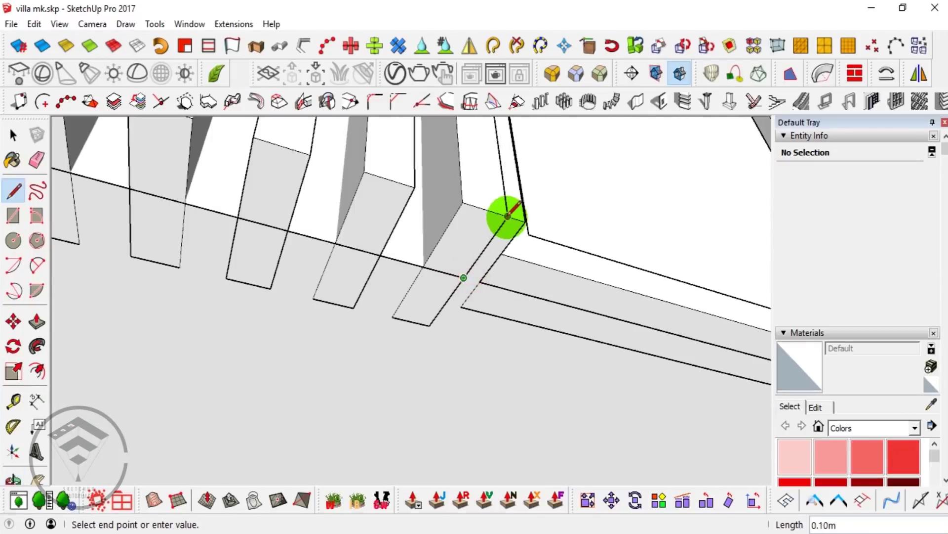
pyautogui.moveTo(501, 252)
pyautogui.mouseDown(button='middle')
pyautogui.moveTo(618, 277)
pyautogui.moveTo(353, 302)
pyautogui.moveTo(435, 330)
pyautogui.mouseUp(button='middle')
pyautogui.moveTo(547, 356)
pyautogui.mouseDown(button='middle')
pyautogui.moveTo(370, 339)
pyautogui.moveTo(424, 343)
pyautogui.moveTo(619, 309)
pyautogui.moveTo(341, 265)
pyautogui.moveTo(513, 312)
pyautogui.moveTo(491, 339)
pyautogui.moveTo(525, 277)
pyautogui.moveTo(431, 338)
pyautogui.moveTo(360, 222)
pyautogui.moveTo(93, 252)
pyautogui.moveTo(218, 282)
pyautogui.moveTo(417, 275)
pyautogui.moveTo(413, 254)
pyautogui.mouseUp(button='middle')
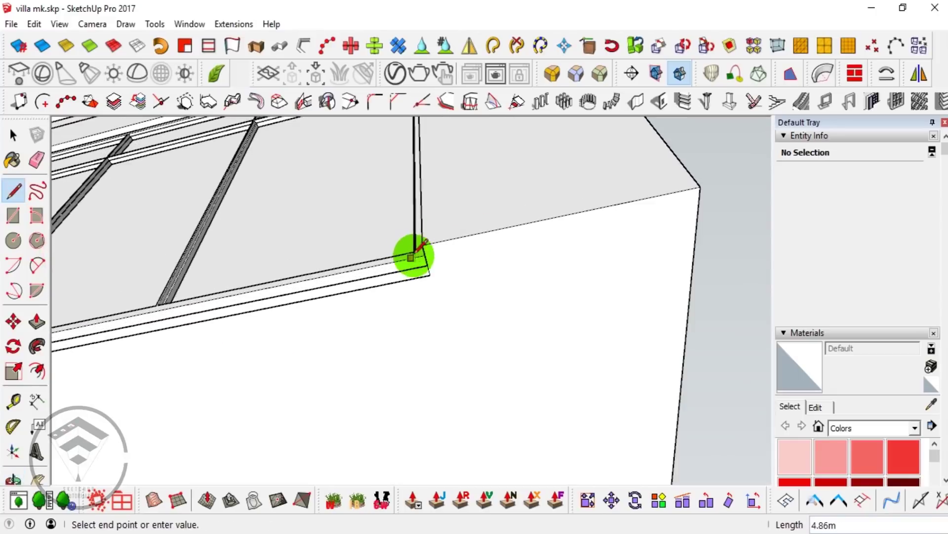
pyautogui.moveTo(671, 178)
pyautogui.mouseDown(button='middle')
pyautogui.moveTo(491, 399)
pyautogui.moveTo(388, 309)
pyautogui.moveTo(446, 278)
pyautogui.moveTo(521, 294)
pyautogui.moveTo(595, 233)
pyautogui.moveTo(547, 227)
pyautogui.moveTo(356, 356)
pyautogui.moveTo(527, 295)
pyautogui.mouseUp(button='middle')
pyautogui.click(519, 291)
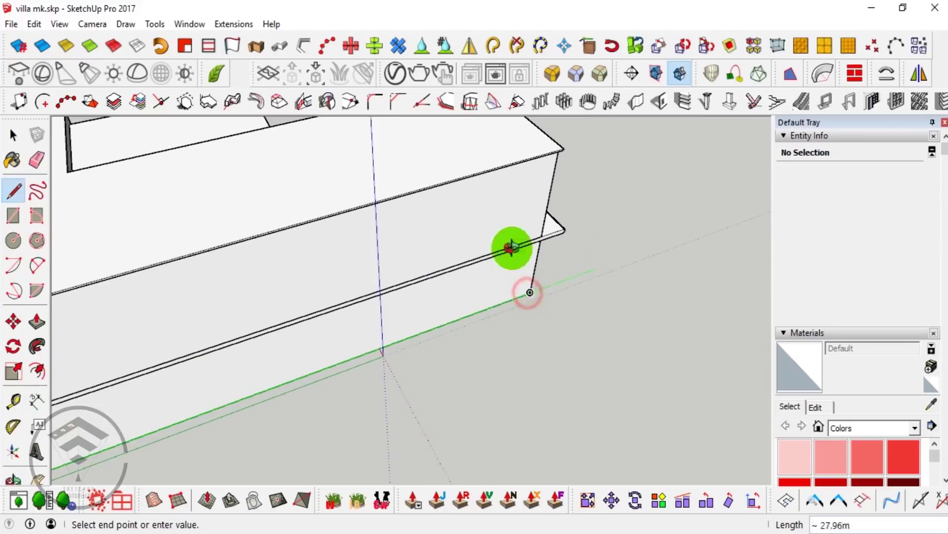
# - Finish the ground-level outline and select the house group
pyautogui.scroll(-5, 508, 248)
pyautogui.moveTo(509, 248); pyautogui.dragTo(426, 345, button='middle')
pyautogui.scroll(3, 339, 364)
pyautogui.scroll(3, 331, 374)
pyautogui.moveTo(332, 371)
pyautogui.mouseDown(button='middle')
pyautogui.moveTo(413, 346)
pyautogui.moveTo(420, 312)
pyautogui.moveTo(390, 265)
pyautogui.moveTo(429, 169)
pyautogui.moveTo(396, 292)
pyautogui.mouseUp(button='middle')
pyautogui.press('space')
pyautogui.press('space')
pyautogui.click(396, 292)
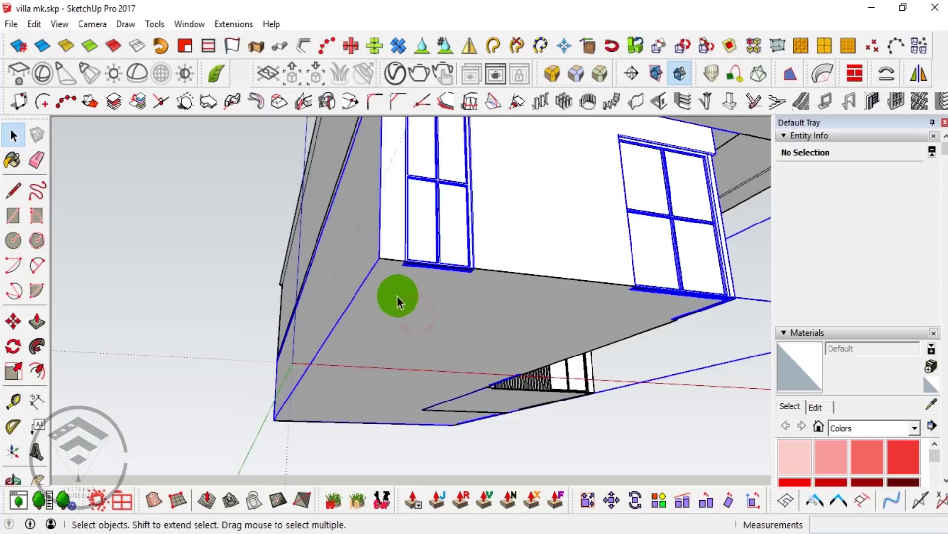
# - Try a line from the villa's bottom corner, entering the house group to reach its base
pyautogui.scroll(2, 365, 301)
pyautogui.press('l')
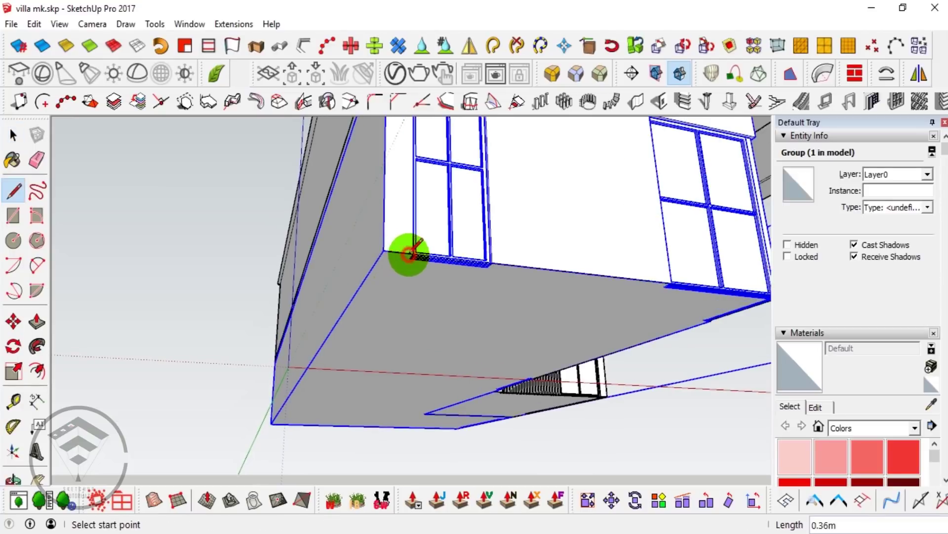
pyautogui.press('space')
pyautogui.press('l')
pyautogui.click(386, 249)
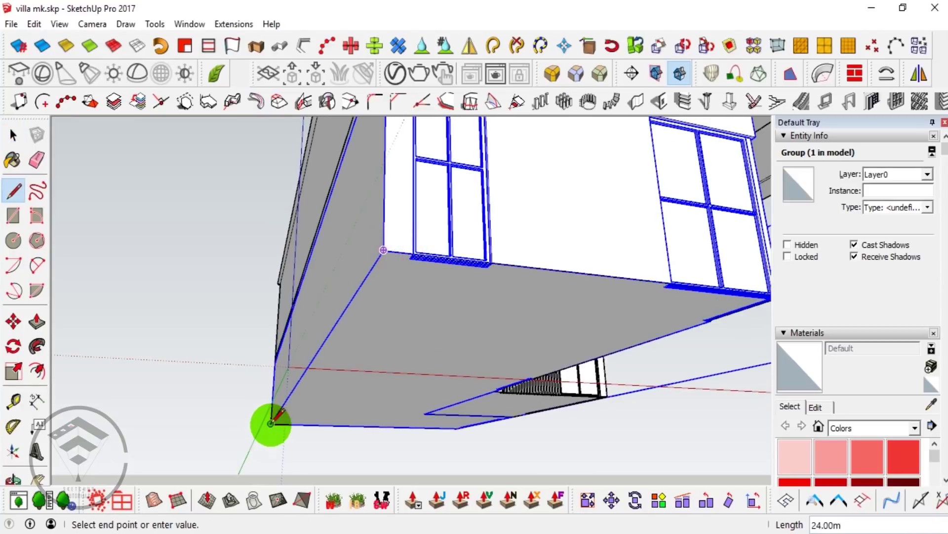
pyautogui.doubleClick(391, 370)
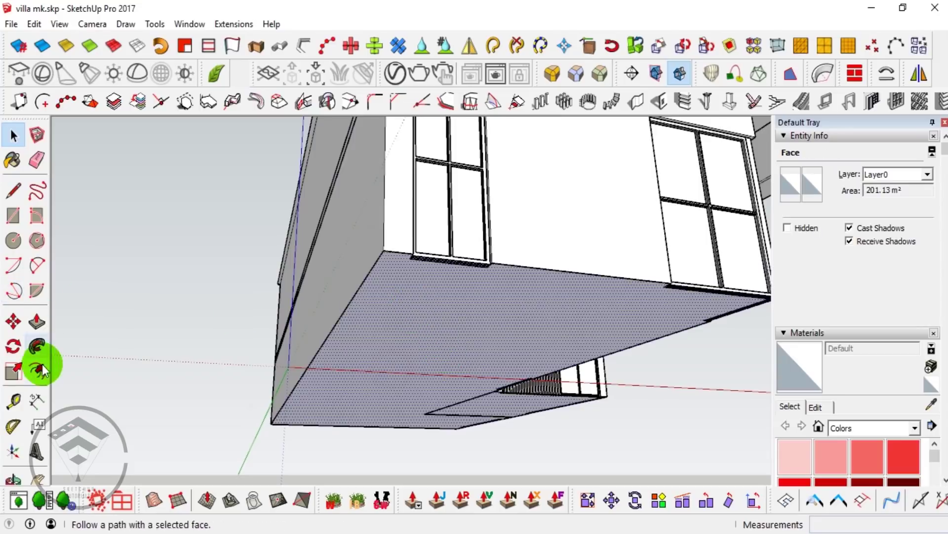
pyautogui.moveTo(382, 315); pyautogui.dragTo(434, 275, button='middle')
pyautogui.scroll(-2, 434, 275)
pyautogui.press('space')
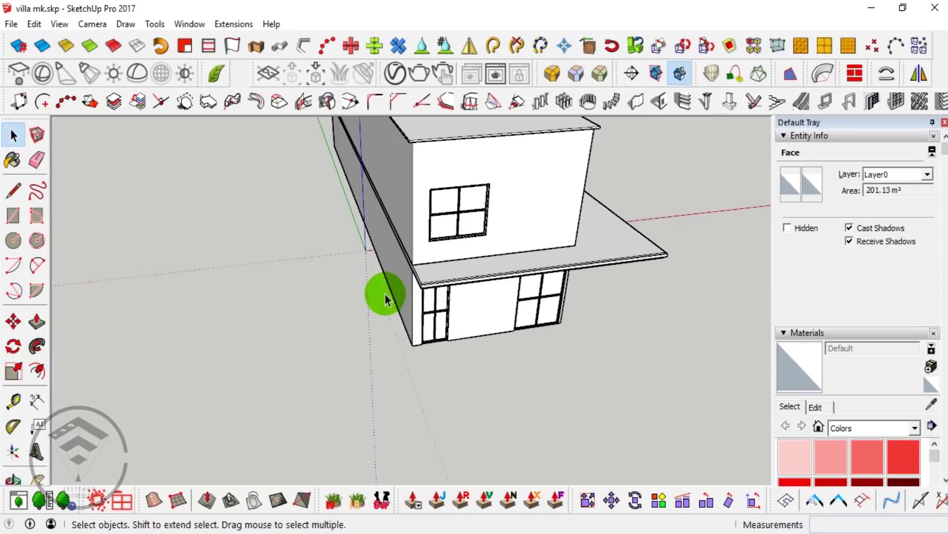
# - Draw a 201.13 m² ground rectangle stretched around the villa's footprint
pyautogui.press('r')
pyautogui.moveTo(391, 353); pyautogui.dragTo(322, 280, button='middle')
pyautogui.click(657, 424)
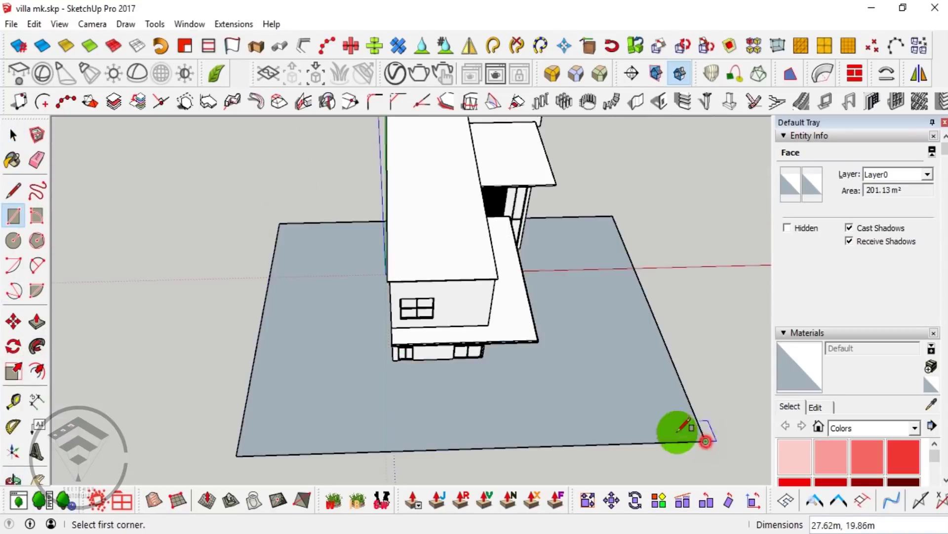
pyautogui.moveTo(657, 424); pyautogui.dragTo(184, 228, button='middle')
pyautogui.press('space')
pyautogui.click(491, 302)
pyautogui.scroll(3, 310, 281)
pyautogui.click(310, 282)
pyautogui.scroll(-3, 310, 282)
pyautogui.moveTo(345, 322); pyautogui.dragTo(254, 163, button='middle')
pyautogui.press('r')
pyautogui.click(728, 419)
# - Reverse the ground face so its front side faces up
pyautogui.press('space')
pyautogui.click(384, 328)
pyautogui.rightClick(390, 368)
pyautogui.click(426, 201)
pyautogui.moveTo(426, 270)
pyautogui.mouseDown(button='middle')
pyautogui.moveTo(460, 32)
pyautogui.moveTo(403, 407)
pyautogui.moveTo(467, 241)
pyautogui.moveTo(489, 260)
pyautogui.moveTo(453, 234)
pyautogui.mouseUp(button='middle')
# - Group the ground face together with the footprint outline
pyautogui.click(467, 241)
pyautogui.tripleClick(456, 212)
pyautogui.rightClick(454, 213)
pyautogui.click(465, 185)
pyautogui.moveTo(455, 201)
pyautogui.mouseDown(button='middle')
pyautogui.moveTo(476, 502)
pyautogui.moveTo(465, 424)
pyautogui.moveTo(497, 359)
pyautogui.moveTo(593, 409)
pyautogui.moveTo(509, 292)
pyautogui.moveTo(371, 283)
pyautogui.mouseUp(button='middle')
pyautogui.scroll(3, 497, 359)
pyautogui.press('l')
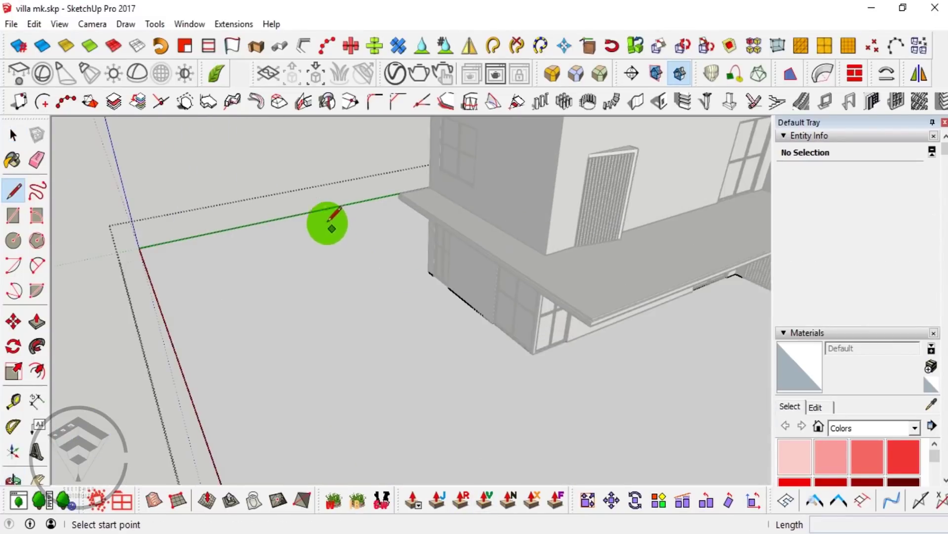
# - Trace an offset outline around the villa's base, splitting off an apron face
pyautogui.moveTo(511, 409); pyautogui.dragTo(300, 338, button='middle')
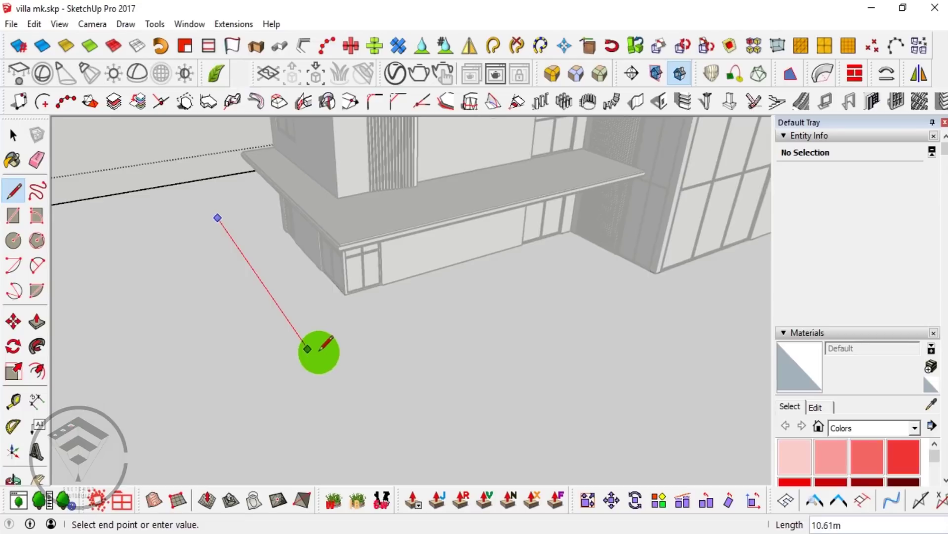
pyautogui.moveTo(372, 398)
pyautogui.mouseDown(button='middle')
pyautogui.moveTo(444, 358)
pyautogui.moveTo(441, 385)
pyautogui.mouseUp(button='middle')
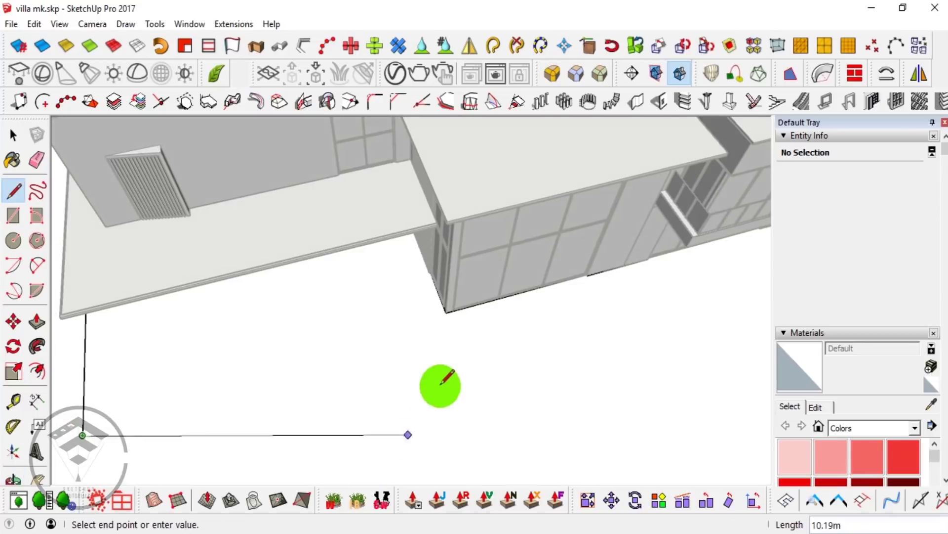
pyautogui.moveTo(439, 423)
pyautogui.mouseDown(button='middle')
pyautogui.moveTo(296, 406)
pyautogui.moveTo(262, 333)
pyautogui.moveTo(406, 418)
pyautogui.mouseUp(button='middle')
pyautogui.moveTo(540, 400); pyautogui.dragTo(215, 414, button='middle')
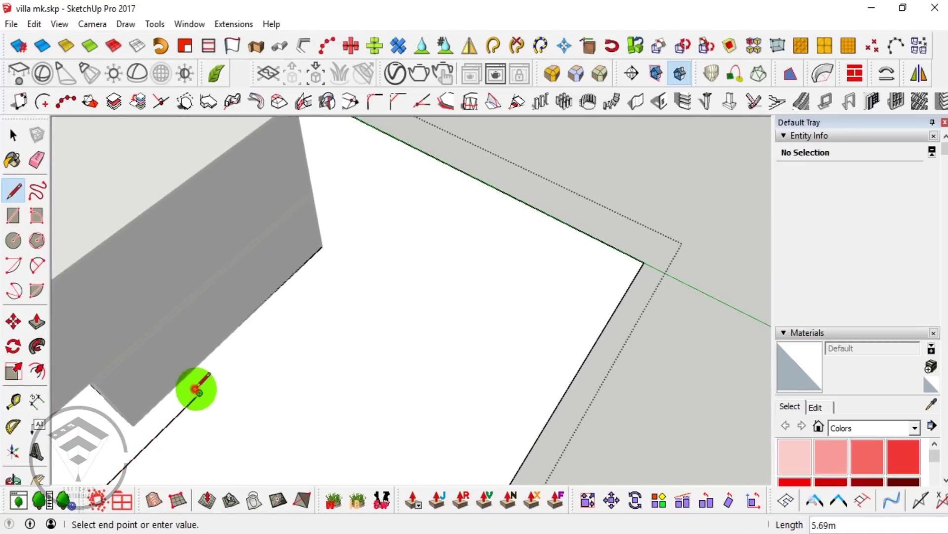
pyautogui.moveTo(248, 420); pyautogui.dragTo(415, 395, button='middle')
pyautogui.moveTo(147, 390); pyautogui.dragTo(410, 385, button='middle')
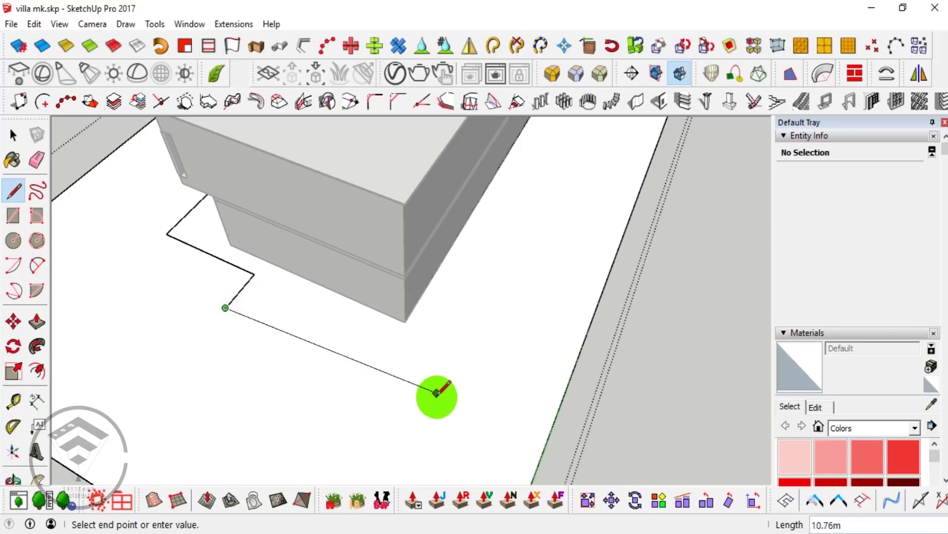
pyautogui.click(415, 399)
pyautogui.moveTo(449, 366); pyautogui.dragTo(478, 301, button='middle')
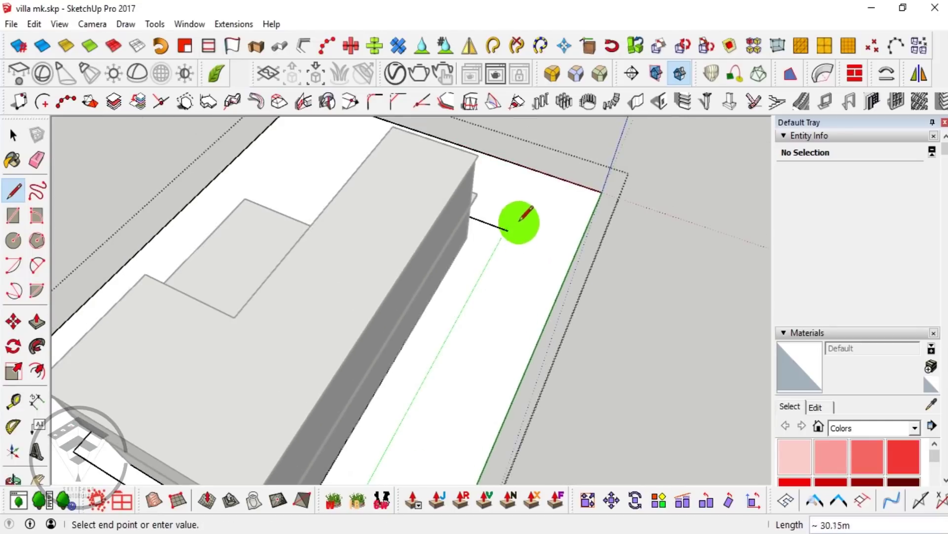
pyautogui.scroll(3, 517, 214)
pyautogui.press('e')
pyautogui.scroll(-3, 502, 233)
pyautogui.scroll(-5, 629, 257)
pyautogui.press('space')
pyautogui.moveTo(629, 256)
pyautogui.mouseDown(button='middle')
pyautogui.moveTo(438, 423)
pyautogui.moveTo(514, 395)
pyautogui.moveTo(470, 405)
pyautogui.mouseUp(button='middle')
# - Pick the apron face with Push/Pull, then cancel the first attempt
pyautogui.press('p')
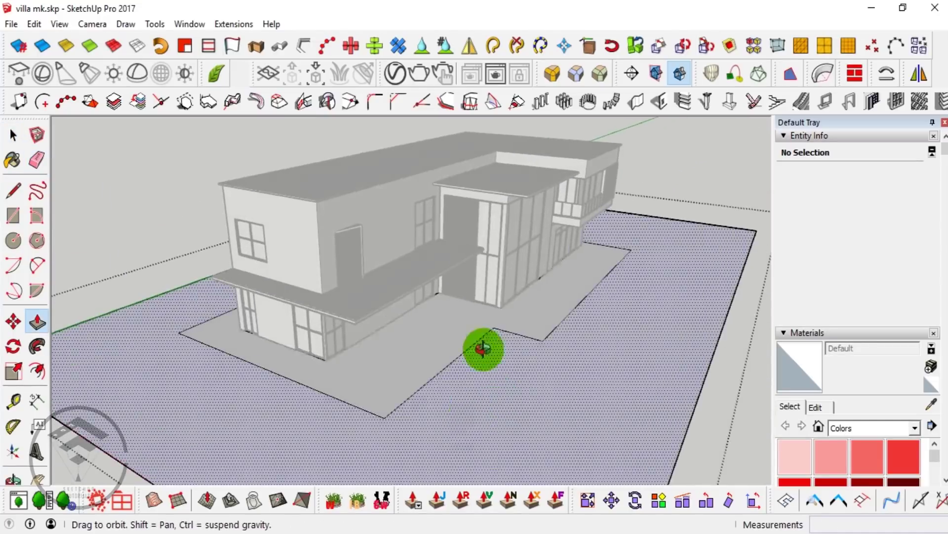
pyautogui.press('space')
pyautogui.moveTo(381, 339); pyautogui.dragTo(440, 516, button='middle')
pyautogui.press('p')
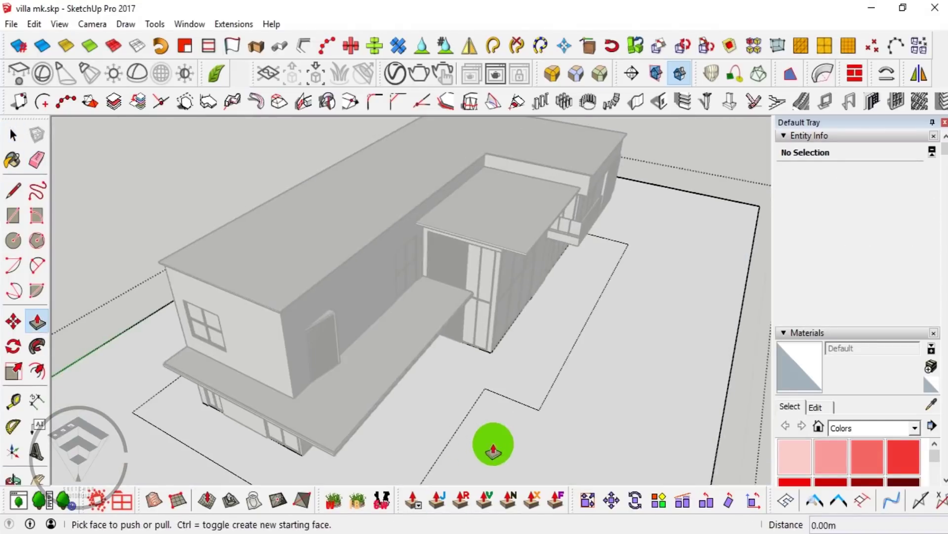
pyautogui.moveTo(490, 451); pyautogui.dragTo(494, 369, button='middle')
pyautogui.scroll(5, 494, 368)
pyautogui.click(460, 278)
pyautogui.moveTo(460, 305)
pyautogui.mouseDown(button='middle')
pyautogui.moveTo(493, 151)
pyautogui.moveTo(491, 191)
pyautogui.mouseUp(button='middle')
pyautogui.press('Escape')
# - Pull the apron up about 0.12 m into a thin raised platform
pyautogui.scroll(3, 457, 375)
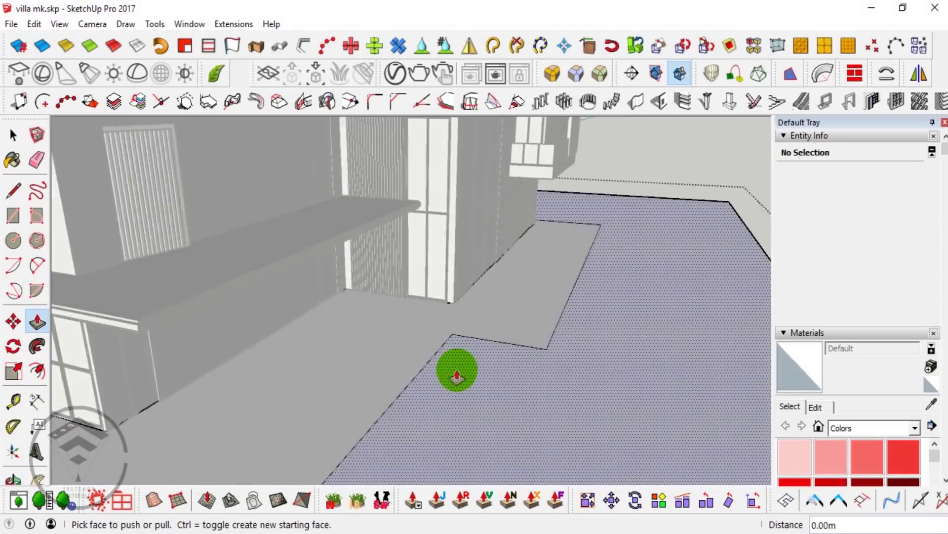
pyautogui.scroll(2, 457, 376)
pyautogui.click(451, 333)
pyautogui.press('Escape')
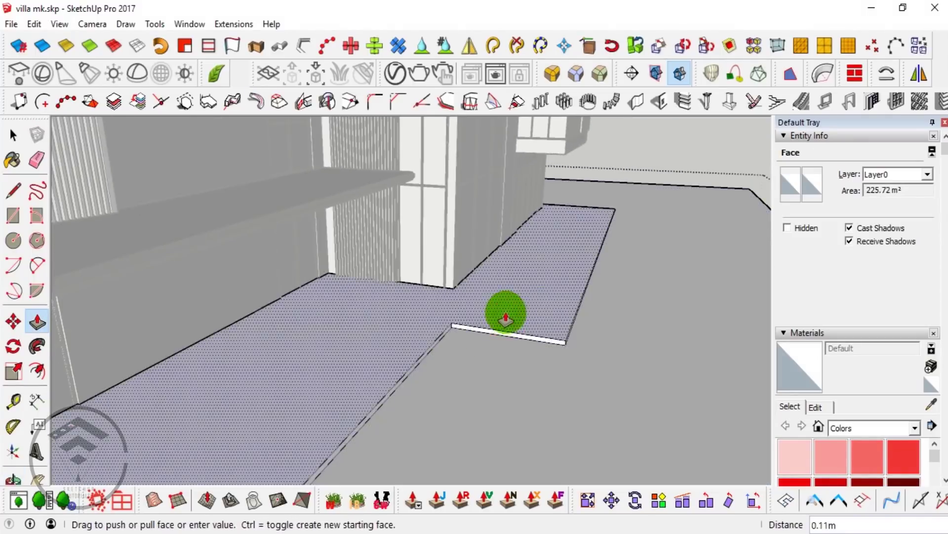
pyautogui.click(464, 368)
pyautogui.moveTo(354, 325)
pyautogui.mouseDown(button='middle')
pyautogui.moveTo(661, 214)
pyautogui.moveTo(546, 222)
pyautogui.mouseUp(button='middle')
pyautogui.press('e')
pyautogui.scroll(-2, 657, 198)
pyautogui.scroll(-3, 527, 229)
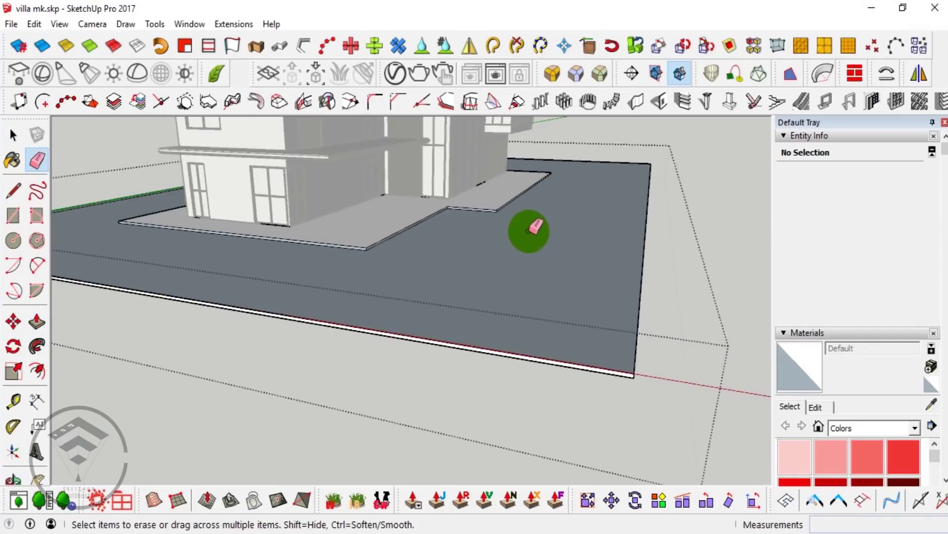
# - Orbit and zoom around the slab corner and house wall to inspect the plot
pyautogui.scroll(2, 487, 242)
pyautogui.scroll(-3, 616, 356)
pyautogui.moveTo(616, 356)
pyautogui.mouseDown(button='middle')
pyautogui.moveTo(746, 343)
pyautogui.moveTo(215, 286)
pyautogui.mouseUp(button='middle')
pyautogui.moveTo(131, 272)
pyautogui.mouseDown(button='middle')
pyautogui.moveTo(398, 394)
pyautogui.moveTo(541, 214)
pyautogui.mouseUp(button='middle')
pyautogui.scroll(-2, 541, 213)
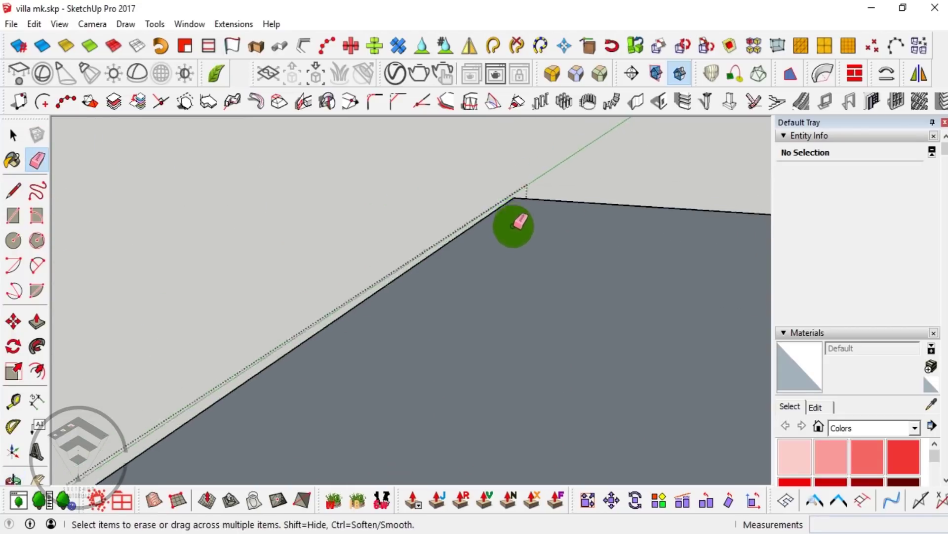
pyautogui.scroll(4, 494, 242)
pyautogui.scroll(-2, 490, 250)
pyautogui.scroll(-2, 381, 227)
pyautogui.scroll(-2, 360, 254)
pyautogui.moveTo(614, 297)
pyautogui.mouseDown(button='middle')
pyautogui.moveTo(352, 263)
pyautogui.moveTo(402, 248)
pyautogui.moveTo(489, 259)
pyautogui.mouseUp(button='middle')
pyautogui.scroll(2, 414, 255)
pyautogui.scroll(1, 419, 255)
pyautogui.scroll(-3, 390, 249)
# - Reverse the dark ground plot faces so their front side faces up
pyautogui.press('space')
pyautogui.scroll(-2, 527, 313)
pyautogui.scroll(2, 529, 307)
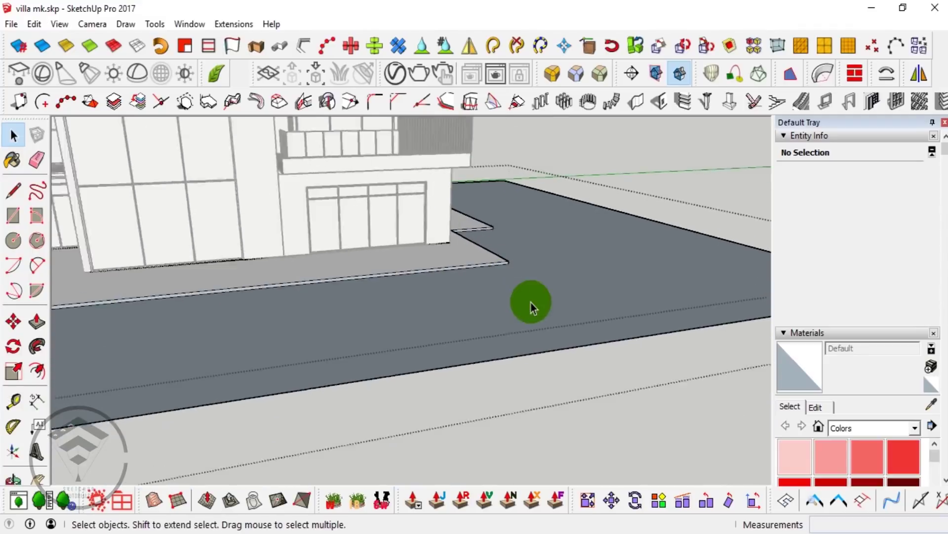
pyautogui.click(532, 306)
pyautogui.rightClick(531, 306)
pyautogui.click(582, 201)
pyautogui.scroll(-2, 414, 283)
pyautogui.moveTo(414, 283); pyautogui.dragTo(578, 352, button='middle')
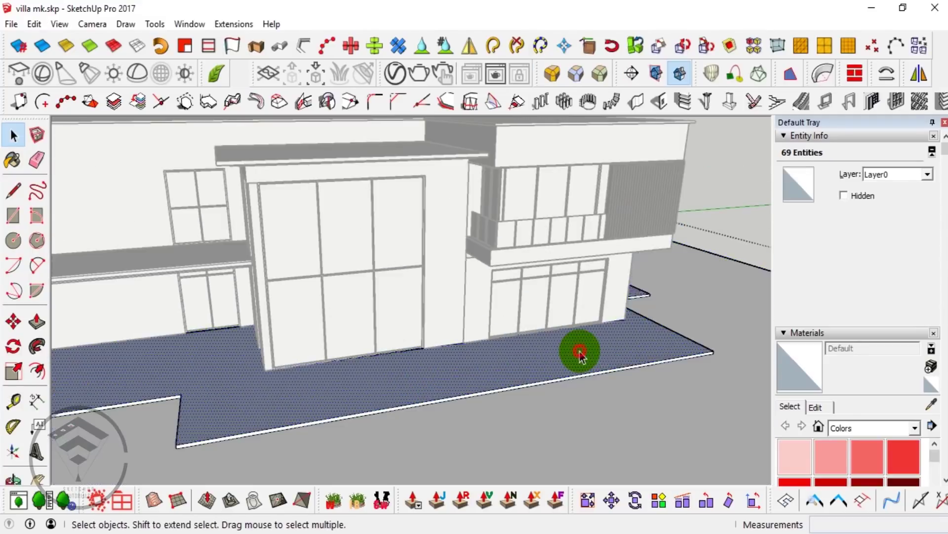
pyautogui.rightClick(579, 351)
pyautogui.click(636, 212)
pyautogui.scroll(-3, 629, 334)
# - Make the ground plot face and its edges a separate group
pyautogui.moveTo(630, 334)
pyautogui.mouseDown(button='middle')
pyautogui.moveTo(637, 283)
pyautogui.moveTo(627, 136)
pyautogui.moveTo(499, 376)
pyautogui.mouseUp(button='middle')
pyautogui.scroll(3, 499, 375)
pyautogui.scroll(2, 453, 352)
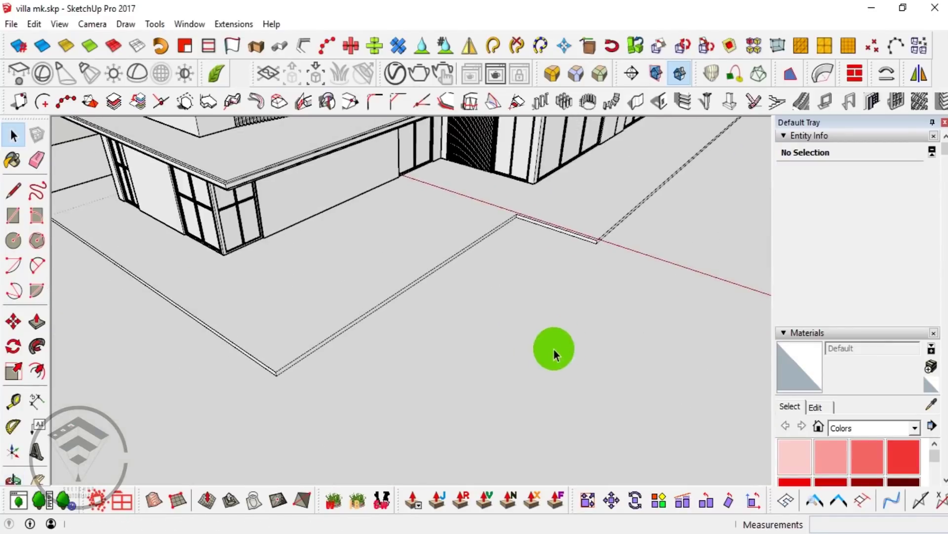
pyautogui.moveTo(565, 344); pyautogui.dragTo(451, 445, button='middle')
pyautogui.scroll(2, 493, 416)
pyautogui.scroll(-4, 493, 416)
pyautogui.moveTo(493, 416)
pyautogui.mouseDown(button='middle')
pyautogui.moveTo(674, 319)
pyautogui.moveTo(536, 393)
pyautogui.moveTo(503, 351)
pyautogui.moveTo(463, 428)
pyautogui.mouseUp(button='middle')
pyautogui.doubleClick(497, 424)
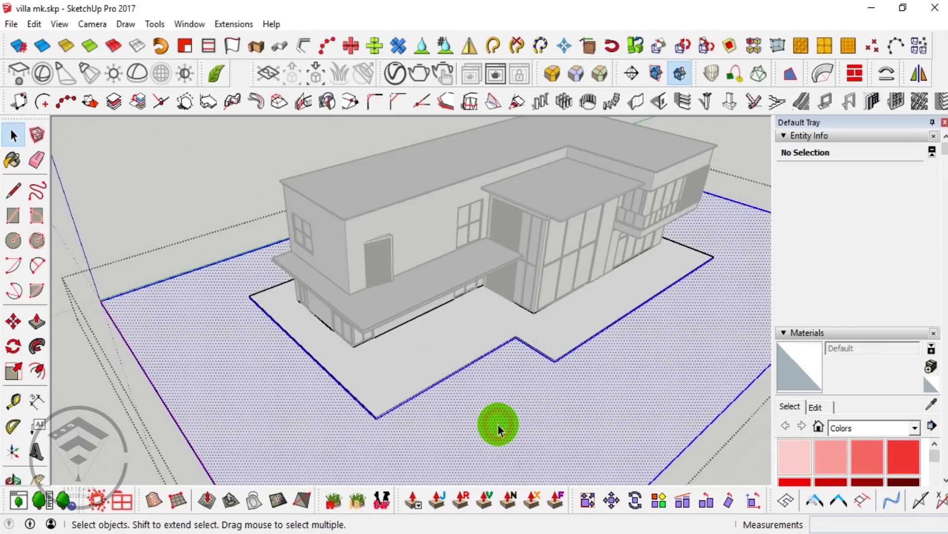
pyautogui.rightClick(498, 424)
pyautogui.click(545, 173)
pyautogui.moveTo(610, 364)
pyautogui.mouseDown(button='middle')
pyautogui.moveTo(482, 377)
pyautogui.moveTo(570, 408)
pyautogui.moveTo(281, 381)
pyautogui.moveTo(559, 438)
pyautogui.moveTo(490, 383)
pyautogui.moveTo(526, 379)
pyautogui.moveTo(366, 393)
pyautogui.mouseUp(button='middle')
# - Draw a thin wall base along one plot edge and raise it into a low wall
pyautogui.press('r')
pyautogui.click(422, 189)
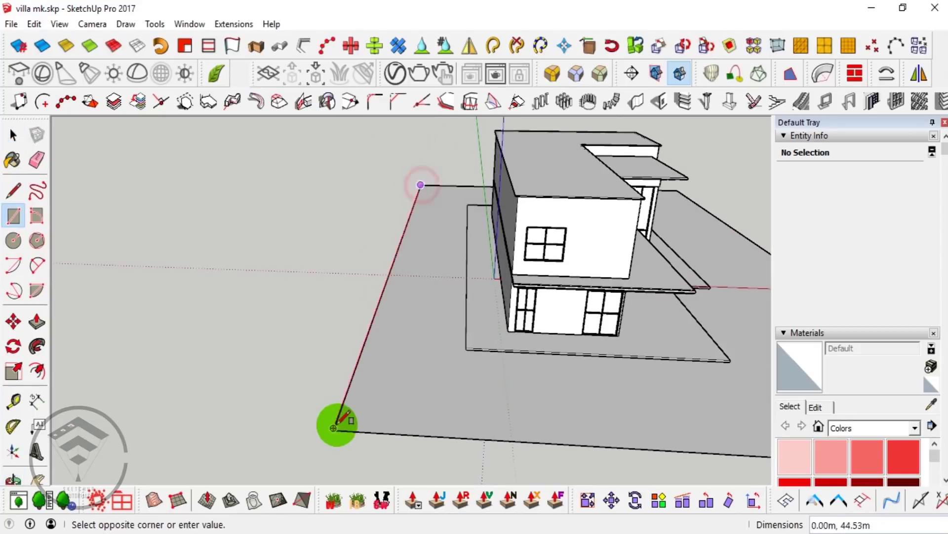
pyautogui.scroll(3, 334, 425)
pyautogui.click(332, 435)
pyautogui.press('p')
pyautogui.click(333, 435)
pyautogui.moveTo(335, 377)
pyautogui.mouseDown(button='middle')
pyautogui.moveTo(370, 366)
pyautogui.moveTo(285, 354)
pyautogui.moveTo(331, 417)
pyautogui.mouseUp(button='middle')
pyautogui.click(328, 350)
# - Outline a face on the wall end and push it to extend the wall
pyautogui.press('r')
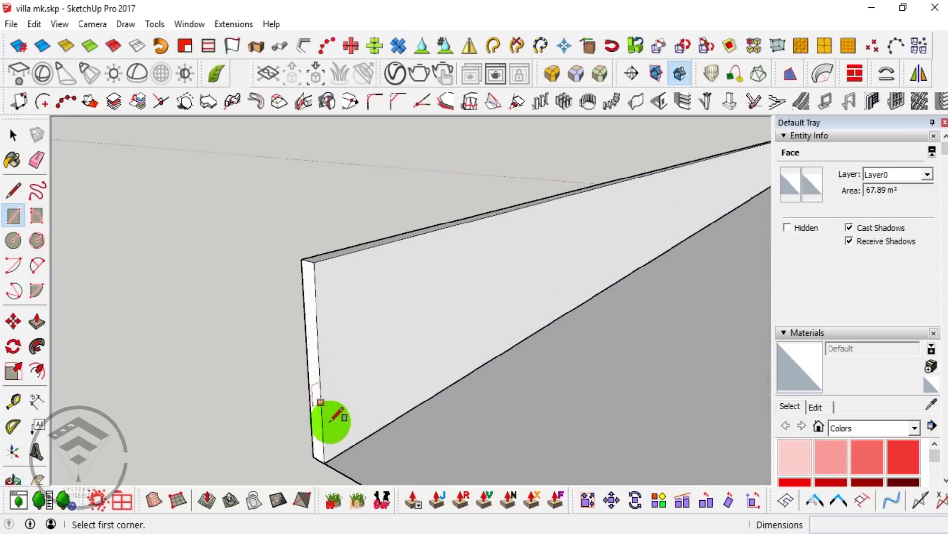
pyautogui.click(316, 262)
pyautogui.press('space')
pyautogui.press('p')
pyautogui.click(328, 301)
pyautogui.moveTo(353, 334)
pyautogui.mouseDown(button='middle')
pyautogui.moveTo(408, 322)
pyautogui.moveTo(458, 405)
pyautogui.mouseUp(button='middle')
pyautogui.scroll(3, 458, 405)
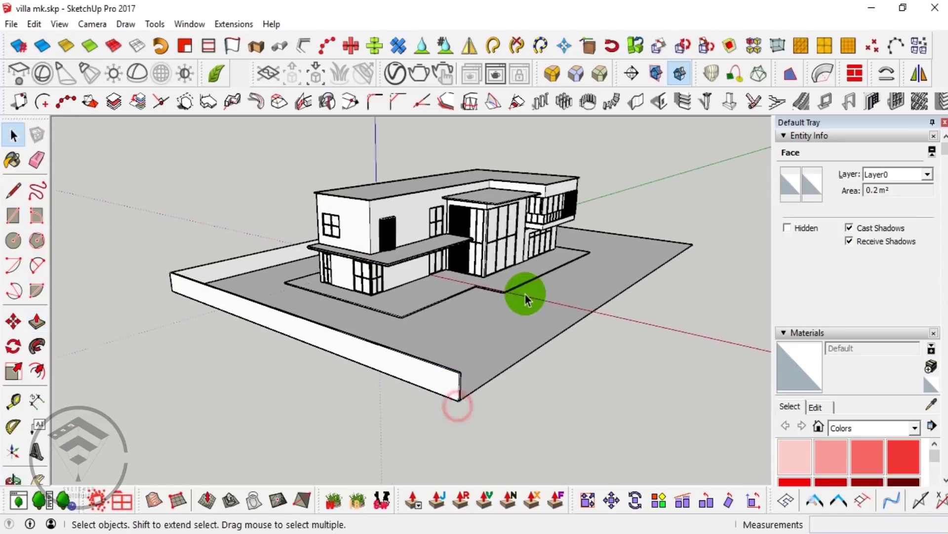
pyautogui.scroll(-3, 444, 345)
pyautogui.scroll(8, 502, 262)
pyautogui.scroll(2, 491, 267)
# - Extend the boundary wall along the next edge of the plot
pyautogui.press('r')
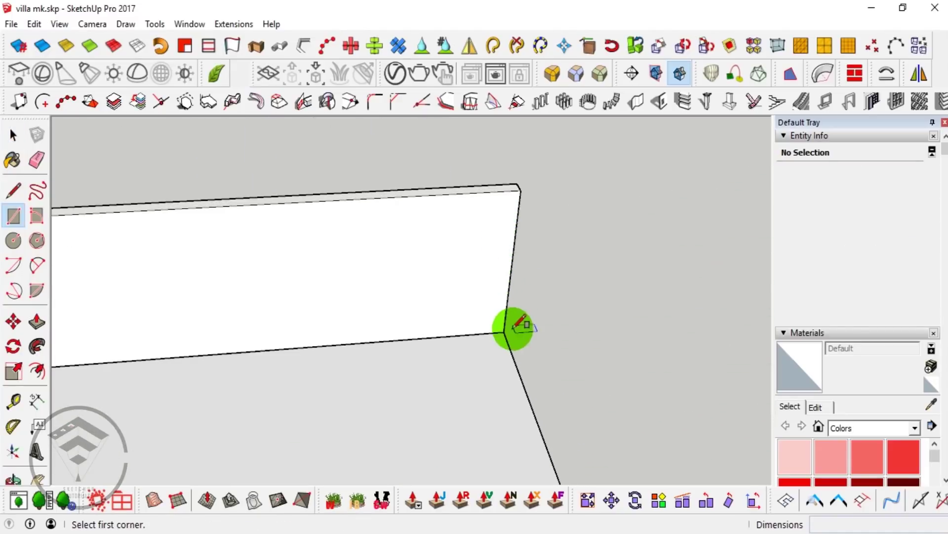
pyautogui.click(515, 210)
pyautogui.scroll(-2, 493, 277)
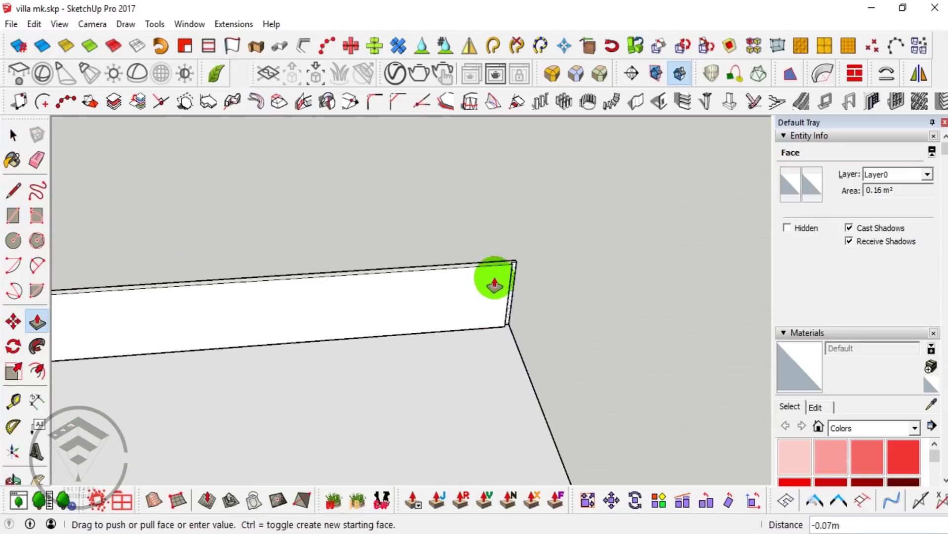
pyautogui.scroll(-2, 485, 285)
pyautogui.scroll(-4, 485, 286)
pyautogui.moveTo(485, 286)
pyautogui.mouseDown(button='middle')
pyautogui.moveTo(464, 268)
pyautogui.moveTo(492, 299)
pyautogui.mouseUp(button='middle')
# - Orbit to a high angle over the villa to review the boundary wall
pyautogui.moveTo(326, 266); pyautogui.dragTo(445, 396, button='middle')
pyautogui.scroll(4, 377, 400)
pyautogui.scroll(4, 446, 214)
pyautogui.scroll(-3, 446, 215)
pyautogui.moveTo(446, 214)
pyautogui.mouseDown(button='middle')
pyautogui.moveTo(482, 281)
pyautogui.moveTo(445, 249)
pyautogui.moveTo(487, 264)
pyautogui.moveTo(417, 339)
pyautogui.moveTo(430, 406)
pyautogui.mouseUp(button='middle')
pyautogui.scroll(-2, 482, 282)
pyautogui.scroll(-3, 486, 265)
pyautogui.scroll(-3, 417, 339)
pyautogui.scroll(3, 555, 313)
pyautogui.moveTo(554, 313)
pyautogui.mouseDown(button='middle')
pyautogui.moveTo(406, 460)
pyautogui.moveTo(464, 425)
pyautogui.mouseUp(button='middle')
pyautogui.scroll(-2, 491, 258)
pyautogui.press('space')
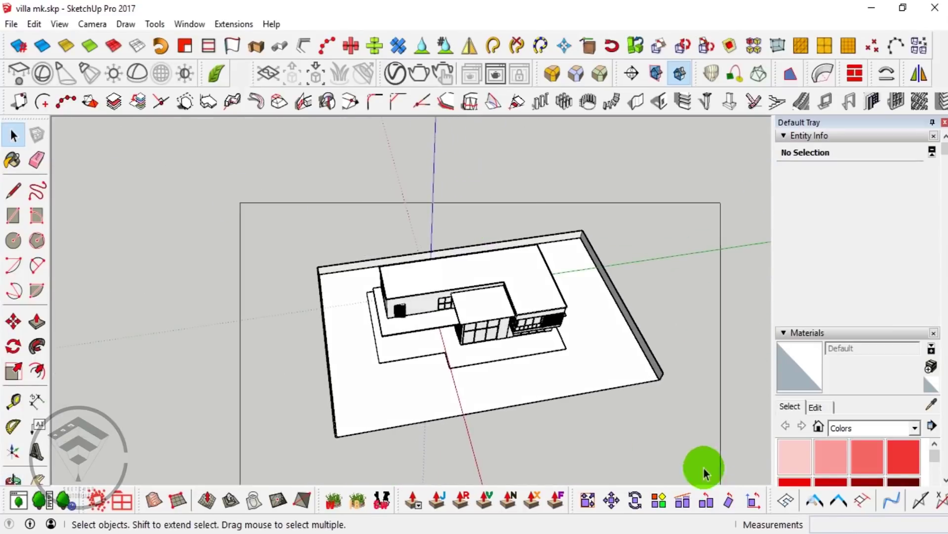
# - Scale the selected villa down by about 0.92 with the Scale tool, then deselect it
pyautogui.click(312, 340)
pyautogui.press('s')
pyautogui.scroll(3, 312, 340)
pyautogui.moveTo(270, 317); pyautogui.dragTo(321, 314)
pyautogui.press('space')
pyautogui.scroll(-3, 491, 378)
pyautogui.click(370, 448)
pyautogui.scroll(5, 371, 363)
# - Orbit around the scaled villa, ending at eye level with the facade
pyautogui.moveTo(370, 363)
pyautogui.mouseDown(button='middle')
pyautogui.moveTo(449, 251)
pyautogui.moveTo(566, 170)
pyautogui.mouseUp(button='middle')
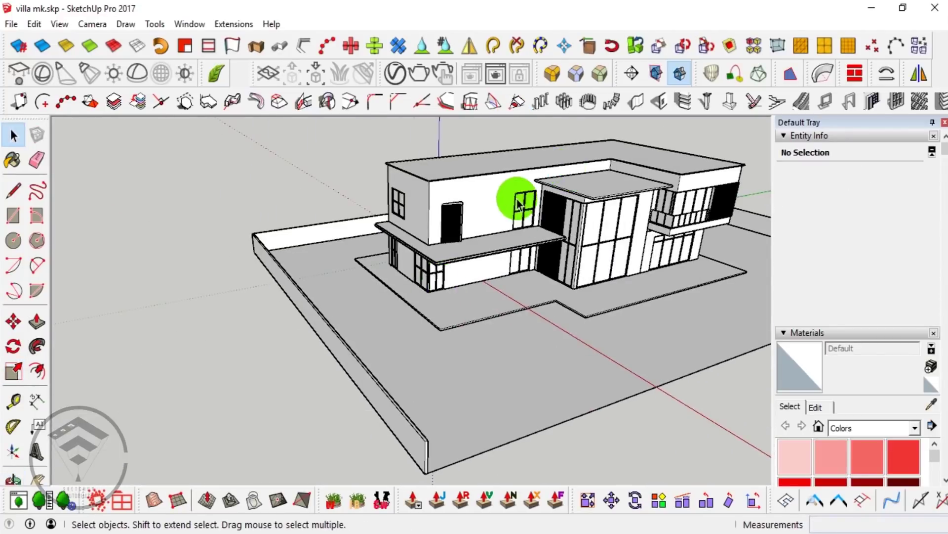
pyautogui.scroll(2, 513, 271)
pyautogui.scroll(-3, 432, 261)
pyautogui.moveTo(433, 261)
pyautogui.mouseDown(button='middle')
pyautogui.moveTo(501, 290)
pyautogui.moveTo(428, 378)
pyautogui.mouseUp(button='middle')
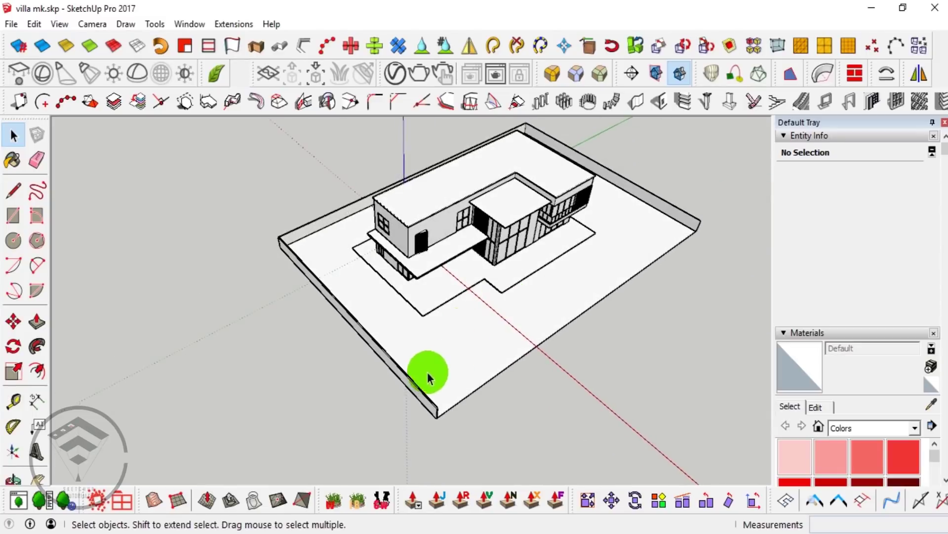
pyautogui.rightClick(296, 227)
pyautogui.click(260, 300)
pyautogui.moveTo(260, 301)
pyautogui.mouseDown(button='middle')
pyautogui.moveTo(402, 286)
pyautogui.moveTo(468, 258)
pyautogui.moveTo(438, 376)
pyautogui.mouseUp(button='middle')
pyautogui.scroll(3, 398, 403)
pyautogui.moveTo(398, 402)
pyautogui.mouseDown(button='middle')
pyautogui.moveTo(334, 334)
pyautogui.moveTo(244, 303)
pyautogui.moveTo(404, 259)
pyautogui.moveTo(709, 317)
pyautogui.moveTo(355, 334)
pyautogui.mouseUp(button='middle')
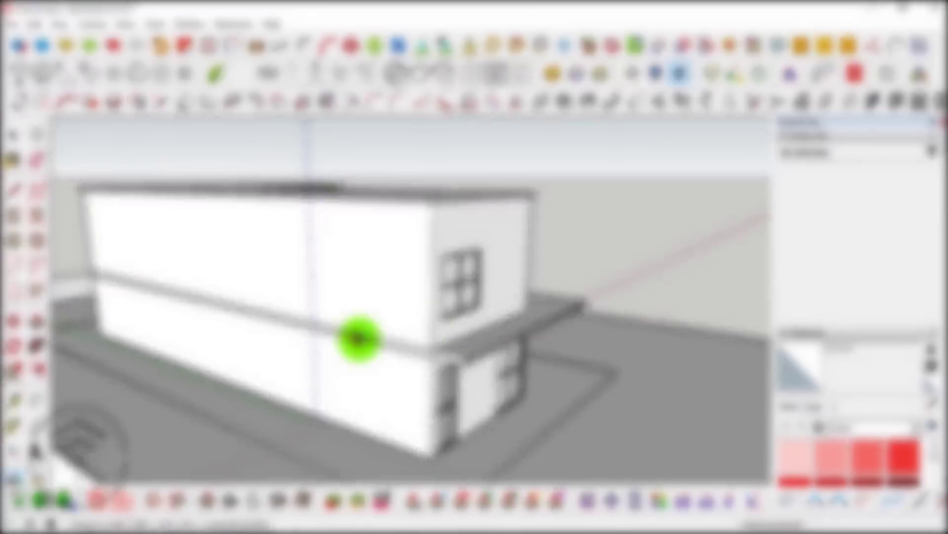
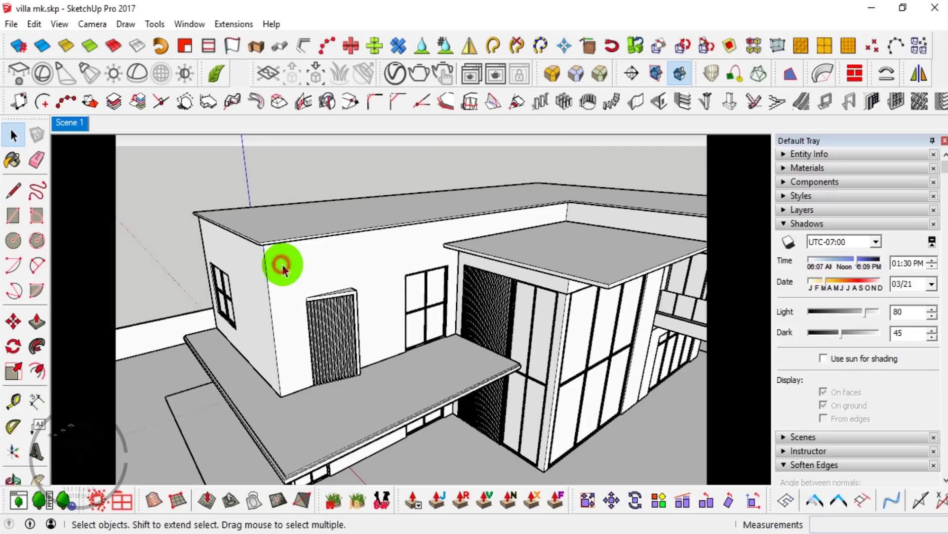
# - Select the villa's building group and orbit in close over its roof
pyautogui.click(283, 267)
pyautogui.moveTo(348, 194); pyautogui.dragTo(322, 206, button='middle')
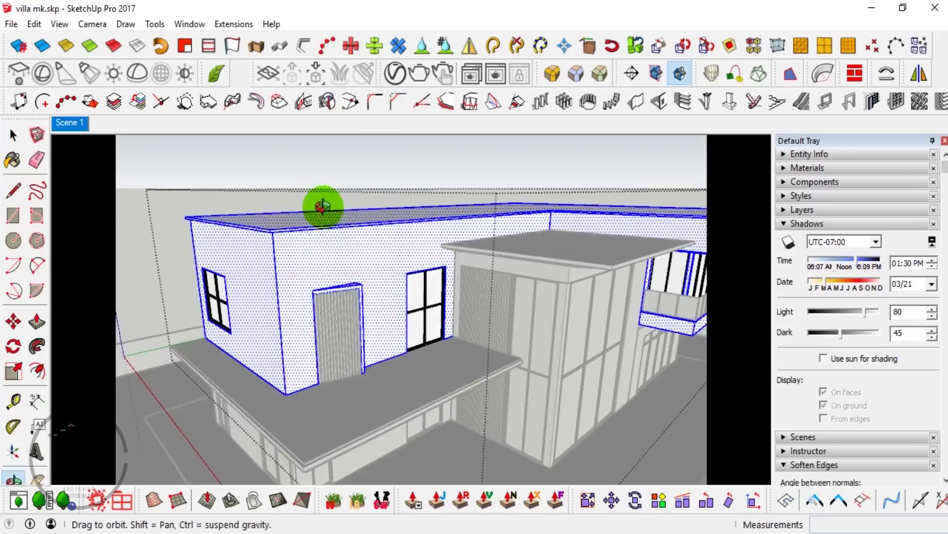
pyautogui.scroll(3, 267, 227)
pyautogui.moveTo(265, 179)
pyautogui.mouseDown(button='middle')
pyautogui.moveTo(288, 199)
pyautogui.moveTo(260, 235)
pyautogui.moveTo(131, 182)
pyautogui.mouseUp(button='middle')
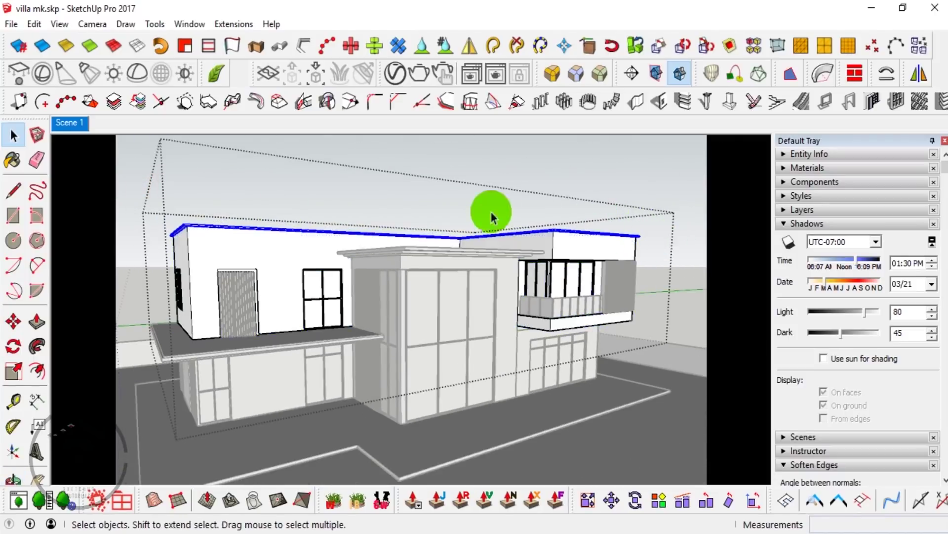
pyautogui.scroll(5, 491, 212)
pyautogui.moveTo(403, 278)
pyautogui.mouseDown(button='middle')
pyautogui.moveTo(876, 157)
pyautogui.moveTo(455, 322)
pyautogui.moveTo(360, 281)
pyautogui.moveTo(350, 254)
pyautogui.mouseUp(button='middle')
# - Enter the villa block's group for editing and bring up the V-Ray Asset Editor
pyautogui.rightClick(455, 323)
pyautogui.click(491, 165)
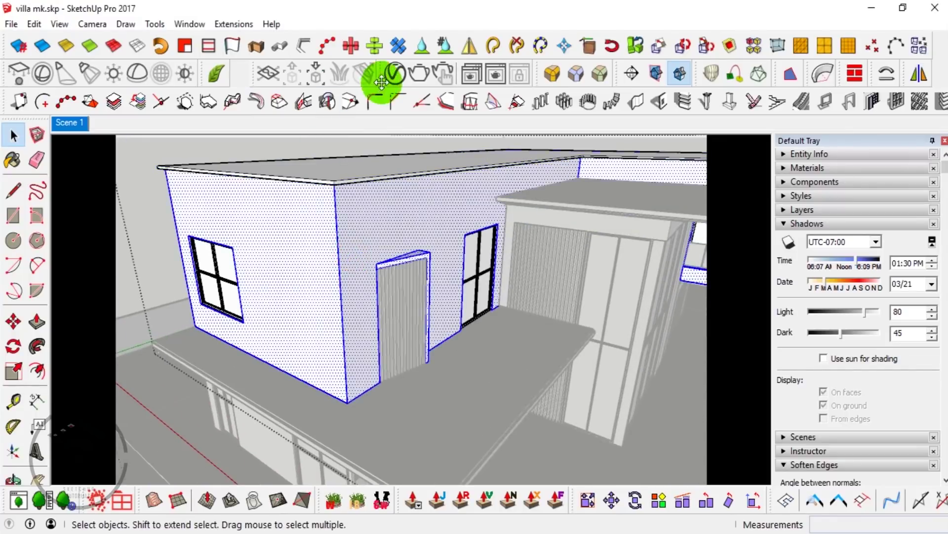
pyautogui.click(381, 85)
# - Add a new Generic V-Ray material named 'wall tiles' and widen the editor
pyautogui.click(386, 52)
pyautogui.click(392, 499)
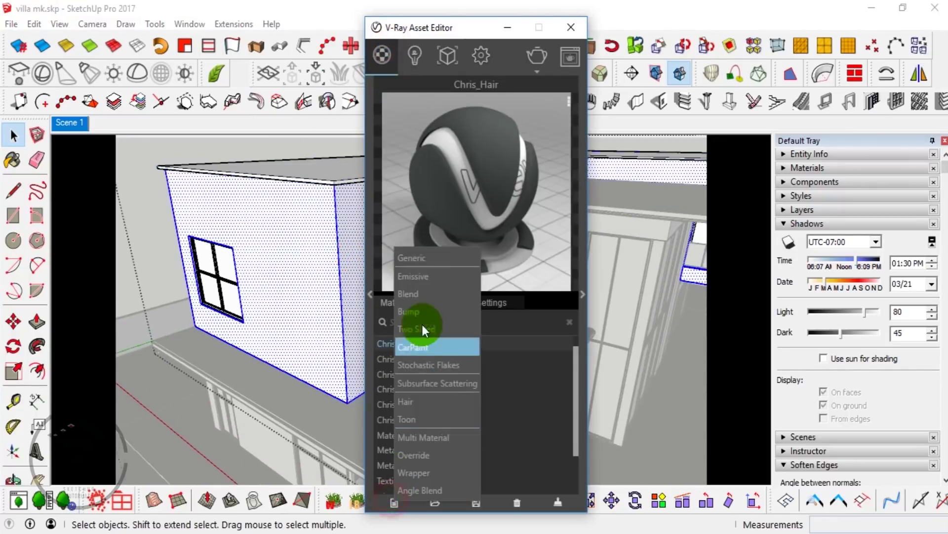
pyautogui.click(411, 264)
pyautogui.doubleClick(398, 367)
pyautogui.write('wall tiles')
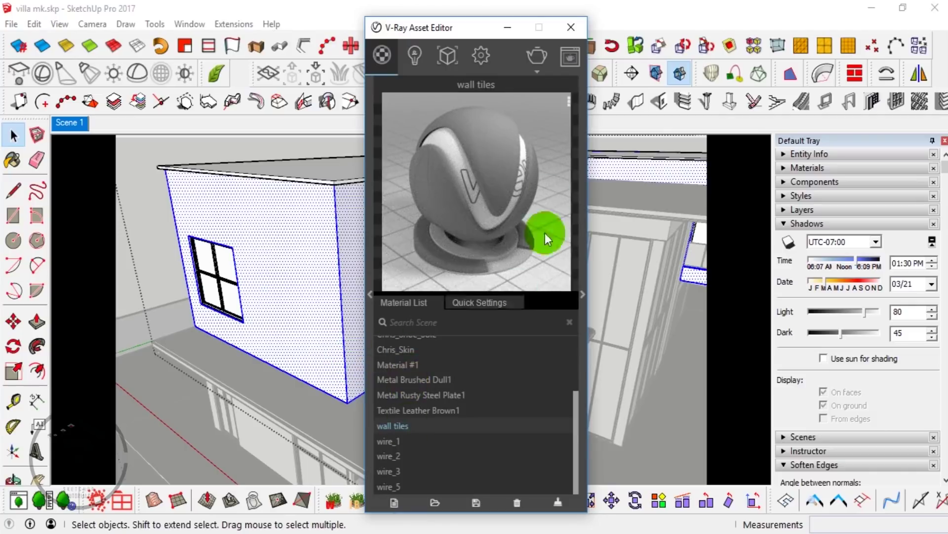
pyautogui.moveTo(478, 33); pyautogui.dragTo(392, 40)
# - Show the textures folder as large thumbnails and set tile04.jpg as the diffuse texture
pyautogui.click(496, 296)
pyautogui.hotkey('alt', 'Tab')
pyautogui.moveTo(584, 59); pyautogui.dragTo(267, 72)
pyautogui.moveTo(730, 257); pyautogui.dragTo(364, 257)
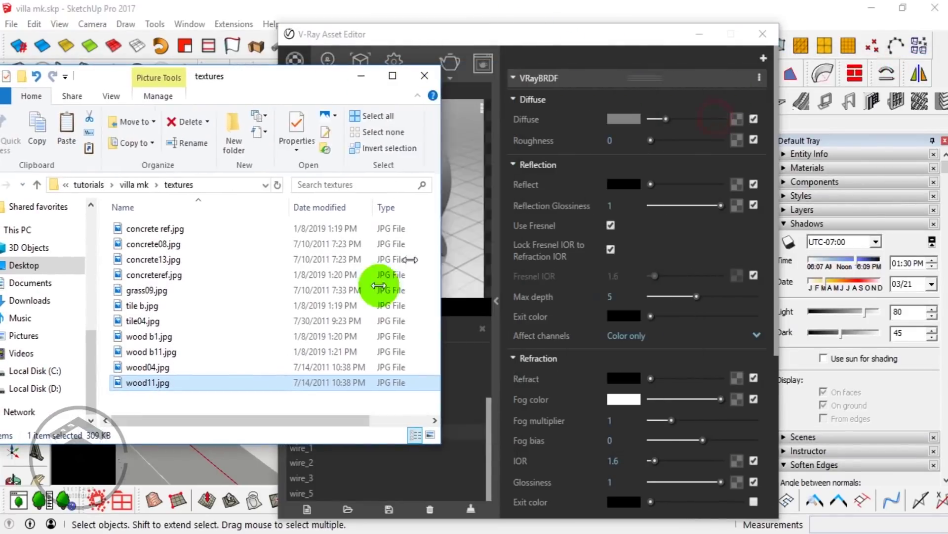
pyautogui.moveTo(223, 81); pyautogui.dragTo(299, 59)
pyautogui.click(187, 74)
pyautogui.click(220, 97)
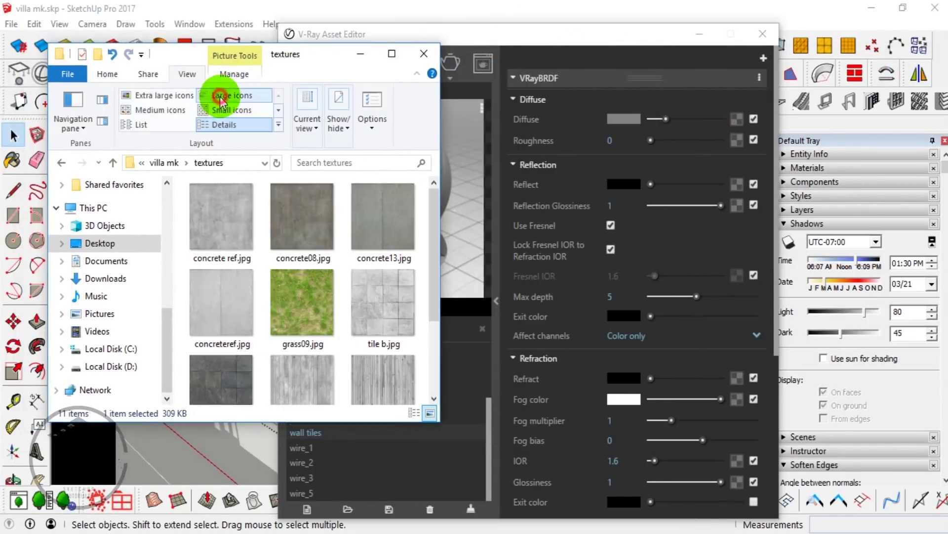
pyautogui.moveTo(214, 378); pyautogui.dragTo(737, 123)
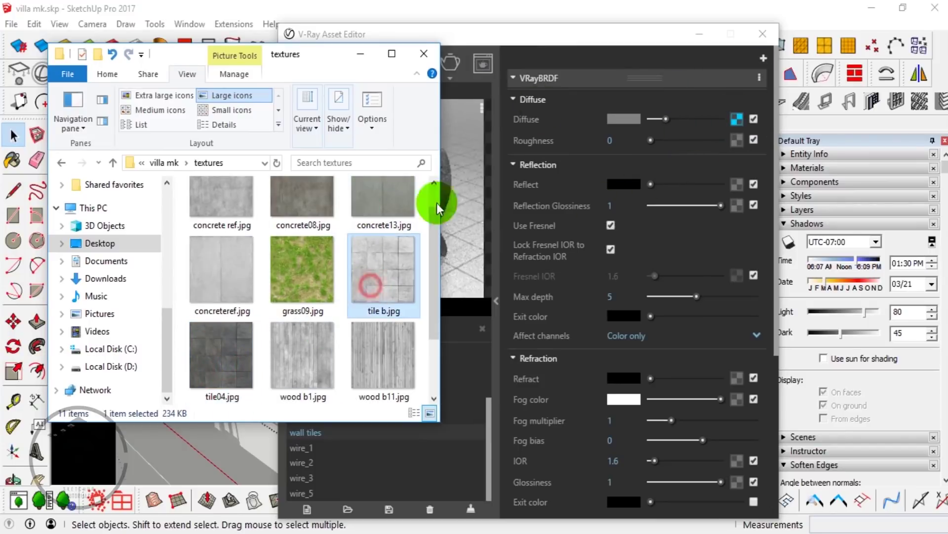
# - Enable bump with the tile image as bump texture at multiplier 0.5
pyautogui.click(524, 83)
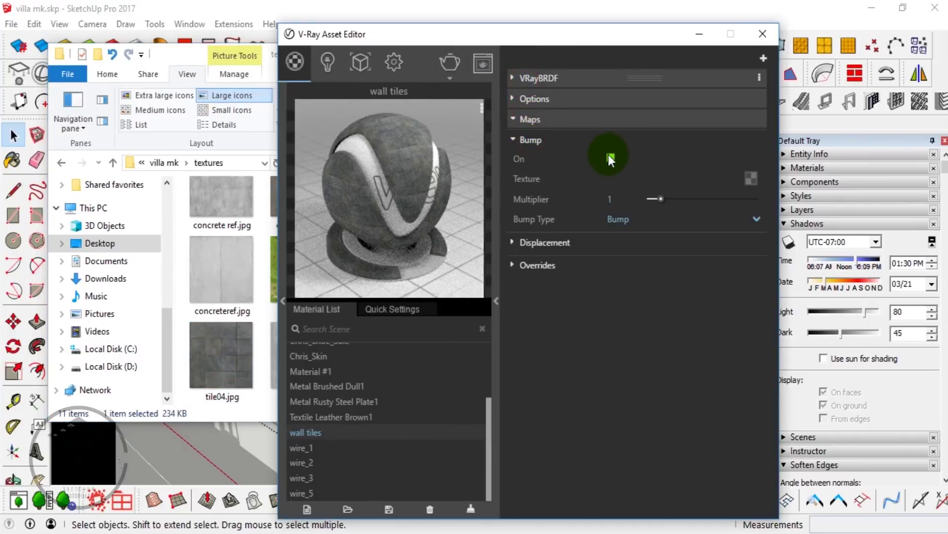
pyautogui.click(610, 157)
pyautogui.click(258, 348)
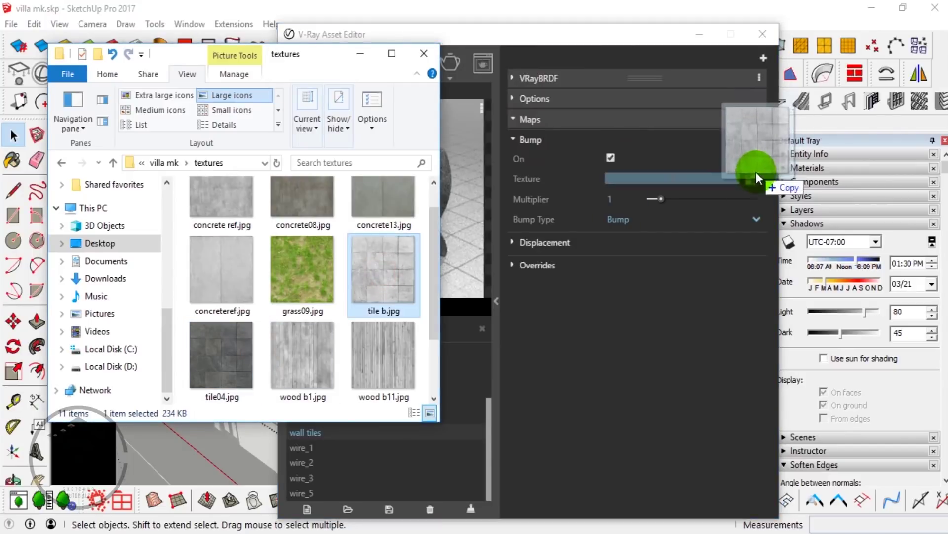
pyautogui.click(626, 197)
pyautogui.write('0.3')
pyautogui.press('Return')
pyautogui.moveTo(168, 56); pyautogui.dragTo(171, 55)
pyautogui.click(371, 56)
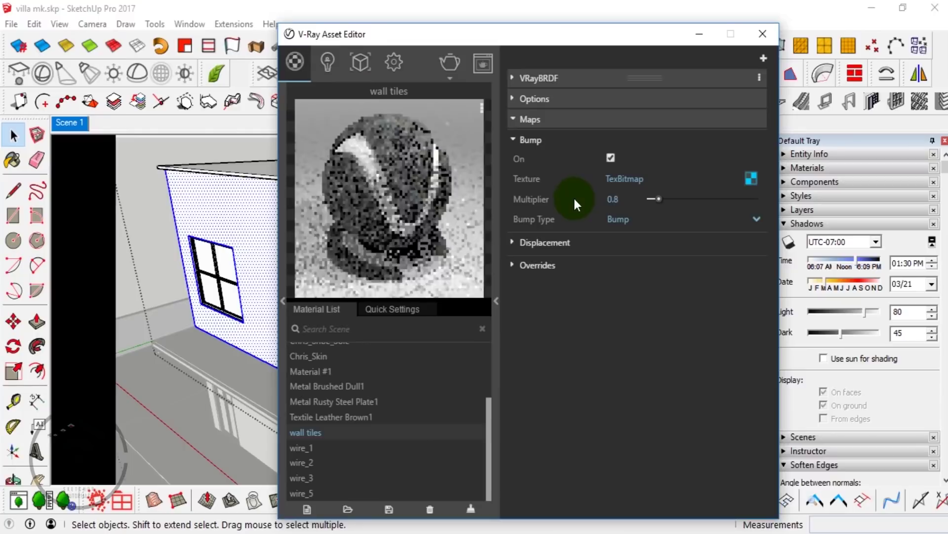
pyautogui.click(627, 199)
pyautogui.press('BackSpace')
pyautogui.write('0.5')
pyautogui.press('Return')
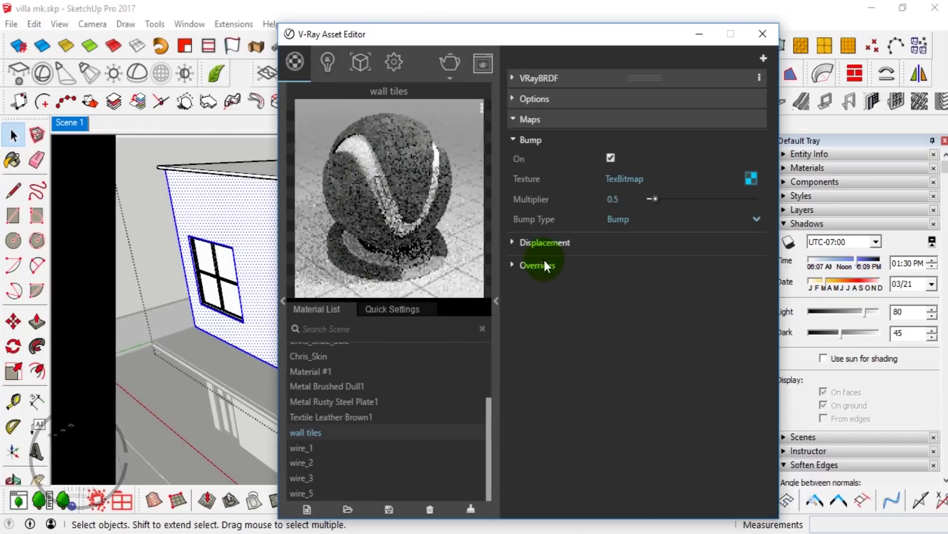
# - Give wall tiles a light grey reflection with glossiness 0.55
pyautogui.click(649, 75)
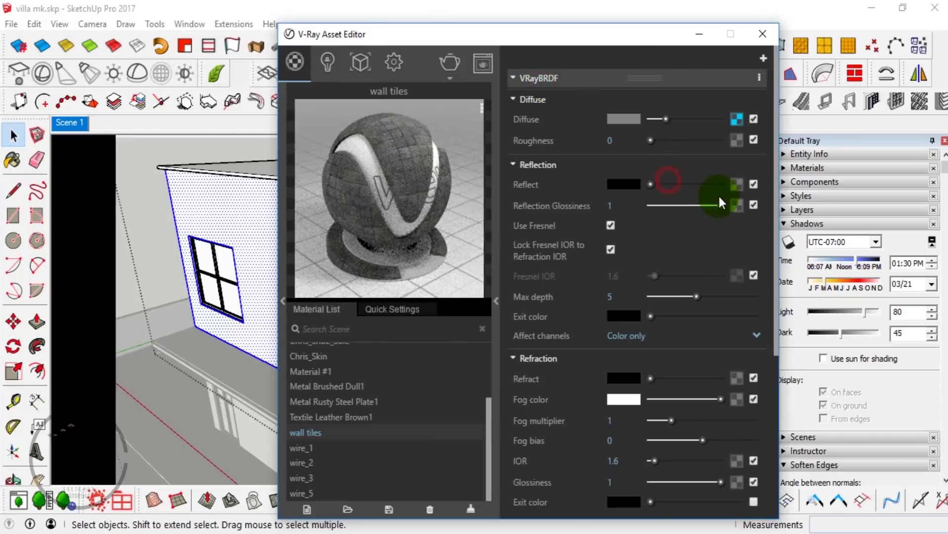
pyautogui.click(702, 185)
pyautogui.click(685, 206)
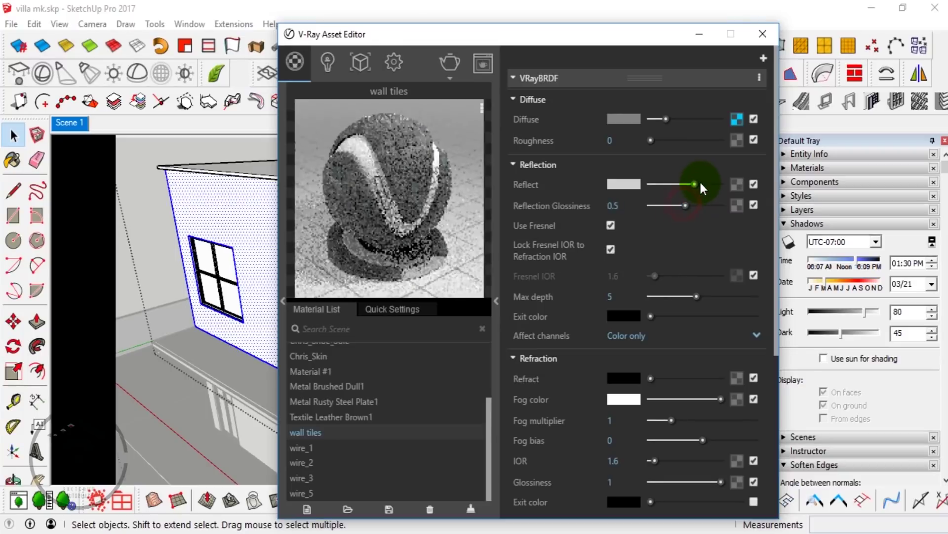
pyautogui.click(699, 34)
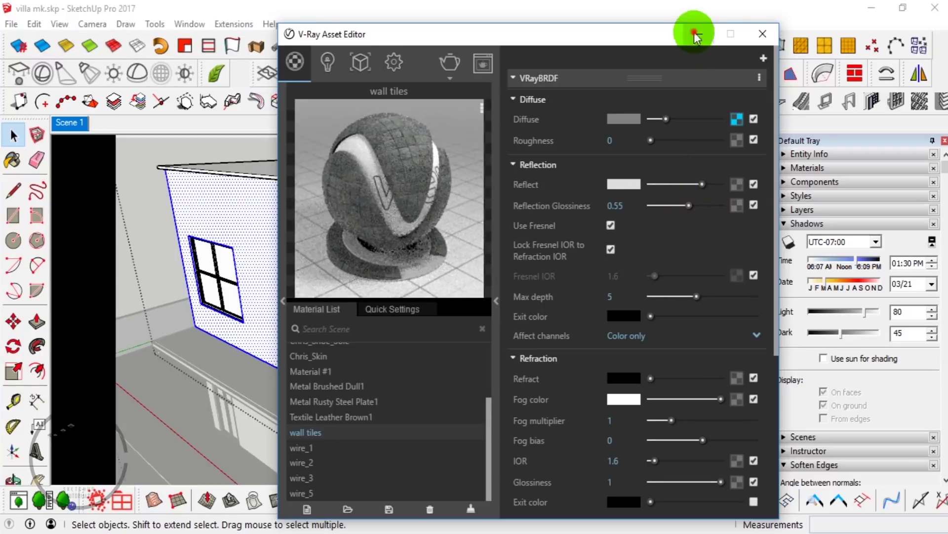
pyautogui.click(789, 223)
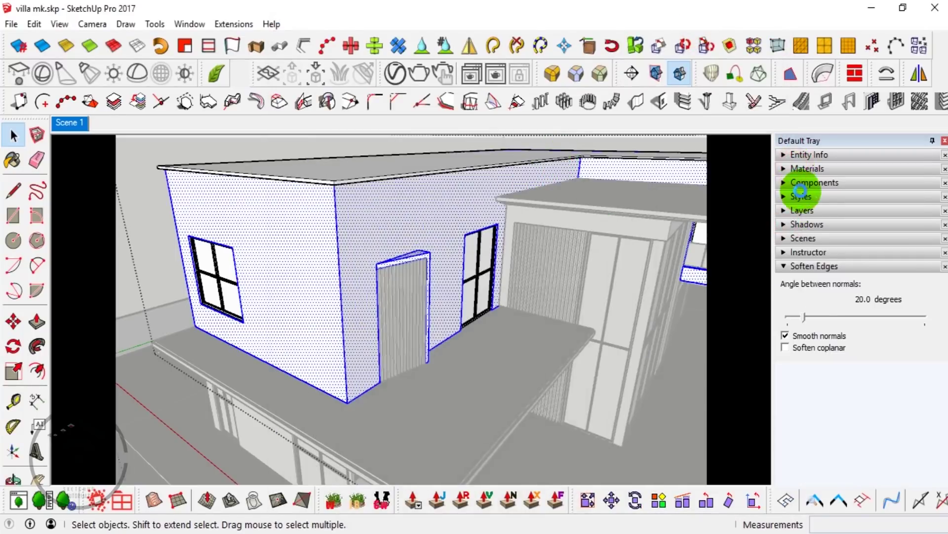
# - Paint the block's wall with wall tiles and set the texture size to 3 m
pyautogui.press('b')
pyautogui.click(487, 211)
pyautogui.moveTo(487, 211); pyautogui.dragTo(736, 328, button='middle')
pyautogui.press('space')
pyautogui.click(816, 241)
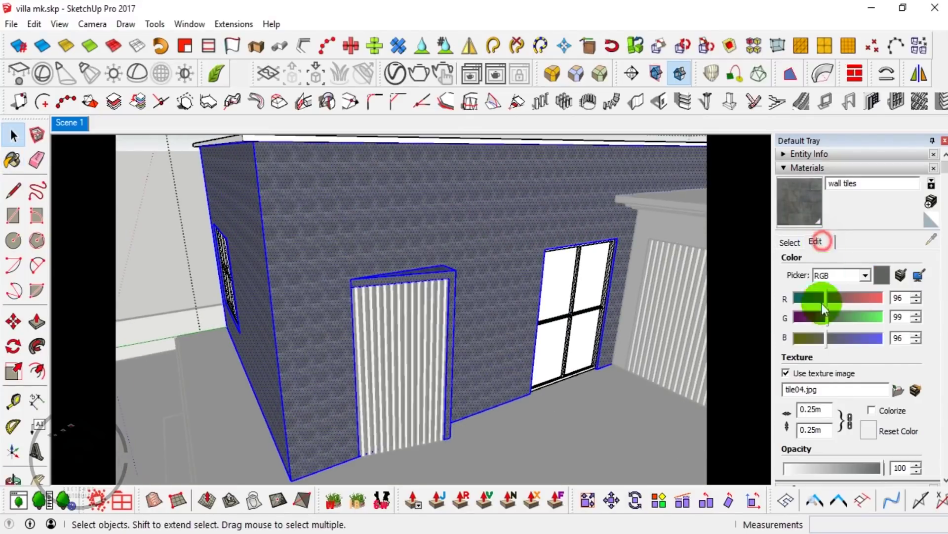
pyautogui.write('1')
pyautogui.click(862, 420)
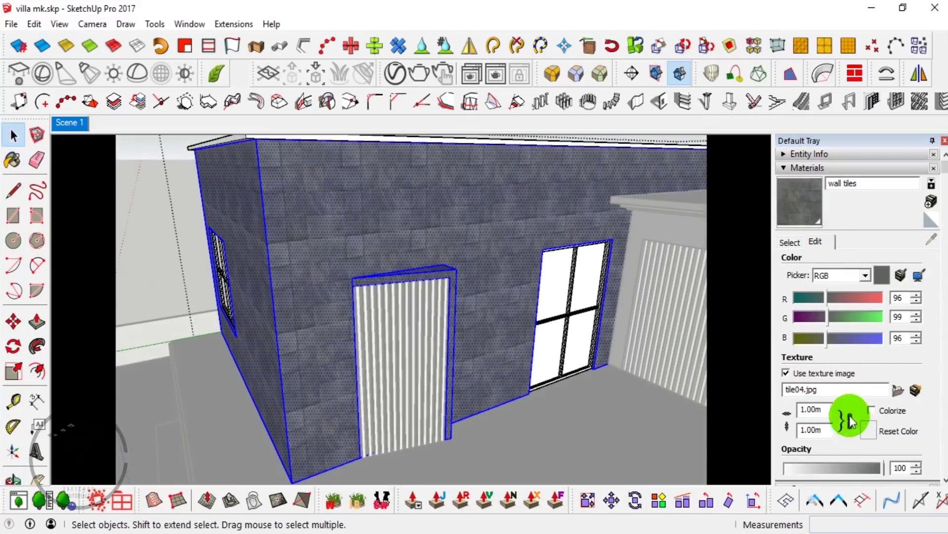
pyautogui.write('2')
pyautogui.press('Return')
pyautogui.moveTo(582, 360); pyautogui.dragTo(513, 312, button='middle')
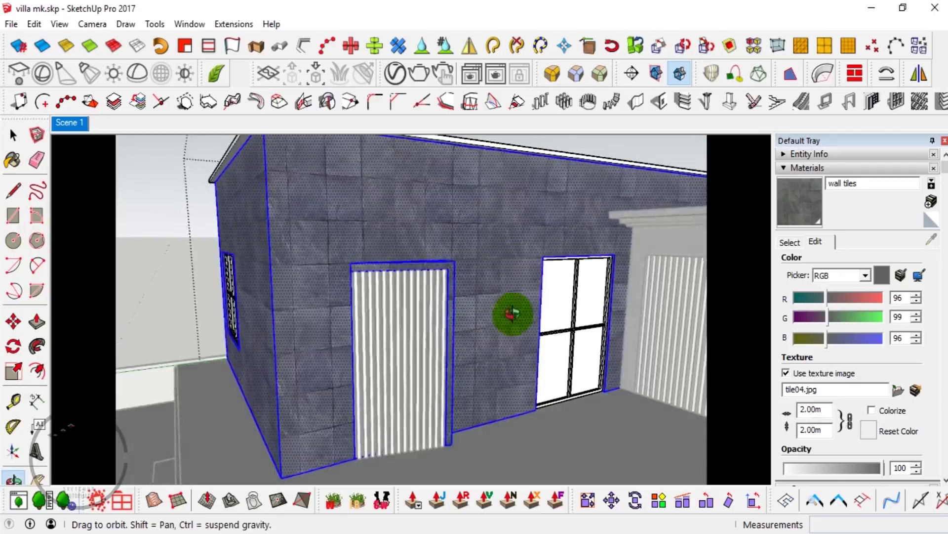
pyautogui.write('3')
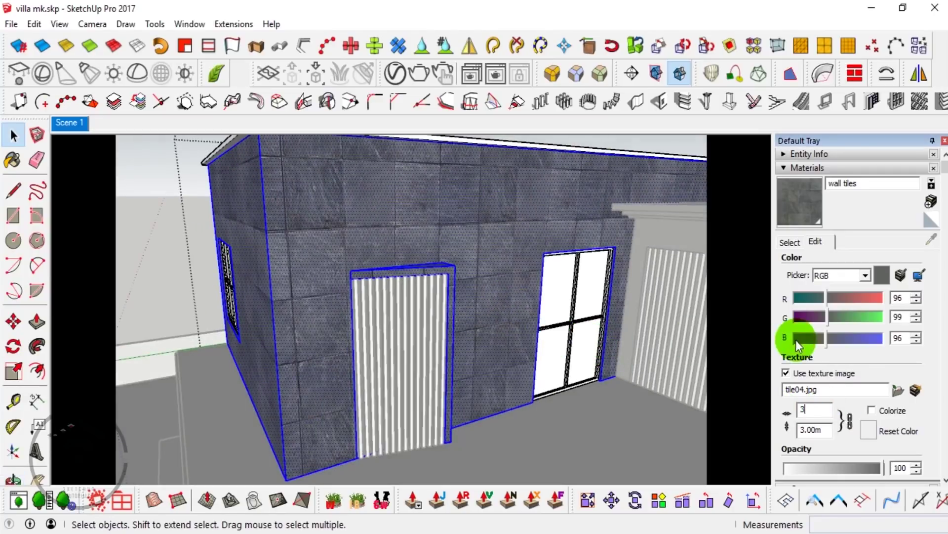
# - Reposition the tile pattern on the wall face using Texture Position
pyautogui.moveTo(406, 266); pyautogui.dragTo(437, 277, button='middle')
pyautogui.rightClick(437, 278)
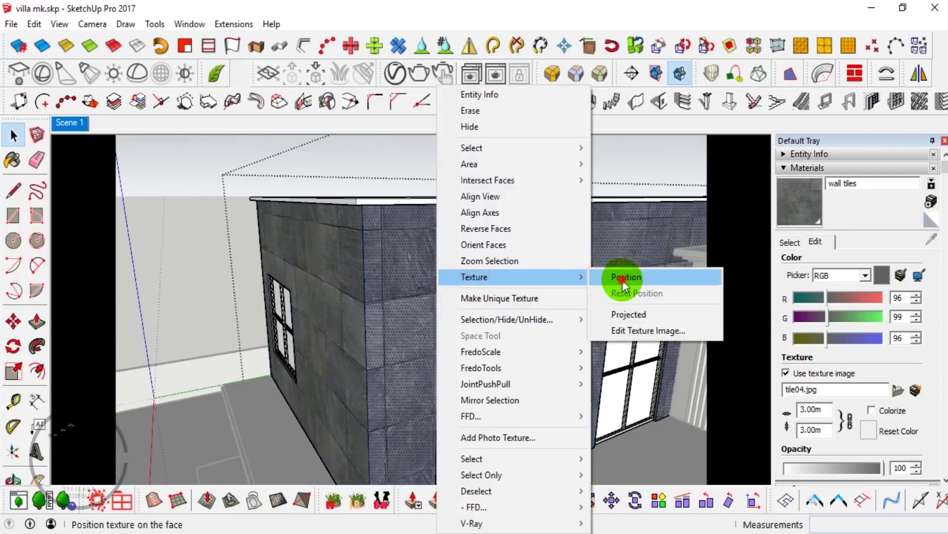
pyautogui.click(621, 279)
pyautogui.moveTo(410, 256); pyautogui.dragTo(395, 235)
pyautogui.hotkey('alt', 'space')
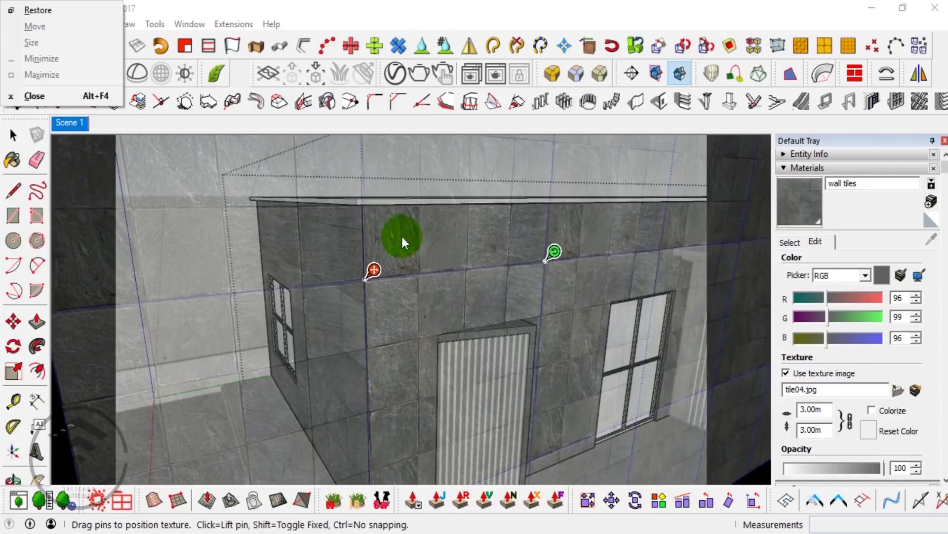
pyautogui.click(435, 253)
pyautogui.press('Return')
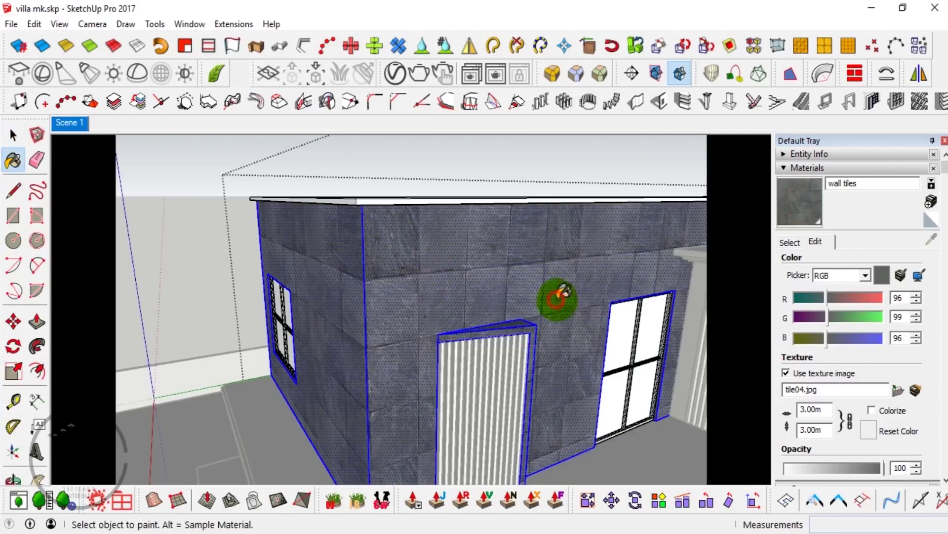
pyautogui.moveTo(558, 296); pyautogui.dragTo(487, 249, button='middle')
pyautogui.press('space')
# - Switch the wall tiles diffuse bitmap to a Custom Gamma Curve and enter a new gamma value
pyautogui.click(395, 73)
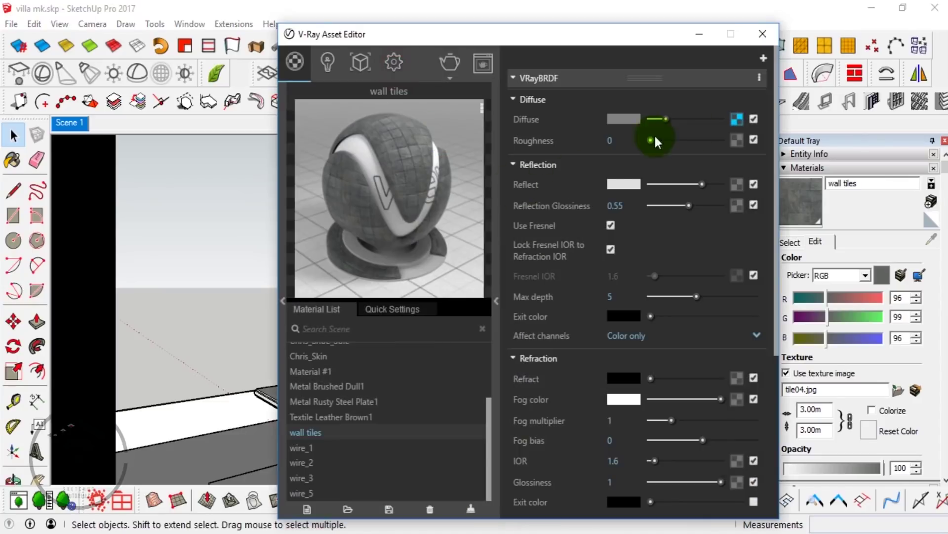
pyautogui.click(731, 121)
pyautogui.click(628, 332)
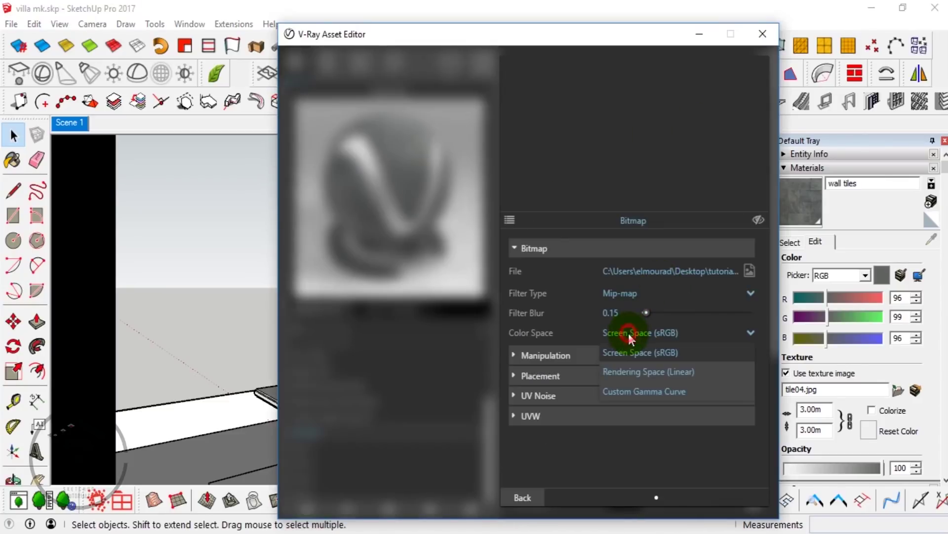
pyautogui.click(631, 391)
pyautogui.doubleClick(637, 350)
pyautogui.write('.94')
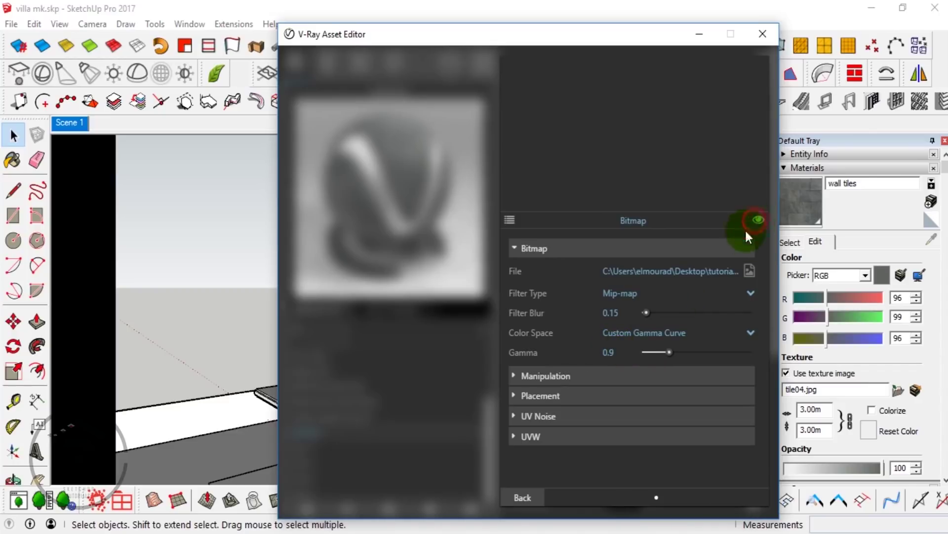
pyautogui.click(533, 495)
pyautogui.click(699, 34)
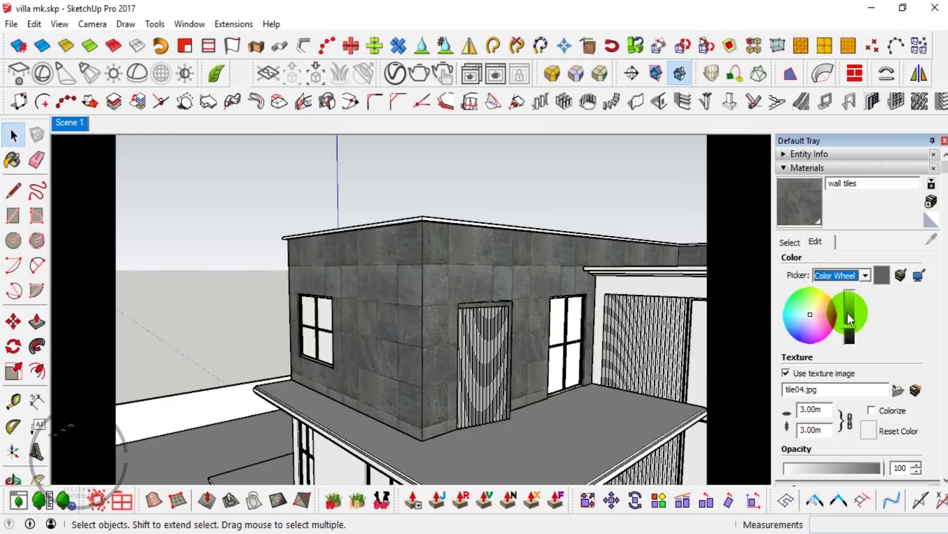
# - Adjust the wall tile brightness and confirm the bitmap gamma at 0.8
pyautogui.moveTo(848, 319); pyautogui.dragTo(575, 320)
pyautogui.moveTo(846, 319); pyautogui.dragTo(572, 307)
pyautogui.moveTo(494, 301); pyautogui.dragTo(479, 258, button='middle')
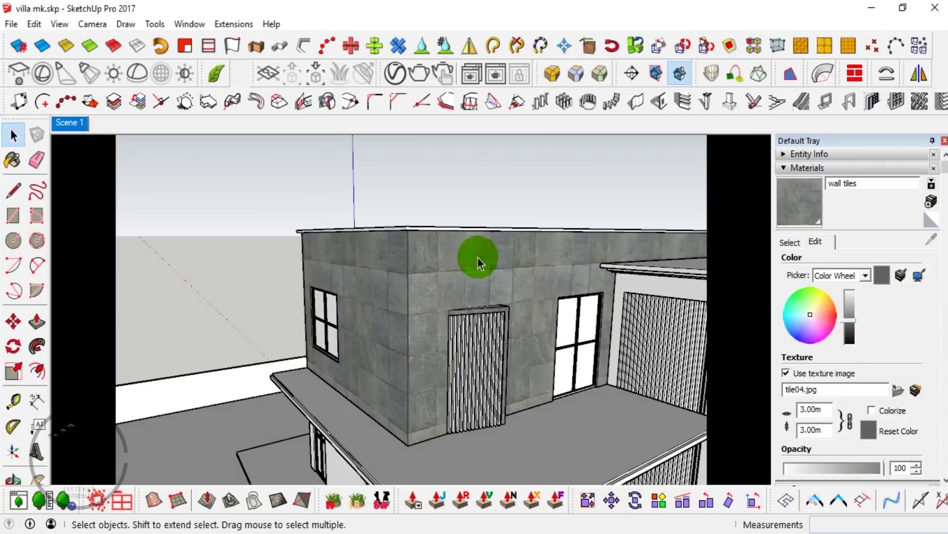
pyautogui.click(398, 74)
pyautogui.click(741, 120)
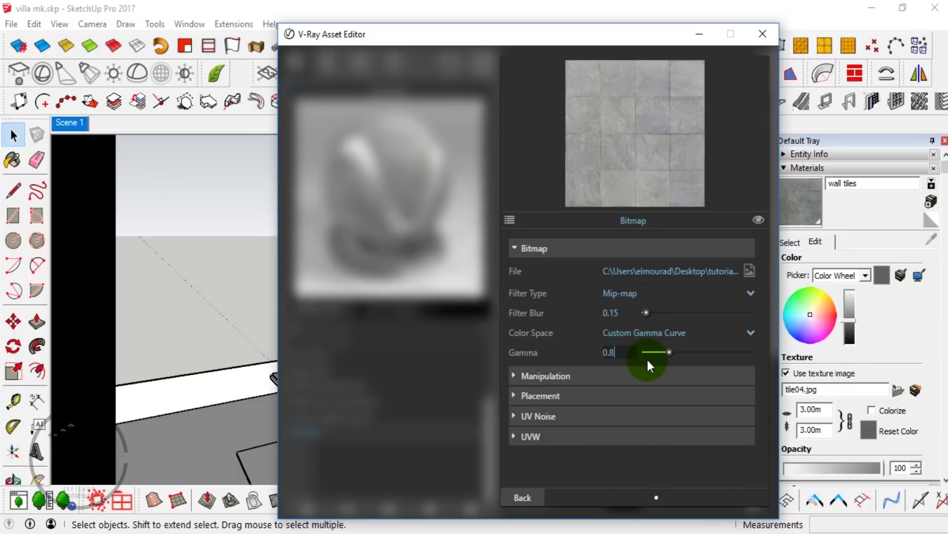
pyautogui.click(531, 494)
pyautogui.click(698, 34)
# - Select the ground-floor corner block and open it for editing
pyautogui.moveTo(484, 201)
pyautogui.mouseDown(button='middle')
pyautogui.moveTo(415, 335)
pyautogui.moveTo(403, 316)
pyautogui.mouseUp(button='middle')
pyautogui.scroll(3, 403, 316)
pyautogui.click(473, 326)
pyautogui.doubleClick(473, 327)
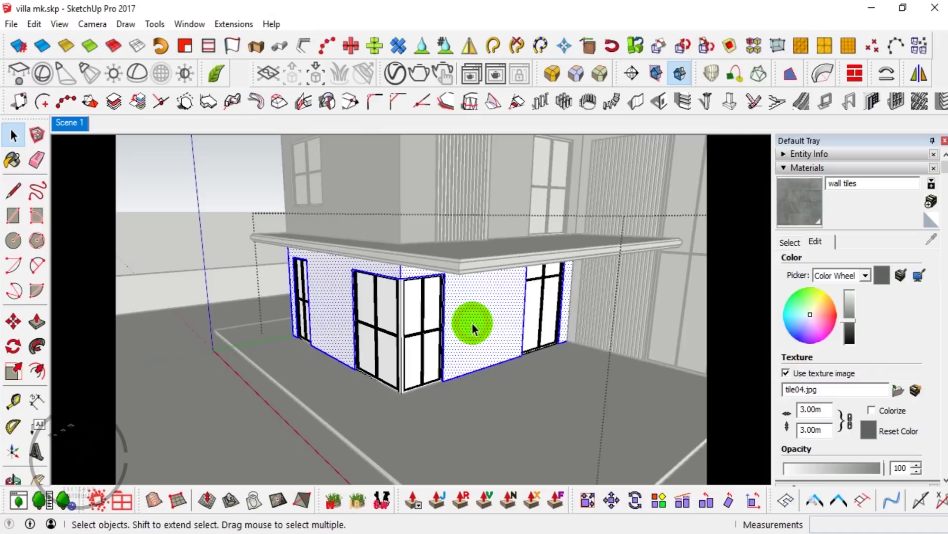
# - Leave the corner block's context and zoom in on the upper-storey wall
pyautogui.scroll(-2, 432, 318)
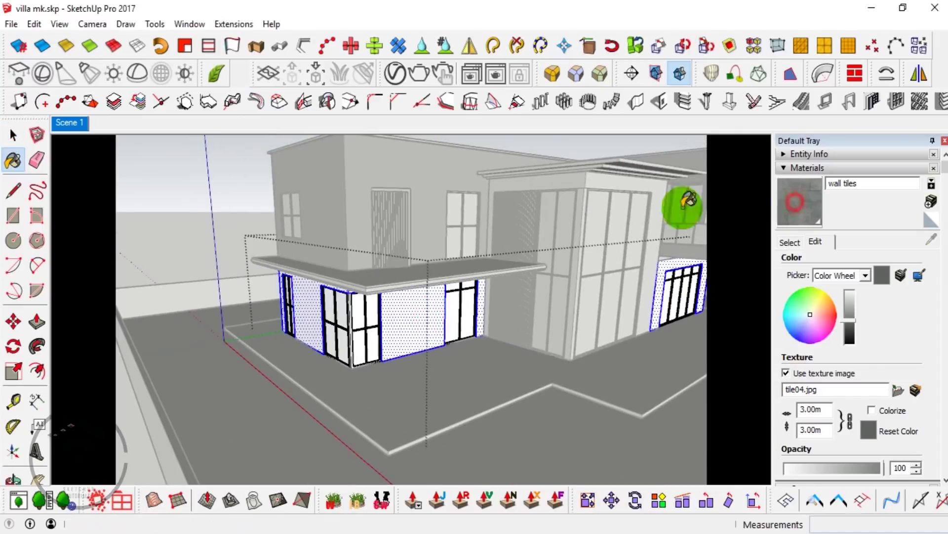
pyautogui.press('space')
pyautogui.press('Escape')
pyautogui.moveTo(417, 313)
pyautogui.mouseDown(button='middle')
pyautogui.moveTo(417, 254)
pyautogui.moveTo(409, 313)
pyautogui.moveTo(364, 290)
pyautogui.moveTo(296, 218)
pyautogui.mouseUp(button='middle')
pyautogui.scroll(3, 278, 188)
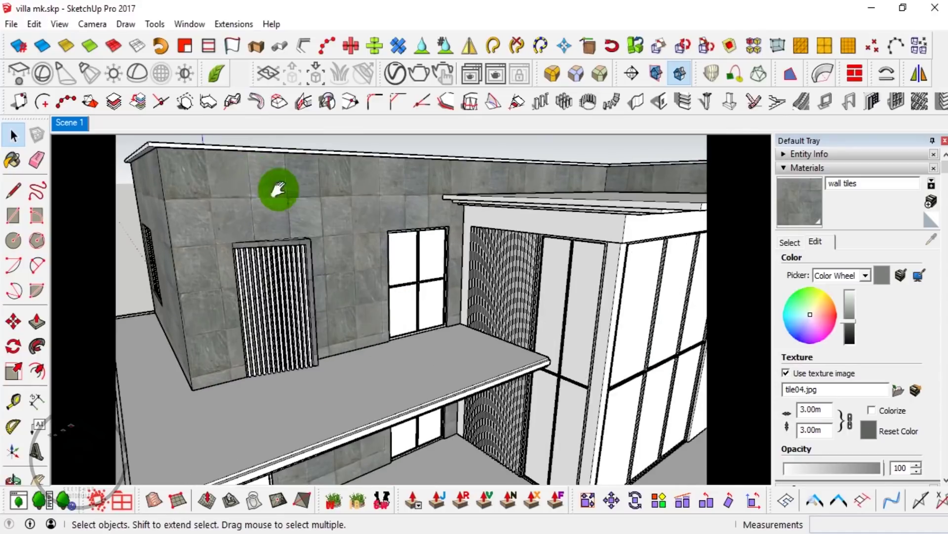
pyautogui.scroll(-1, 290, 167)
pyautogui.scroll(1, 304, 167)
pyautogui.scroll(2, 392, 239)
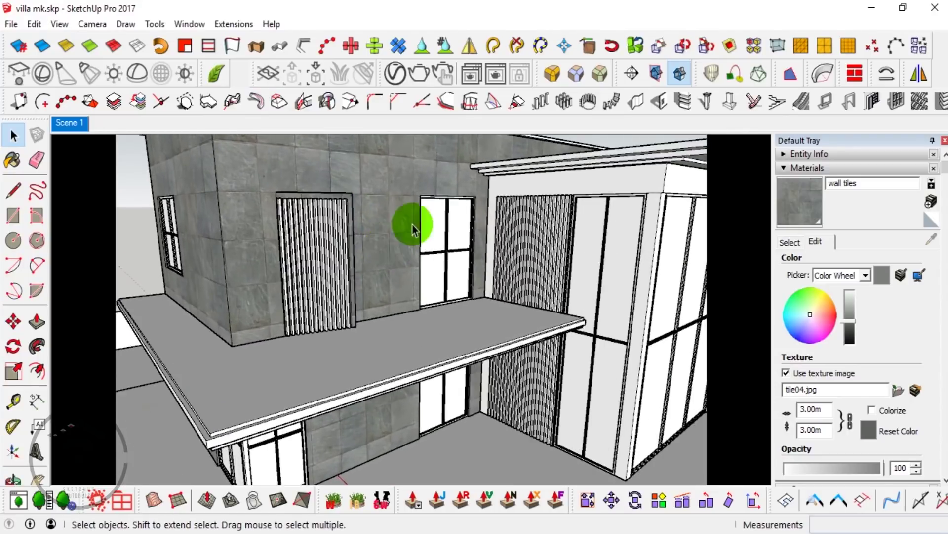
pyautogui.scroll(1, 417, 218)
pyautogui.scroll(1, 393, 178)
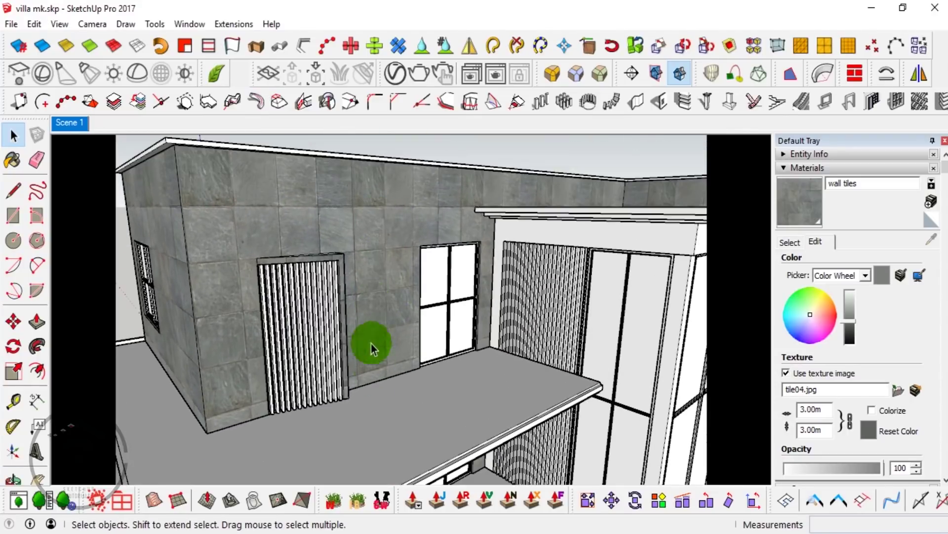
# - Resize the wall tiles texture, trying 2.80m and 2.90m before settling on 2.50m
pyautogui.write('2.8')
pyautogui.press('Return')
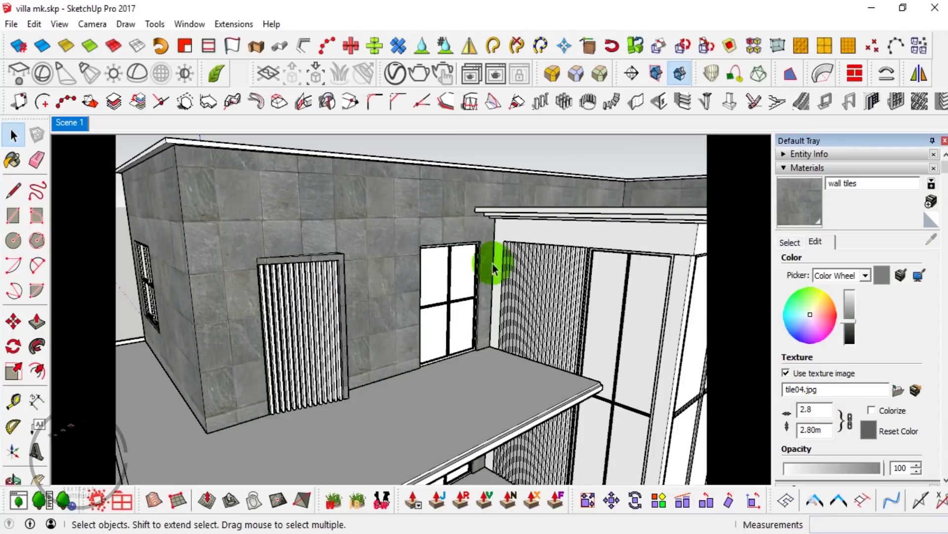
pyautogui.moveTo(493, 262); pyautogui.dragTo(454, 257, button='middle')
pyautogui.write('2.9')
pyautogui.press('Return')
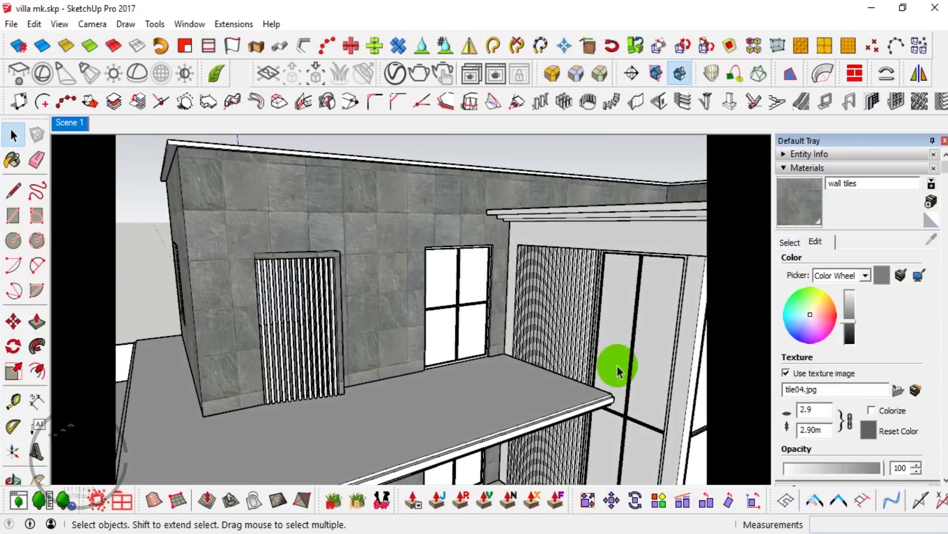
pyautogui.moveTo(615, 371); pyautogui.dragTo(434, 307, button='middle')
pyautogui.write('2.5')
pyautogui.press('Return')
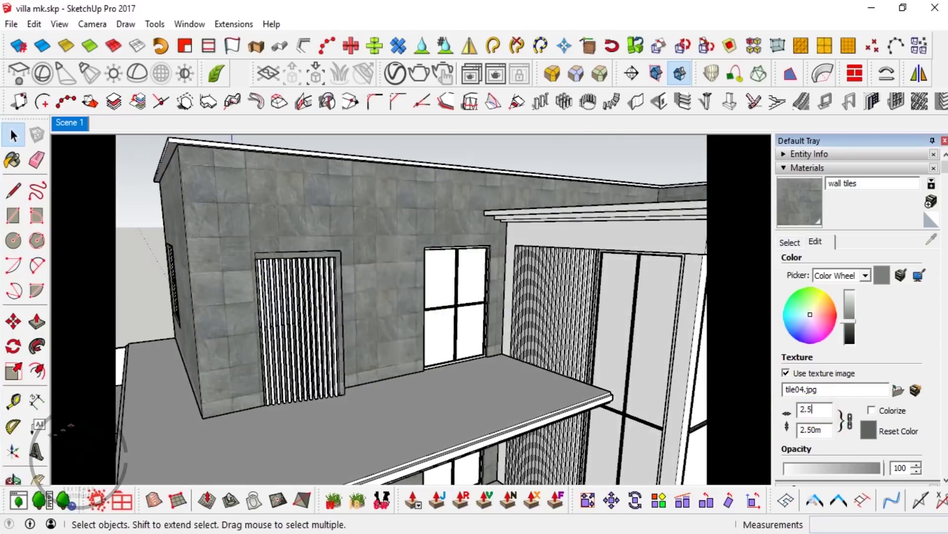
# - Reposition the tile texture on the upper block's side wall
pyautogui.moveTo(383, 337); pyautogui.dragTo(434, 269, button='middle')
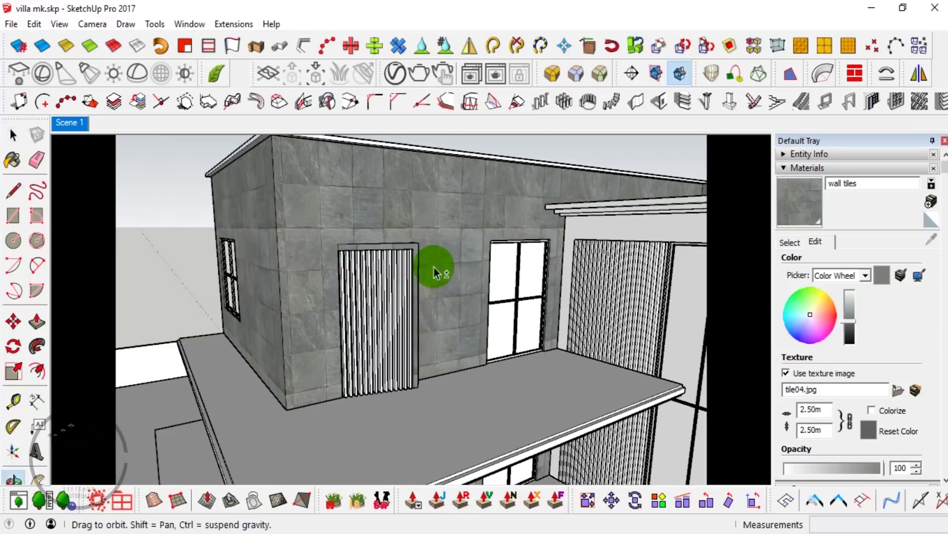
pyautogui.rightClick(333, 218)
pyautogui.moveTo(332, 218); pyautogui.dragTo(611, 184, button='middle')
pyautogui.rightClick(385, 190)
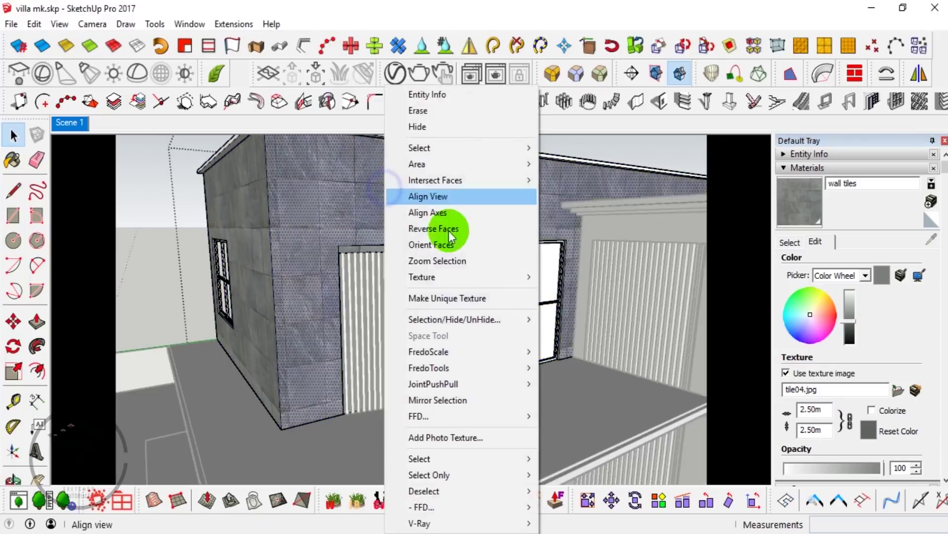
pyautogui.click(568, 268)
pyautogui.moveTo(340, 197); pyautogui.dragTo(366, 236, button='middle')
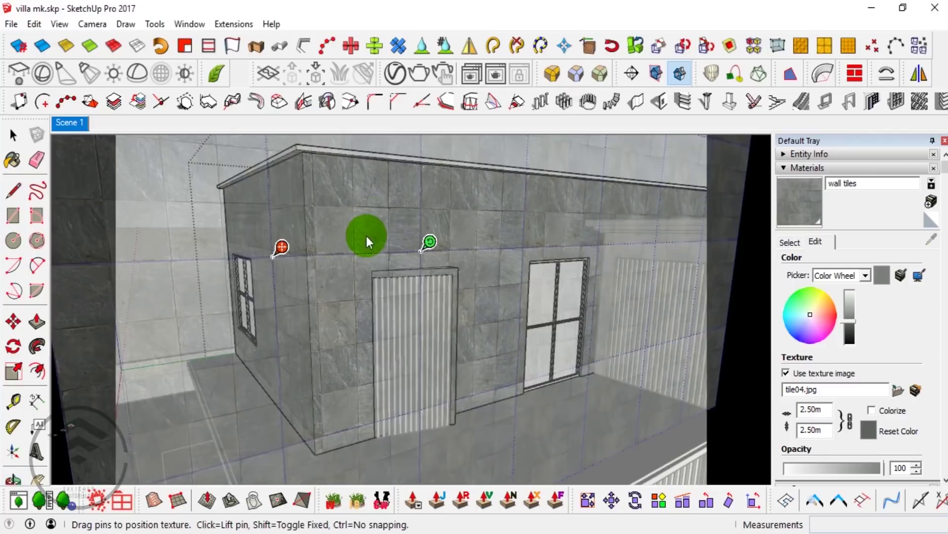
pyautogui.press('Return')
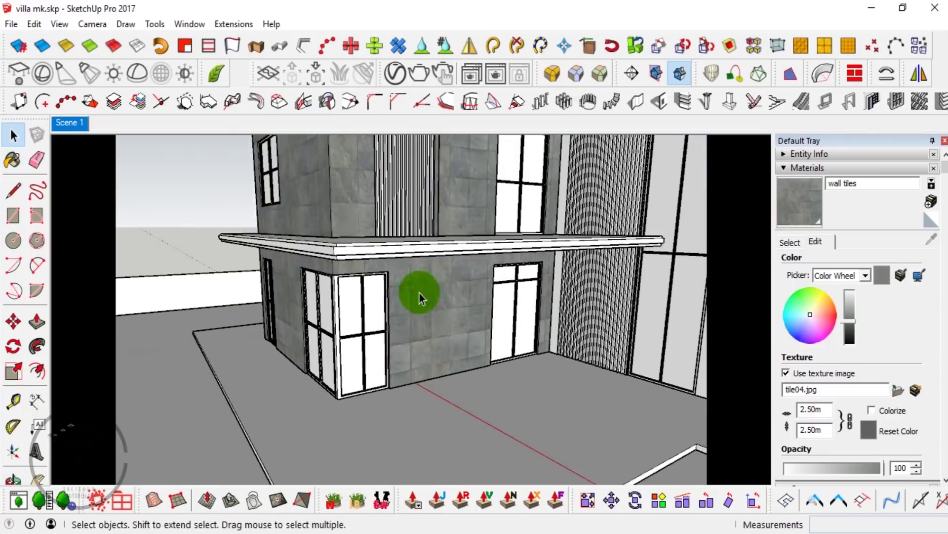
# - Paint the ground-floor corner block's walls with wall tiles
pyautogui.click(418, 330)
pyautogui.click(804, 219)
pyautogui.keyDown('alt'); pyautogui.click(488, 186); pyautogui.keyUp('alt')
pyautogui.click(445, 296)
pyautogui.press('space')
pyautogui.moveTo(429, 288)
pyautogui.mouseDown(button='middle')
pyautogui.moveTo(473, 242)
pyautogui.moveTo(413, 290)
pyautogui.moveTo(461, 237)
pyautogui.mouseUp(button='middle')
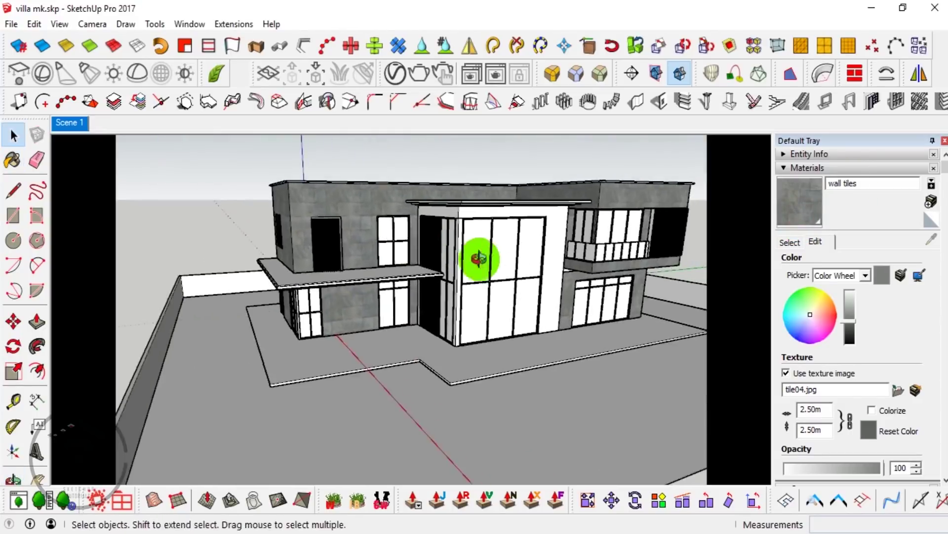
pyautogui.scroll(5, 561, 197)
# - Paint the white entrance block with wall tiles and select its window glass
pyautogui.doubleClick(560, 196)
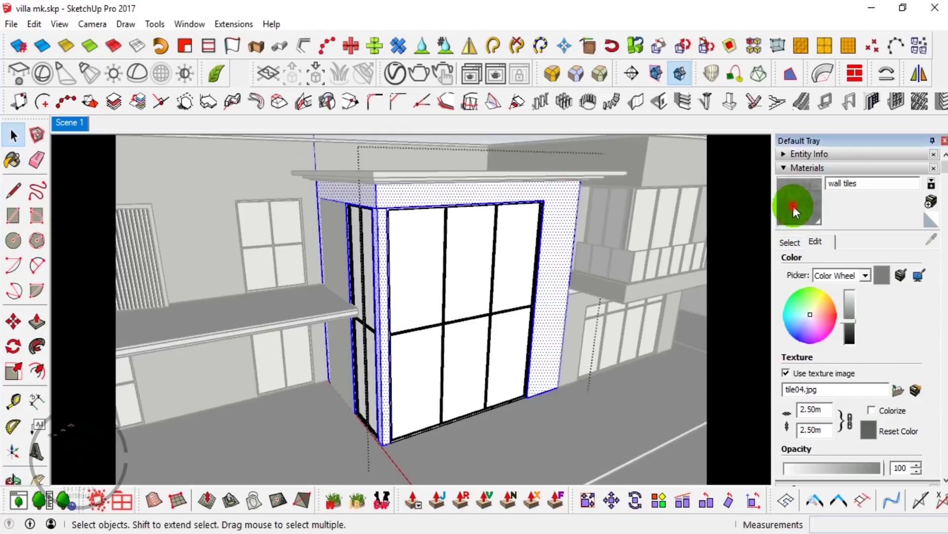
pyautogui.click(794, 210)
pyautogui.click(569, 196)
pyautogui.moveTo(418, 224); pyautogui.dragTo(394, 177, button='middle')
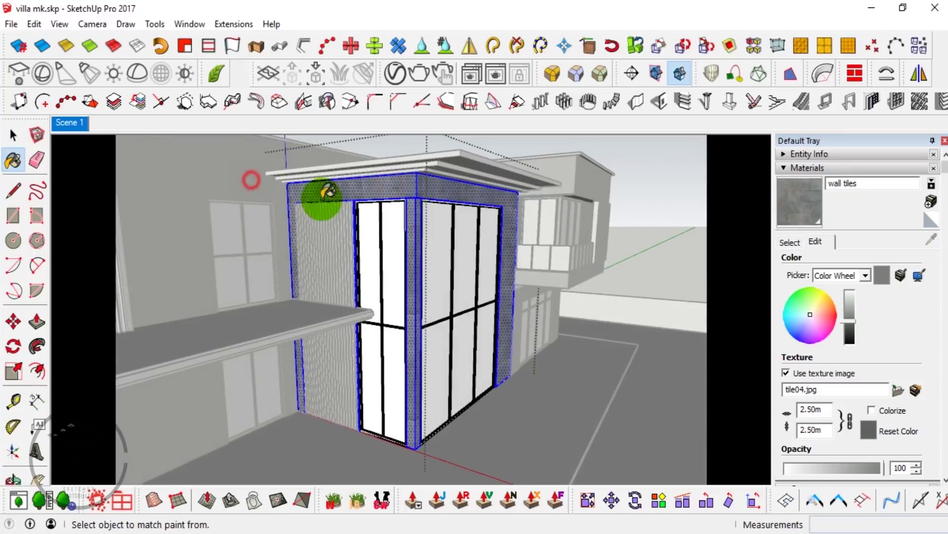
pyautogui.press('space')
pyautogui.scroll(2, 395, 185)
pyautogui.scroll(2, 437, 208)
pyautogui.scroll(2, 402, 250)
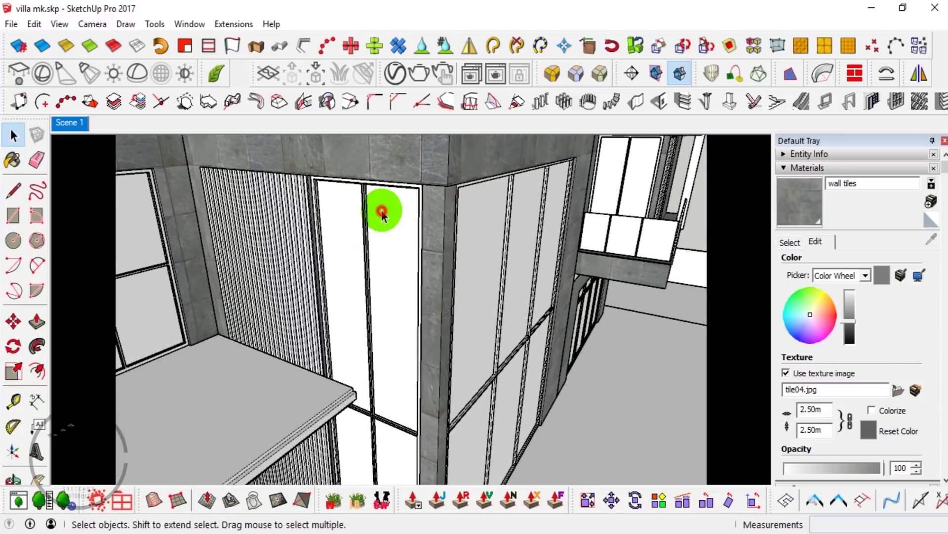
pyautogui.scroll(2, 381, 212)
pyautogui.click(381, 213)
pyautogui.click(395, 72)
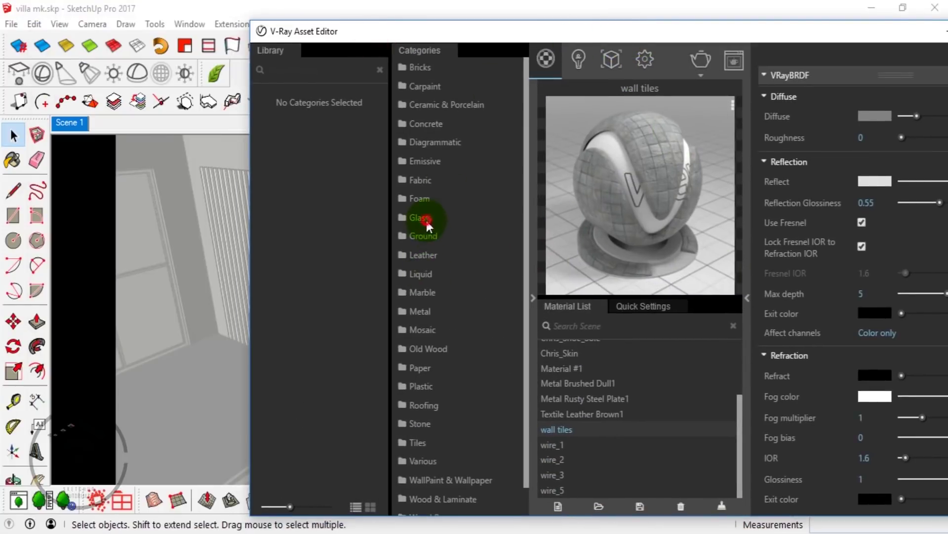
# - Apply the FENSTER1 material from the Glass library to the selected entrance glass
pyautogui.click(545, 310)
pyautogui.rightClick(552, 352)
pyautogui.click(613, 379)
# - Raise FENSTER1's reflection multiplier in its Reflection settings
pyautogui.moveTo(826, 38); pyautogui.dragTo(580, 49)
pyautogui.click(482, 91)
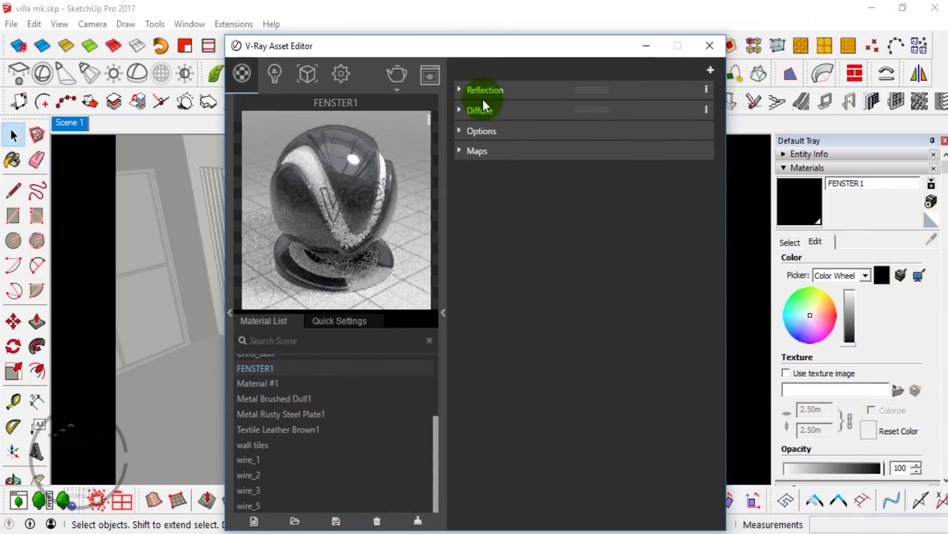
pyautogui.write('4')
pyautogui.press('Return')
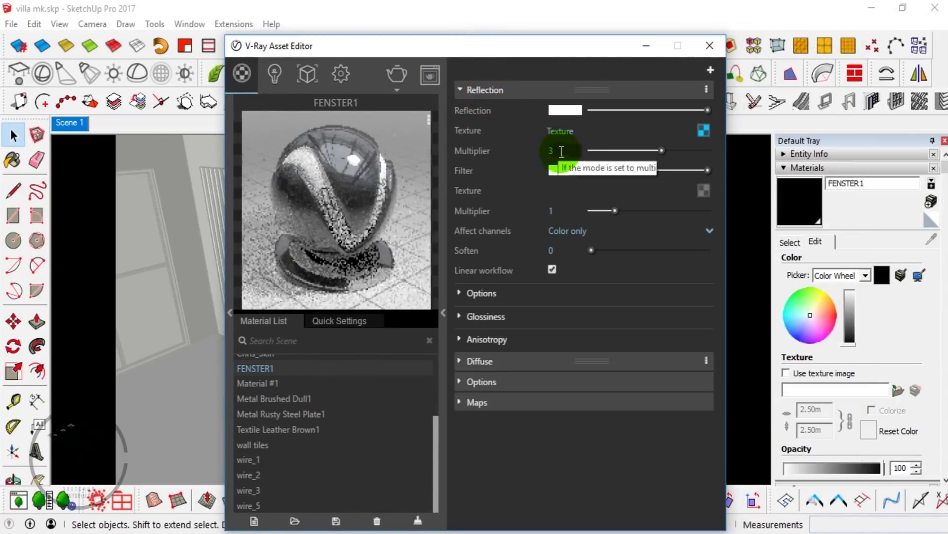
pyautogui.click(646, 45)
pyautogui.scroll(4, 426, 214)
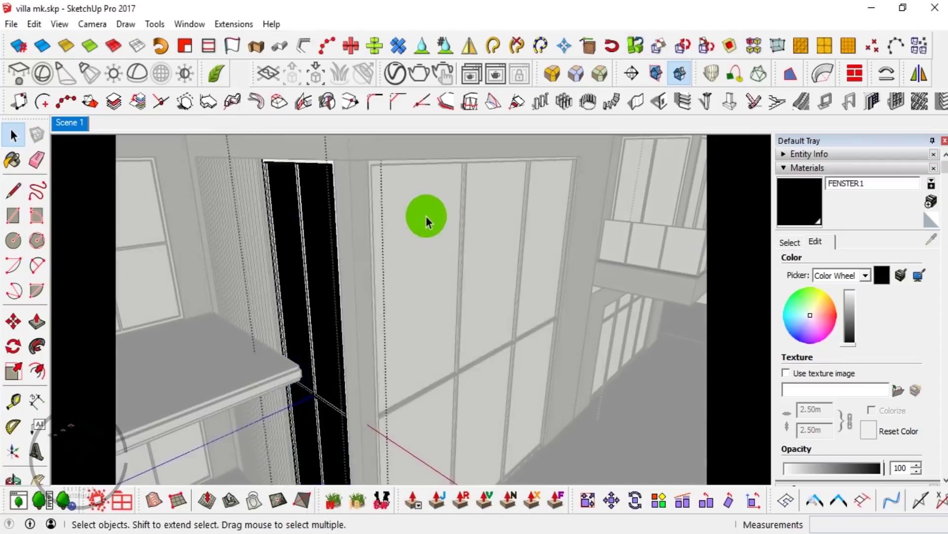
# - Paint all panes of the first window with the black FENSTER1 material
pyautogui.click(425, 217)
pyautogui.doubleClick(425, 218)
pyautogui.hotkey('ctrl', 'a')
pyautogui.press('b')
pyautogui.click(434, 254)
pyautogui.press('space')
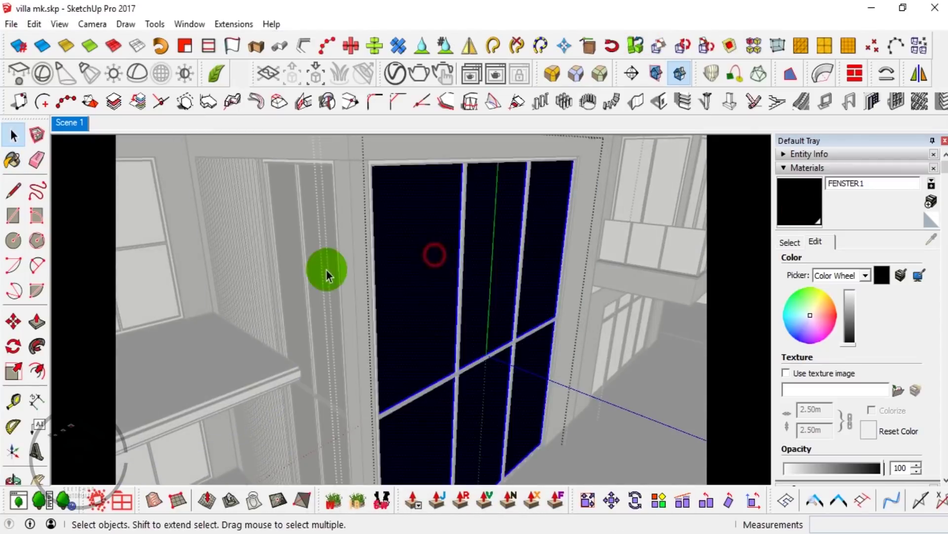
# - Paint the glass of the window beside the black door with FENSTER1
pyautogui.moveTo(323, 269); pyautogui.dragTo(444, 244, button='middle')
pyautogui.scroll(4, 611, 233)
pyautogui.doubleClick(612, 232)
pyautogui.click(616, 229)
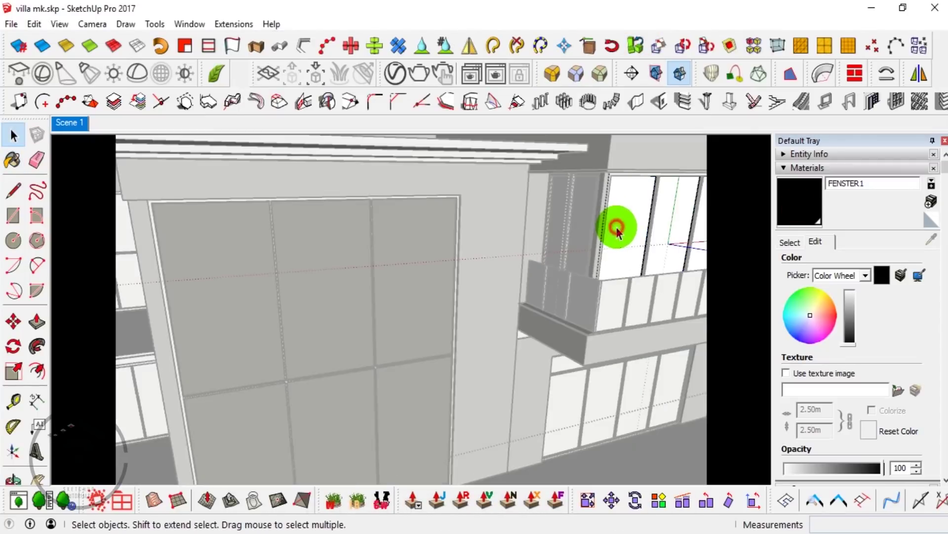
pyautogui.click(602, 205)
pyautogui.press('space')
# - Paint the ground-floor window's glass black with FENSTER1
pyautogui.doubleClick(588, 210)
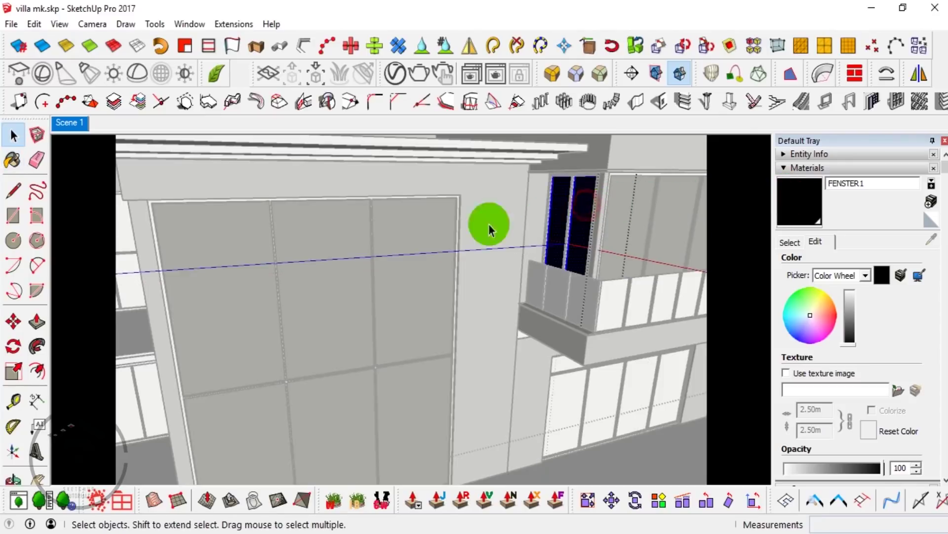
pyautogui.scroll(-5, 524, 272)
pyautogui.scroll(5, 546, 317)
pyautogui.click(546, 318)
pyautogui.doubleClick(543, 318)
pyautogui.scroll(2, 543, 318)
pyautogui.click(544, 317)
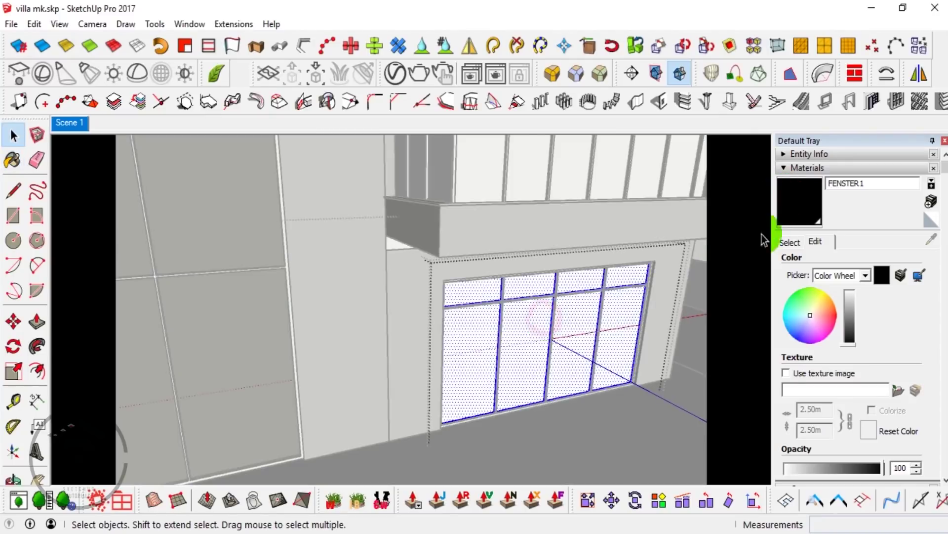
pyautogui.click(557, 293)
pyautogui.press('space')
# - Paint the lower glass door's glass with FENSTER1
pyautogui.scroll(-5, 529, 327)
pyautogui.moveTo(529, 327); pyautogui.dragTo(493, 307, button='middle')
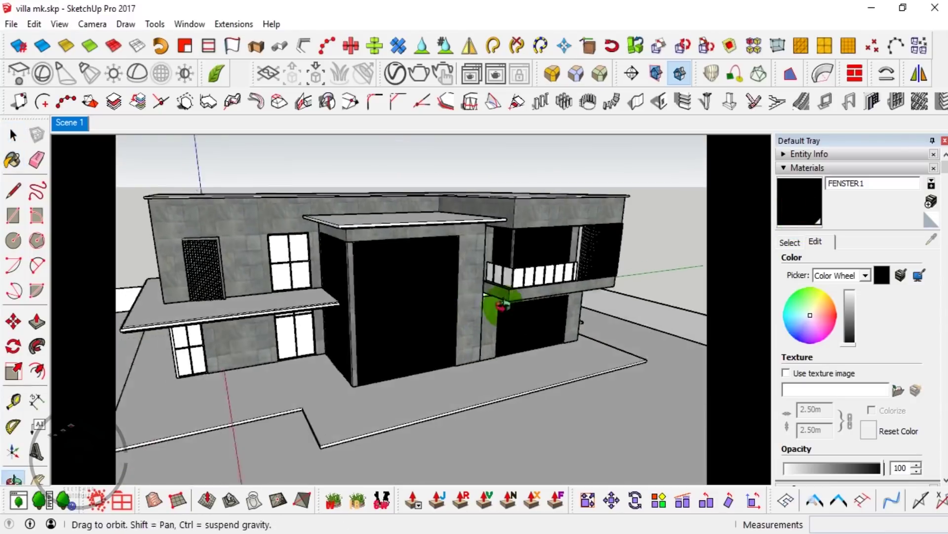
pyautogui.scroll(2, 366, 281)
pyautogui.scroll(3, 366, 281)
pyautogui.click(429, 192)
pyautogui.doubleClick(429, 191)
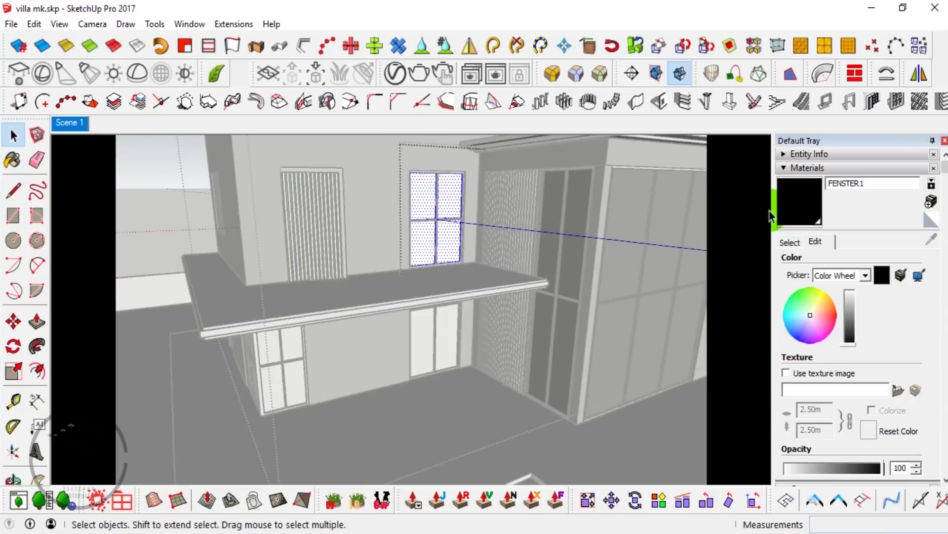
pyautogui.click(423, 312)
pyautogui.doubleClick(424, 328)
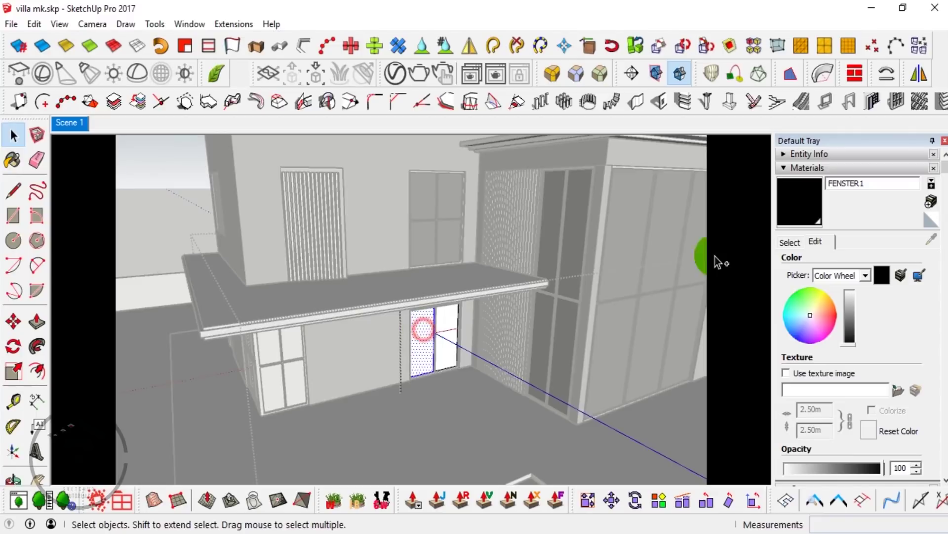
pyautogui.click(433, 340)
pyautogui.press('space')
# - Paint the lower window's and right window's panes with FENSTER1
pyautogui.moveTo(557, 291); pyautogui.dragTo(419, 301, button='middle')
pyautogui.scroll(2, 419, 301)
pyautogui.click(419, 302)
pyautogui.doubleClick(418, 300)
pyautogui.click(420, 296)
pyautogui.press('space')
pyautogui.click(461, 303)
pyautogui.doubleClick(467, 301)
pyautogui.click(467, 301)
pyautogui.click(461, 321)
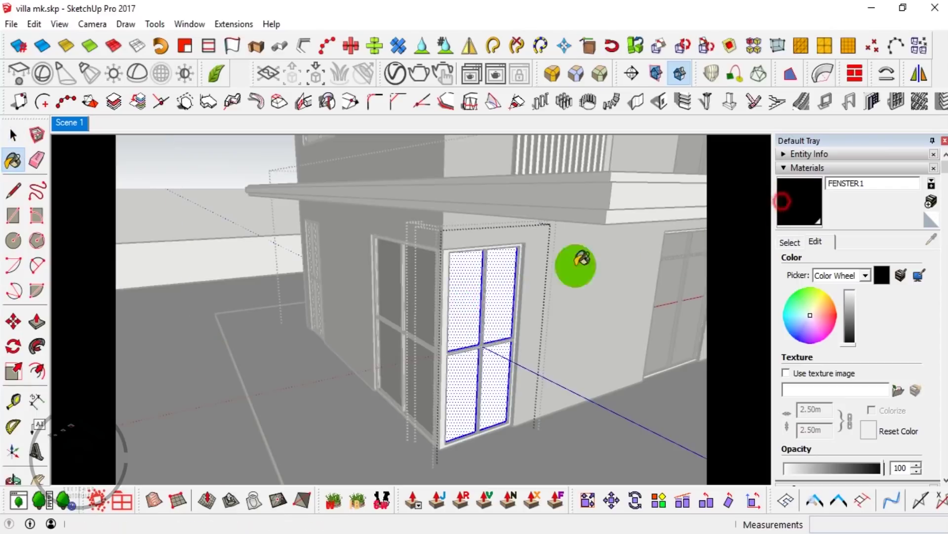
pyautogui.press('space')
# - Paint the small left-wall window and the upper window panes black with FENSTER1
pyautogui.moveTo(461, 322); pyautogui.dragTo(339, 290, button='middle')
pyautogui.scroll(2, 265, 269)
pyautogui.click(265, 274)
pyautogui.doubleClick(266, 274)
pyautogui.click(265, 275)
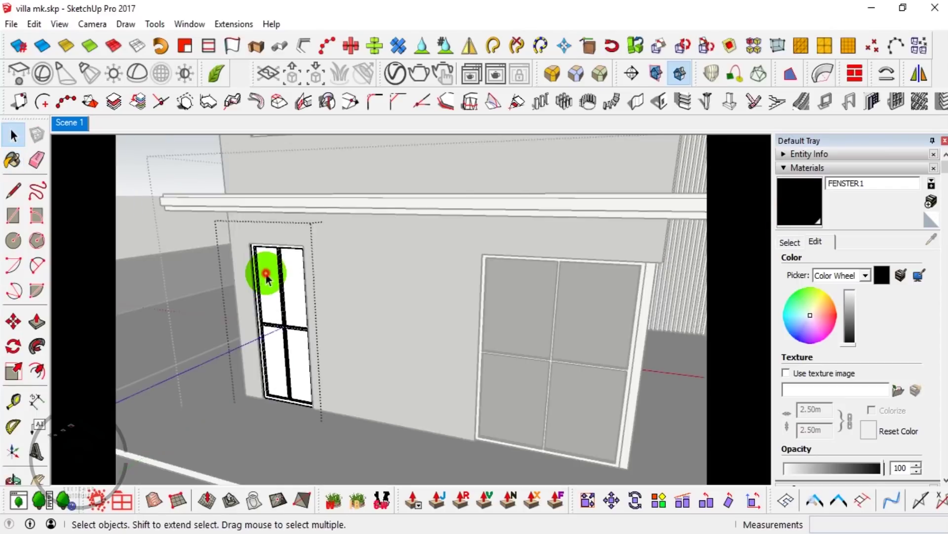
pyautogui.click(316, 273)
pyautogui.press('space')
pyautogui.moveTo(328, 360); pyautogui.dragTo(349, 158, button='middle')
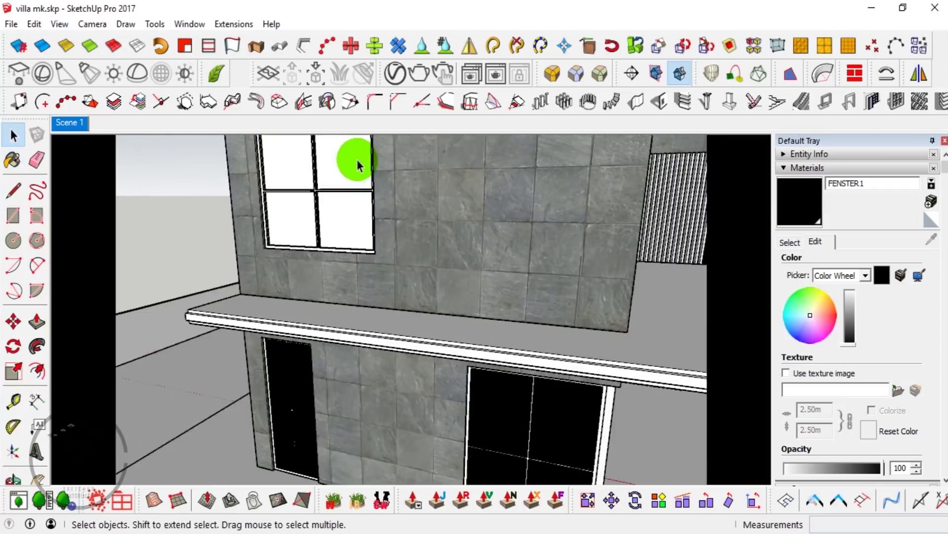
pyautogui.doubleClick(357, 159)
pyautogui.click(330, 160)
pyautogui.press('space')
# - Paint the balcony railing panels black with FENSTER1
pyautogui.scroll(-5, 222, 339)
pyautogui.moveTo(222, 339)
pyautogui.mouseDown(button='middle')
pyautogui.moveTo(392, 259)
pyautogui.moveTo(625, 250)
pyautogui.mouseUp(button='middle')
pyautogui.scroll(5, 456, 356)
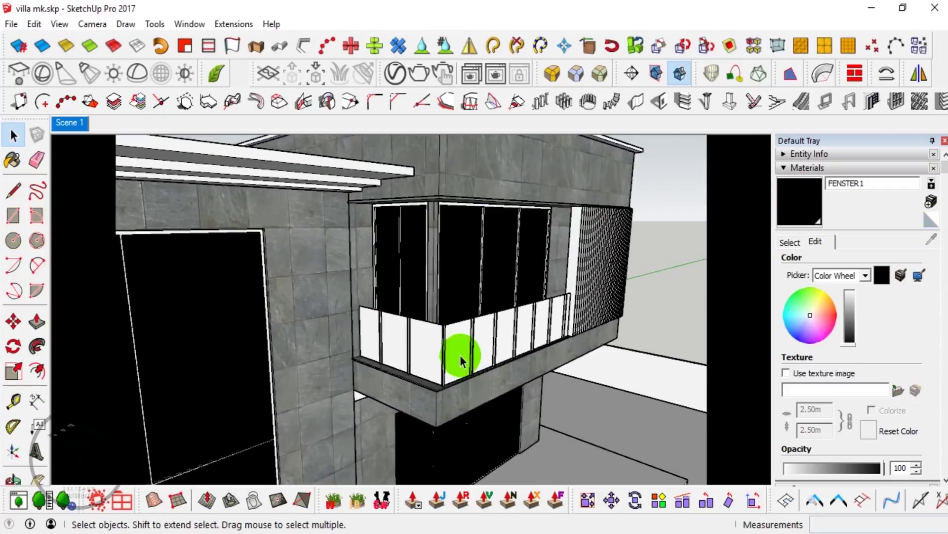
pyautogui.scroll(2, 457, 354)
pyautogui.doubleClick(460, 352)
pyautogui.click(469, 328)
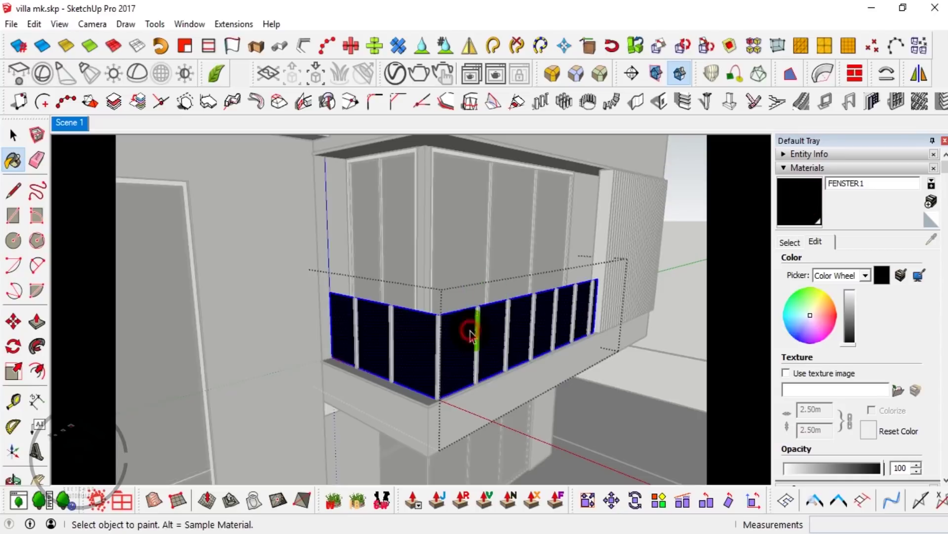
pyautogui.press('space')
# - Bring up the V-Ray material editor with its material library expanded
pyautogui.scroll(3, 459, 346)
pyautogui.scroll(3, 459, 331)
pyautogui.scroll(3, 441, 314)
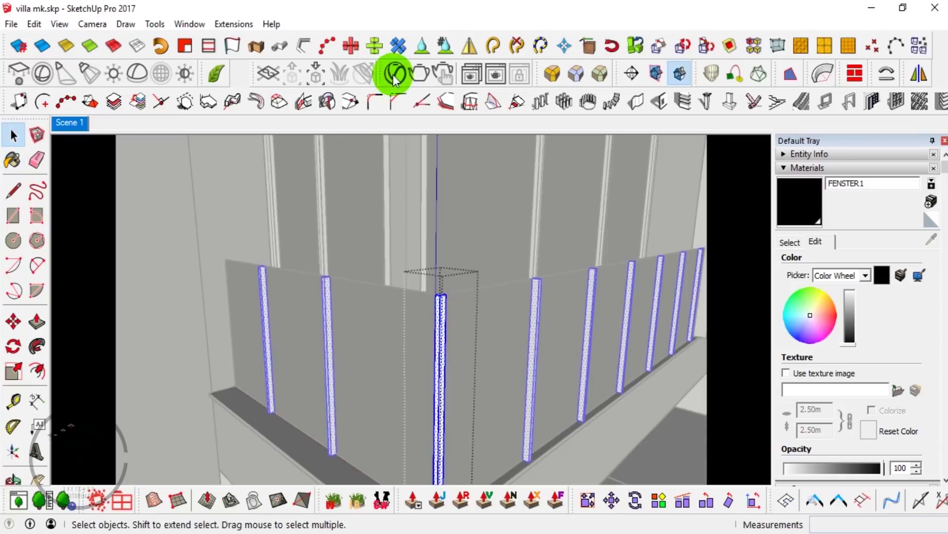
pyautogui.click(393, 74)
pyautogui.click(534, 300)
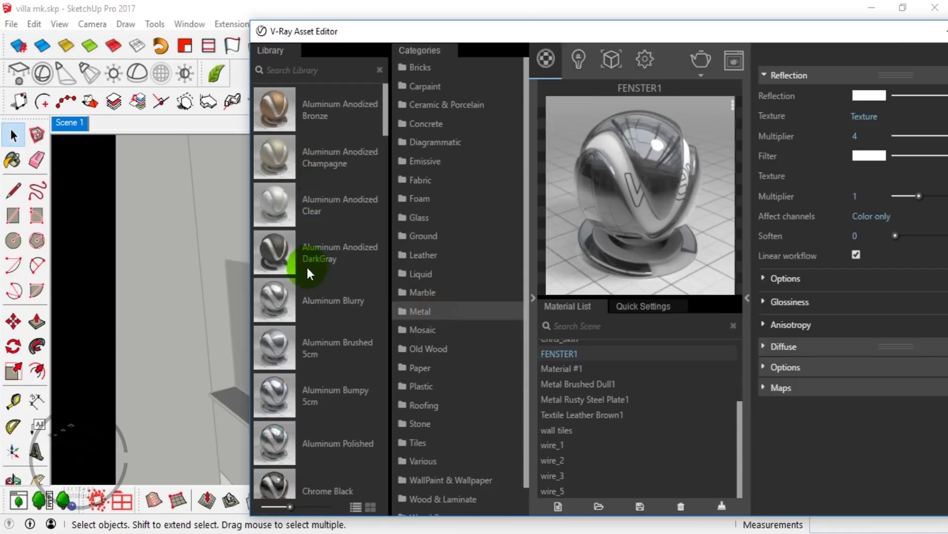
# - Add Aluminum Anodized Champagne from V-Ray's Metal library, apply it to the selected balusters, and minimize the editor
pyautogui.moveTo(475, 336); pyautogui.dragTo(548, 345)
pyautogui.rightClick(553, 355)
pyautogui.click(617, 377)
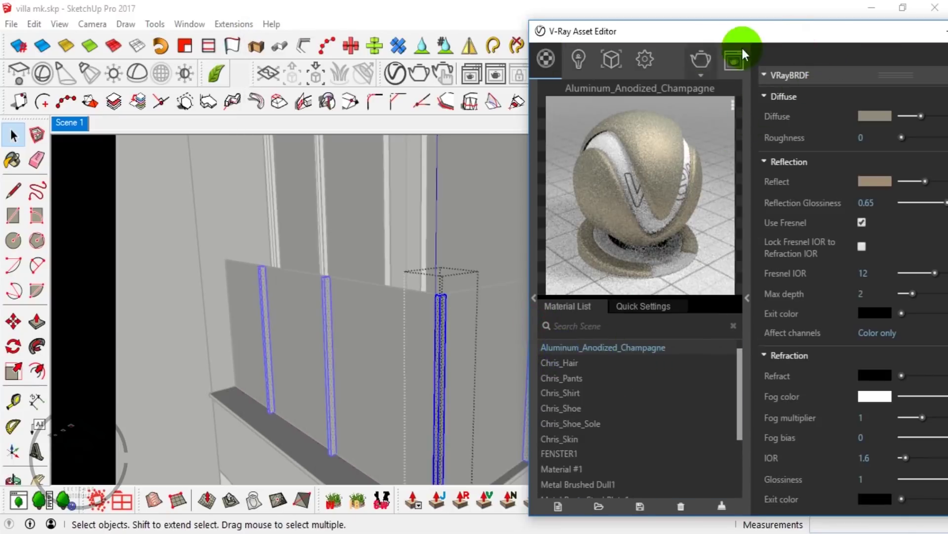
pyautogui.moveTo(743, 53); pyautogui.dragTo(528, 106)
pyautogui.click(571, 115)
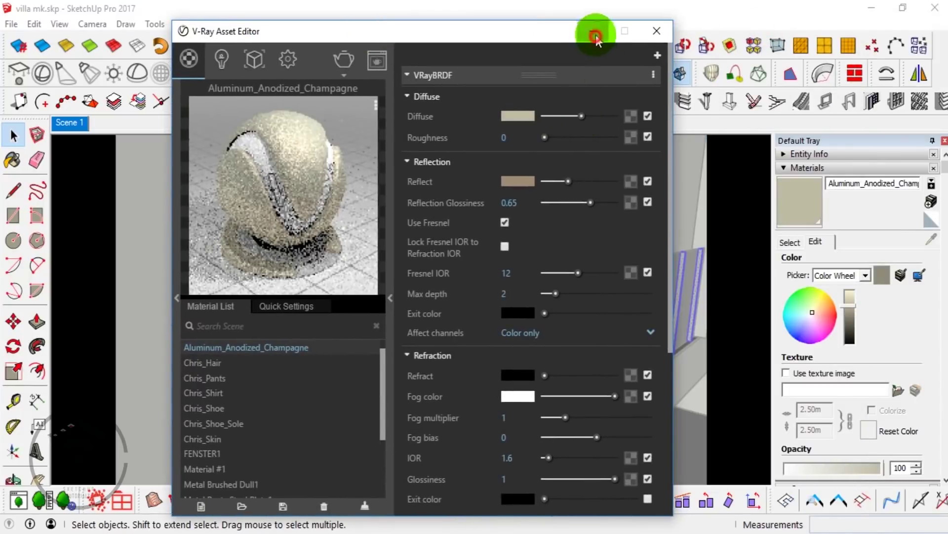
pyautogui.click(593, 31)
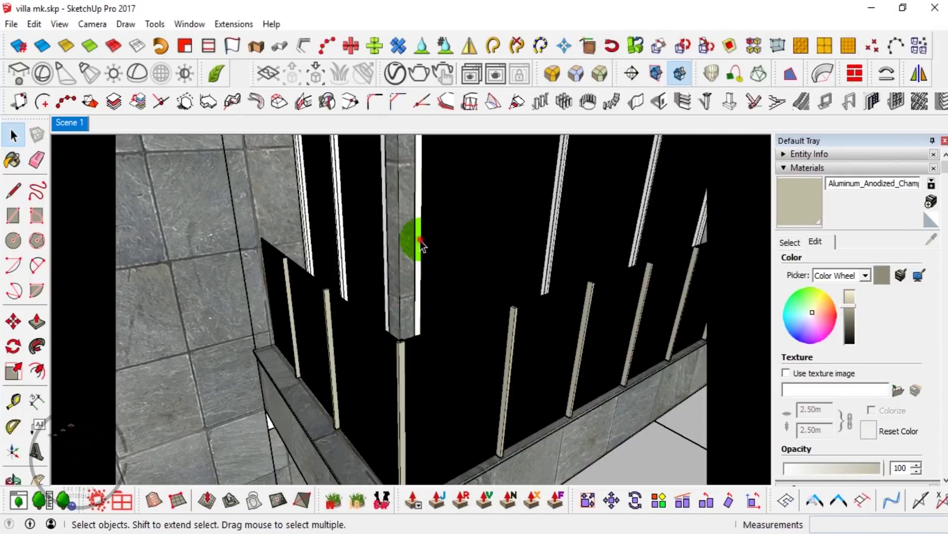
# - Edit the glass pane, left glass strip and window frame groups near the balcony
pyautogui.doubleClick(420, 241)
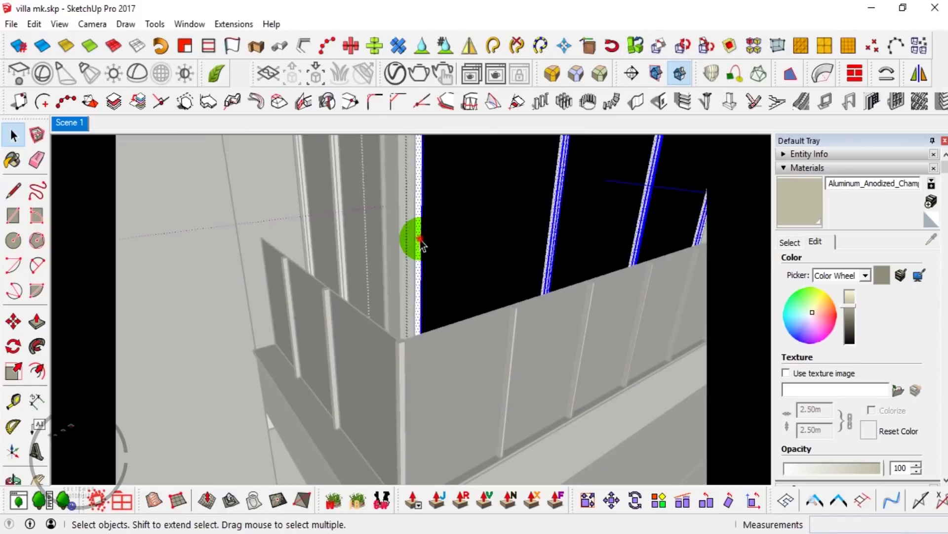
pyautogui.click(394, 213)
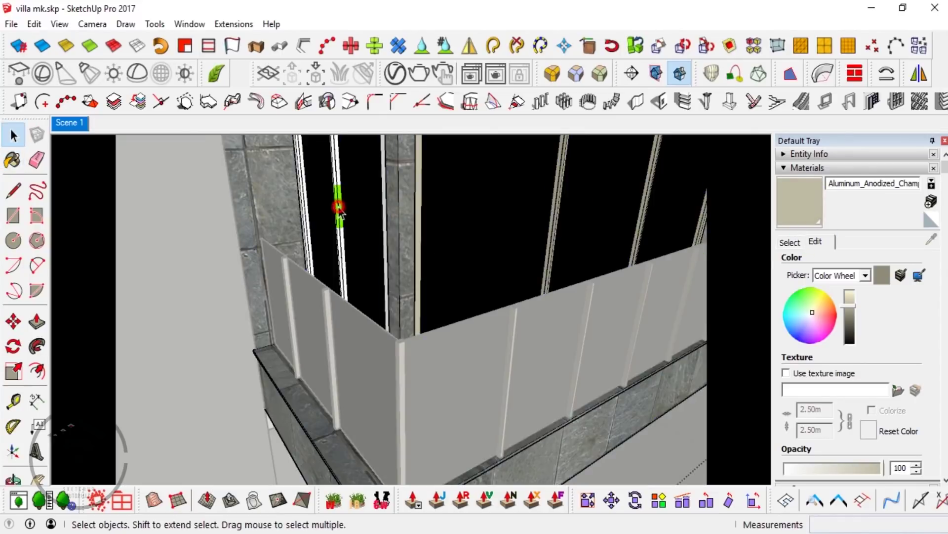
pyautogui.doubleClick(340, 212)
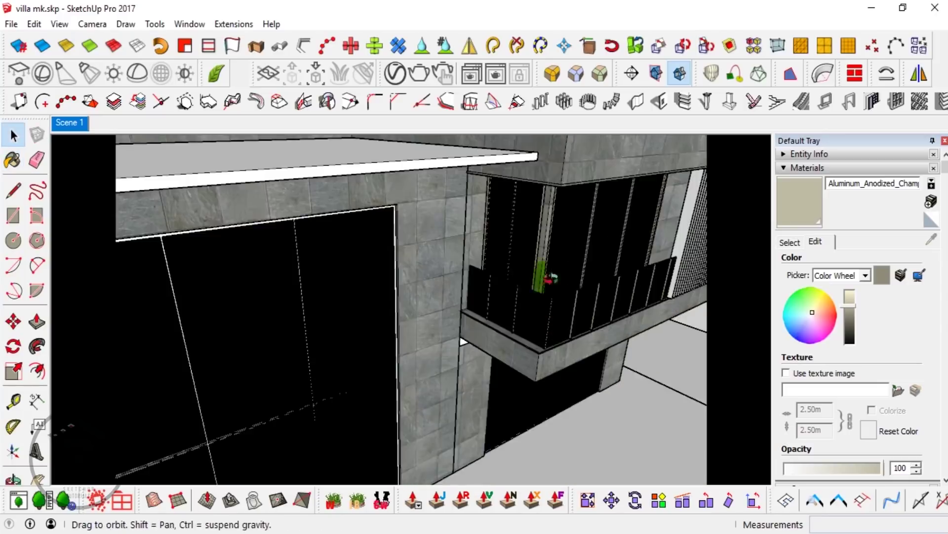
pyautogui.moveTo(546, 318); pyautogui.dragTo(426, 348, button='middle')
pyautogui.scroll(5, 500, 343)
pyautogui.scroll(3, 483, 328)
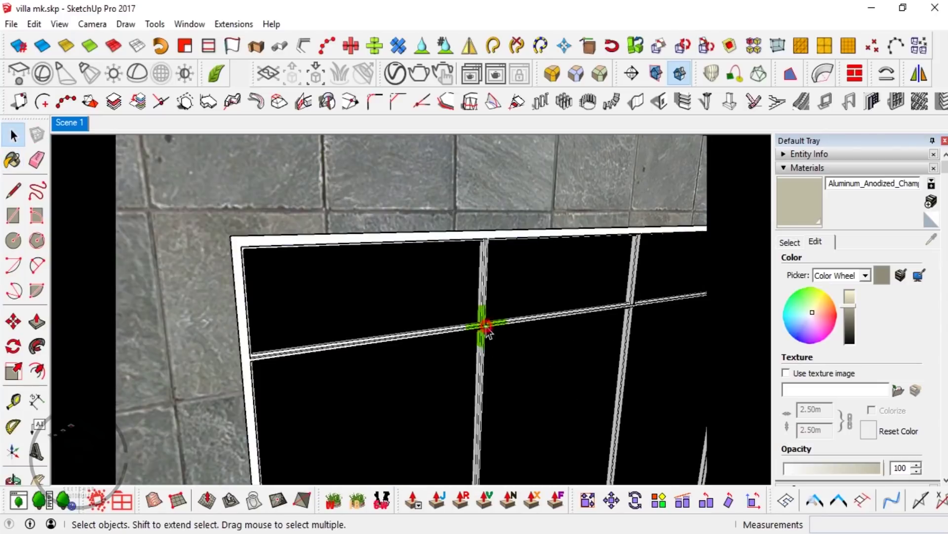
pyautogui.doubleClick(487, 327)
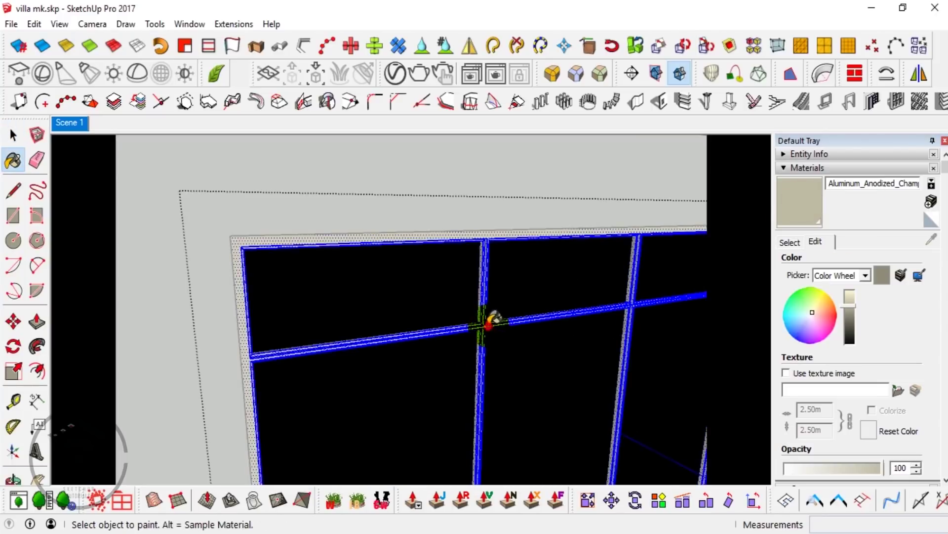
pyautogui.press('space')
# - Paint the window mullions and a second window frame with Aluminum Anodized Champagne
pyautogui.moveTo(629, 271)
pyautogui.mouseDown(button='middle')
pyautogui.moveTo(582, 349)
pyautogui.moveTo(395, 339)
pyautogui.mouseUp(button='middle')
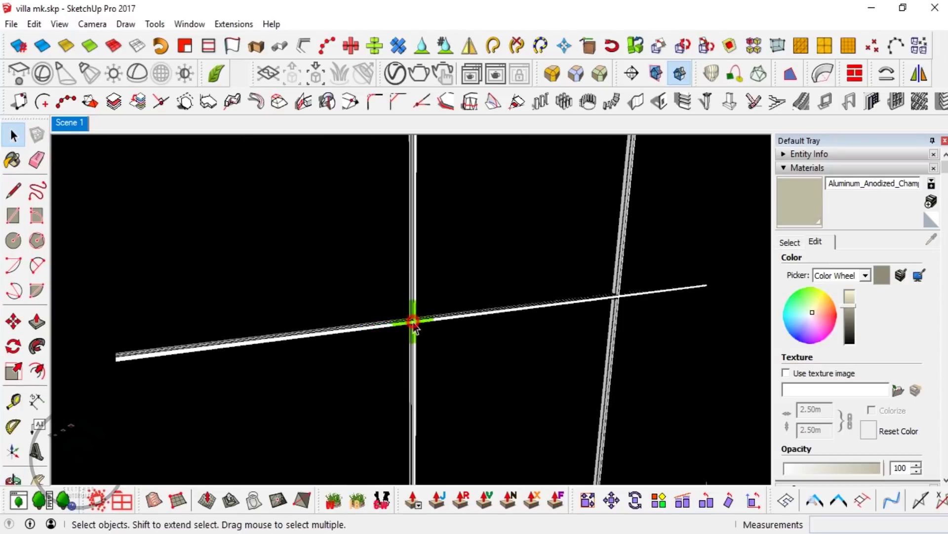
pyautogui.tripleClick(414, 322)
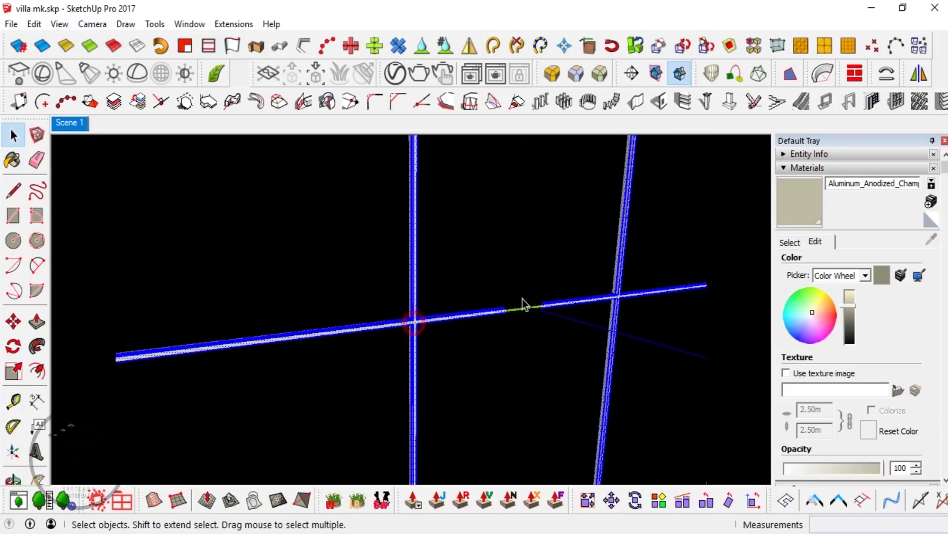
pyautogui.scroll(-5, 495, 311)
pyautogui.moveTo(568, 307); pyautogui.dragTo(492, 385, button='middle')
pyautogui.scroll(4, 482, 328)
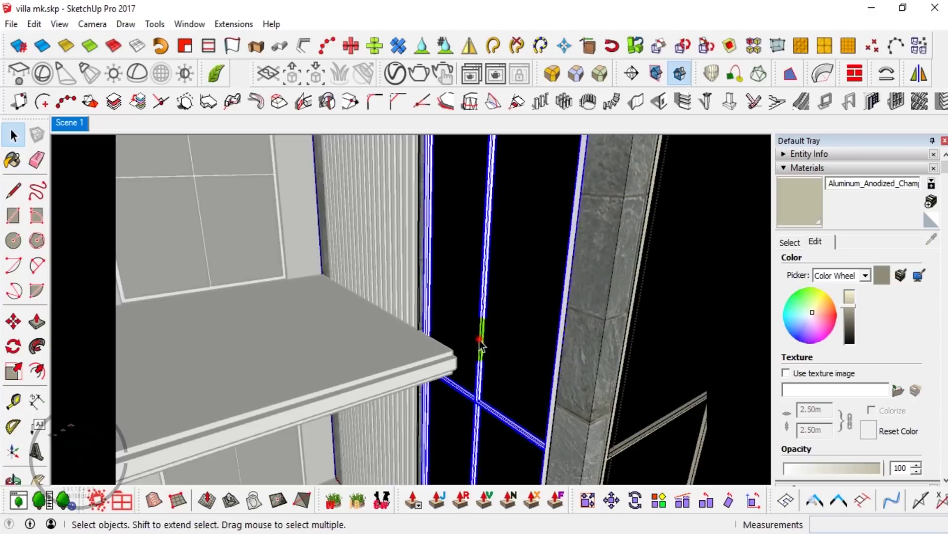
pyautogui.tripleClick(479, 340)
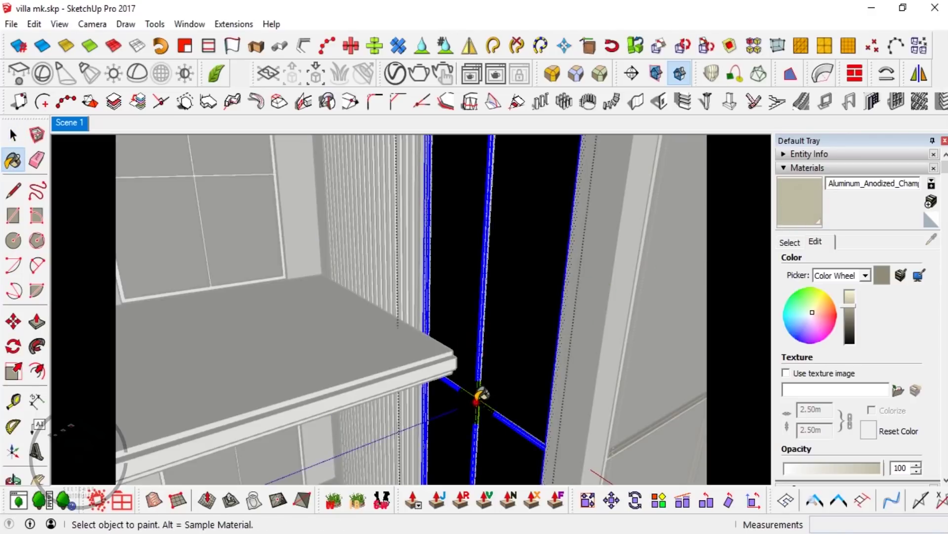
pyautogui.press('space')
# - Paint the next window frame with the champagne aluminum finish
pyautogui.scroll(-4, 558, 387)
pyautogui.scroll(4, 470, 364)
pyautogui.scroll(3, 447, 354)
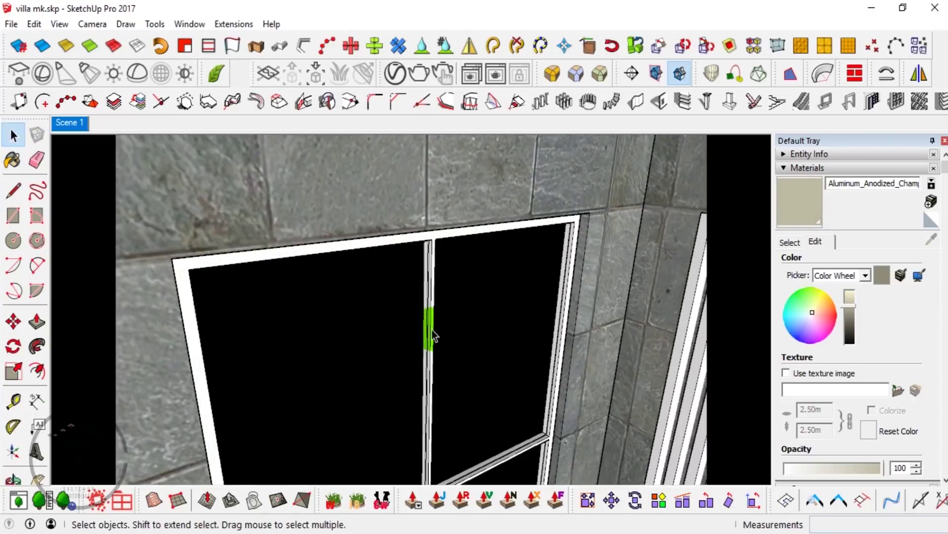
pyautogui.tripleClick(431, 329)
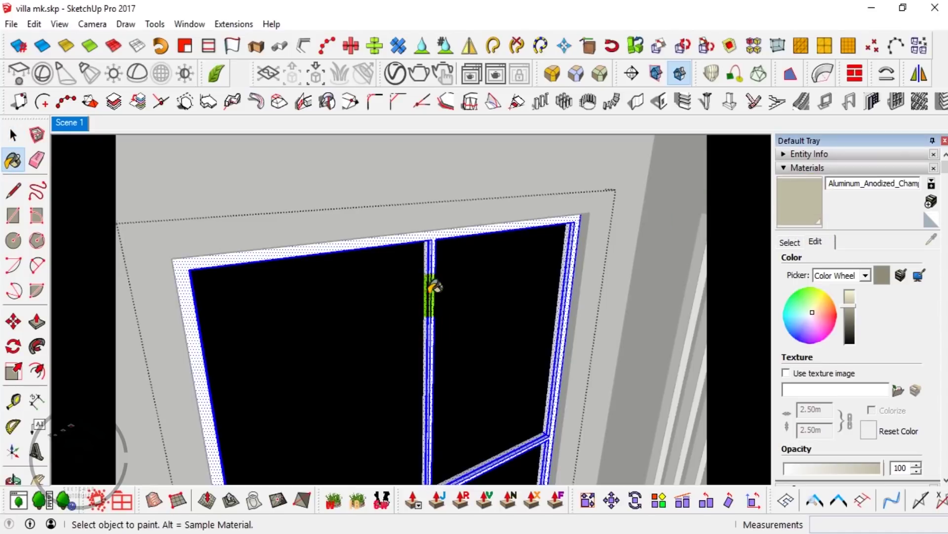
pyautogui.press('space')
# - Paint the window frame on the textured wall with Aluminum Anodized Champagne
pyautogui.scroll(-4, 478, 260)
pyautogui.moveTo(571, 205)
pyautogui.mouseDown(button='middle')
pyautogui.moveTo(624, 293)
pyautogui.moveTo(247, 301)
pyautogui.mouseUp(button='middle')
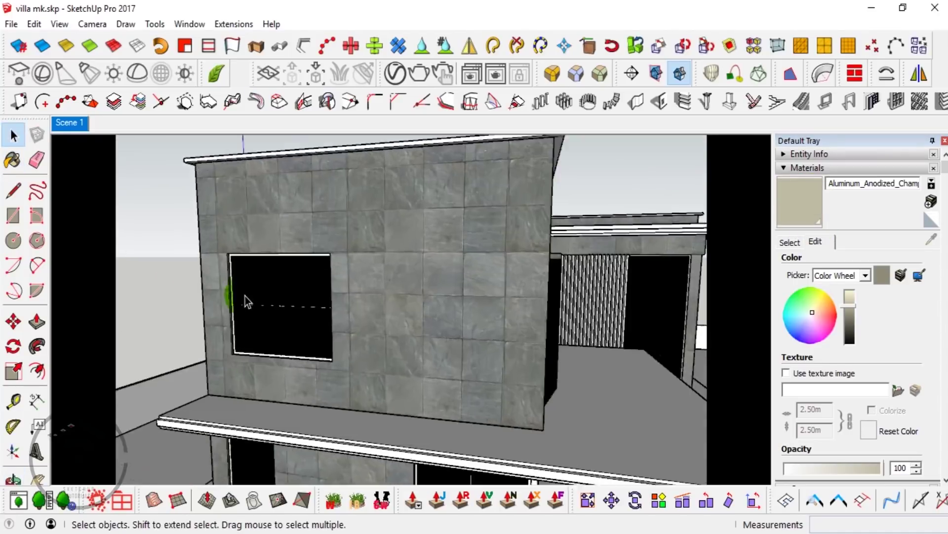
pyautogui.scroll(3, 232, 299)
pyautogui.scroll(2, 212, 296)
pyautogui.tripleClick(218, 299)
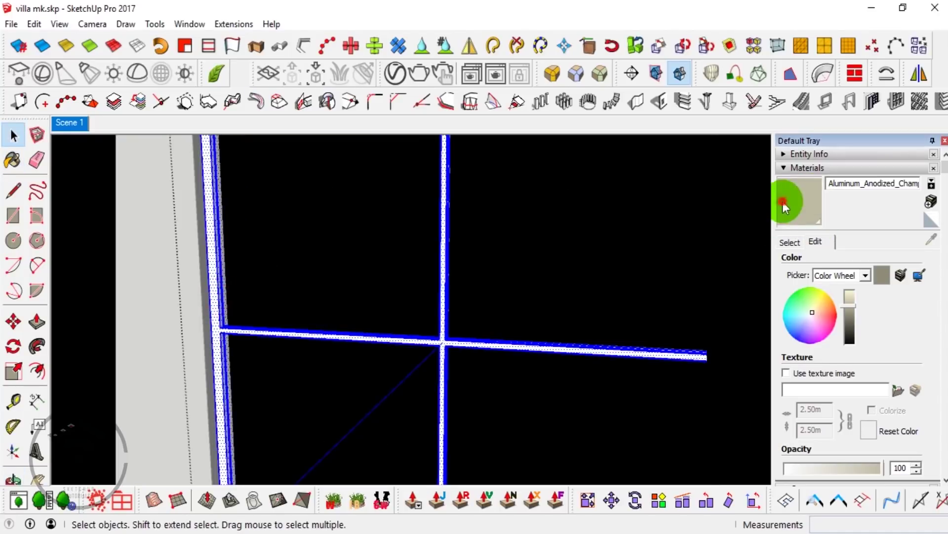
pyautogui.click(437, 338)
pyautogui.press('space')
# - Paint another wall window frame and the lower glazed door frames and mullions champagne
pyautogui.scroll(-4, 403, 201)
pyautogui.moveTo(402, 201)
pyautogui.mouseDown(button='middle')
pyautogui.moveTo(364, 298)
pyautogui.moveTo(280, 326)
pyautogui.mouseUp(button='middle')
pyautogui.scroll(3, 280, 306)
pyautogui.tripleClick(280, 265)
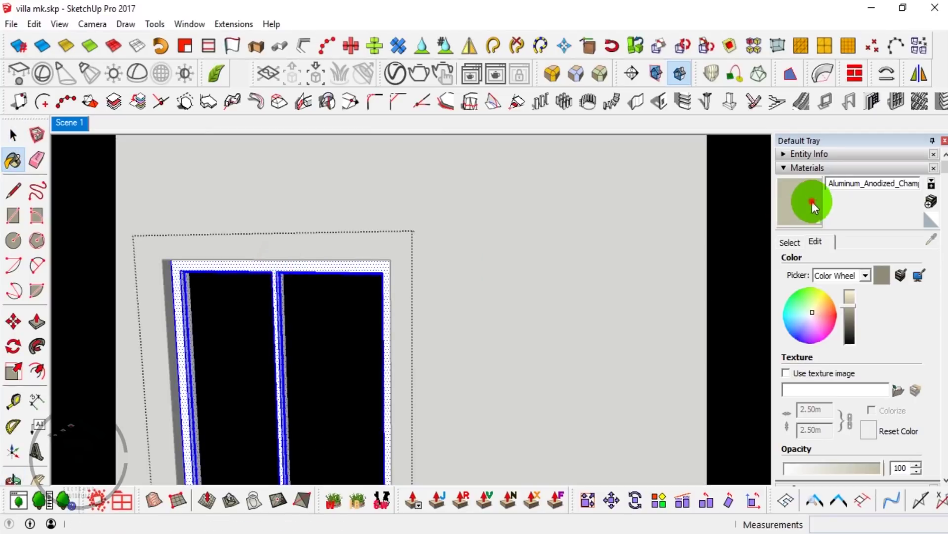
pyautogui.press('space')
pyautogui.scroll(-4, 116, 264)
pyautogui.moveTo(116, 264); pyautogui.dragTo(173, 258, button='middle')
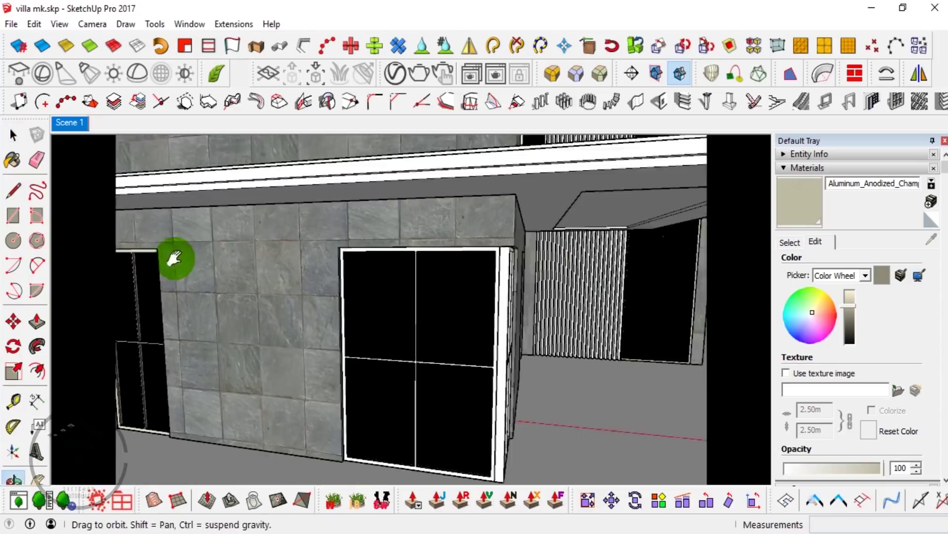
pyautogui.scroll(3, 296, 325)
pyautogui.scroll(2, 293, 316)
pyautogui.tripleClick(292, 317)
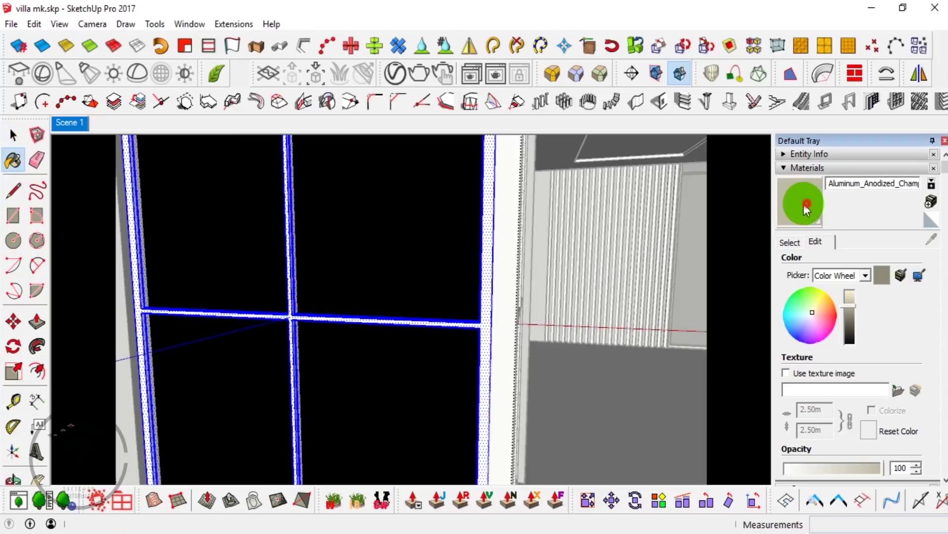
pyautogui.press('space')
# - Paint two more exterior window frames with Aluminum Anodized Champagne
pyautogui.scroll(-5, 547, 317)
pyautogui.moveTo(546, 318)
pyautogui.mouseDown(button='middle')
pyautogui.moveTo(578, 296)
pyautogui.moveTo(642, 315)
pyautogui.moveTo(360, 313)
pyautogui.mouseUp(button='middle')
pyautogui.scroll(3, 377, 303)
pyautogui.scroll(2, 387, 295)
pyautogui.tripleClick(388, 295)
pyautogui.press('space')
pyautogui.scroll(-5, 398, 300)
pyautogui.scroll(3, 508, 225)
pyautogui.scroll(2, 502, 215)
pyautogui.tripleClick(502, 211)
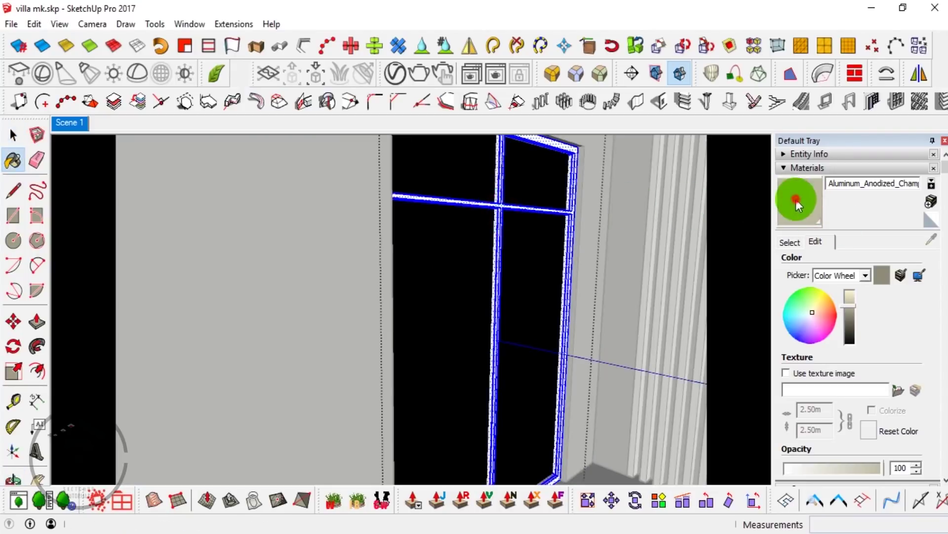
pyautogui.press('space')
# - Orbit out to a villa overview and reopen the V-Ray material editor
pyautogui.scroll(-5, 571, 269)
pyautogui.moveTo(572, 269)
pyautogui.mouseDown(button='middle')
pyautogui.moveTo(387, 308)
pyautogui.moveTo(470, 388)
pyautogui.moveTo(375, 292)
pyautogui.mouseUp(button='middle')
pyautogui.scroll(-5, 375, 293)
pyautogui.moveTo(513, 294)
pyautogui.mouseDown(button='middle')
pyautogui.moveTo(627, 244)
pyautogui.moveTo(502, 286)
pyautogui.moveTo(485, 328)
pyautogui.moveTo(635, 268)
pyautogui.mouseUp(button='middle')
pyautogui.scroll(5, 627, 244)
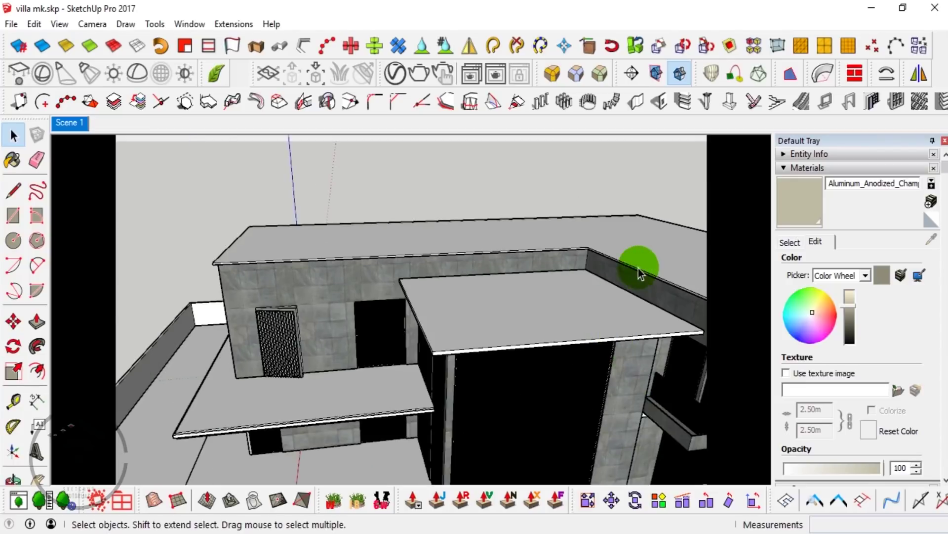
pyautogui.scroll(2, 640, 262)
pyautogui.moveTo(573, 257); pyautogui.dragTo(494, 198, button='middle')
pyautogui.click(396, 73)
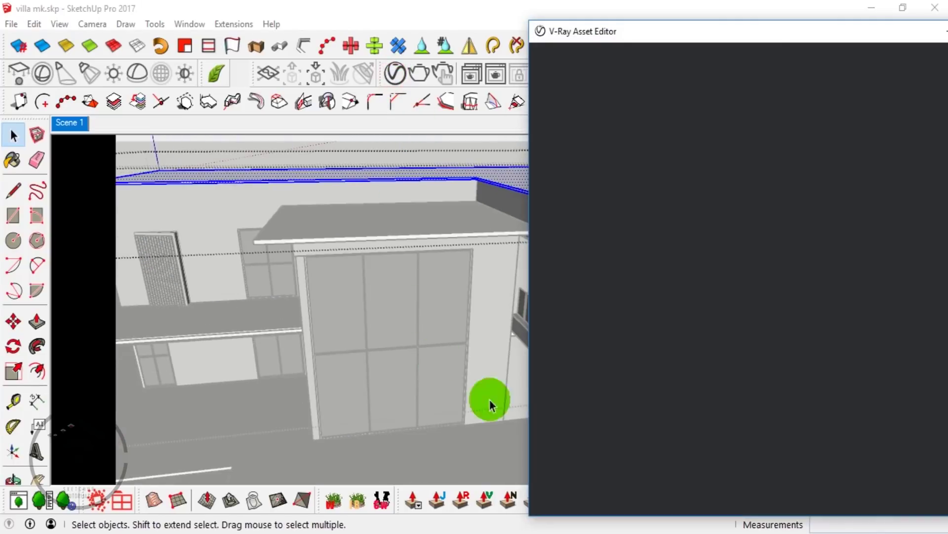
# - Create a new Generic V-Ray material with concrete08.jpg as its diffuse texture
pyautogui.moveTo(745, 29); pyautogui.dragTo(485, 25)
pyautogui.click(305, 503)
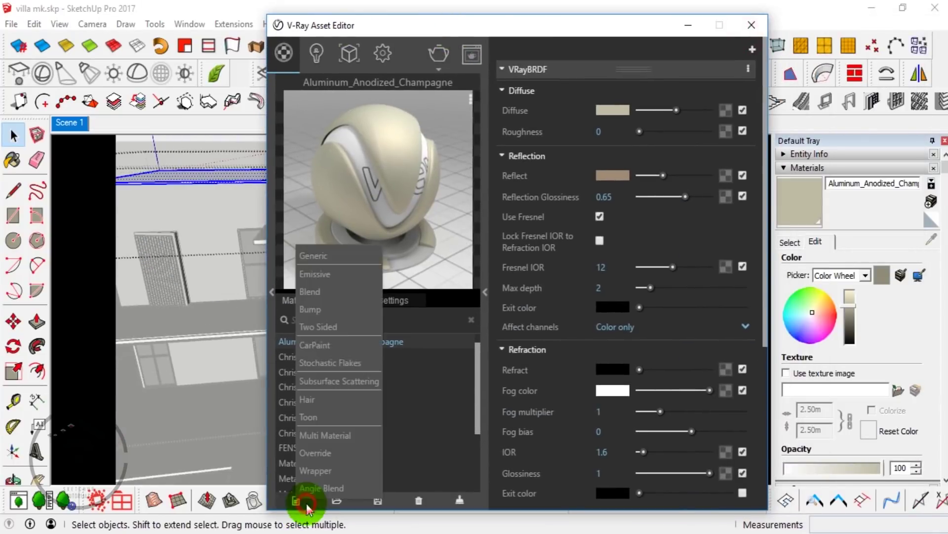
pyautogui.click(335, 256)
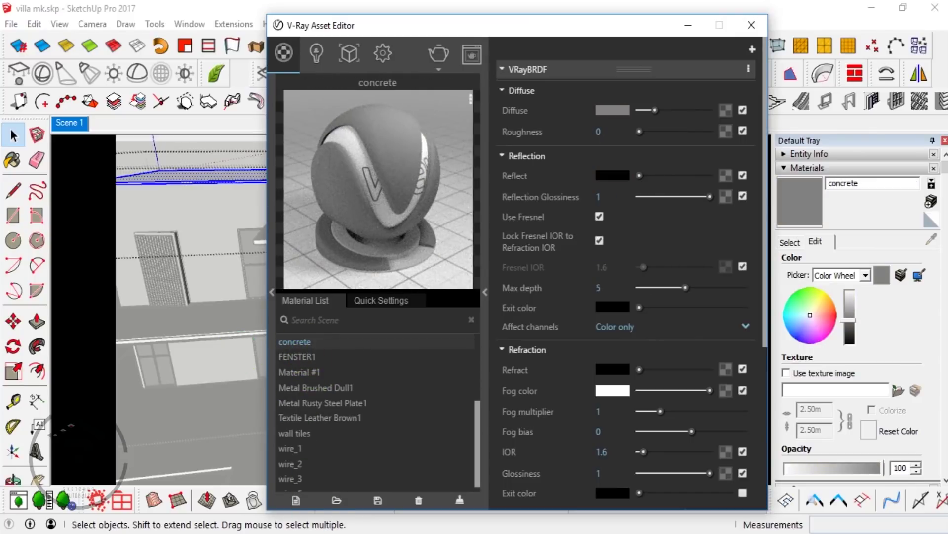
pyautogui.click(275, 499)
pyautogui.click(295, 215)
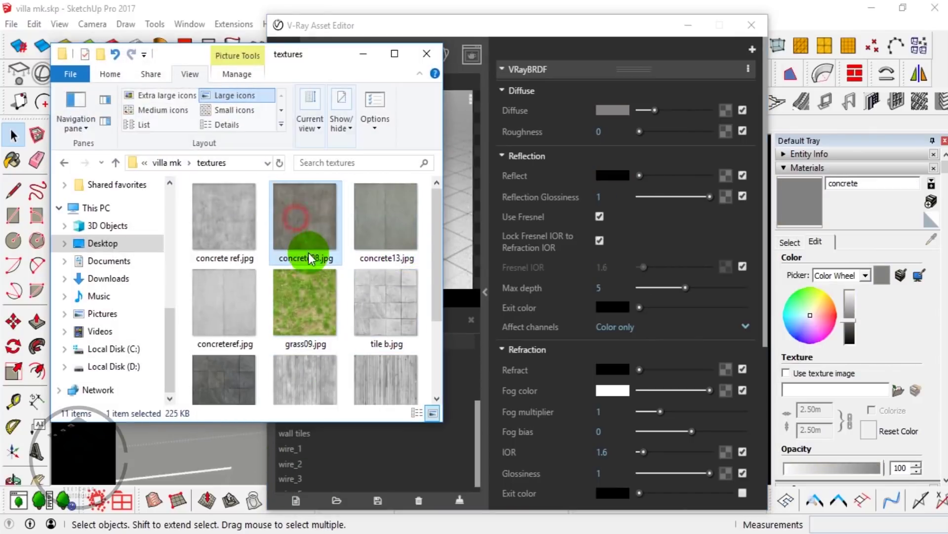
pyautogui.moveTo(306, 233); pyautogui.dragTo(715, 109)
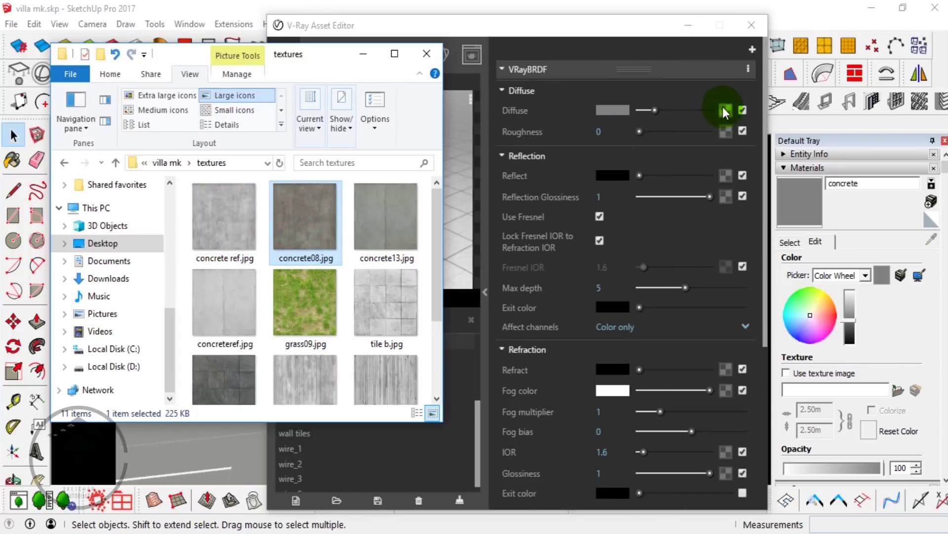
# - Add concrete ref.jpg as the reflection map with reflection glossiness 0.45
pyautogui.moveTo(741, 157); pyautogui.dragTo(726, 176)
pyautogui.click(402, 22)
pyautogui.moveTo(639, 176); pyautogui.dragTo(691, 175)
pyautogui.click(667, 196)
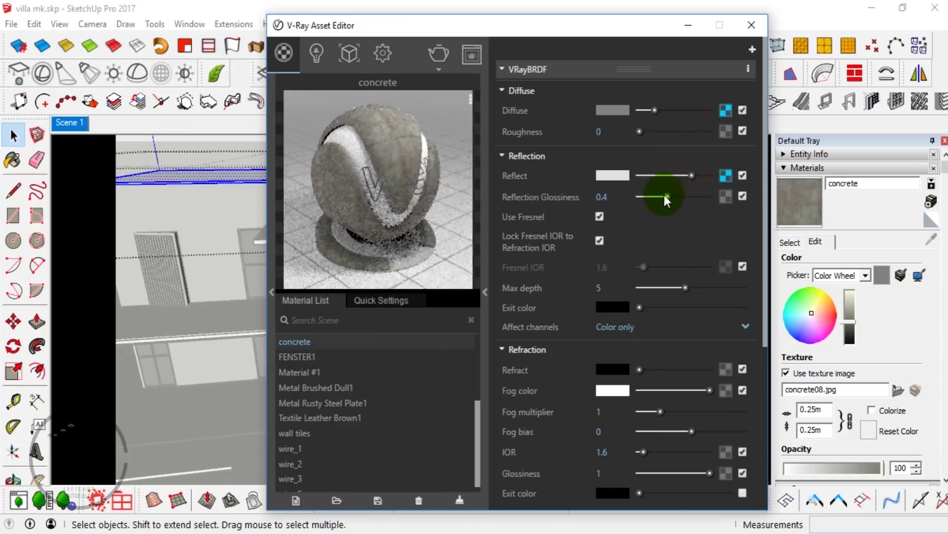
# - Give the diffuse bitmap a custom gamma of 0.8 and close the editor
pyautogui.click(726, 110)
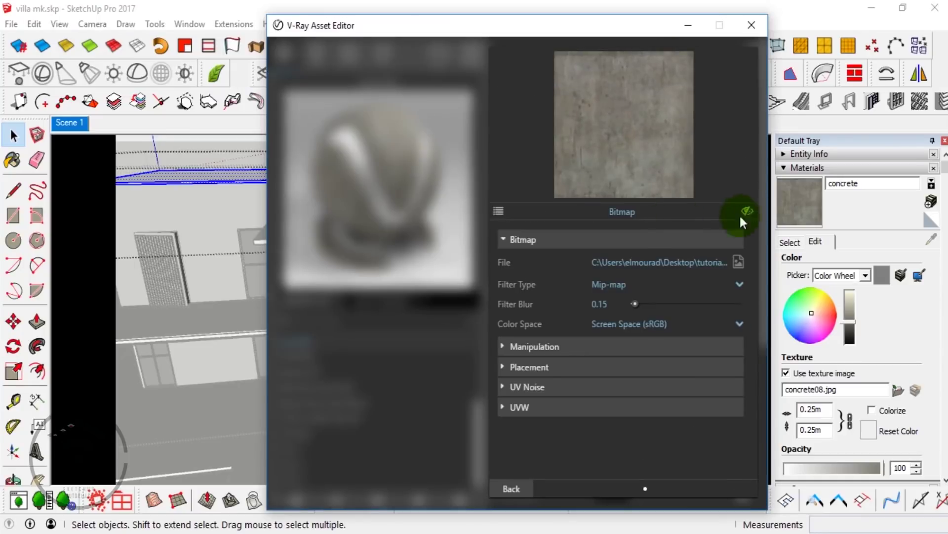
pyautogui.click(618, 381)
pyautogui.moveTo(621, 344); pyautogui.dragTo(583, 354)
pyautogui.write('0.8')
pyautogui.press('Return')
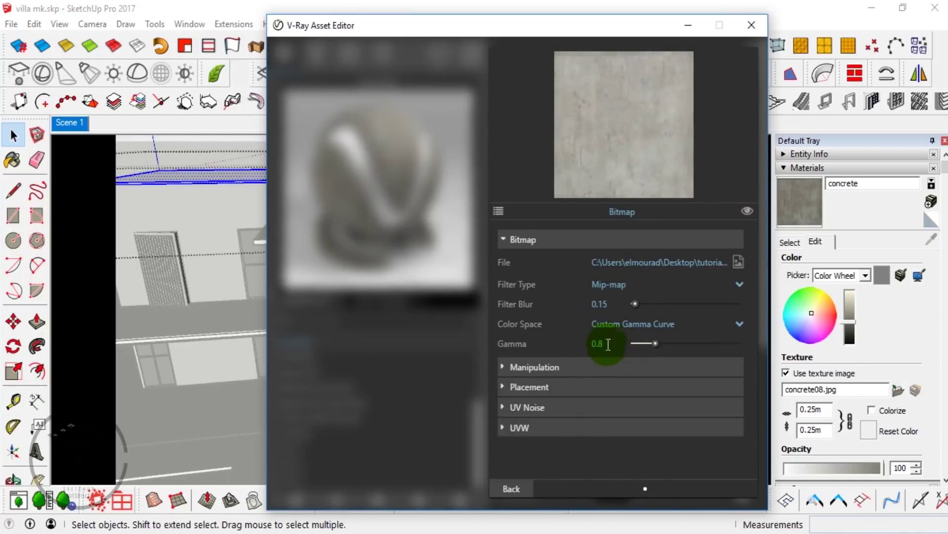
pyautogui.click(512, 488)
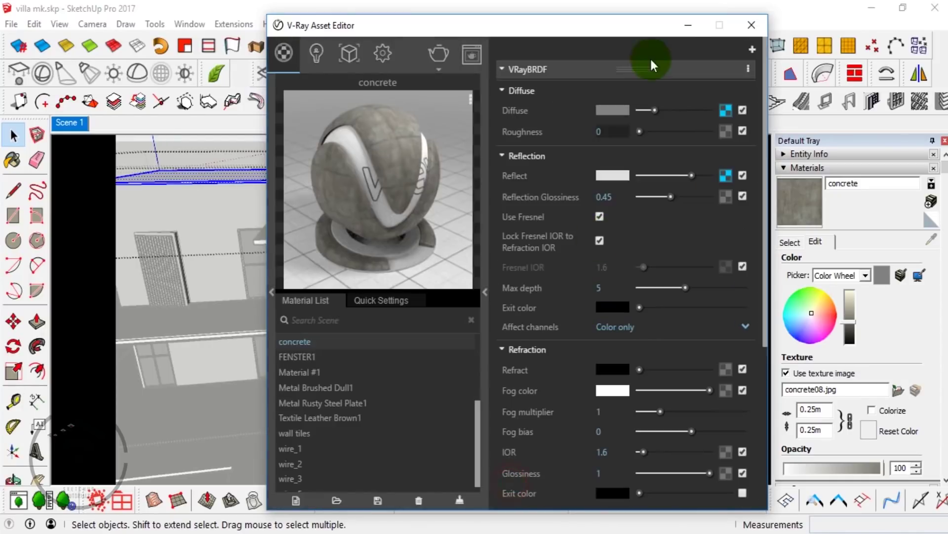
pyautogui.click(687, 25)
pyautogui.click(795, 211)
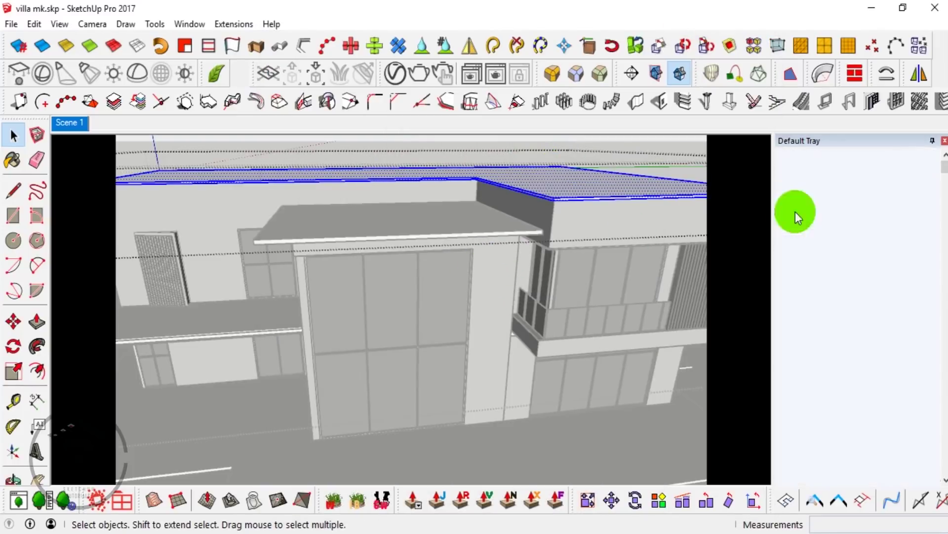
# - Paint the roof slabs with concrete at a 2.00 m texture size
pyautogui.scroll(3, 608, 170)
pyautogui.scroll(2, 546, 187)
pyautogui.scroll(2, 546, 186)
pyautogui.keyDown('shift'); pyautogui.moveTo(532, 261); pyautogui.dragTo(788, 455, button='middle'); pyautogui.keyUp('shift')
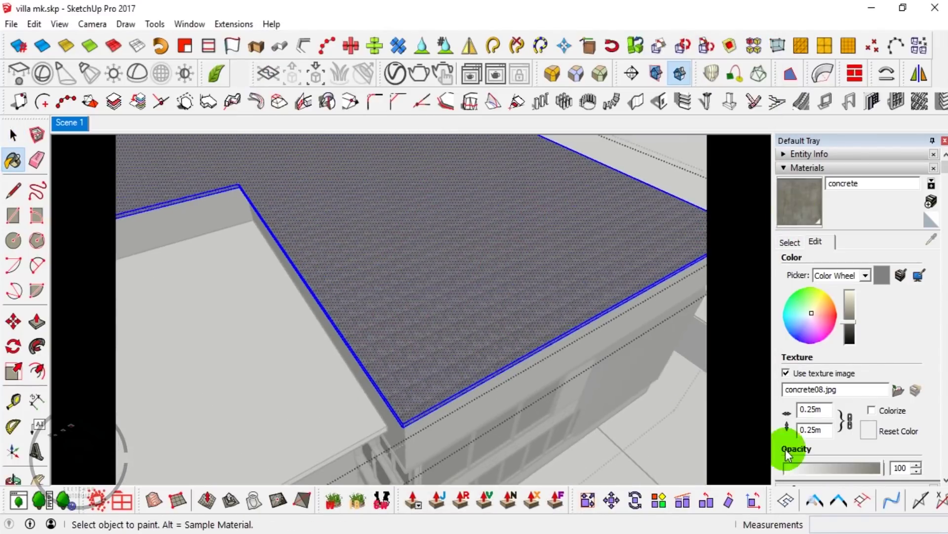
pyautogui.write('2')
pyautogui.press('Return')
pyautogui.moveTo(393, 331); pyautogui.dragTo(362, 317, button='middle')
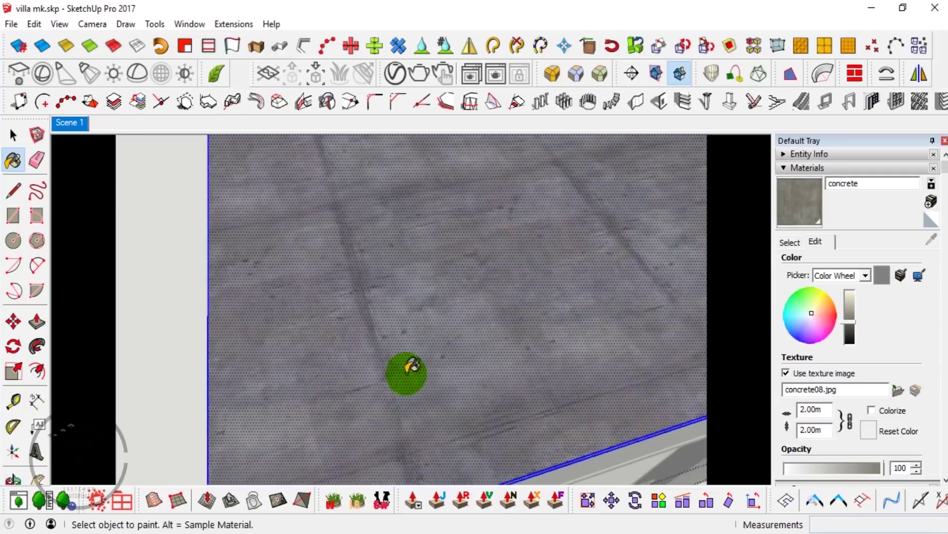
pyautogui.press('space')
pyautogui.scroll(-3, 475, 328)
pyautogui.scroll(-3, 447, 385)
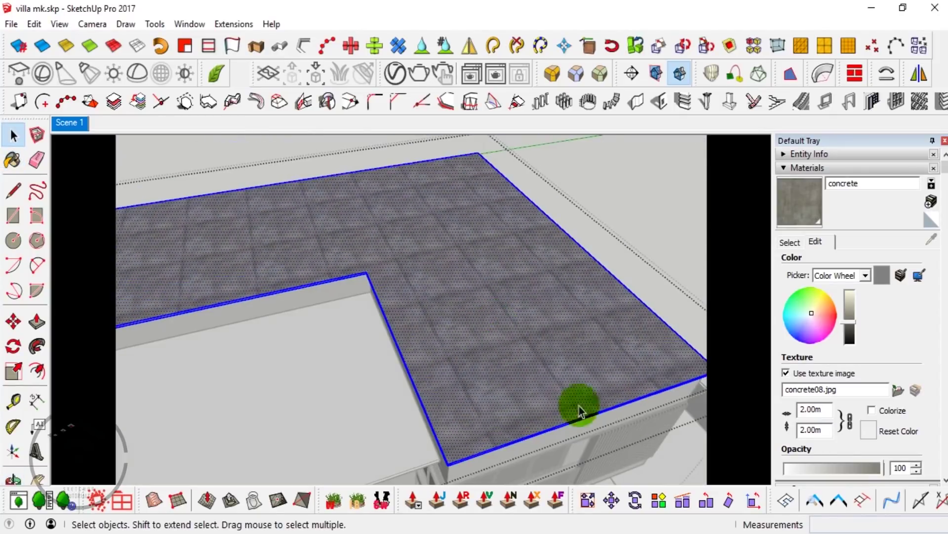
# - Try a 5.00 m concrete texture size, then set it back to 2.00 m
pyautogui.write('5')
pyautogui.press('Return')
pyautogui.scroll(3, 521, 370)
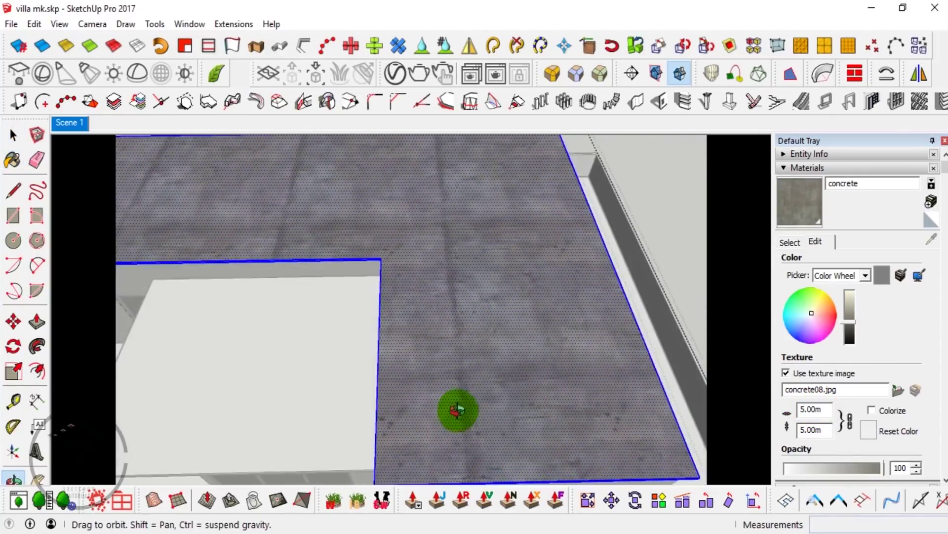
pyautogui.scroll(3, 453, 404)
pyautogui.scroll(2, 466, 430)
pyautogui.scroll(-3, 687, 369)
pyautogui.click(813, 409)
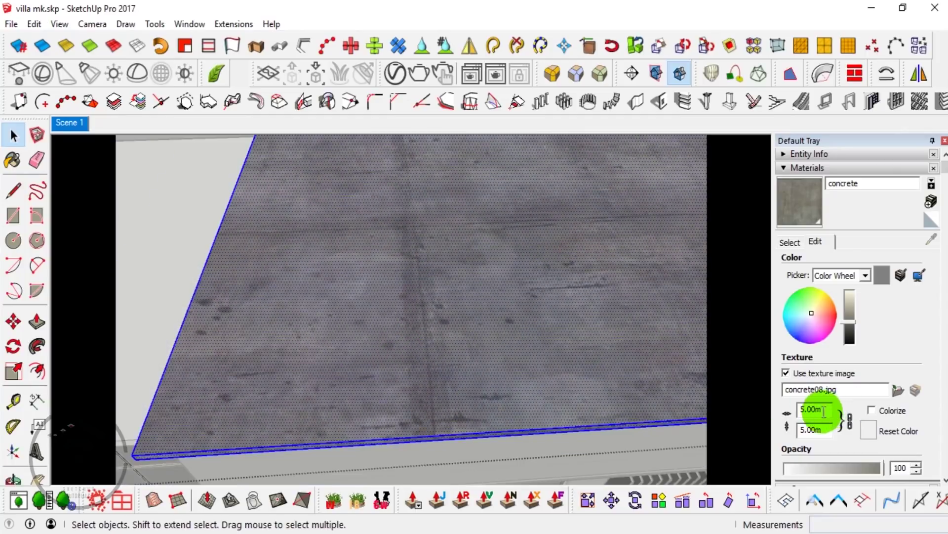
pyautogui.write('2')
pyautogui.press('Return')
pyautogui.scroll(-2, 440, 307)
pyautogui.scroll(-3, 441, 308)
# - Paint the entrance canopy slab with concrete and make it a group
pyautogui.moveTo(377, 381)
pyautogui.mouseDown(button='middle')
pyautogui.moveTo(568, 163)
pyautogui.moveTo(324, 399)
pyautogui.moveTo(310, 381)
pyautogui.moveTo(437, 289)
pyautogui.mouseUp(button='middle')
pyautogui.click(437, 289)
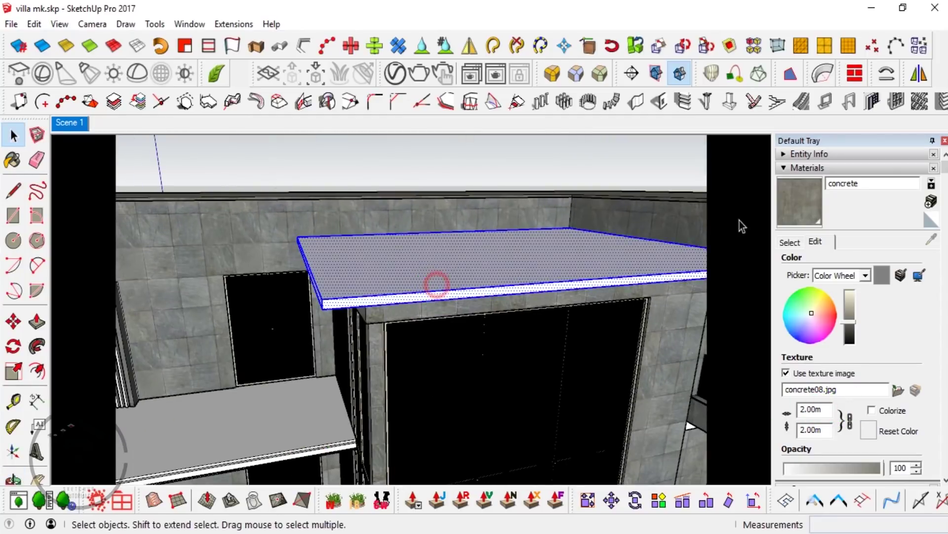
pyautogui.click(624, 241)
pyautogui.moveTo(267, 262)
pyautogui.mouseDown(button='middle')
pyautogui.moveTo(372, 186)
pyautogui.moveTo(265, 170)
pyautogui.moveTo(413, 180)
pyautogui.moveTo(380, 292)
pyautogui.mouseUp(button='middle')
pyautogui.rightClick(378, 291)
pyautogui.click(429, 161)
pyautogui.moveTo(428, 161)
pyautogui.mouseDown(button='middle')
pyautogui.moveTo(462, 267)
pyautogui.moveTo(439, 144)
pyautogui.moveTo(451, 264)
pyautogui.moveTo(567, 159)
pyautogui.moveTo(440, 339)
pyautogui.moveTo(467, 348)
pyautogui.moveTo(531, 338)
pyautogui.moveTo(413, 260)
pyautogui.moveTo(469, 343)
pyautogui.mouseUp(button='middle')
# - Select the balcony slab and bring up the V-Ray material editor
pyautogui.scroll(3, 474, 348)
pyautogui.click(480, 330)
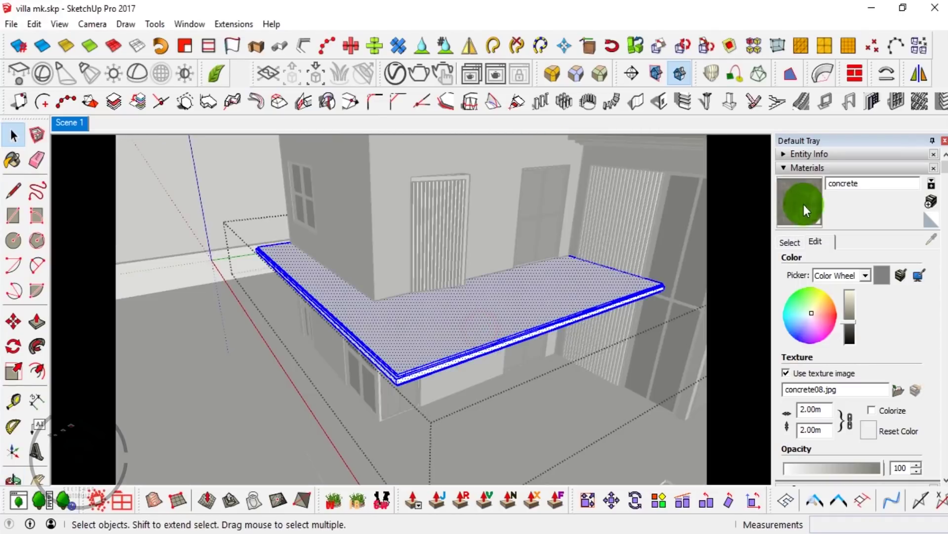
pyautogui.click(396, 73)
# - Add Aluminum Anodized DarkGray from the V-Ray library and apply it to the balcony slab
pyautogui.click(523, 304)
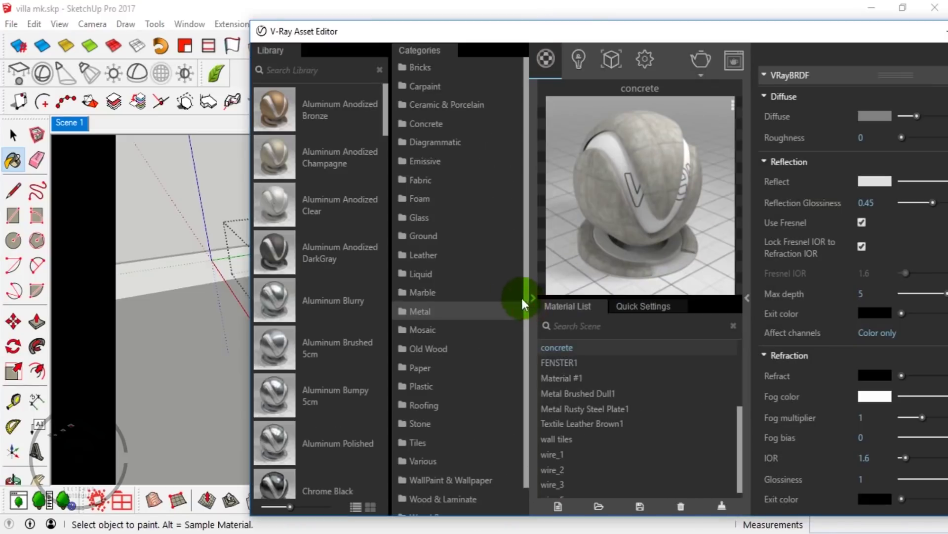
pyautogui.moveTo(598, 438); pyautogui.dragTo(593, 425)
pyautogui.click(533, 297)
pyautogui.rightClick(634, 348)
pyautogui.click(648, 376)
pyautogui.moveTo(842, 68); pyautogui.dragTo(614, 43)
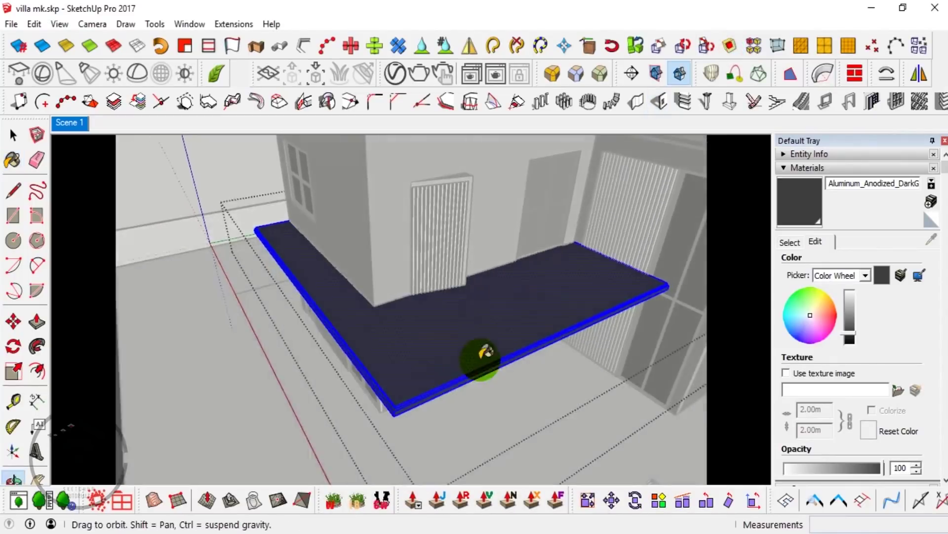
pyautogui.press('space')
# - Orbit around the villa to the tiled wall and select the vertical screen wall
pyautogui.moveTo(478, 349)
pyautogui.mouseDown(button='middle')
pyautogui.moveTo(408, 400)
pyautogui.moveTo(466, 269)
pyautogui.mouseUp(button='middle')
pyautogui.scroll(-5, 423, 328)
pyautogui.moveTo(424, 328); pyautogui.dragTo(353, 351, button='middle')
pyautogui.scroll(4, 376, 326)
pyautogui.scroll(3, 375, 326)
pyautogui.moveTo(455, 322)
pyautogui.mouseDown(button='middle')
pyautogui.moveTo(354, 191)
pyautogui.moveTo(432, 254)
pyautogui.moveTo(286, 311)
pyautogui.moveTo(451, 269)
pyautogui.moveTo(430, 267)
pyautogui.moveTo(375, 297)
pyautogui.moveTo(546, 364)
pyautogui.mouseUp(button='middle')
pyautogui.scroll(5, 504, 277)
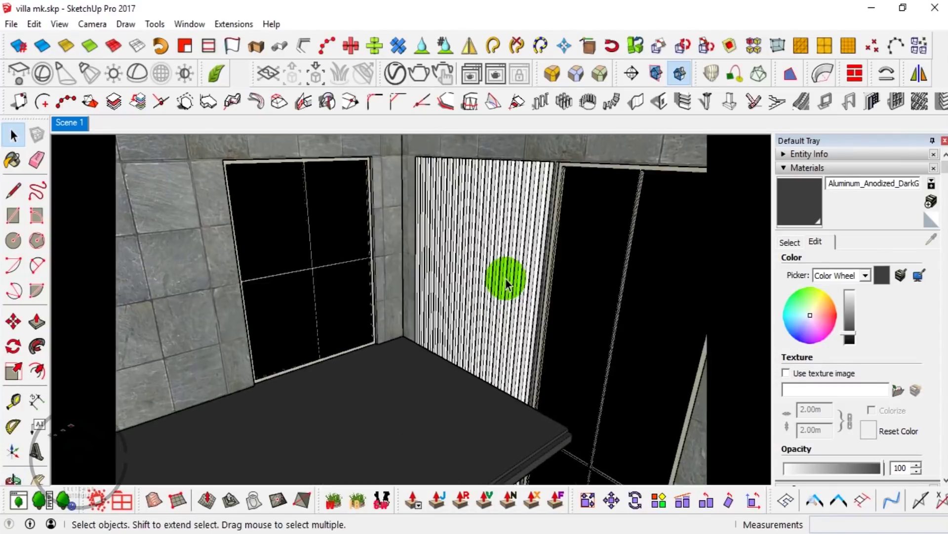
pyautogui.click(504, 277)
# - Create a new Generic V-Ray material named 'wood bars'
pyautogui.click(392, 77)
pyautogui.click(546, 500)
pyautogui.click(593, 326)
pyautogui.moveTo(599, 353); pyautogui.dragTo(504, 354)
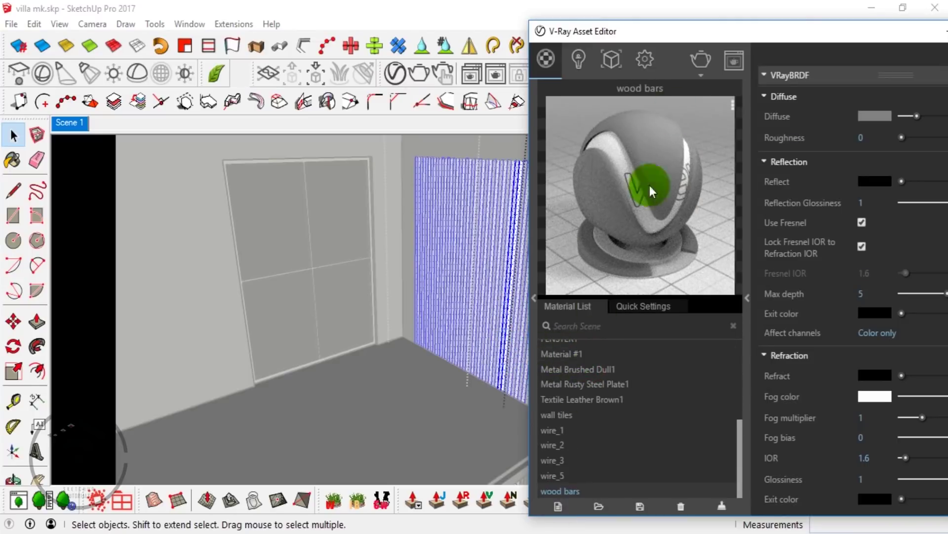
# - Give wood bars a wood11.jpg diffuse, wood b11.jpg reflection map and 0.45 glossiness
pyautogui.moveTo(767, 37); pyautogui.dragTo(474, 48)
pyautogui.hotkey('alt', 'Tab')
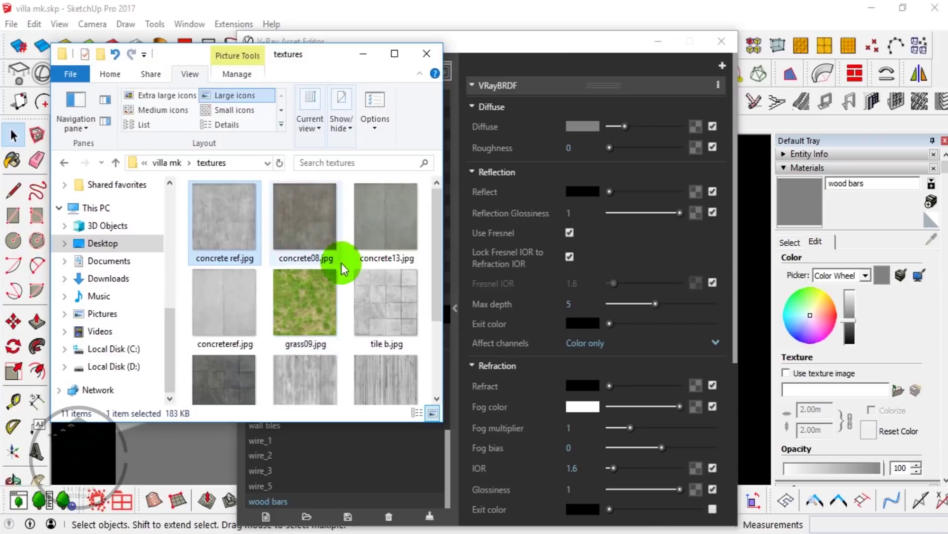
pyautogui.scroll(-3, 315, 352)
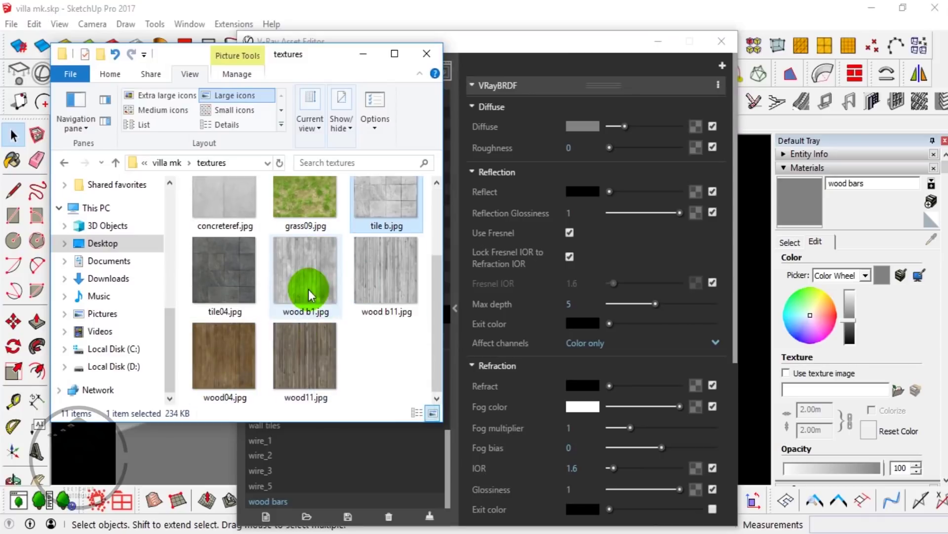
pyautogui.moveTo(309, 295); pyautogui.dragTo(371, 285)
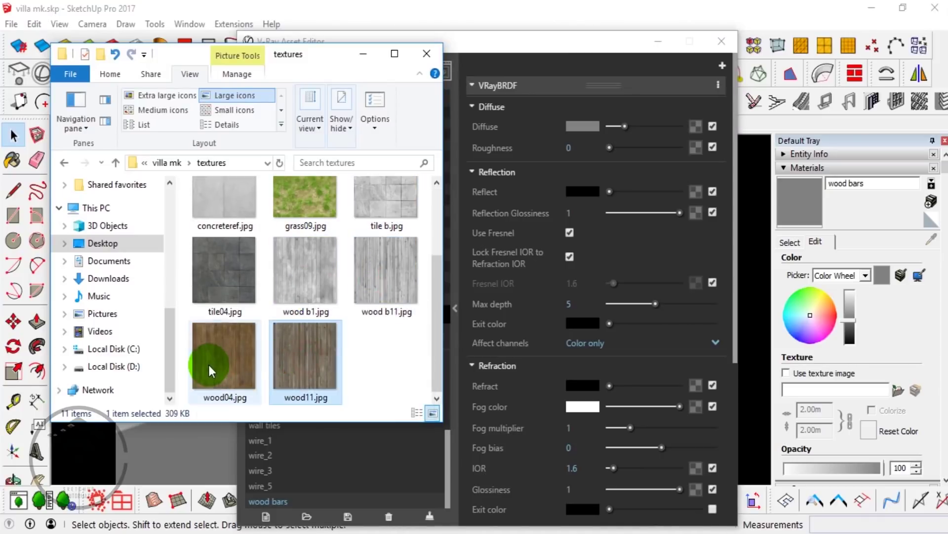
pyautogui.moveTo(694, 131); pyautogui.dragTo(694, 131)
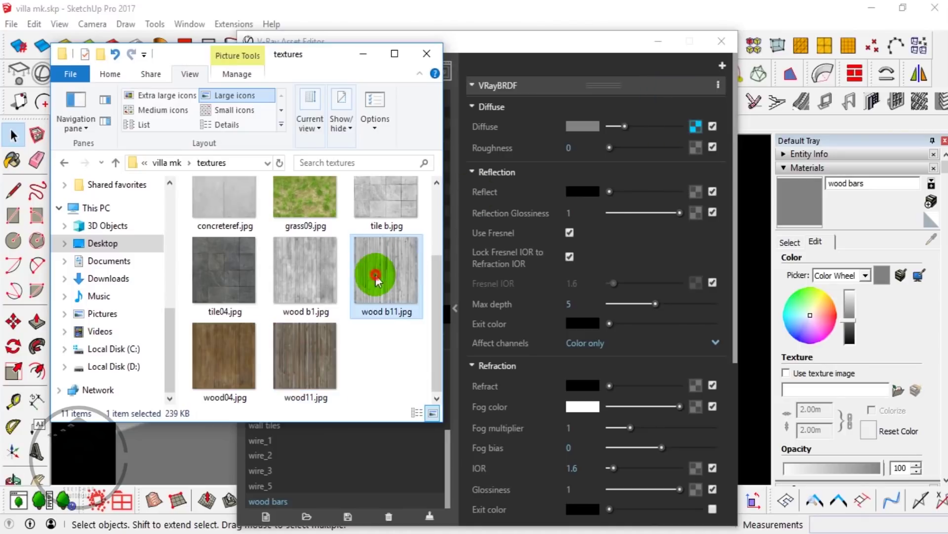
pyautogui.moveTo(371, 269); pyautogui.dragTo(668, 189)
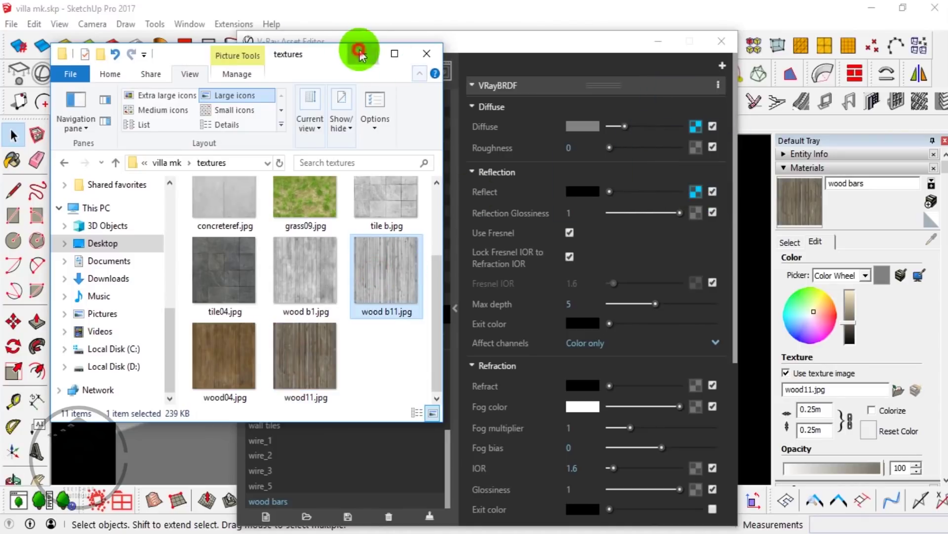
pyautogui.click(359, 54)
pyautogui.moveTo(635, 191)
pyautogui.mouseDown()
pyautogui.moveTo(670, 192)
pyautogui.moveTo(641, 213)
pyautogui.mouseUp()
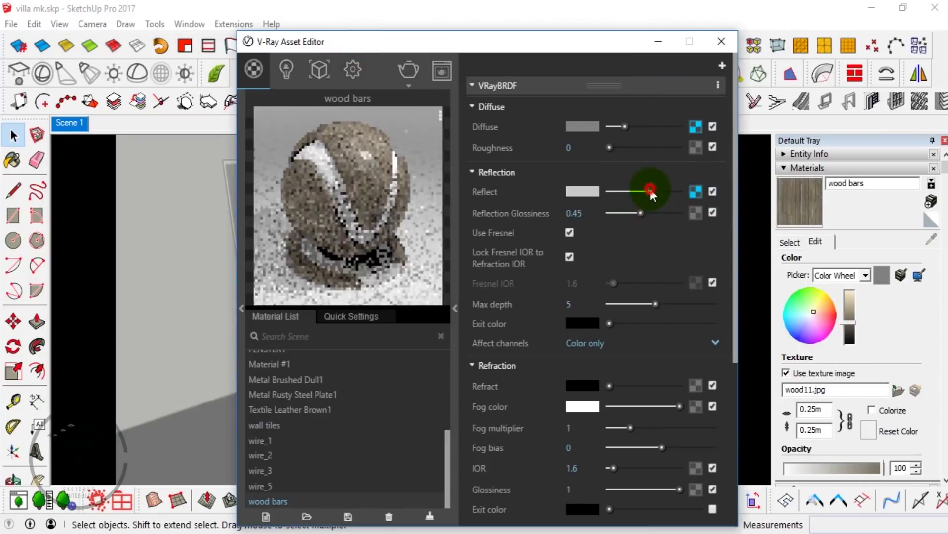
pyautogui.click(659, 41)
# - Paint the screen wall bars with wood bars at a 1.00 m texture size
pyautogui.moveTo(556, 269); pyautogui.dragTo(705, 201, button='middle')
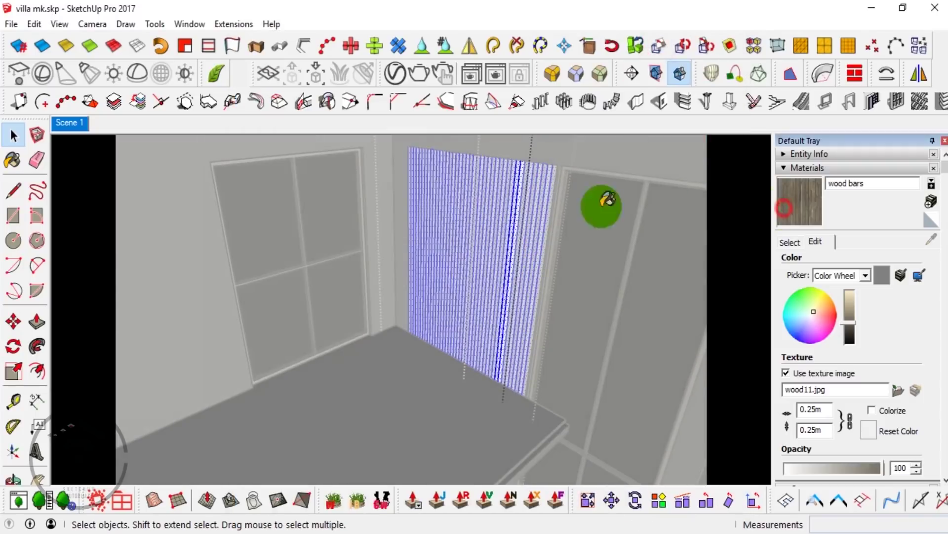
pyautogui.scroll(2, 558, 183)
pyautogui.press('b')
pyautogui.scroll(3, 558, 182)
pyautogui.moveTo(508, 197)
pyautogui.mouseDown(button='middle')
pyautogui.moveTo(491, 256)
pyautogui.moveTo(464, 183)
pyautogui.mouseUp(button='middle')
pyautogui.press('space')
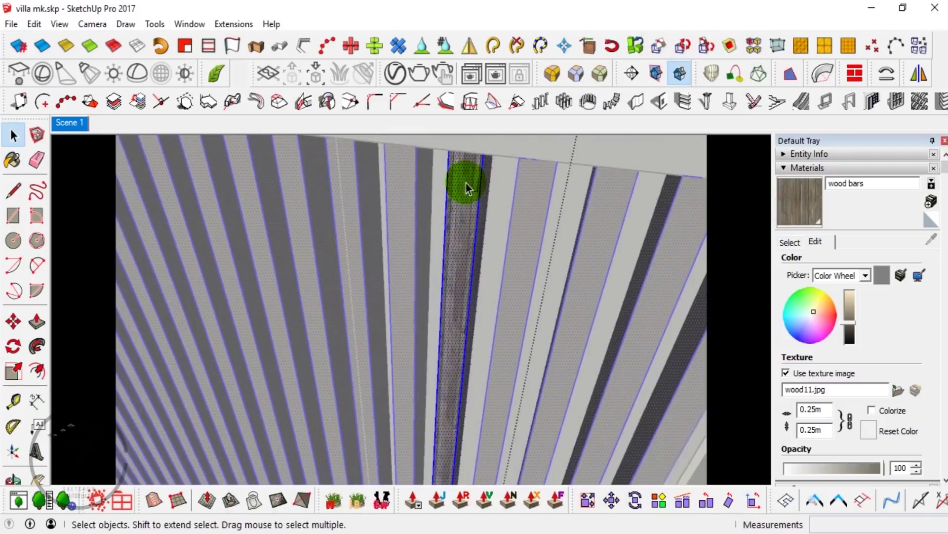
pyautogui.scroll(2, 465, 182)
pyautogui.write('1')
pyautogui.press('Return')
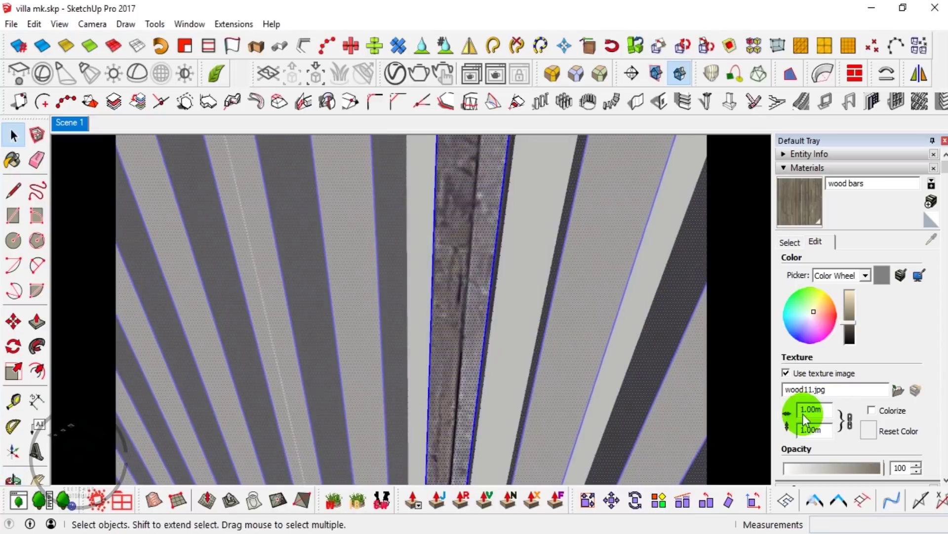
pyautogui.write('.5')
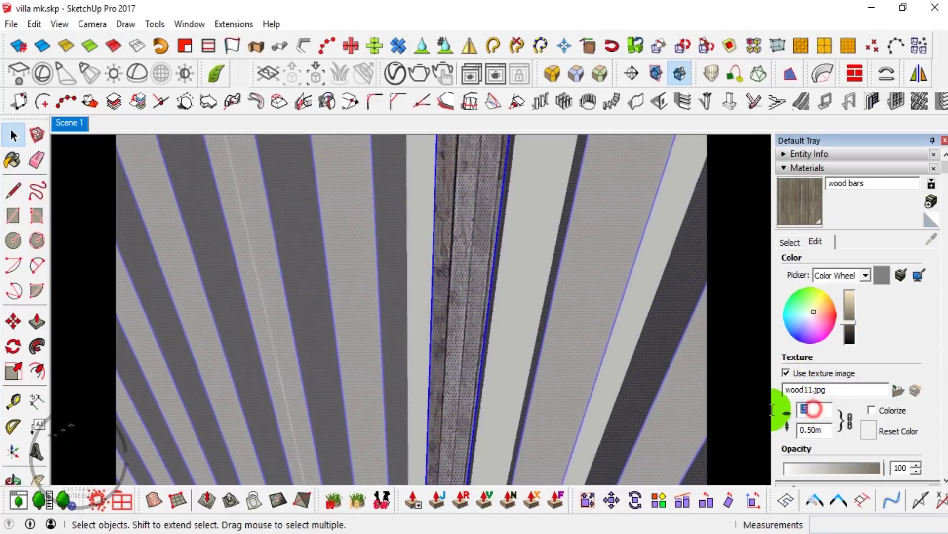
# - Reposition the wood texture on the bar using Texture > Position
pyautogui.rightClick(451, 233)
pyautogui.click(643, 278)
pyautogui.write('1.')
pyautogui.press('Return')
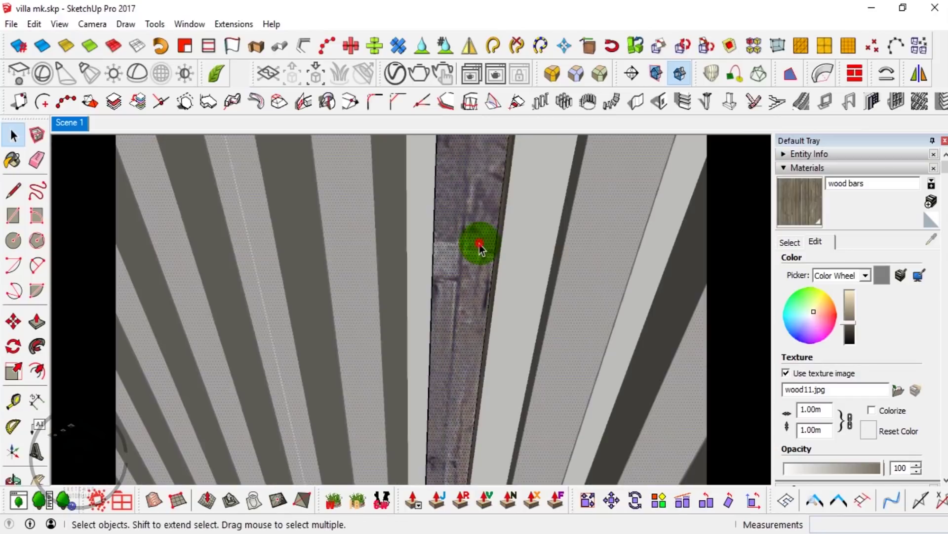
pyautogui.scroll(-2, 506, 205)
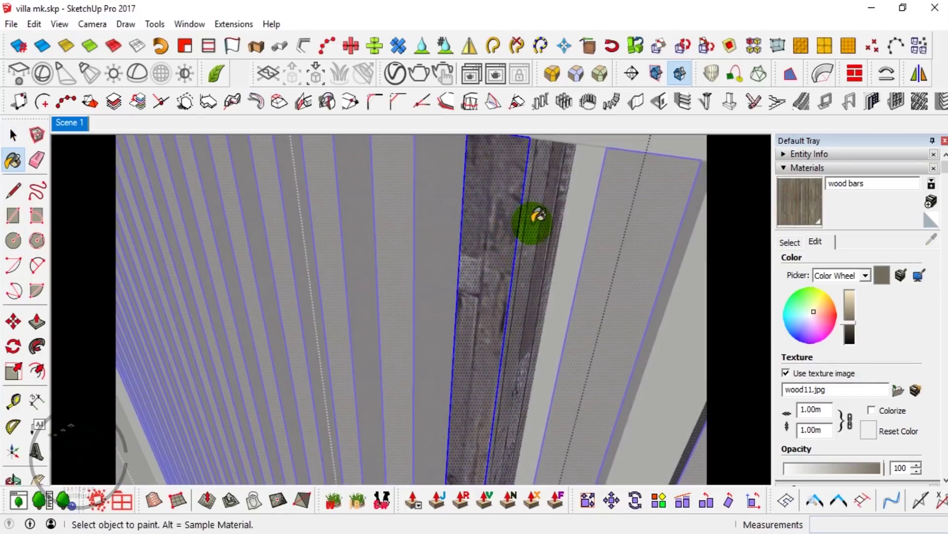
pyautogui.press('space')
pyautogui.scroll(-3, 518, 221)
pyautogui.scroll(-3, 495, 213)
# - Sample the concrete material from the model and paint the bar panel with it
pyautogui.moveTo(495, 212)
pyautogui.mouseDown(button='middle')
pyautogui.moveTo(254, 208)
pyautogui.moveTo(665, 212)
pyautogui.mouseUp(button='middle')
pyautogui.scroll(3, 493, 265)
pyautogui.moveTo(493, 264)
pyautogui.mouseDown(button='middle')
pyautogui.moveTo(745, 250)
pyautogui.moveTo(399, 296)
pyautogui.mouseUp(button='middle')
pyautogui.scroll(5, 485, 277)
pyautogui.scroll(2, 486, 282)
pyautogui.click(485, 282)
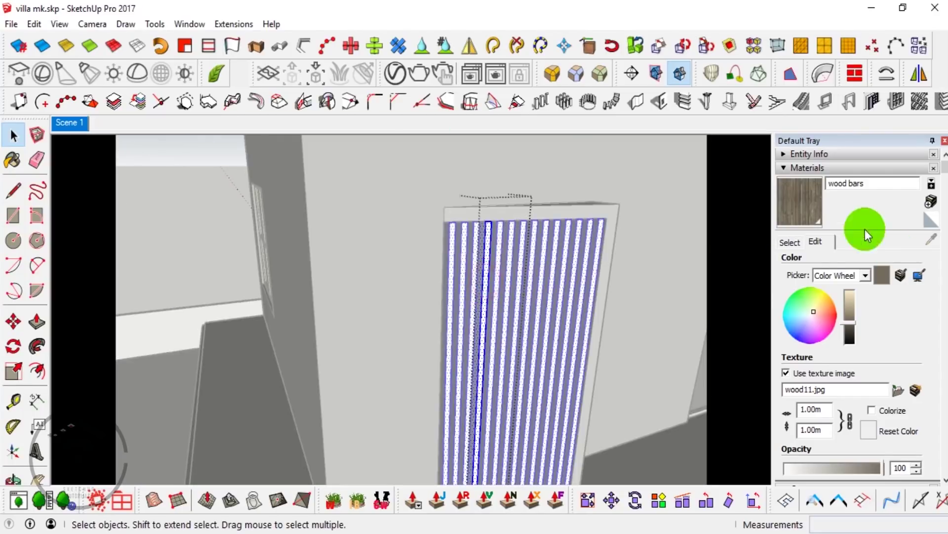
pyautogui.scroll(-5, 451, 216)
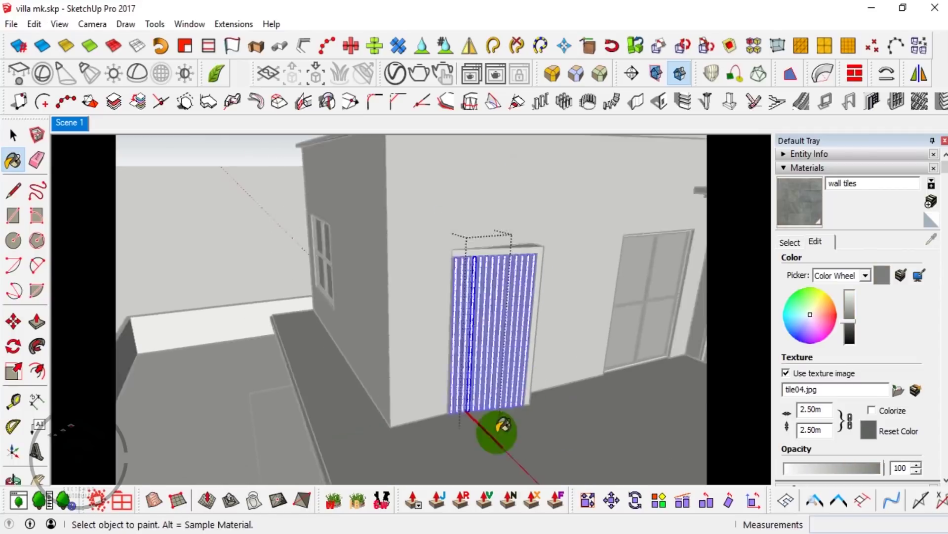
pyautogui.keyDown('alt'); pyautogui.click(470, 224); pyautogui.keyUp('alt')
pyautogui.scroll(5, 497, 322)
pyautogui.scroll(2, 409, 298)
pyautogui.click(403, 302)
pyautogui.press('space')
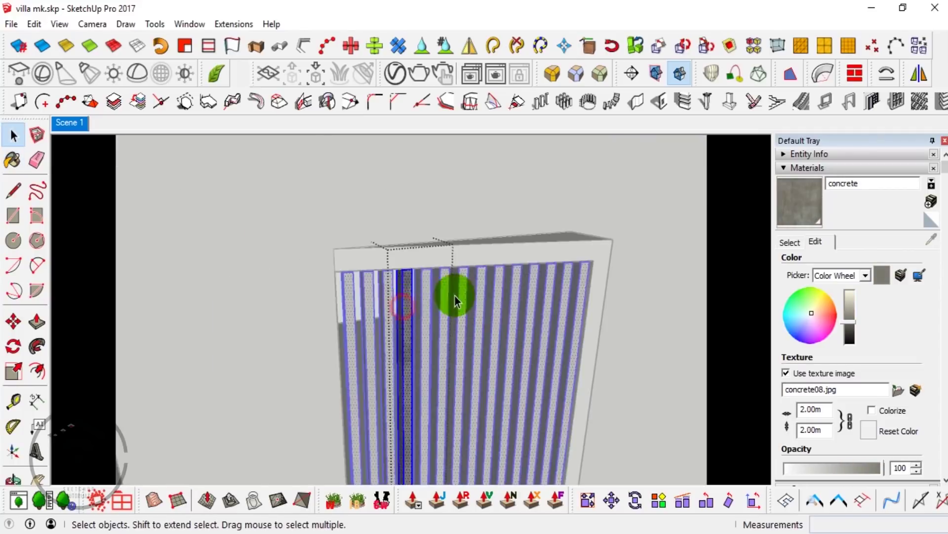
# - Select the ground slab face and bring up the V-Ray material editor
pyautogui.scroll(-5, 454, 297)
pyautogui.moveTo(364, 195)
pyautogui.mouseDown(button='middle')
pyautogui.moveTo(374, 312)
pyautogui.moveTo(411, 321)
pyautogui.mouseUp(button='middle')
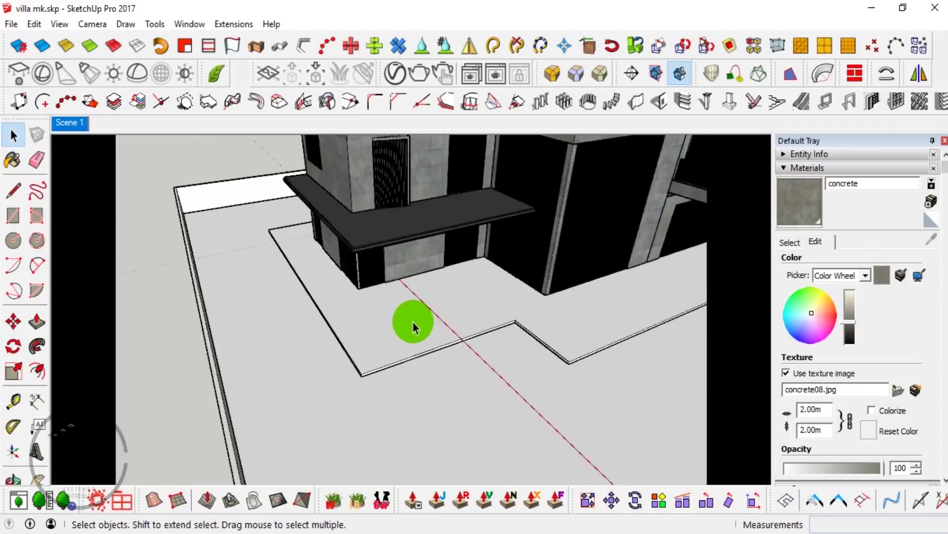
pyautogui.scroll(3, 412, 323)
pyautogui.click(412, 324)
pyautogui.click(394, 74)
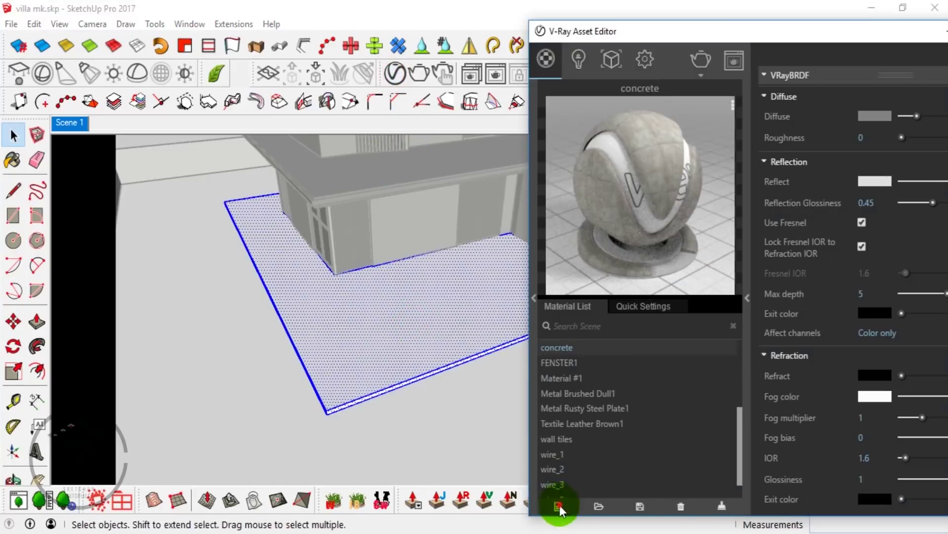
# - Create a new Generic 'flow parquet' material with a wood04 diffuse texture
pyautogui.click(557, 504)
pyautogui.click(575, 348)
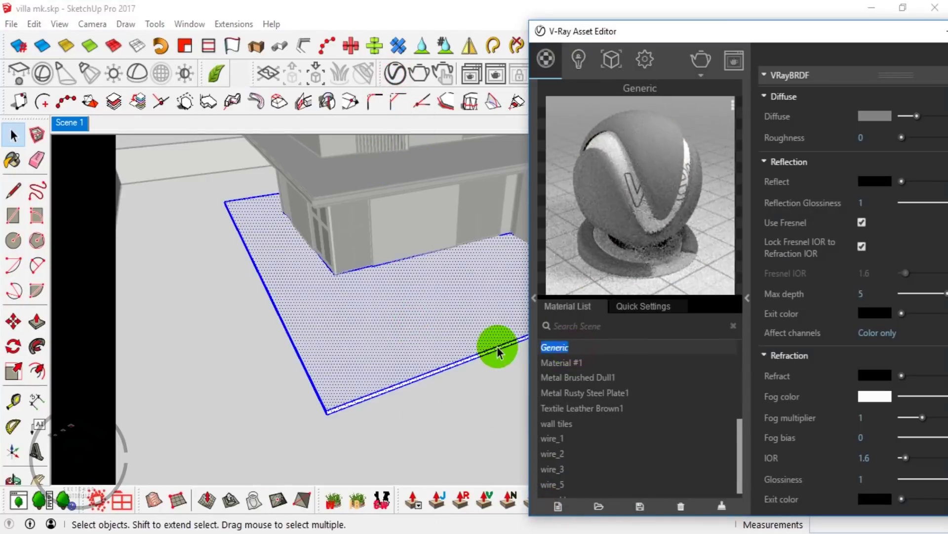
pyautogui.click(584, 364)
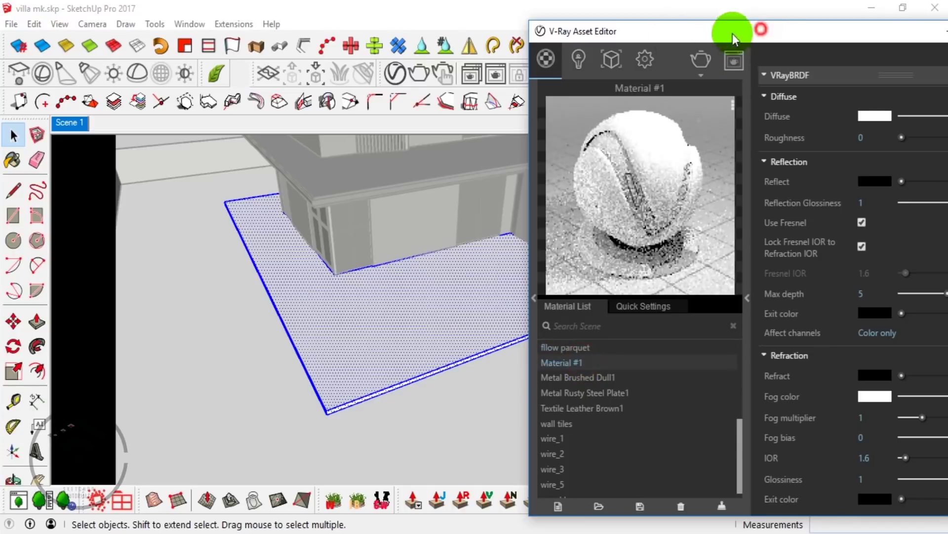
pyautogui.moveTo(788, 31); pyautogui.dragTo(469, 41)
pyautogui.click(249, 358)
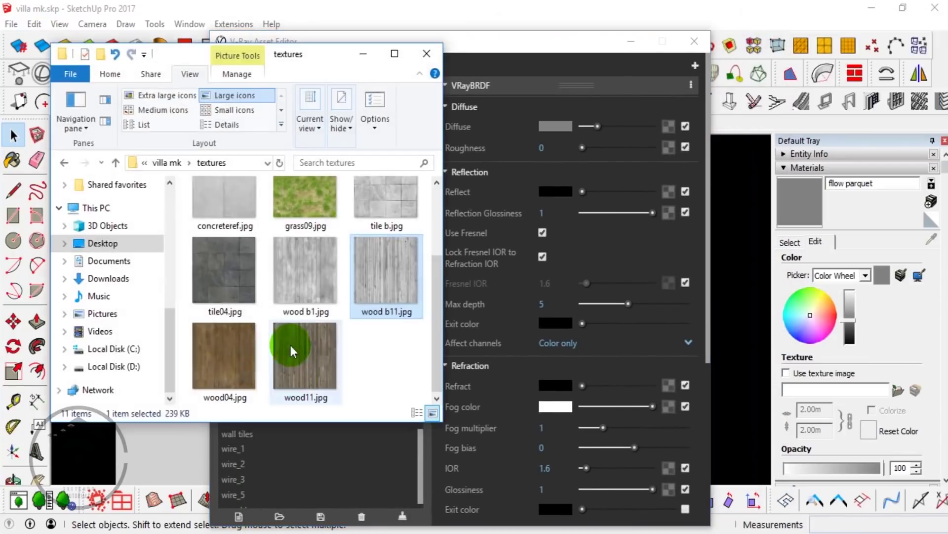
pyautogui.moveTo(314, 363); pyautogui.dragTo(324, 264)
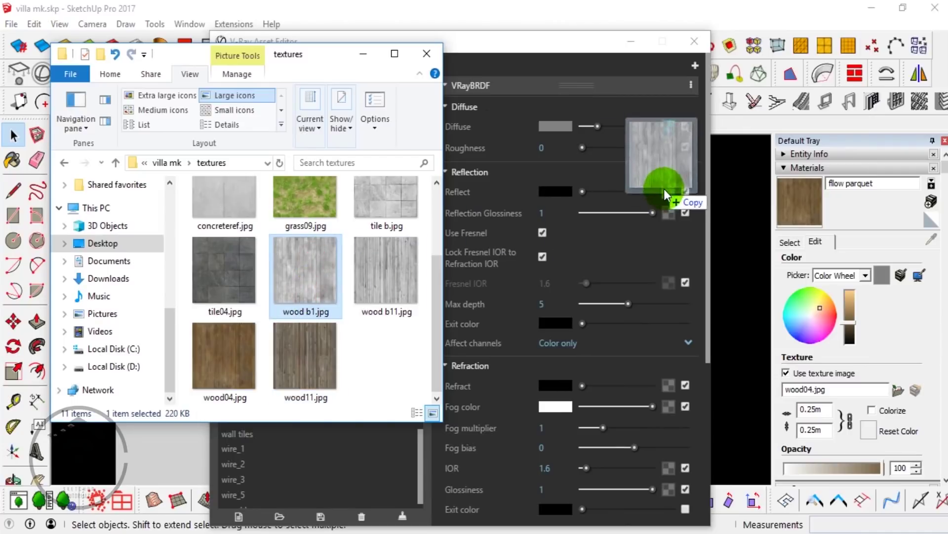
# - Add a wood texture as the bump map with a 0.7 multiplier
pyautogui.click(525, 91)
pyautogui.click(462, 126)
pyautogui.click(461, 147)
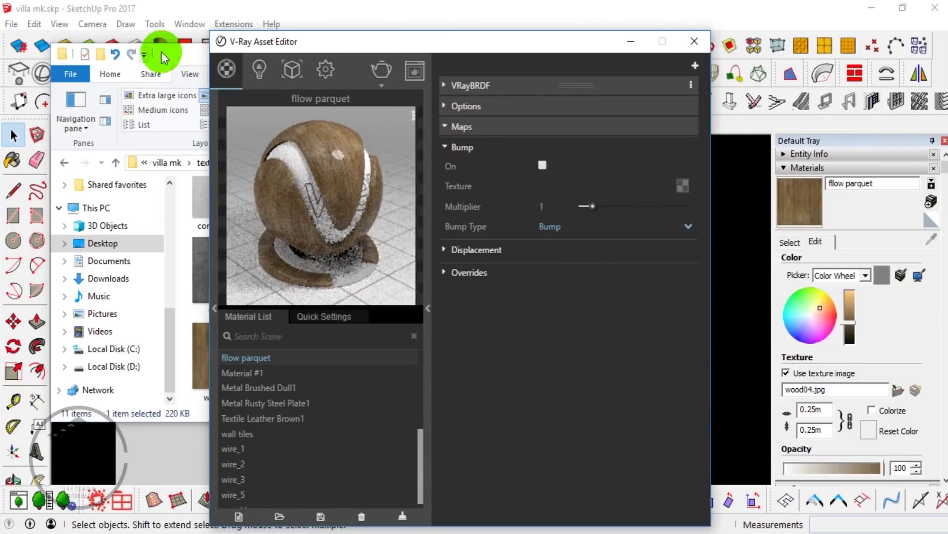
pyautogui.click(188, 54)
pyautogui.moveTo(728, 167); pyautogui.dragTo(678, 184)
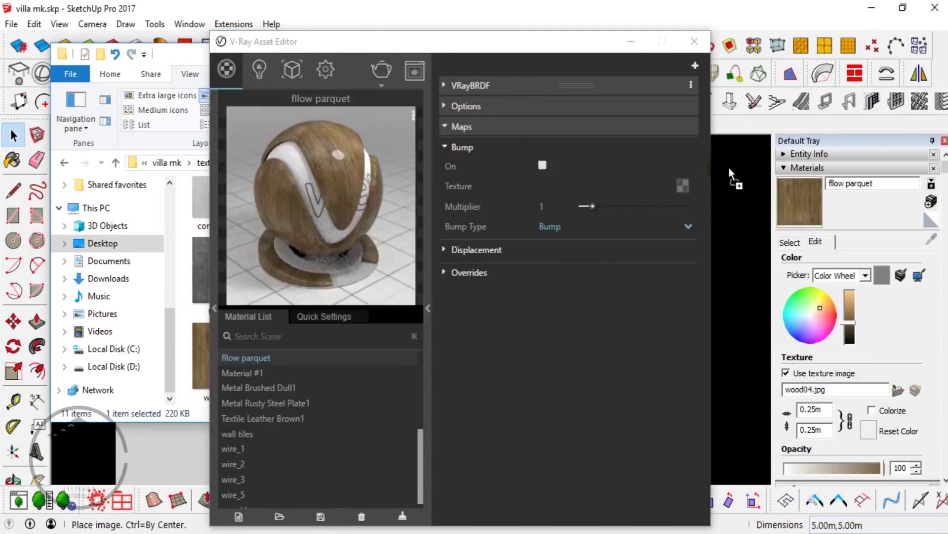
pyautogui.click(186, 60)
pyautogui.click(543, 165)
pyautogui.doubleClick(543, 206)
pyautogui.write('0.7')
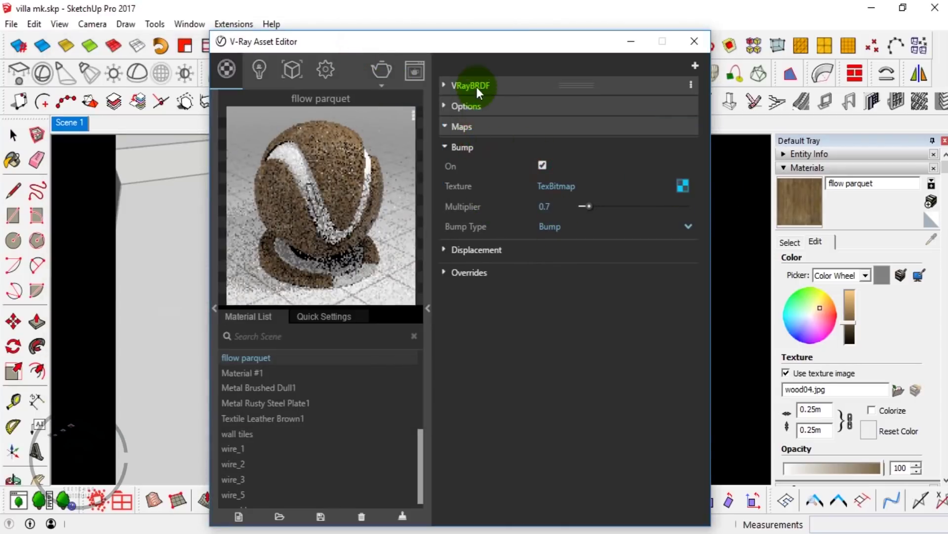
# - Raise reflection glossiness to 0.65 and close the V-Ray editor
pyautogui.click(478, 89)
pyautogui.moveTo(623, 193)
pyautogui.mouseDown()
pyautogui.moveTo(638, 191)
pyautogui.moveTo(628, 213)
pyautogui.mouseUp()
pyautogui.click(634, 40)
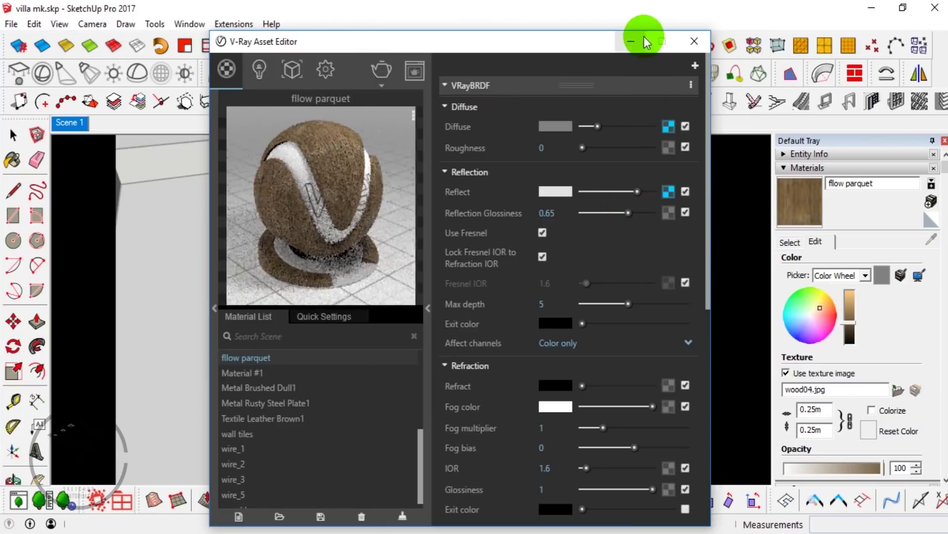
# - Paint the ground slab with flow parquet and give it a 2 m texture size
pyautogui.press('b')
pyautogui.scroll(3, 434, 275)
pyautogui.moveTo(434, 276)
pyautogui.mouseDown(button='middle')
pyautogui.moveTo(441, 391)
pyautogui.moveTo(769, 419)
pyautogui.mouseUp(button='middle')
pyautogui.press('space')
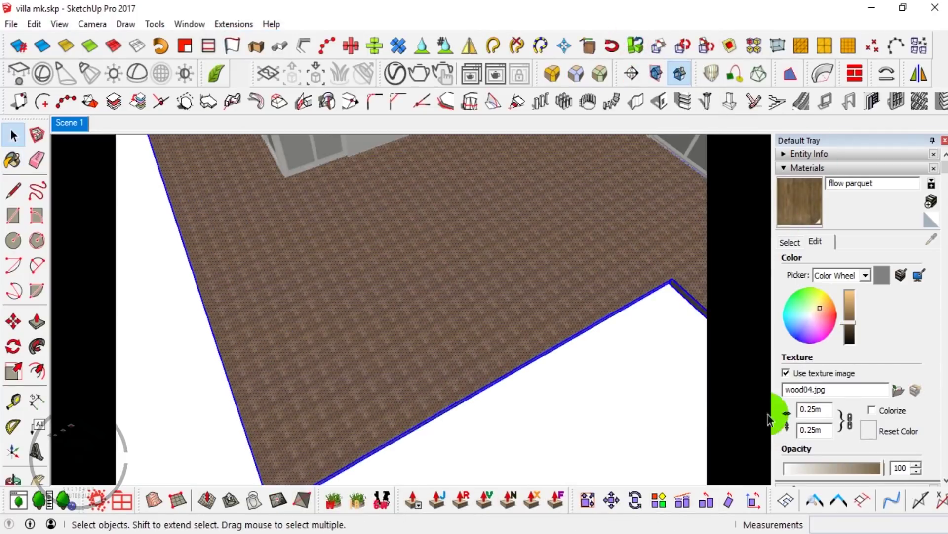
pyautogui.write('2')
pyautogui.press('Return')
pyautogui.moveTo(543, 316)
pyautogui.mouseDown(button='middle')
pyautogui.moveTo(521, 307)
pyautogui.moveTo(629, 282)
pyautogui.moveTo(494, 341)
pyautogui.moveTo(334, 269)
pyautogui.moveTo(347, 324)
pyautogui.moveTo(405, 359)
pyautogui.moveTo(483, 318)
pyautogui.moveTo(423, 323)
pyautogui.moveTo(456, 359)
pyautogui.moveTo(543, 385)
pyautogui.mouseUp(button='middle')
# - Resize the flow parquet texture to 1.50m wide by 3.00m high
pyautogui.click(827, 412)
pyautogui.write('1.5')
pyautogui.press('Return')
pyautogui.write('3')
pyautogui.press('Return')
# - Orbit down over the ground and select the open ground face around the villa
pyautogui.moveTo(557, 340)
pyautogui.mouseDown(button='middle')
pyautogui.moveTo(598, 318)
pyautogui.moveTo(291, 269)
pyautogui.moveTo(339, 271)
pyautogui.mouseUp(button='middle')
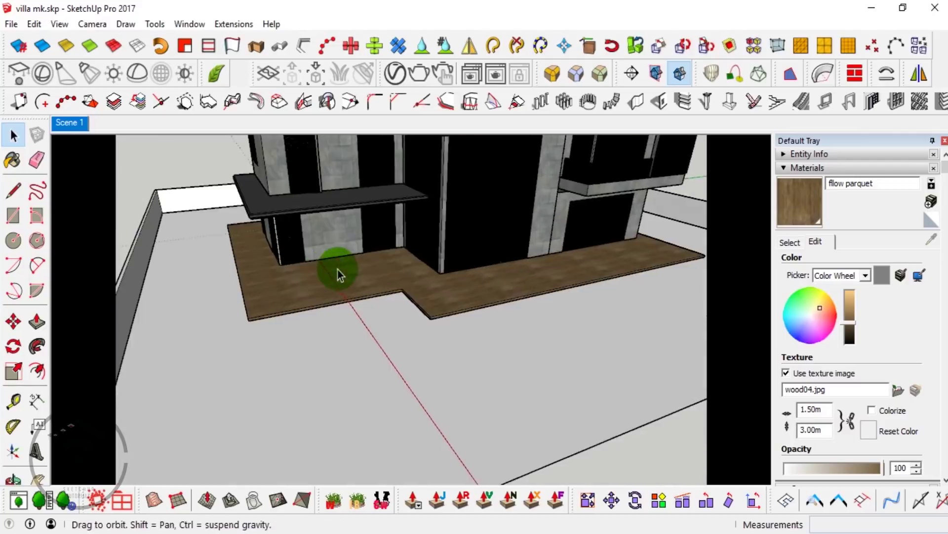
pyautogui.scroll(-3, 392, 254)
pyautogui.moveTo(392, 254)
pyautogui.mouseDown(button='middle')
pyautogui.moveTo(333, 349)
pyautogui.moveTo(376, 387)
pyautogui.moveTo(462, 200)
pyautogui.moveTo(390, 279)
pyautogui.mouseUp(button='middle')
pyautogui.click(390, 280)
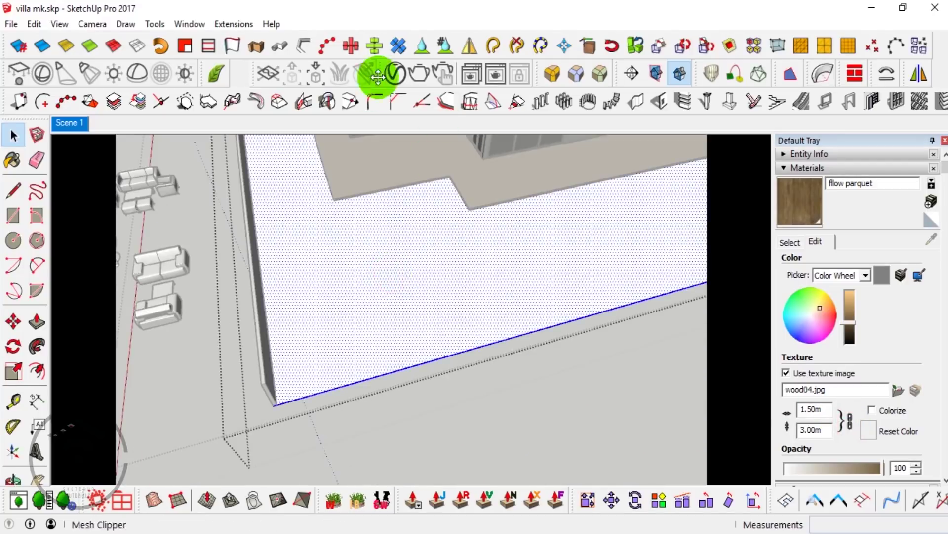
# - Add a Generic V-Ray material named grass with grass09.jpg as its diffuse texture
pyautogui.click(378, 75)
pyautogui.click(559, 505)
pyautogui.click(588, 324)
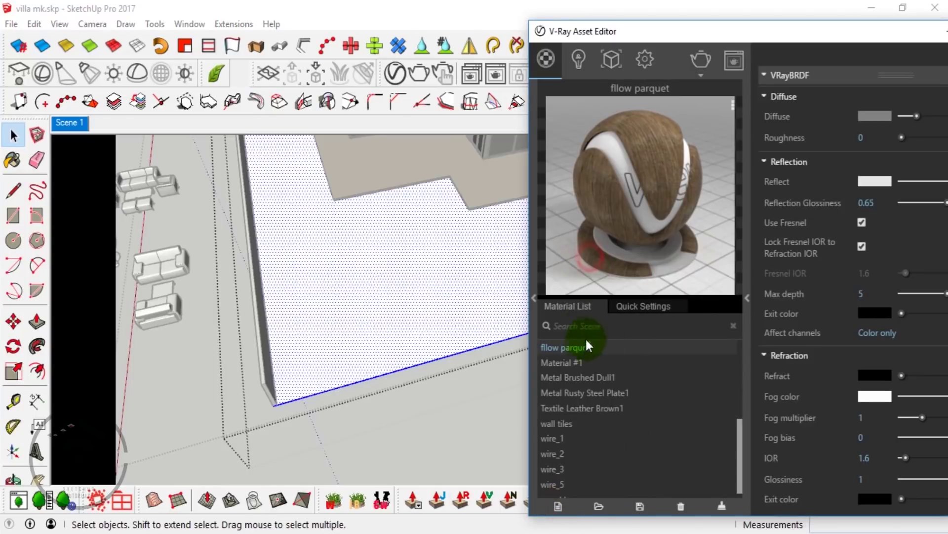
pyautogui.write('grass')
pyautogui.press('Return')
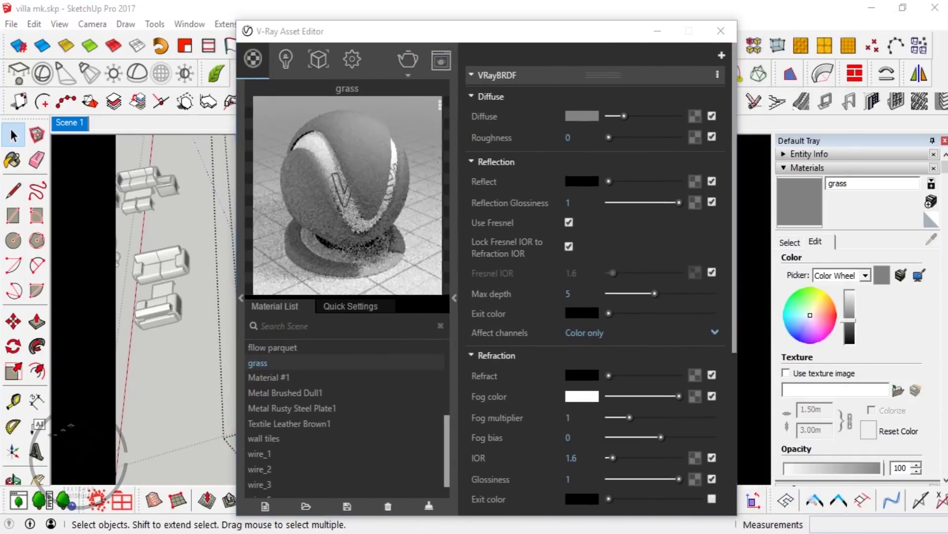
pyautogui.moveTo(305, 205); pyautogui.dragTo(694, 126)
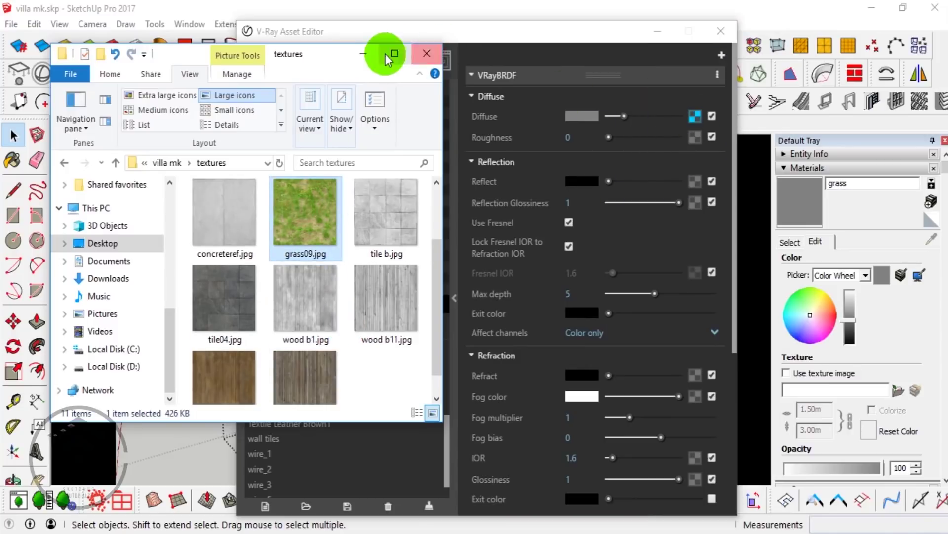
pyautogui.click(427, 53)
pyautogui.click(657, 31)
# - Paint the open ground face with grass at a 2 m texture size
pyautogui.press('b')
pyautogui.click(463, 254)
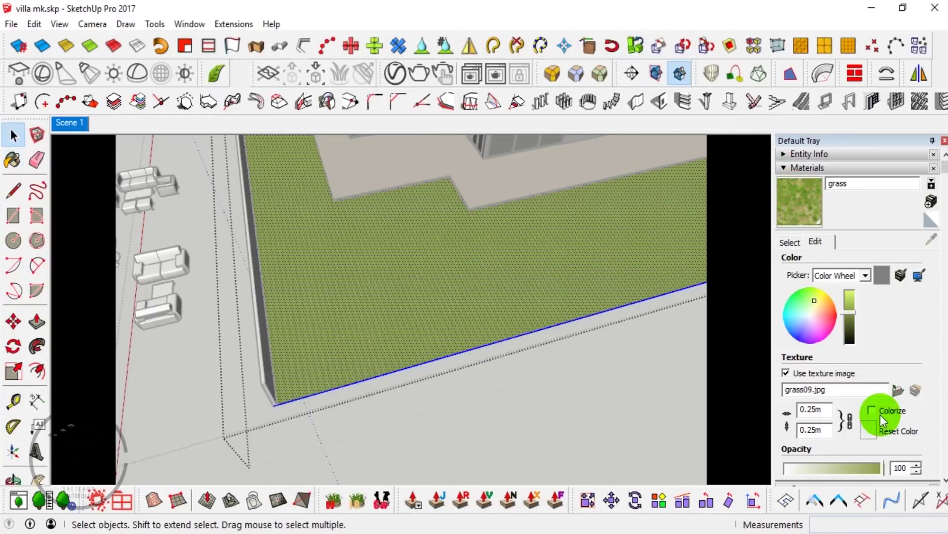
pyautogui.write('2')
pyautogui.press('Return')
pyautogui.scroll(3, 493, 315)
pyautogui.scroll(5, 414, 339)
pyautogui.moveTo(414, 336)
pyautogui.mouseDown(button='middle')
pyautogui.moveTo(410, 316)
pyautogui.moveTo(445, 336)
pyautogui.mouseUp(button='middle')
# - Set the grass texture size to 5 m
pyautogui.click(835, 426)
pyautogui.write('5')
pyautogui.press('Return')
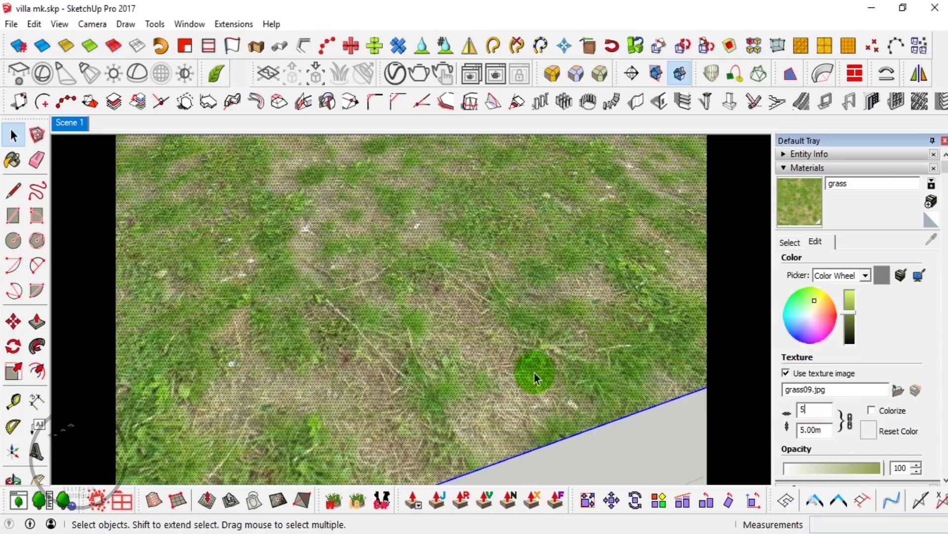
pyautogui.scroll(-3, 553, 355)
pyautogui.scroll(2, 574, 337)
pyautogui.scroll(4, 538, 372)
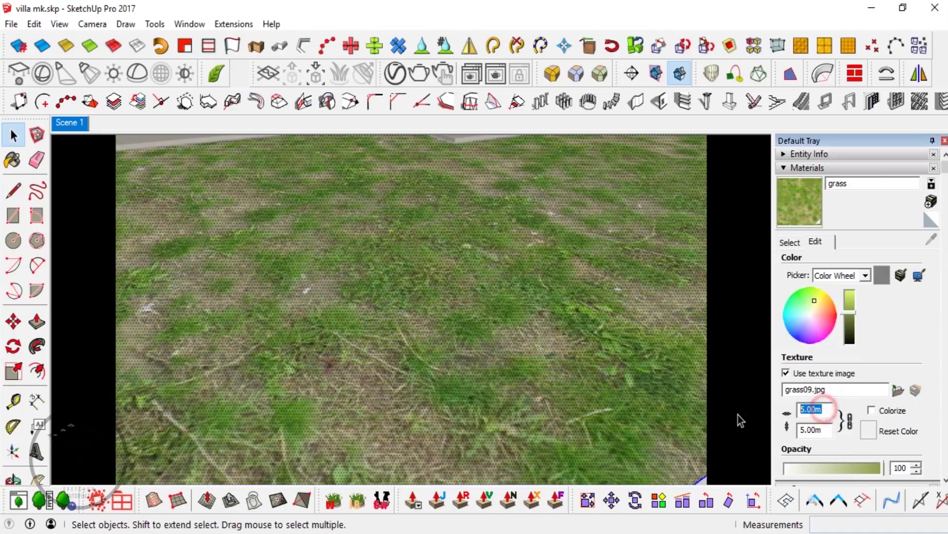
# - Set the grass texture size to 1 m and orbit out to see the building
pyautogui.write('1')
pyautogui.press('Return')
pyautogui.scroll(-5, 500, 339)
pyautogui.moveTo(477, 335); pyautogui.dragTo(484, 341, button='middle')
# - Browse to D:\tools\materials\textures tileable\grass in a file window
pyautogui.hotkey('alt', 'Tab')
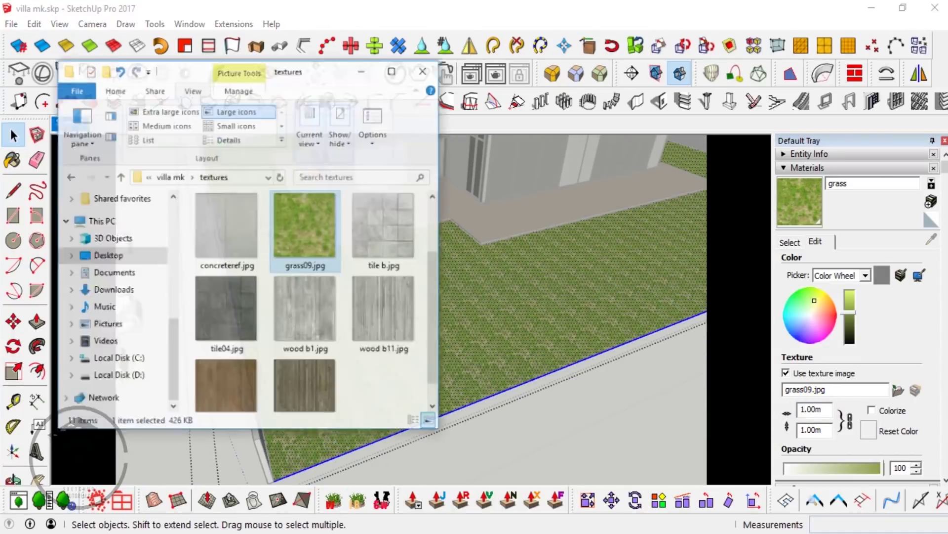
pyautogui.click(106, 366)
pyautogui.doubleClick(227, 288)
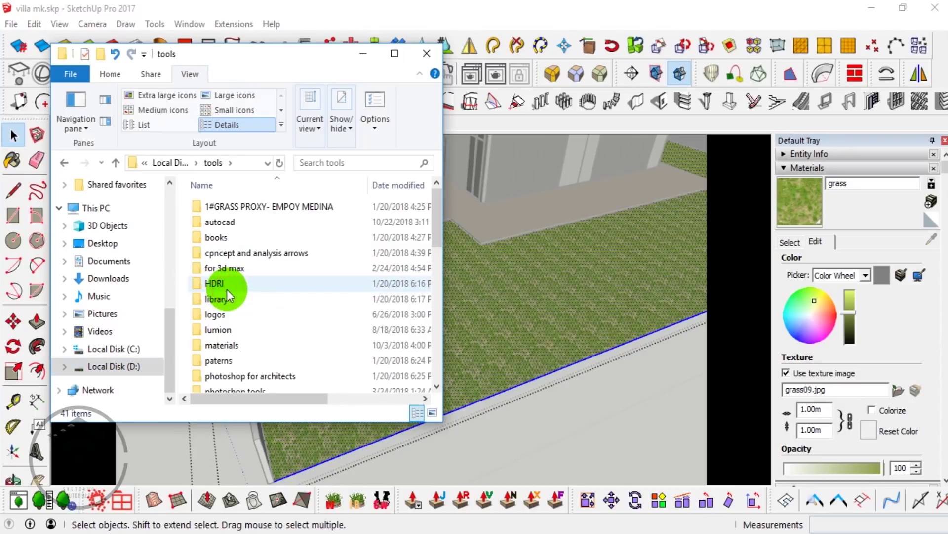
pyautogui.scroll(-2, 232, 316)
pyautogui.scroll(2, 236, 337)
pyautogui.doubleClick(236, 346)
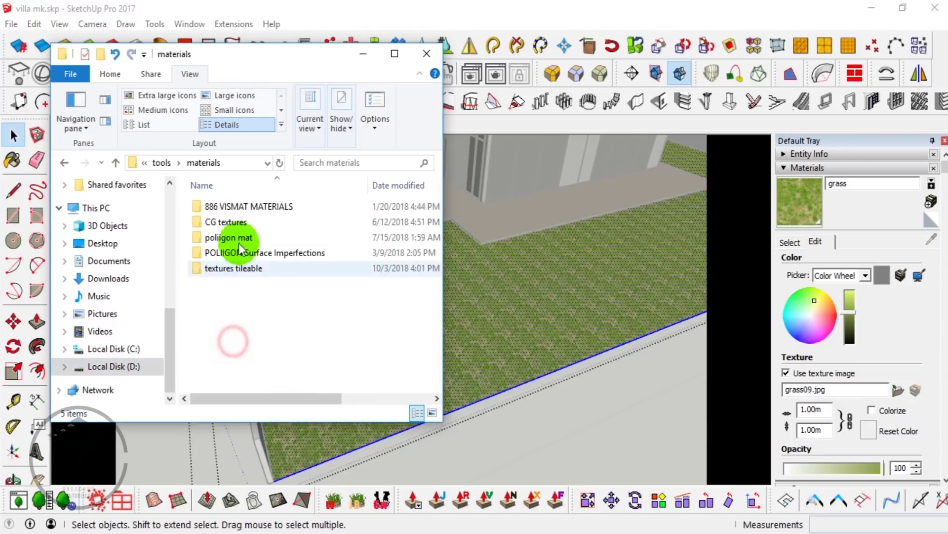
pyautogui.doubleClick(236, 267)
pyautogui.doubleClick(246, 217)
pyautogui.doubleClick(306, 320)
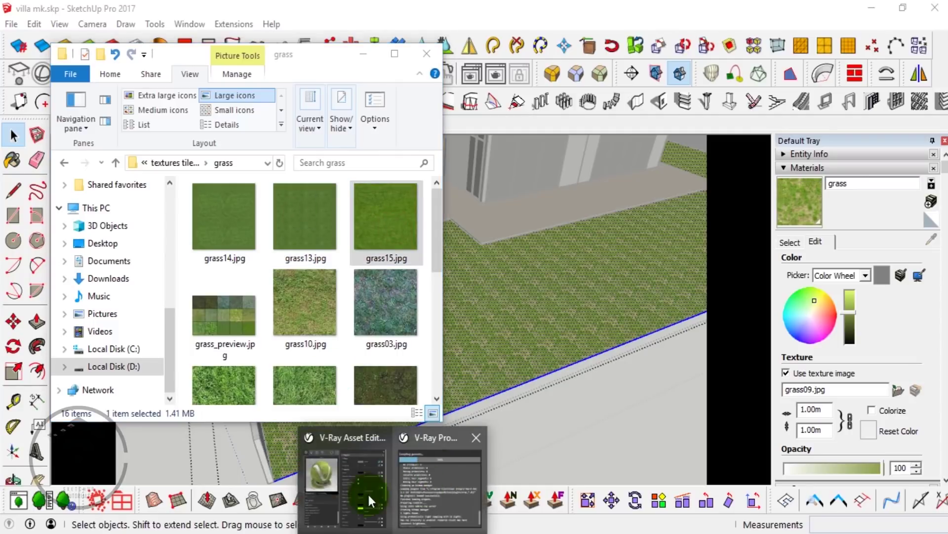
# - Replace the grass material's diffuse texture with grass15.jpg
pyautogui.click(368, 492)
pyautogui.moveTo(785, 38); pyautogui.dragTo(667, 36)
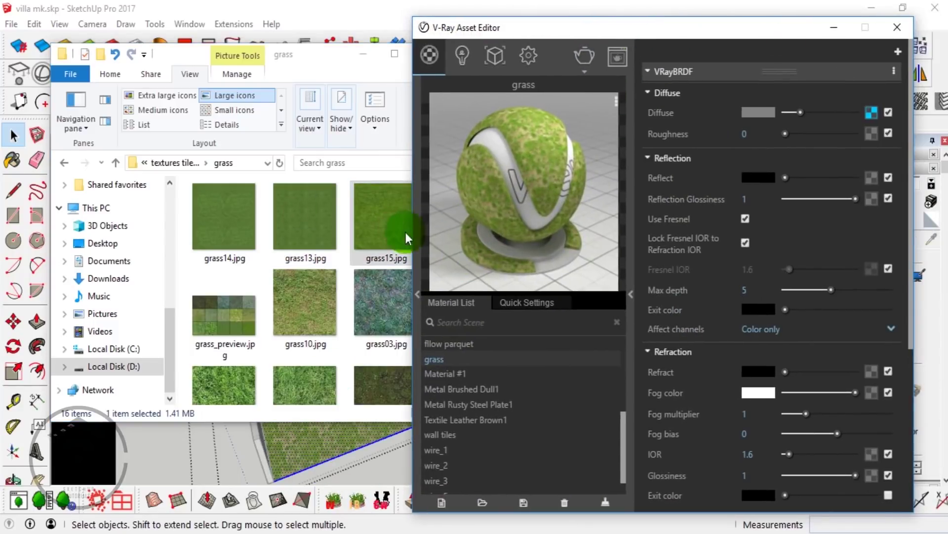
pyautogui.moveTo(406, 238)
pyautogui.mouseDown()
pyautogui.moveTo(841, 116)
pyautogui.moveTo(870, 117)
pyautogui.mouseUp()
pyautogui.click(363, 53)
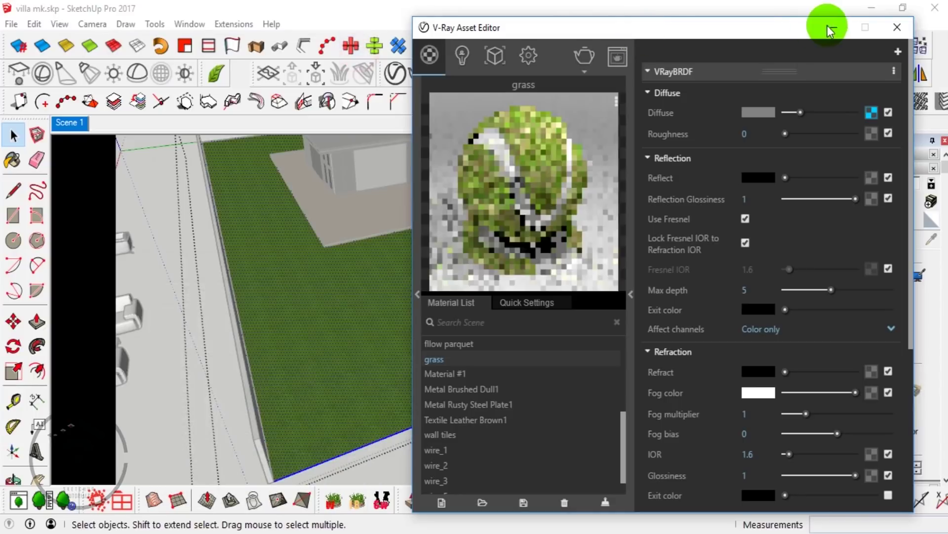
pyautogui.click(834, 28)
# - Set the grass texture width and height to 5 m and view the lawn beside the deck
pyautogui.scroll(5, 437, 384)
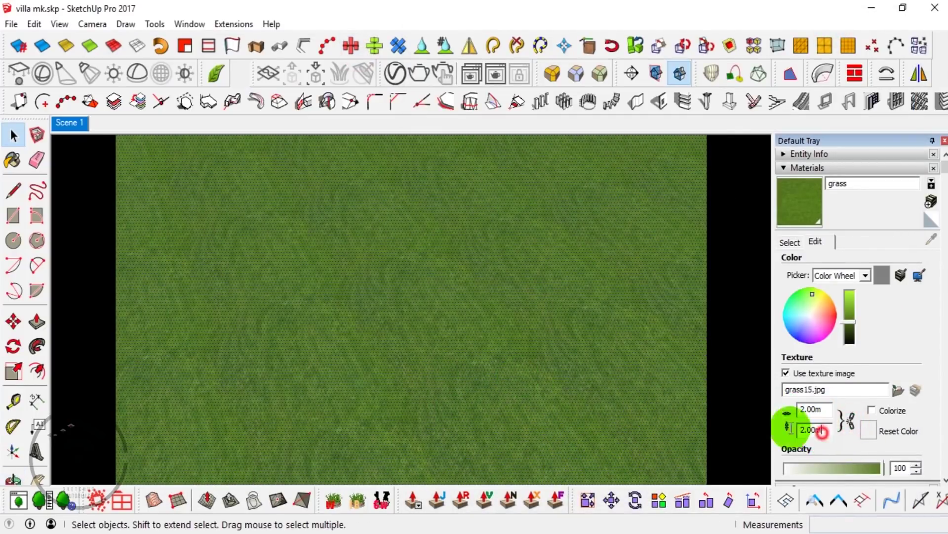
pyautogui.write('5')
pyautogui.click(455, 401)
pyautogui.click(602, 392)
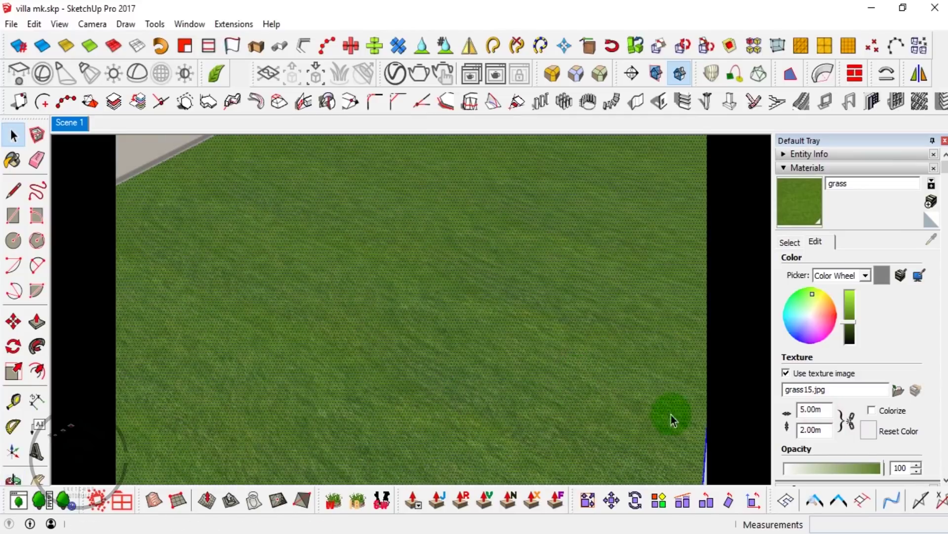
pyautogui.write('5')
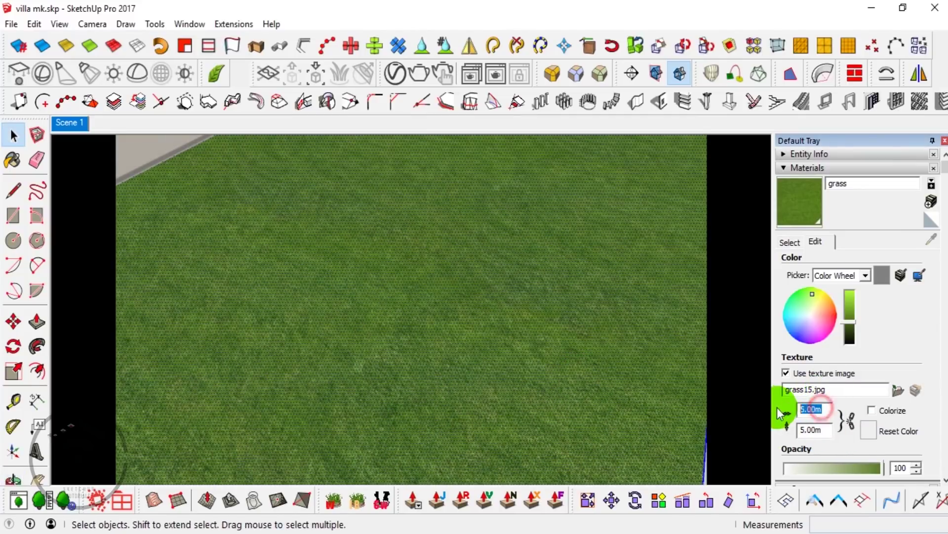
pyautogui.write('2')
pyautogui.scroll(-3, 494, 346)
pyautogui.scroll(-2, 460, 366)
pyautogui.scroll(5, 466, 407)
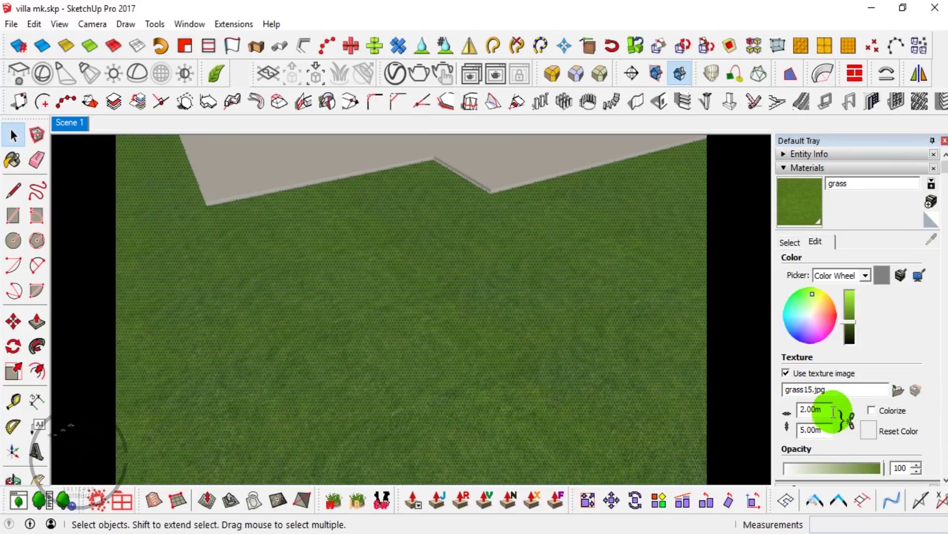
pyautogui.write('5')
pyautogui.moveTo(632, 402)
pyautogui.mouseDown(button='middle')
pyautogui.moveTo(552, 440)
pyautogui.moveTo(486, 355)
pyautogui.mouseUp(button='middle')
pyautogui.scroll(-5, 487, 355)
pyautogui.scroll(1, 463, 351)
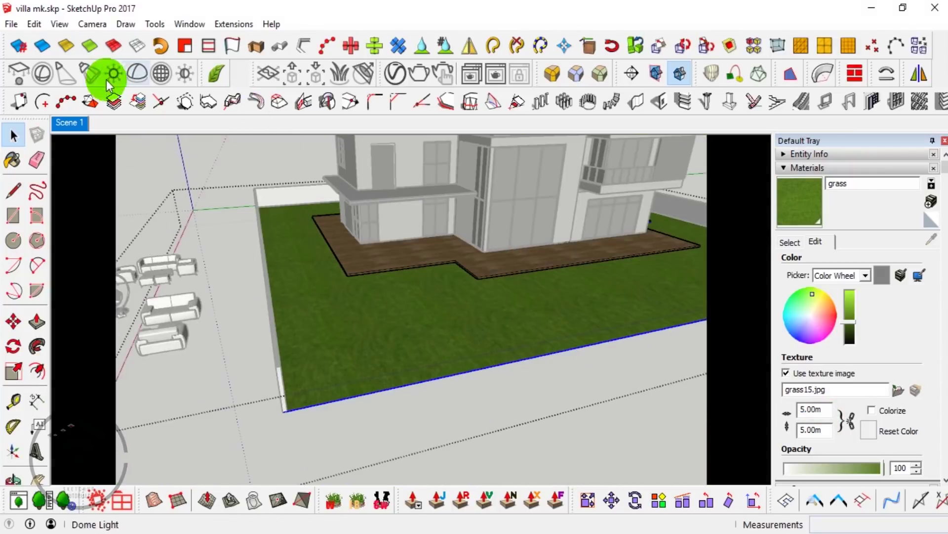
# - Set the VRayFur to length 3, thickness 0.07 and 3 curls
pyautogui.click(397, 79)
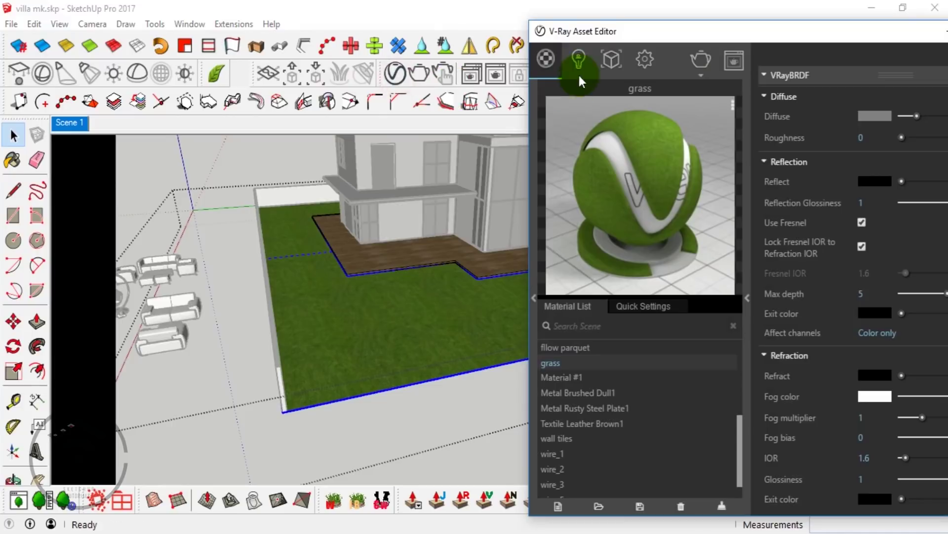
pyautogui.click(611, 59)
pyautogui.moveTo(707, 32); pyautogui.dragTo(527, 34)
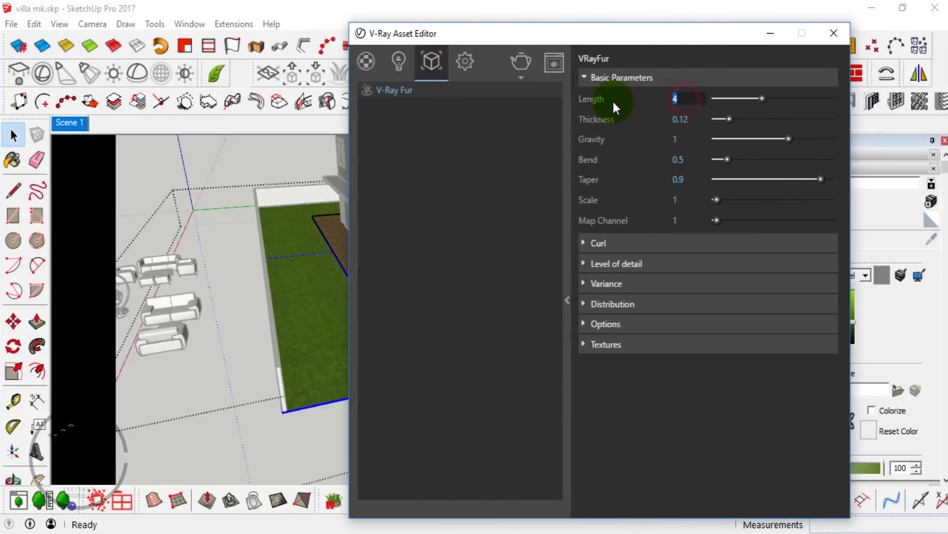
pyautogui.write('.07')
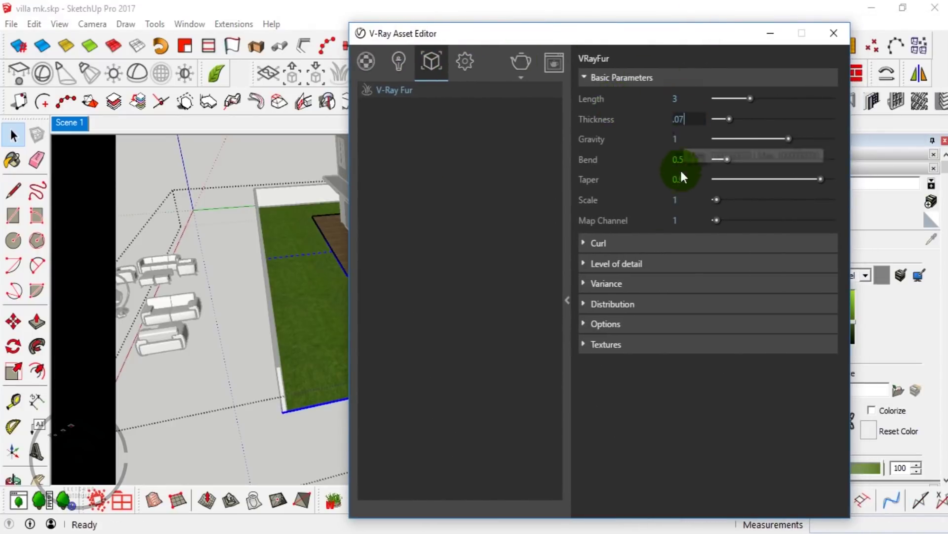
pyautogui.click(676, 262)
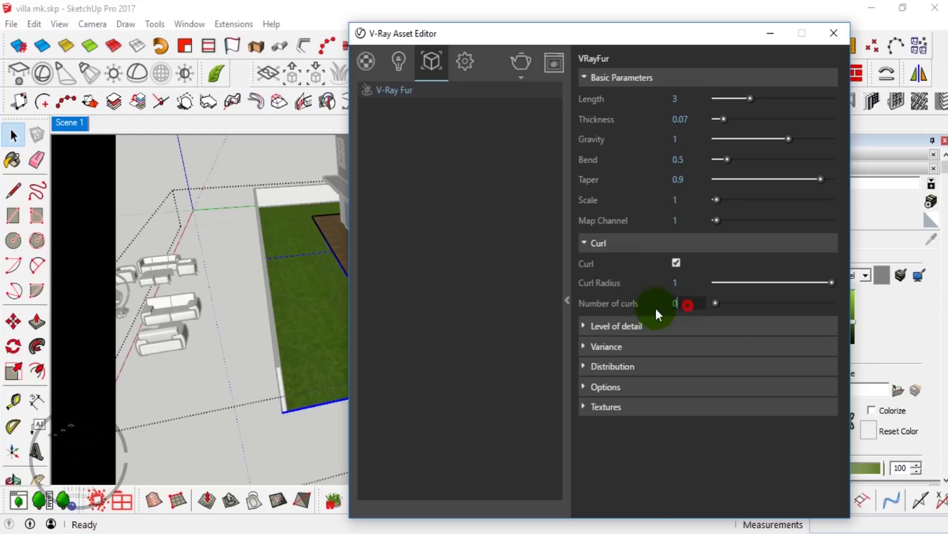
pyautogui.click(621, 368)
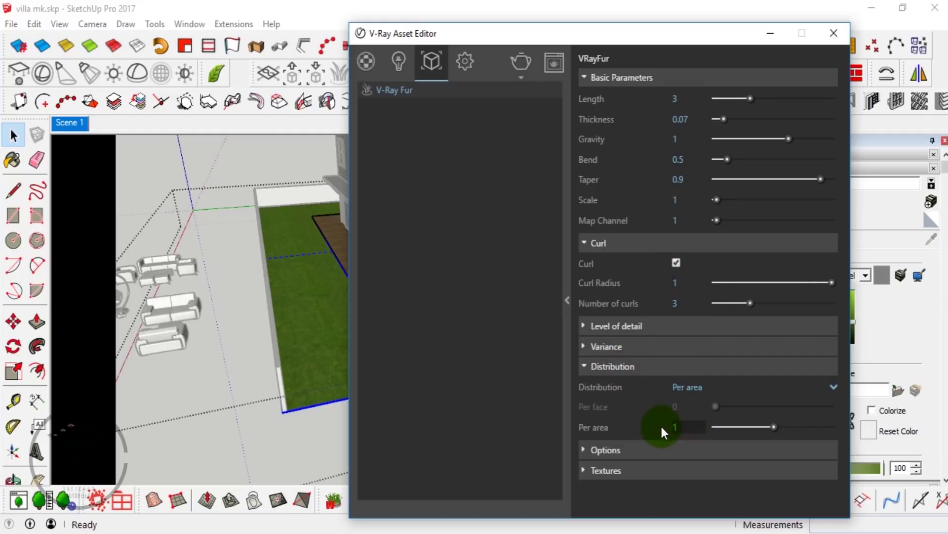
# - Hide the asset editor and orbit close to the house and sofas
pyautogui.click(771, 33)
pyautogui.moveTo(530, 246)
pyautogui.mouseDown(button='middle')
pyautogui.moveTo(487, 317)
pyautogui.moveTo(429, 277)
pyautogui.mouseUp(button='middle')
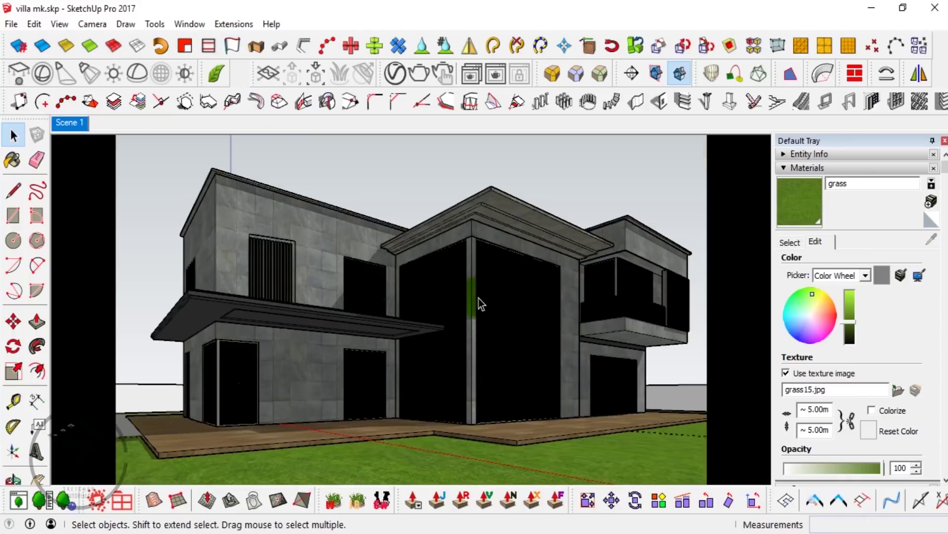
pyautogui.moveTo(483, 297)
pyautogui.mouseDown(button='middle')
pyautogui.moveTo(438, 262)
pyautogui.moveTo(393, 201)
pyautogui.moveTo(414, 215)
pyautogui.mouseUp(button='middle')
# - Select the boundary wall and add a new Generic V-Ray material
pyautogui.click(781, 168)
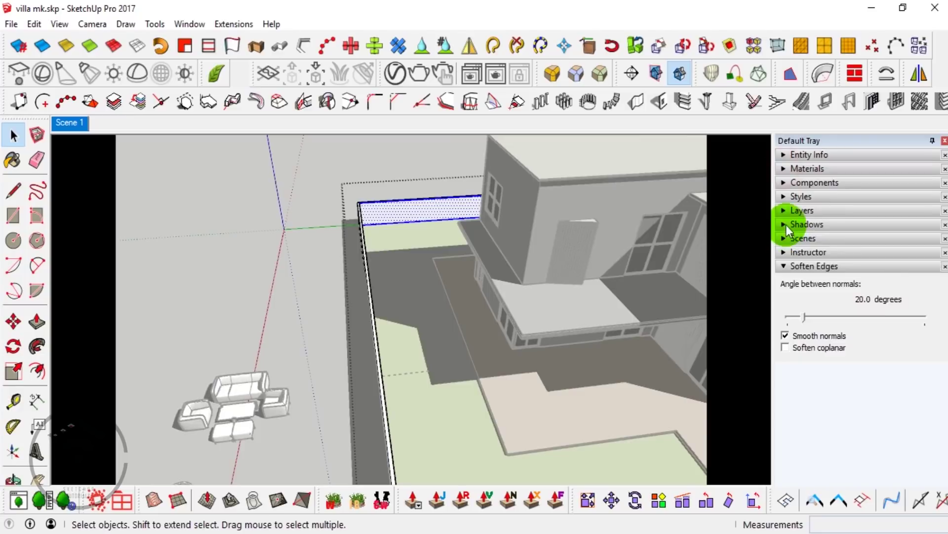
pyautogui.click(786, 224)
pyautogui.moveTo(474, 237)
pyautogui.mouseDown(button='middle')
pyautogui.moveTo(420, 205)
pyautogui.moveTo(403, 217)
pyautogui.mouseUp(button='middle')
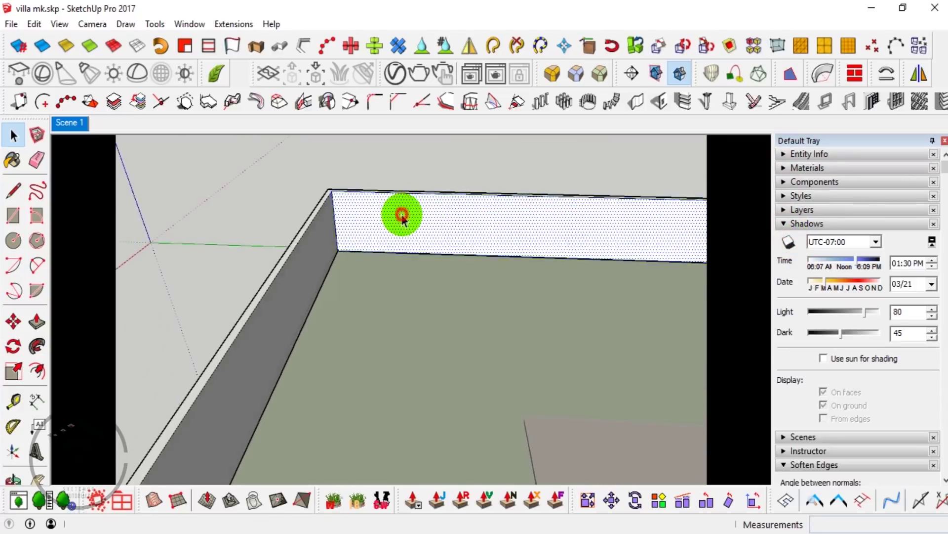
pyautogui.click(398, 73)
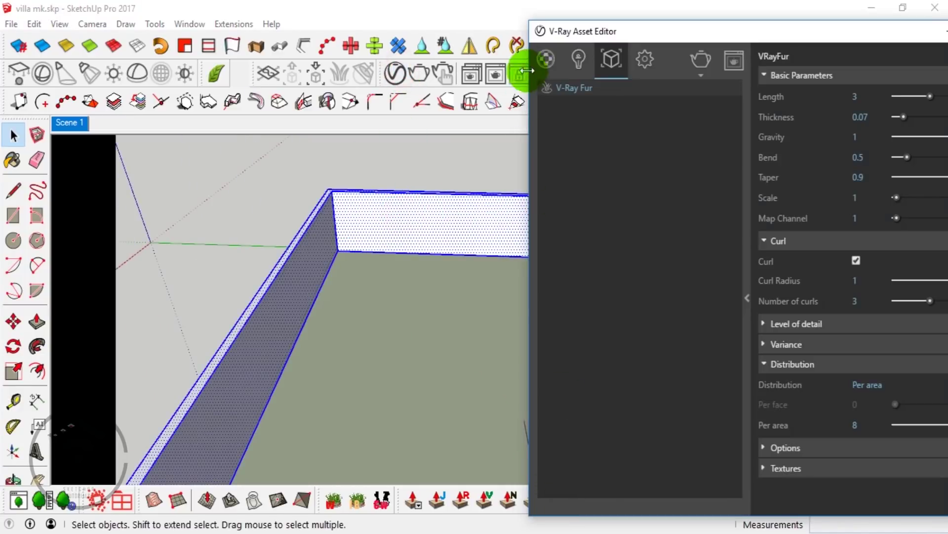
pyautogui.click(546, 59)
pyautogui.click(564, 514)
pyautogui.click(583, 262)
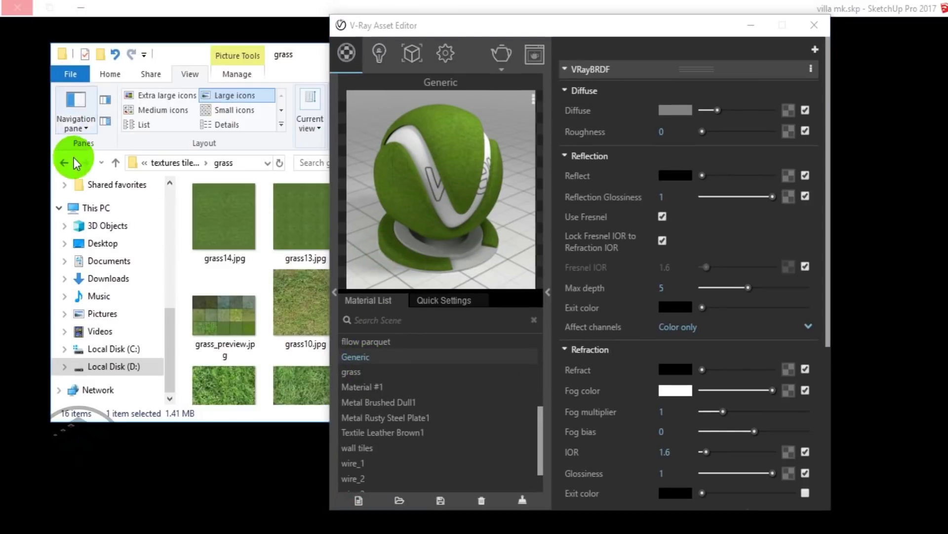
# - Apply concrete13.jpg from the villa mk textures folder to the concrete wall material
pyautogui.click(64, 163)
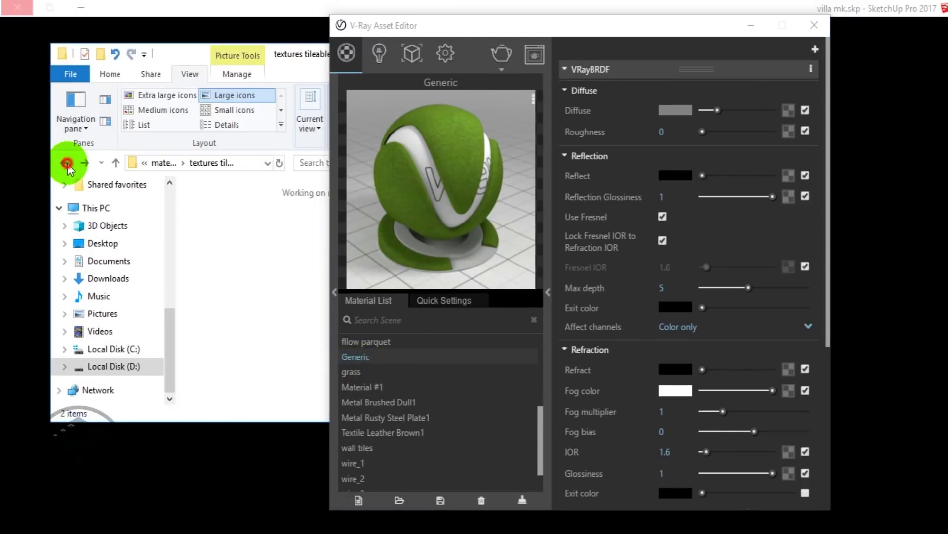
pyautogui.click(65, 163)
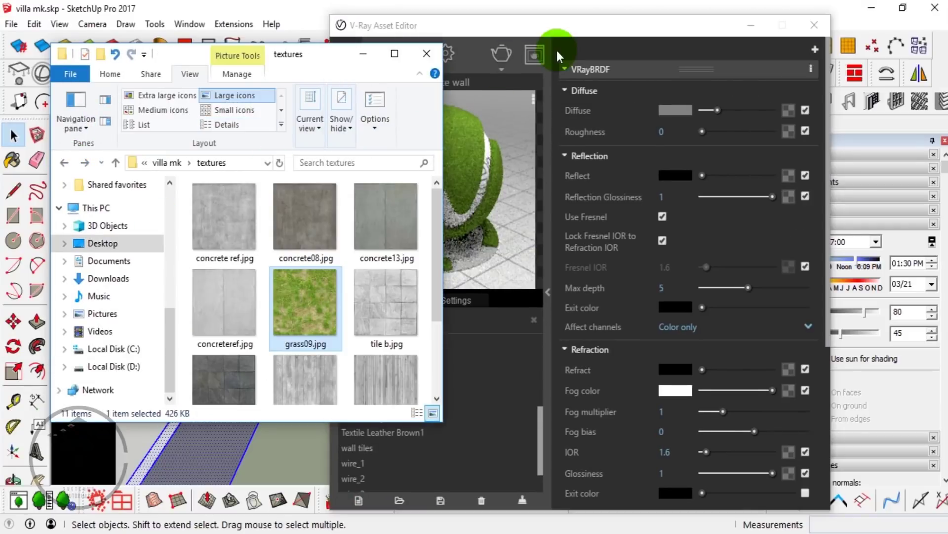
pyautogui.moveTo(556, 37); pyautogui.dragTo(625, 23)
pyautogui.click(431, 388)
pyautogui.scroll(4, 433, 441)
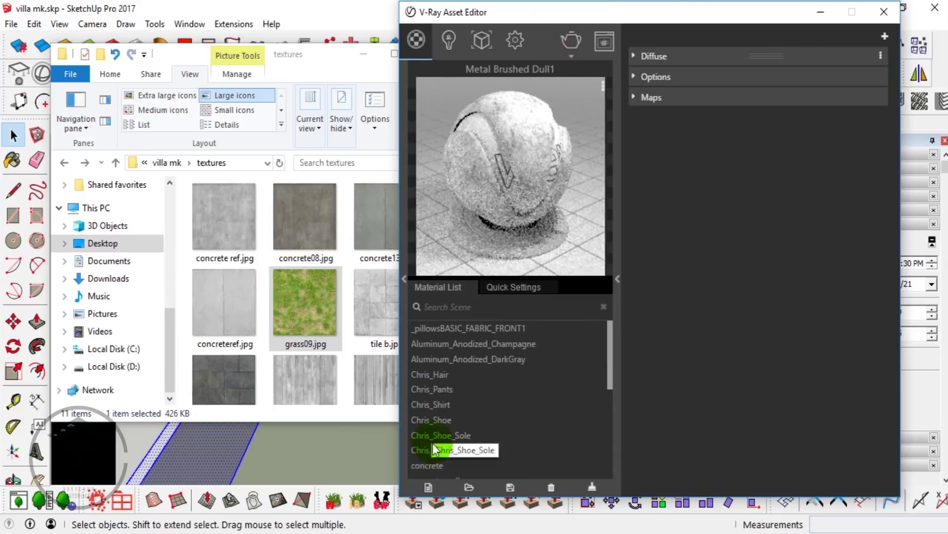
pyautogui.click(437, 463)
pyautogui.scroll(-3, 438, 355)
pyautogui.click(435, 334)
pyautogui.moveTo(383, 236); pyautogui.dragTo(857, 102)
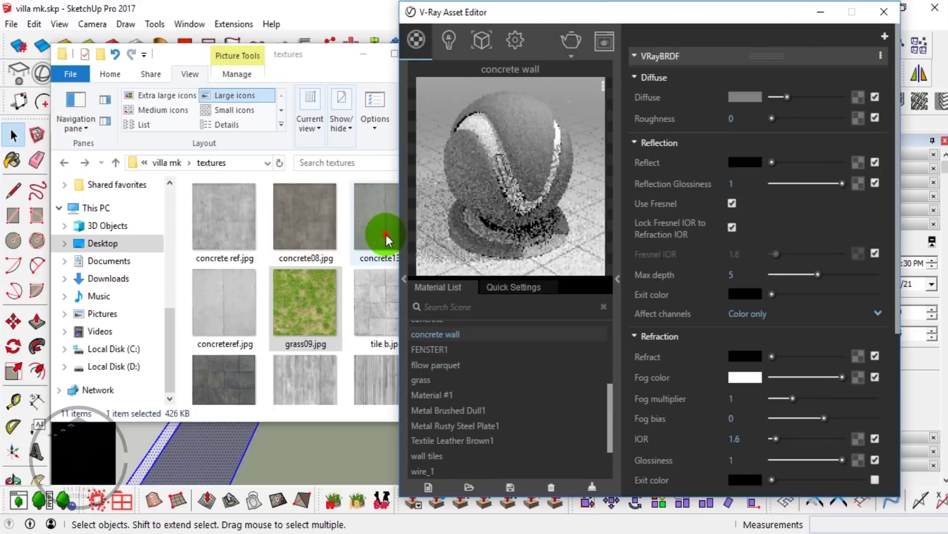
# - Enable the concrete wall bump map using concreteref.jpg
pyautogui.click(642, 56)
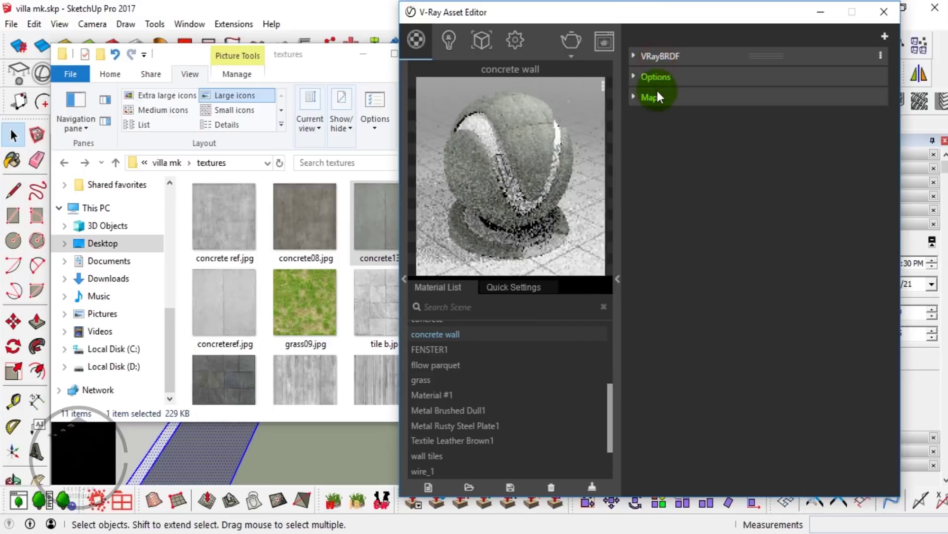
pyautogui.click(651, 98)
pyautogui.click(651, 118)
pyautogui.click(732, 136)
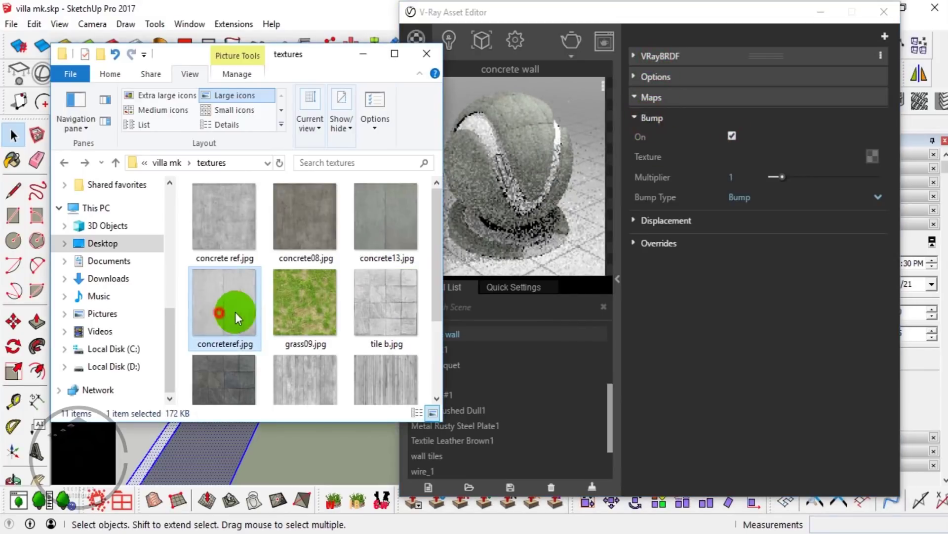
pyautogui.moveTo(251, 317); pyautogui.dragTo(867, 150)
# - Raise the concrete wall reflection to a light grey
pyautogui.click(363, 53)
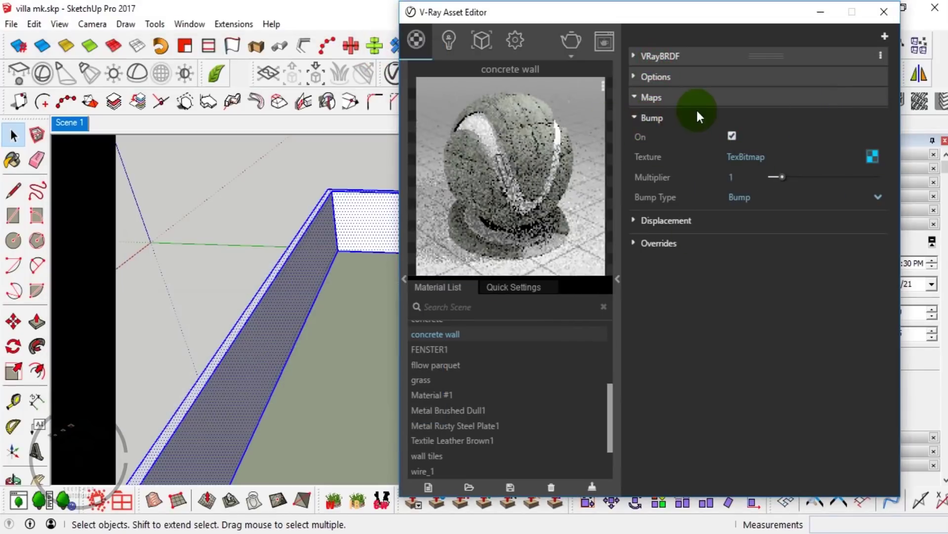
pyautogui.click(694, 99)
pyautogui.click(671, 53)
pyautogui.moveTo(772, 163)
pyautogui.mouseDown()
pyautogui.moveTo(817, 163)
pyautogui.moveTo(807, 183)
pyautogui.mouseUp()
# - Paint the boundary wall with concrete wall at a 1.00m texture size
pyautogui.click(820, 12)
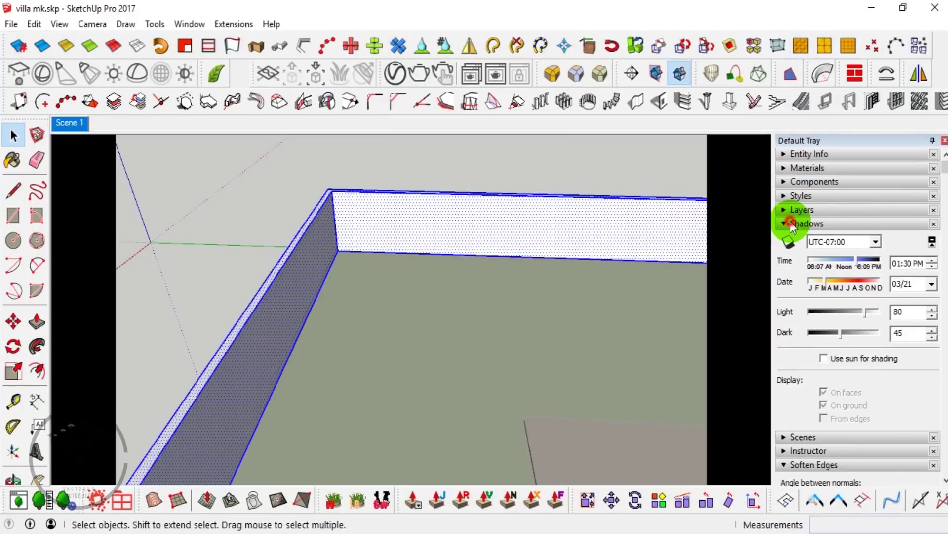
pyautogui.click(790, 225)
pyautogui.click(806, 168)
pyautogui.click(607, 204)
pyautogui.scroll(2, 494, 218)
pyautogui.scroll(3, 456, 226)
pyautogui.press('space')
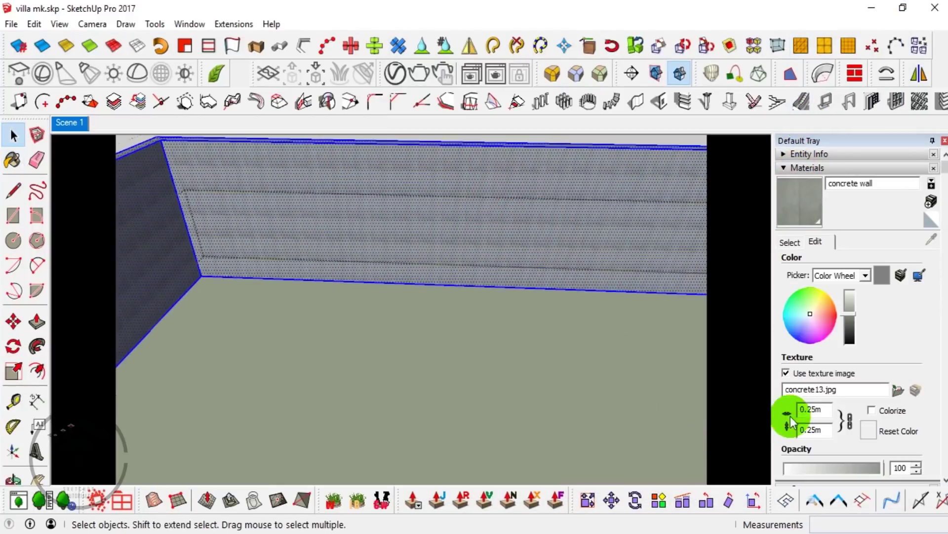
pyautogui.write('1')
pyautogui.press('Return')
# - Reposition the concrete texture on the wall by rotating, scaling and shifting it down
pyautogui.moveTo(519, 321); pyautogui.dragTo(445, 285, button='middle')
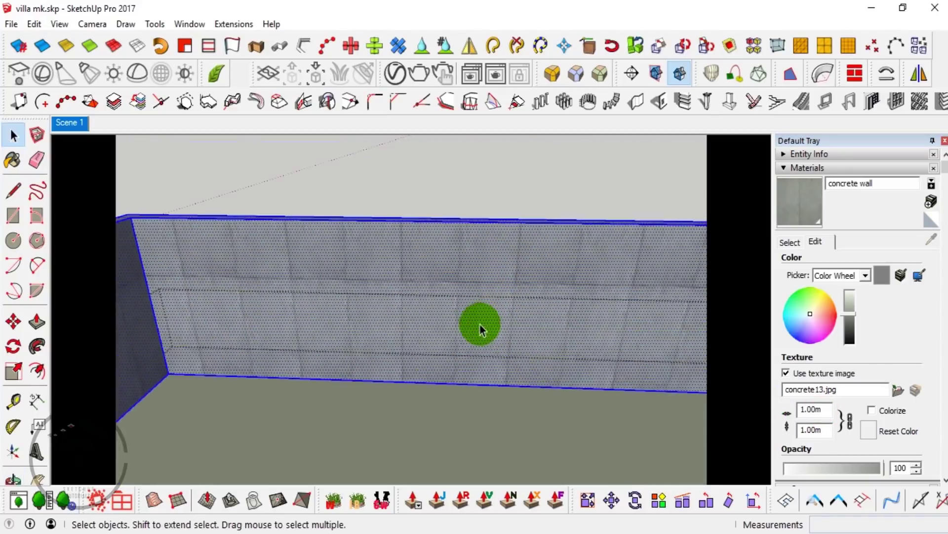
pyautogui.rightClick(445, 285)
pyautogui.click(637, 275)
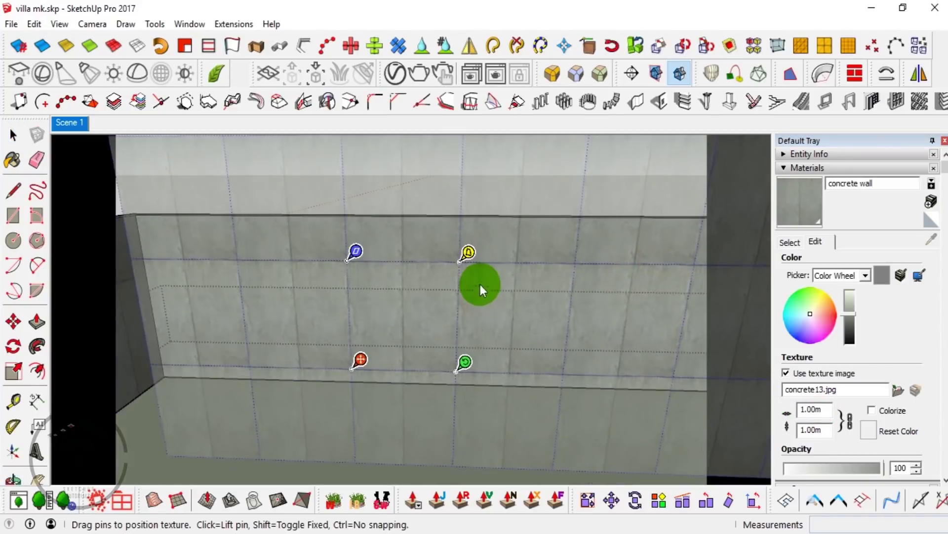
pyautogui.moveTo(455, 375); pyautogui.dragTo(506, 371)
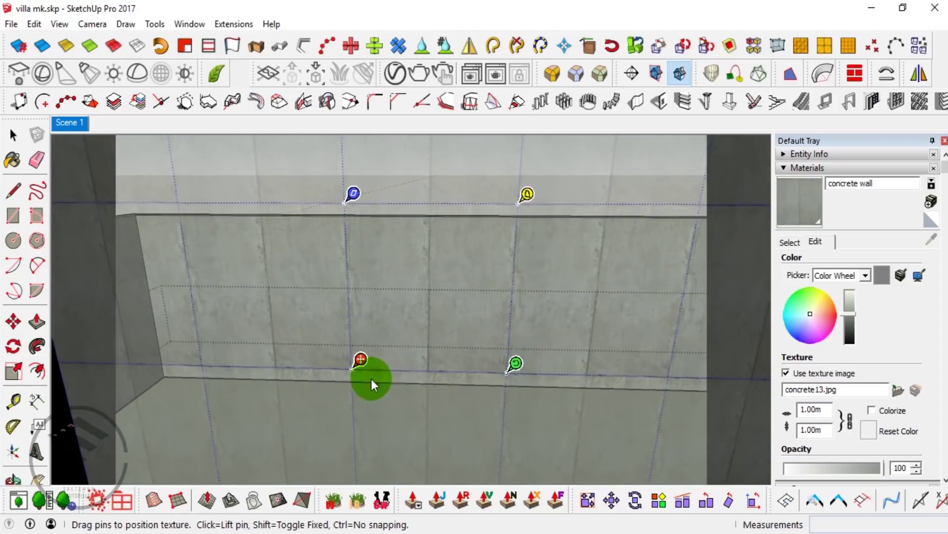
pyautogui.moveTo(354, 371); pyautogui.dragTo(353, 379)
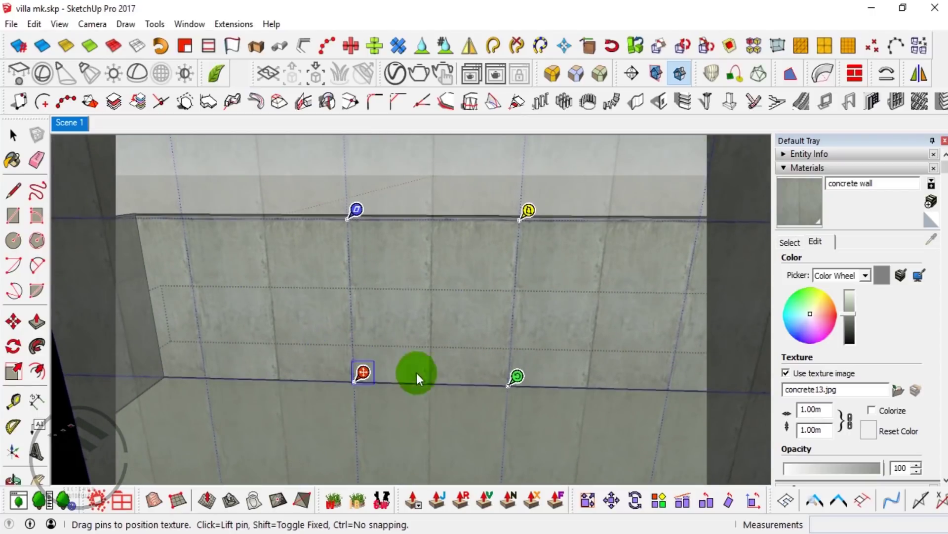
pyautogui.rightClick(446, 301)
pyautogui.click(457, 307)
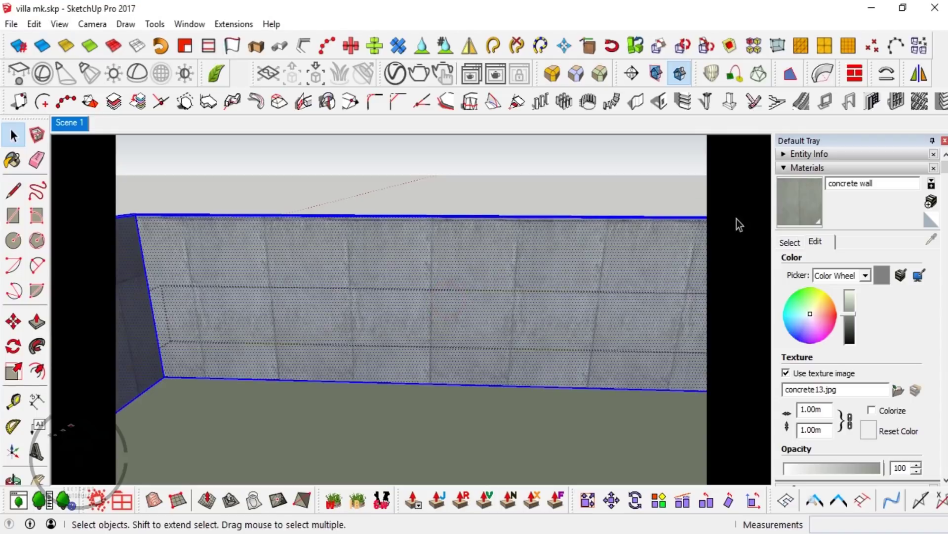
pyautogui.press('space')
pyautogui.moveTo(322, 266)
pyautogui.mouseDown(button='middle')
pyautogui.moveTo(332, 297)
pyautogui.moveTo(536, 254)
pyautogui.moveTo(327, 355)
pyautogui.mouseUp(button='middle')
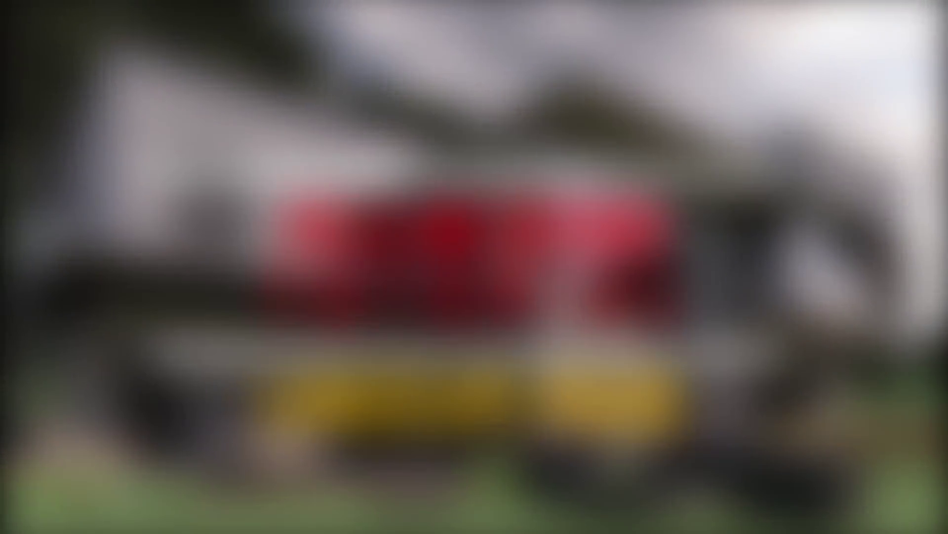
# - Place an African mahogany from the Laubwerk browser at the back corner of the lawn
pyautogui.click(19, 500)
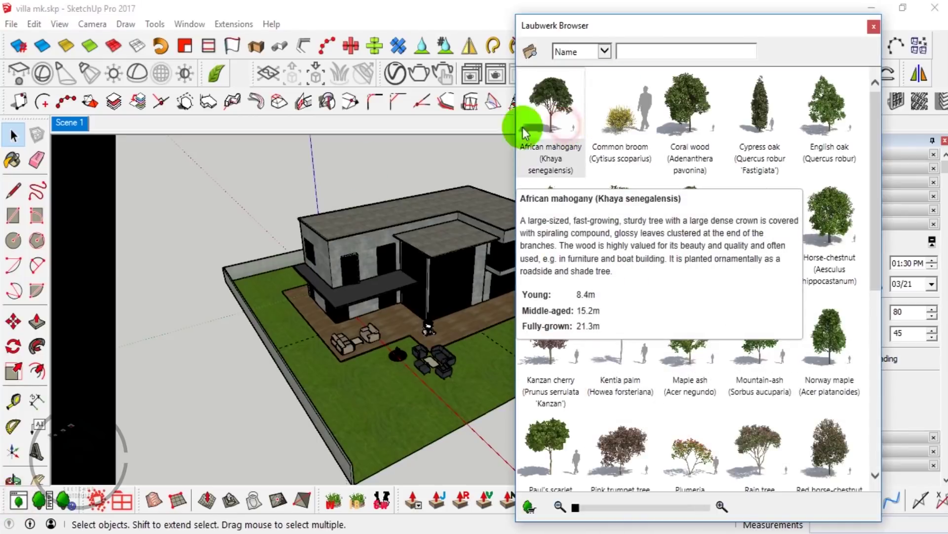
pyautogui.click(257, 286)
pyautogui.click(874, 27)
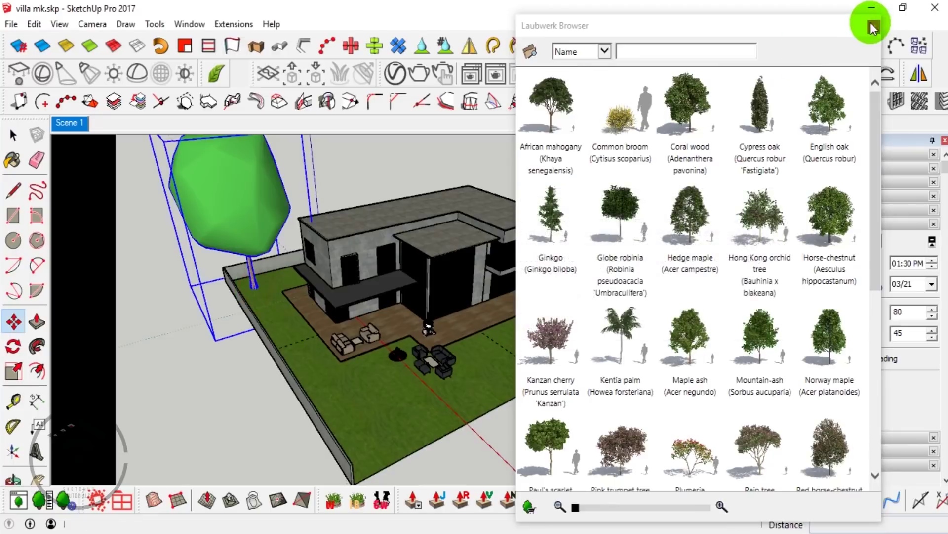
pyautogui.moveTo(311, 295)
pyautogui.mouseDown(button='middle')
pyautogui.moveTo(677, 328)
pyautogui.moveTo(419, 392)
pyautogui.moveTo(493, 302)
pyautogui.moveTo(509, 303)
pyautogui.moveTo(519, 328)
pyautogui.mouseUp(button='middle')
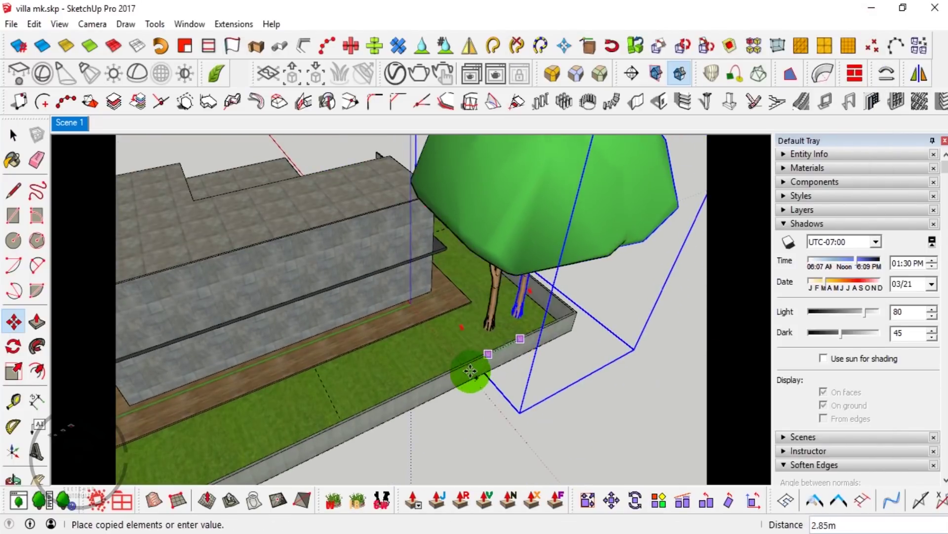
pyautogui.click(430, 384)
pyautogui.scroll(-3, 430, 385)
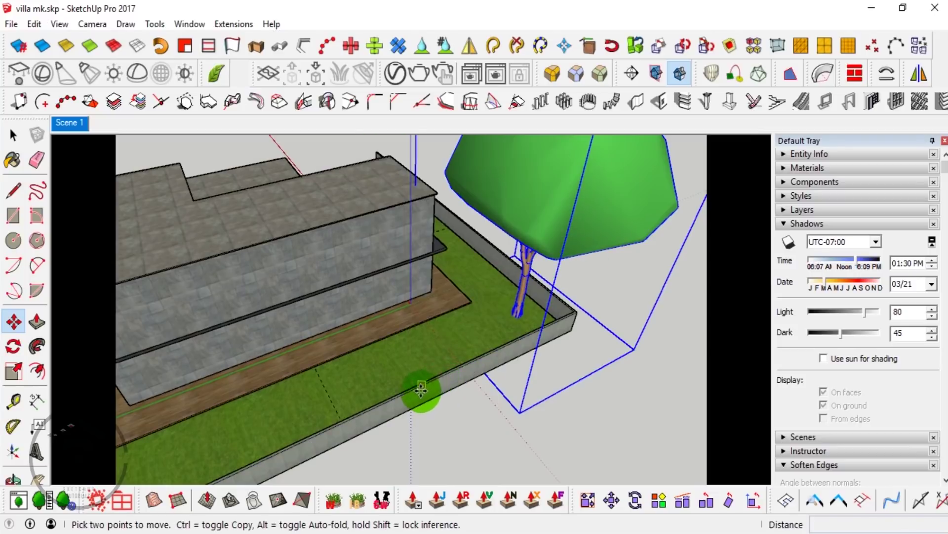
pyautogui.moveTo(508, 339); pyautogui.dragTo(413, 335, button='middle')
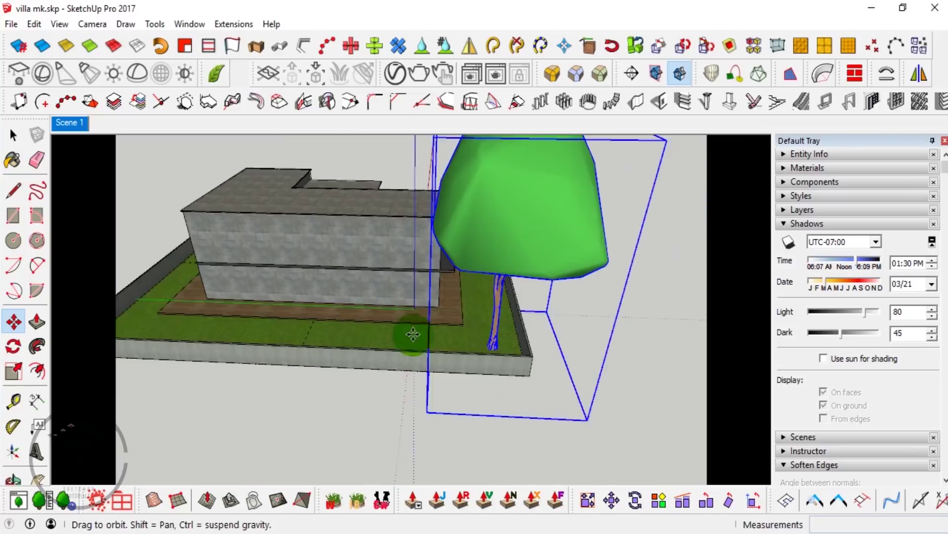
# - Copy the mahogany along the back wall with 3x to form a row of four
pyautogui.click(474, 364)
pyautogui.press('ctrl')
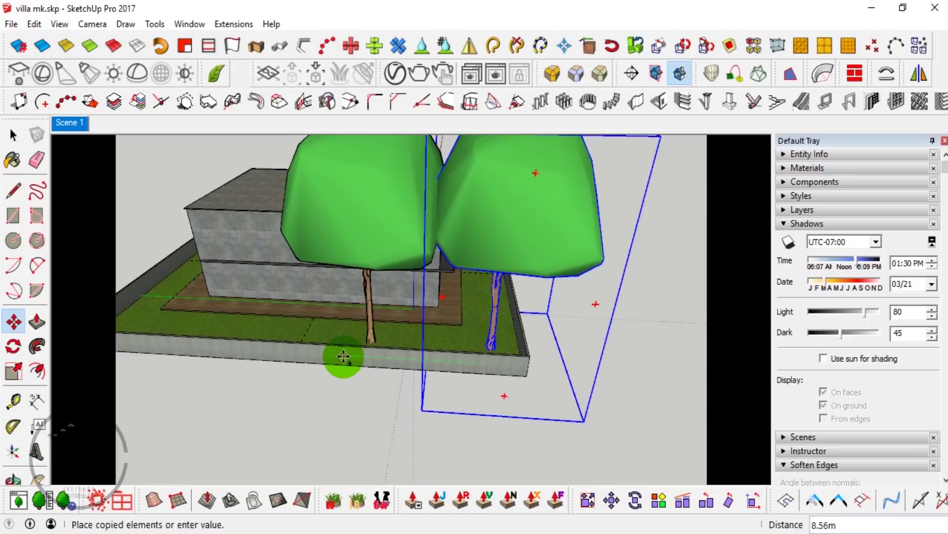
pyautogui.click(348, 357)
pyautogui.write('3x')
pyautogui.press('Return')
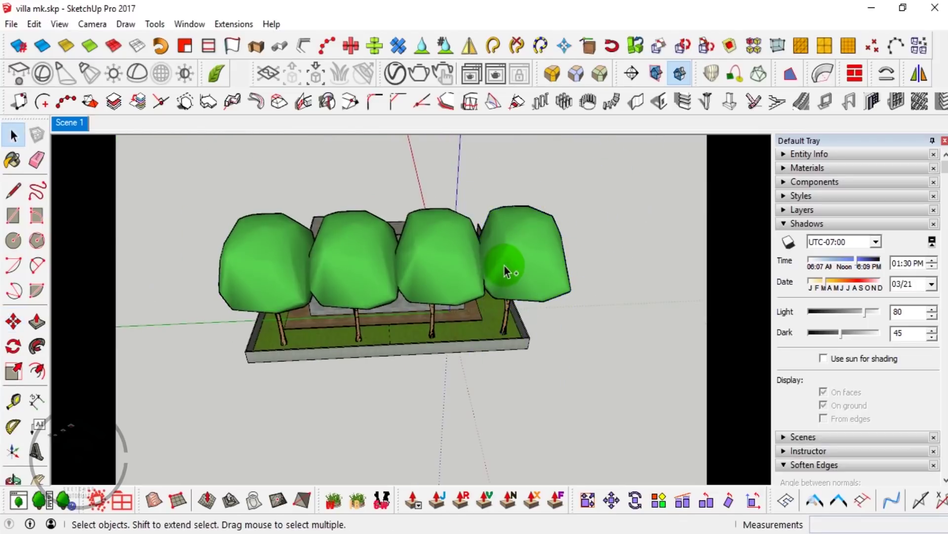
# - Randomly scale the four trees between 1 and 1.2 with Scale and Rotate Randomly
pyautogui.click(234, 23)
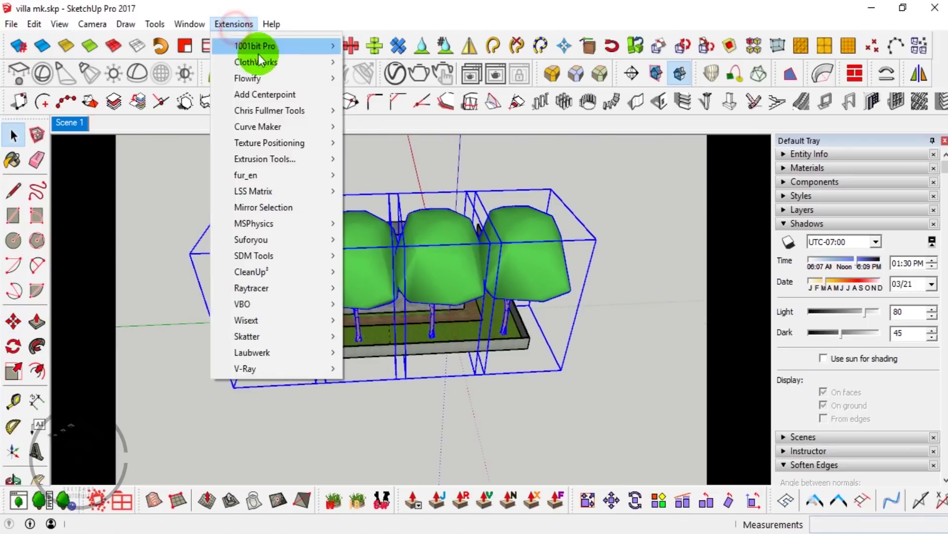
pyautogui.click(294, 113)
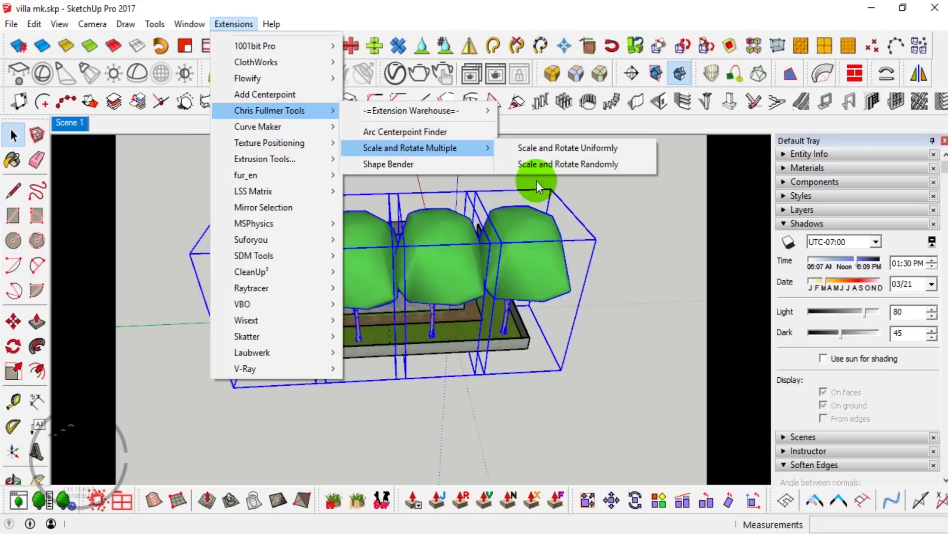
pyautogui.click(538, 164)
pyautogui.click(498, 241)
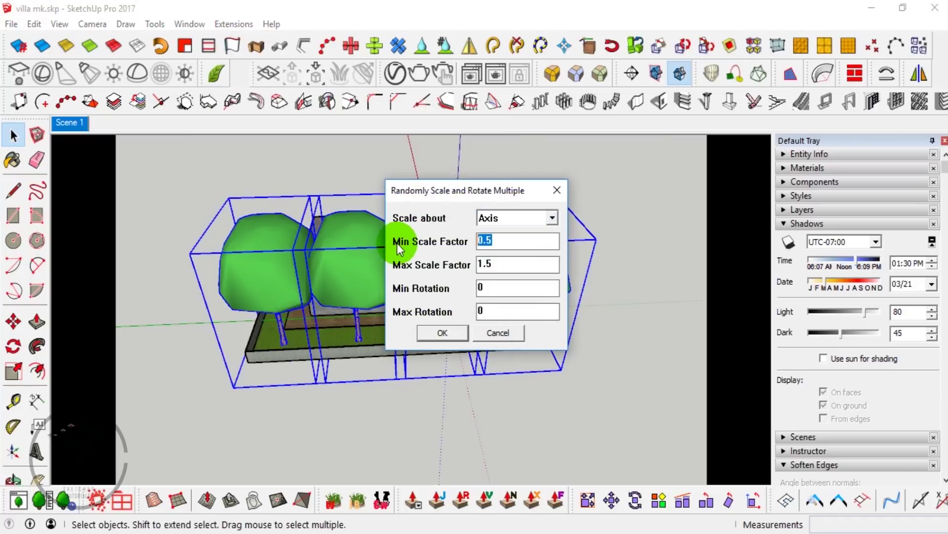
pyautogui.write('1')
pyautogui.doubleClick(494, 263)
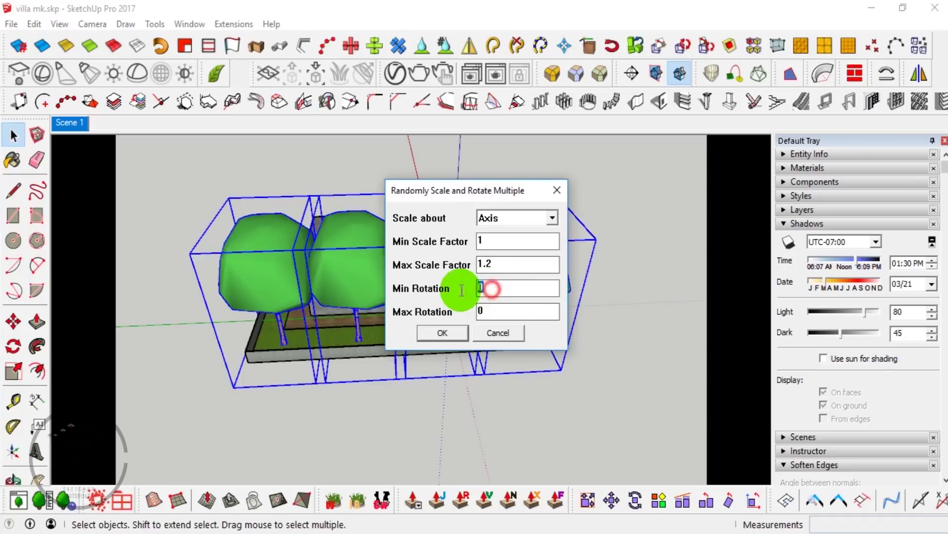
pyautogui.press('Tab')
pyautogui.write('180')
pyautogui.click(443, 332)
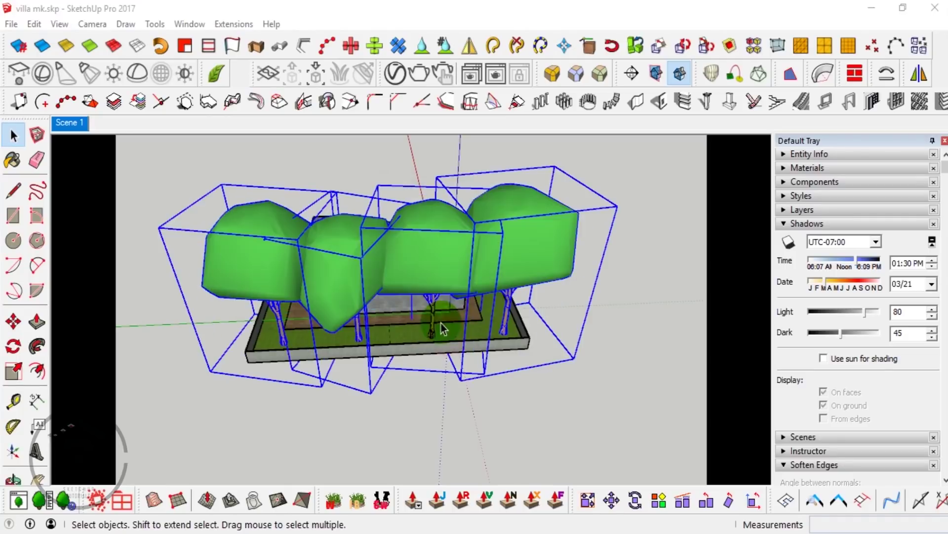
# - Look over the tree row and select a single tree to adjust its position
pyautogui.moveTo(448, 334)
pyautogui.mouseDown(button='middle')
pyautogui.moveTo(302, 289)
pyautogui.moveTo(469, 205)
pyautogui.moveTo(434, 239)
pyautogui.mouseUp(button='middle')
pyautogui.scroll(2, 451, 322)
pyautogui.scroll(2, 505, 304)
pyautogui.click(505, 304)
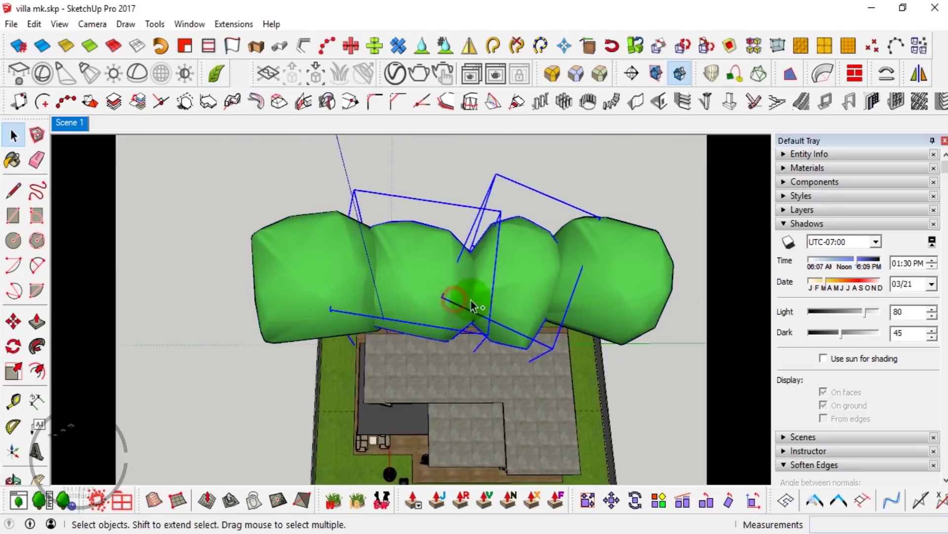
pyautogui.scroll(2, 507, 307)
pyautogui.press('m')
pyautogui.click(512, 291)
pyautogui.moveTo(513, 283)
pyautogui.mouseDown(button='middle')
pyautogui.moveTo(537, 297)
pyautogui.moveTo(548, 220)
pyautogui.moveTo(499, 241)
pyautogui.moveTo(496, 224)
pyautogui.moveTo(554, 187)
pyautogui.moveTo(413, 134)
pyautogui.mouseUp(button='middle')
pyautogui.press('space')
pyautogui.click(19, 500)
# - Add a Globe robinia beside the side wall, keeping the existing trees
pyautogui.click(630, 226)
pyautogui.moveTo(632, 243); pyautogui.dragTo(366, 348)
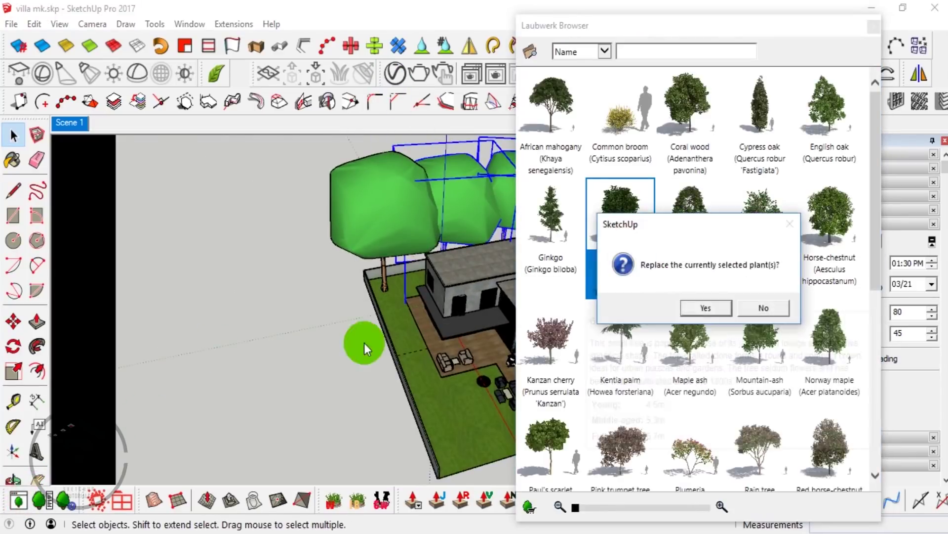
pyautogui.click(743, 315)
pyautogui.scroll(3, 415, 321)
pyautogui.click(414, 339)
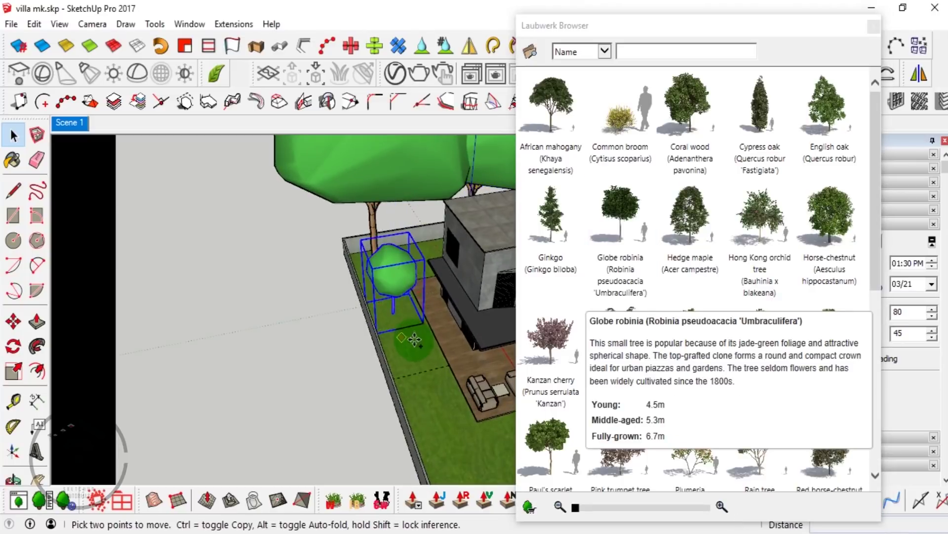
pyautogui.click(432, 350)
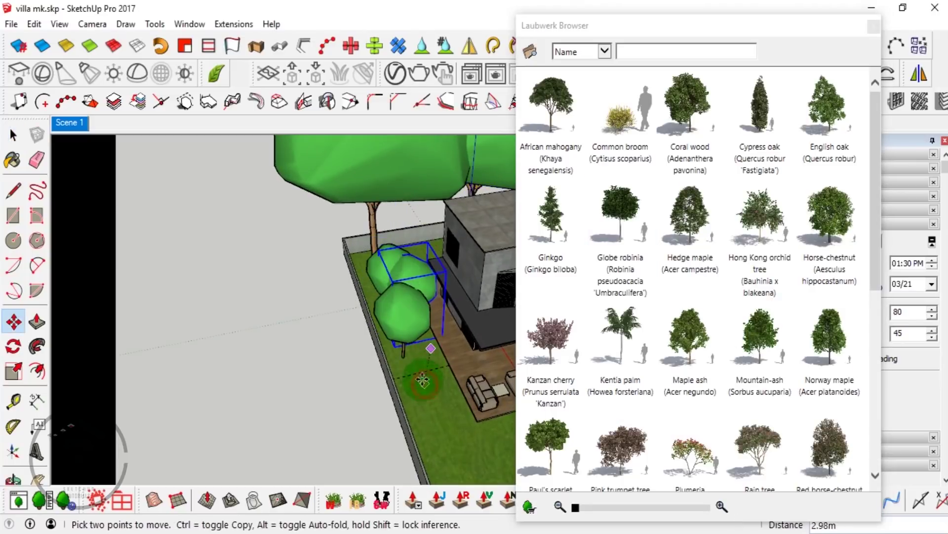
# - Copy the Globe robinia further along the side wall
pyautogui.press('ctrl')
pyautogui.click(422, 380)
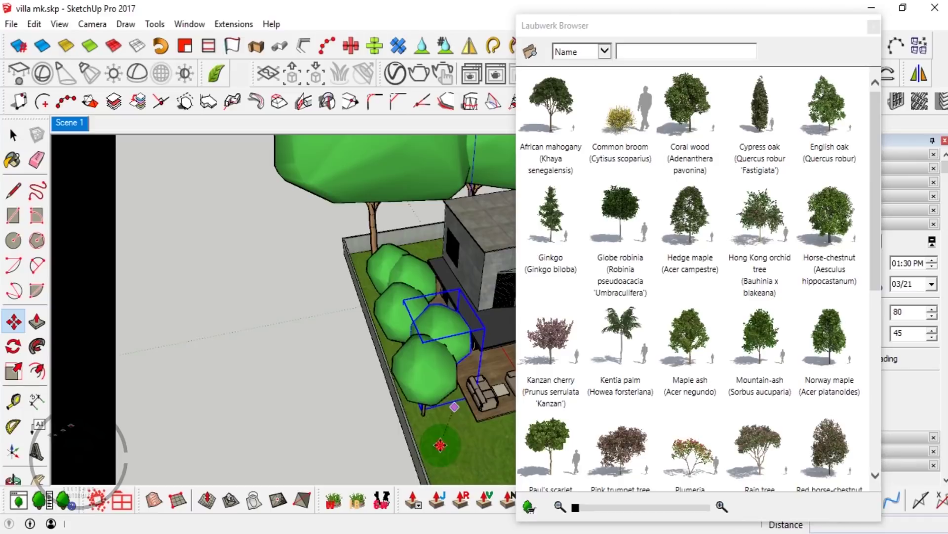
pyautogui.moveTo(439, 444); pyautogui.dragTo(401, 439, button='middle')
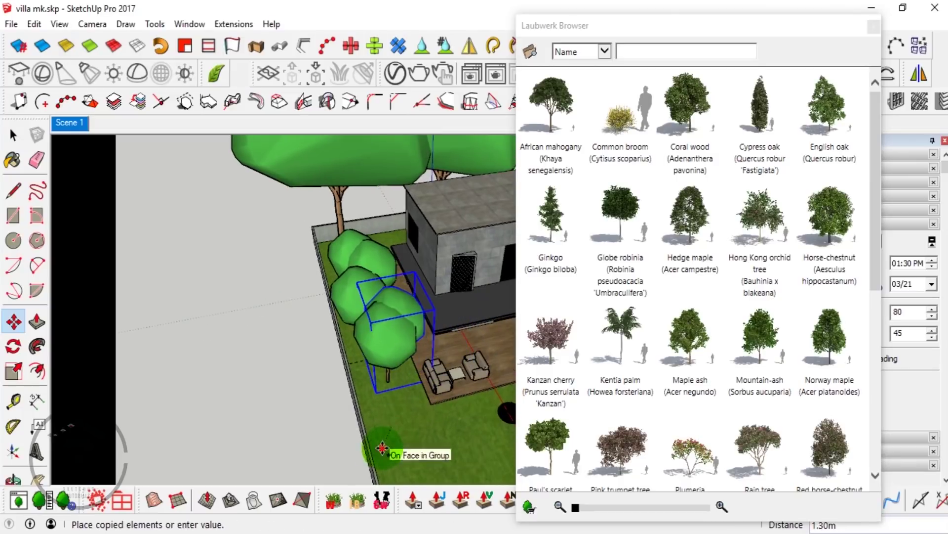
pyautogui.click(410, 447)
pyautogui.moveTo(369, 335); pyautogui.dragTo(311, 345, button='middle')
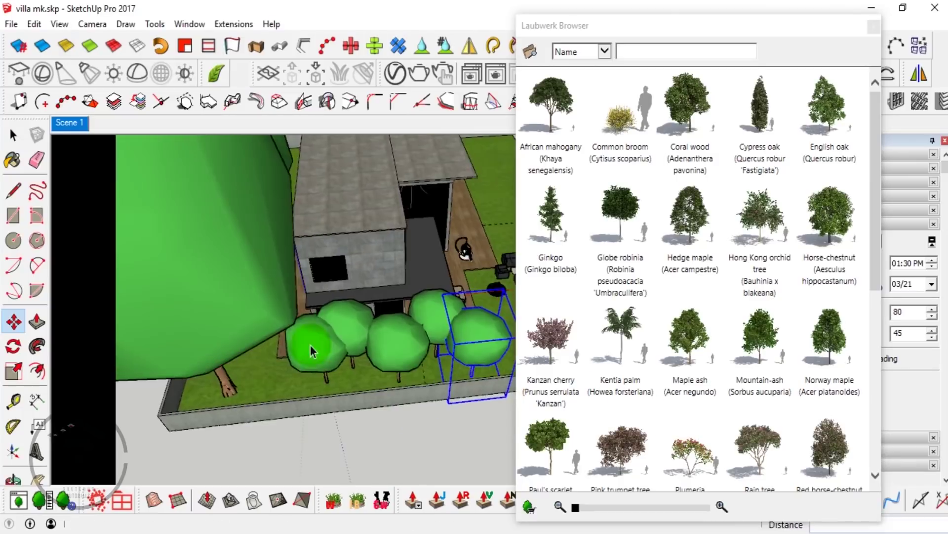
pyautogui.press('space')
# - Review the shrub row from a higher angle, briefly trying the Rotate and Move tools
pyautogui.press('q')
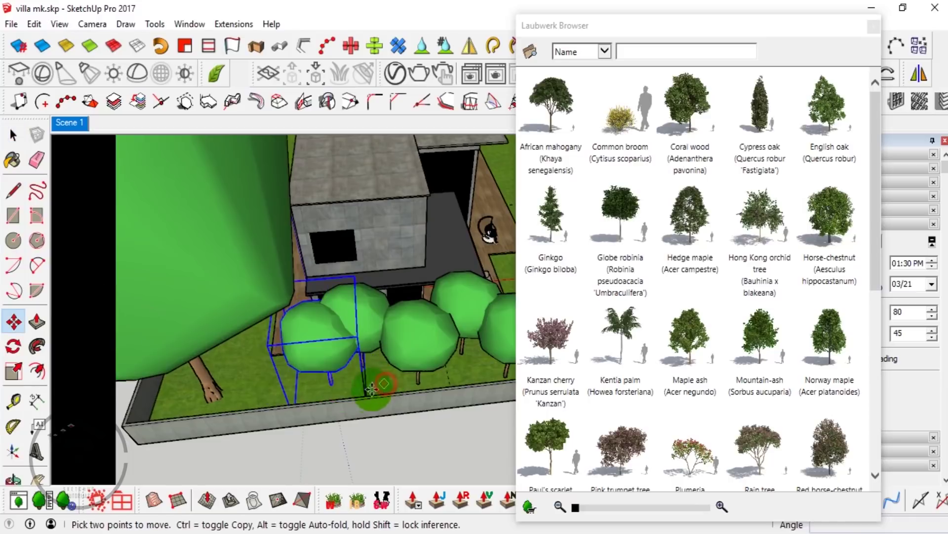
pyautogui.press('space')
pyautogui.moveTo(349, 388); pyautogui.dragTo(303, 341, button='middle')
pyautogui.scroll(2, 300, 341)
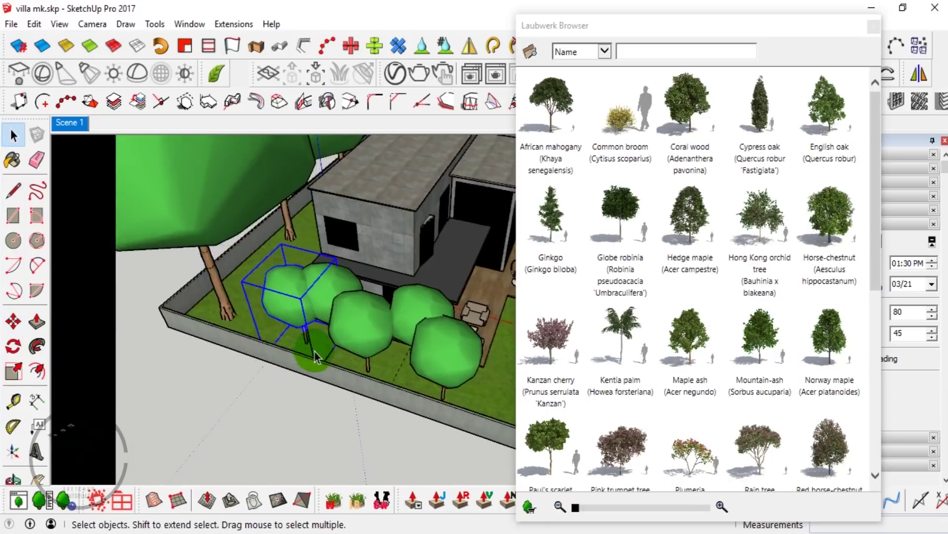
pyautogui.scroll(3, 304, 345)
pyautogui.press('m')
pyautogui.moveTo(311, 351); pyautogui.dragTo(264, 267, button='middle')
pyautogui.press('space')
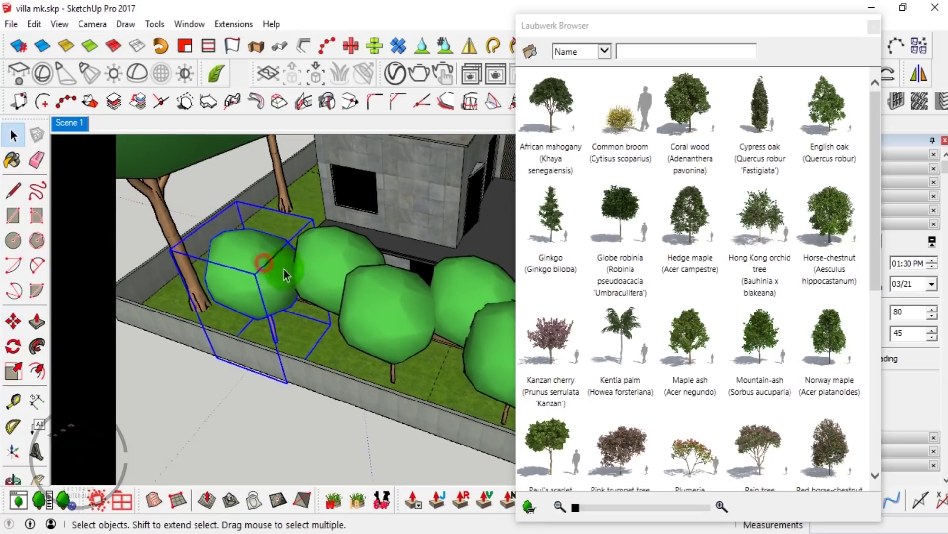
# - Randomly scale the Globe robinia shrubs between 1 and 1.2 and close the plant library
pyautogui.click(233, 25)
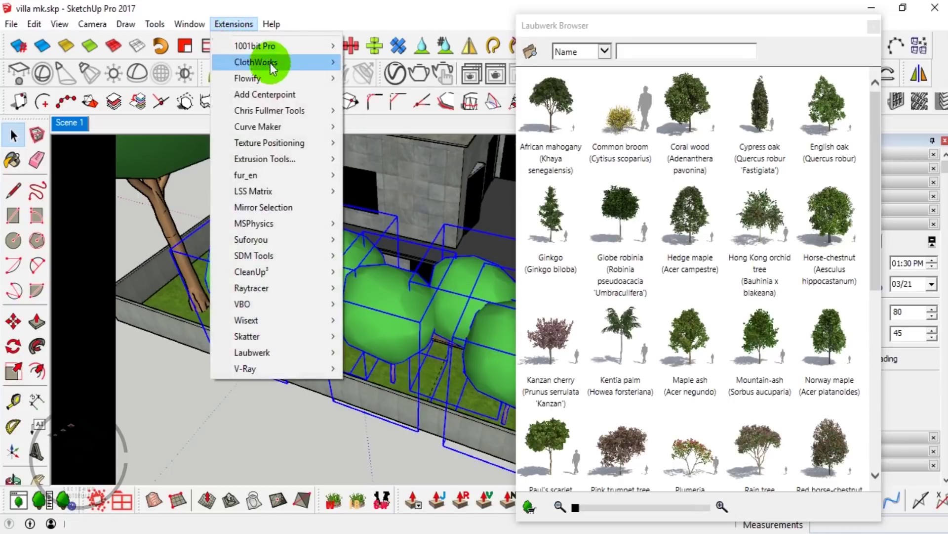
pyautogui.click(520, 163)
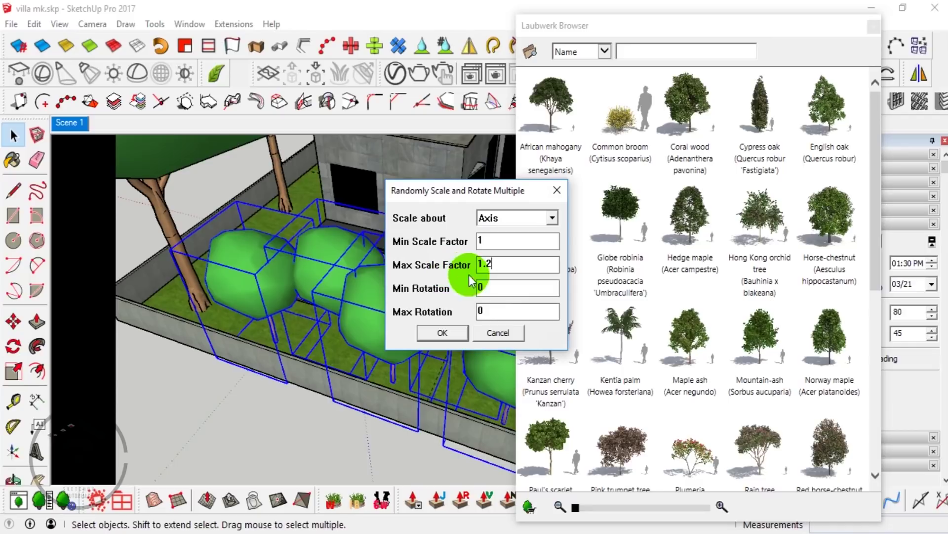
pyautogui.write('180')
pyautogui.click(444, 332)
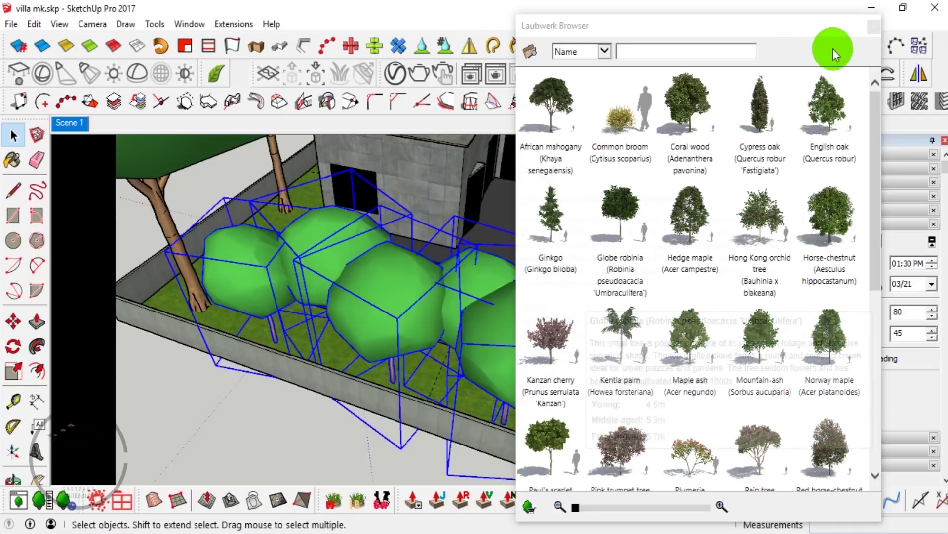
pyautogui.click(873, 26)
pyautogui.moveTo(476, 264)
pyautogui.mouseDown(button='middle')
pyautogui.moveTo(376, 269)
pyautogui.moveTo(449, 205)
pyautogui.moveTo(425, 166)
pyautogui.mouseUp(button='middle')
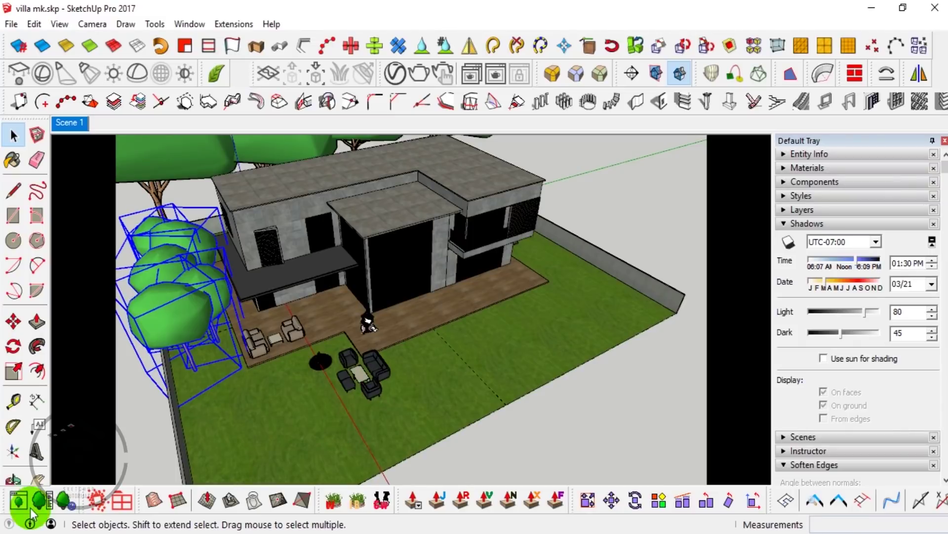
# - Add a Common broom shrub near the terrace, keeping the existing plants
pyautogui.click(31, 511)
pyautogui.click(616, 117)
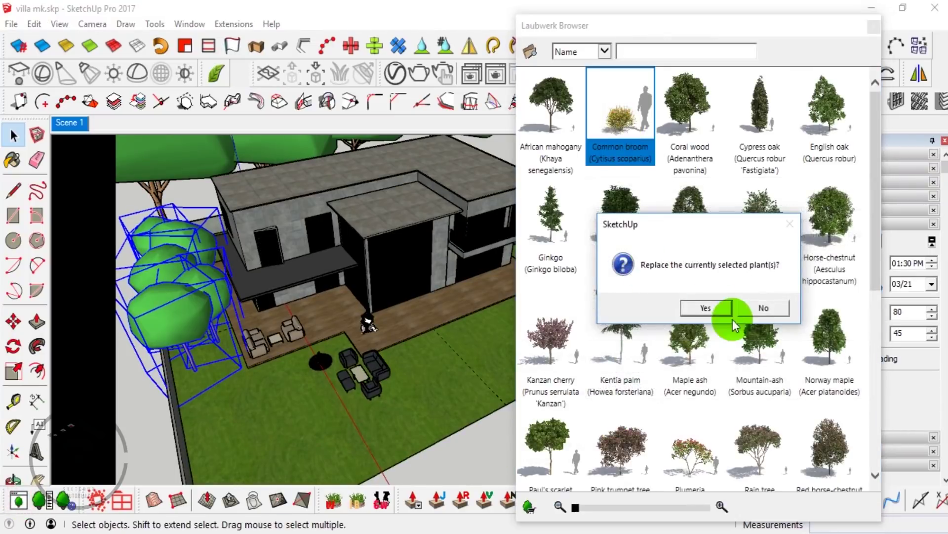
pyautogui.click(744, 308)
pyautogui.click(418, 338)
pyautogui.scroll(2, 439, 355)
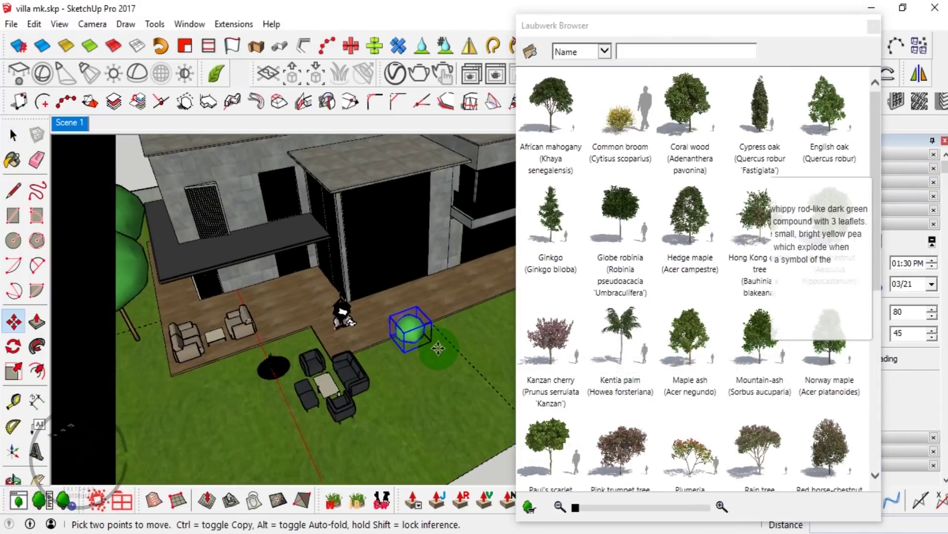
pyautogui.scroll(2, 439, 356)
pyautogui.scroll(1, 439, 356)
pyautogui.click(868, 25)
pyautogui.moveTo(385, 373)
pyautogui.mouseDown(button='middle')
pyautogui.moveTo(470, 361)
pyautogui.moveTo(423, 413)
pyautogui.moveTo(429, 366)
pyautogui.mouseUp(button='middle')
pyautogui.scroll(2, 373, 328)
pyautogui.moveTo(377, 289)
pyautogui.mouseDown(button='middle')
pyautogui.moveTo(381, 239)
pyautogui.moveTo(381, 297)
pyautogui.moveTo(364, 360)
pyautogui.moveTo(394, 353)
pyautogui.mouseUp(button='middle')
pyautogui.scroll(2, 382, 276)
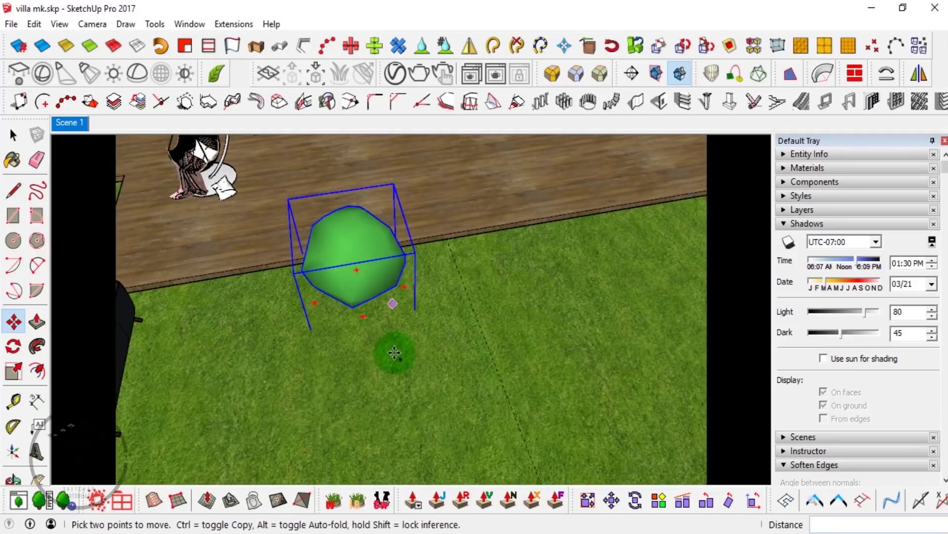
# - Array the shrub into a row of five along the deck edge
pyautogui.click(395, 353)
pyautogui.click(543, 319)
pyautogui.press('Return')
pyautogui.press('space')
pyautogui.scroll(-3, 508, 267)
pyautogui.moveTo(508, 268)
pyautogui.mouseDown(button='middle')
pyautogui.moveTo(464, 310)
pyautogui.moveTo(302, 275)
pyautogui.mouseUp(button='middle')
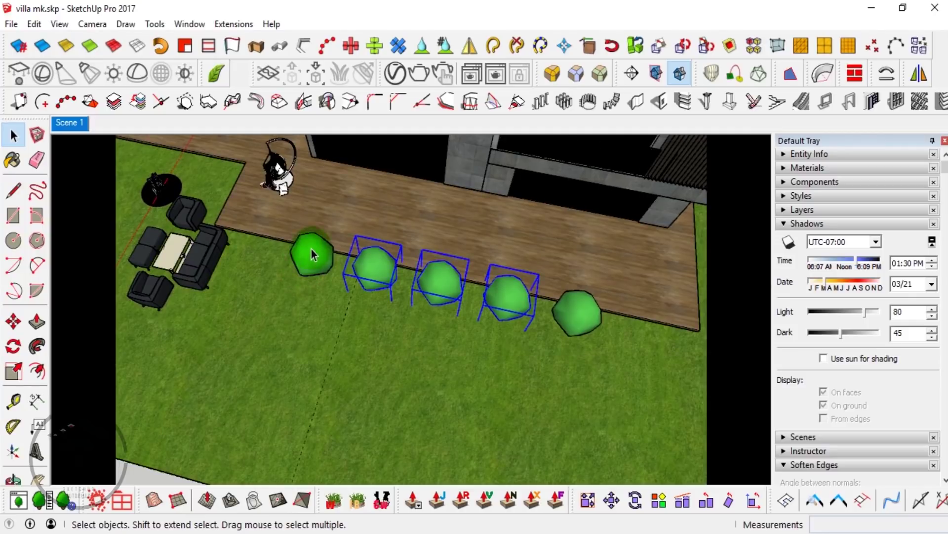
# - Randomly vary the shrub sizes with Scale and Rotate Randomly, entering 1.2 as a scale value
pyautogui.click(233, 23)
pyautogui.moveTo(268, 110)
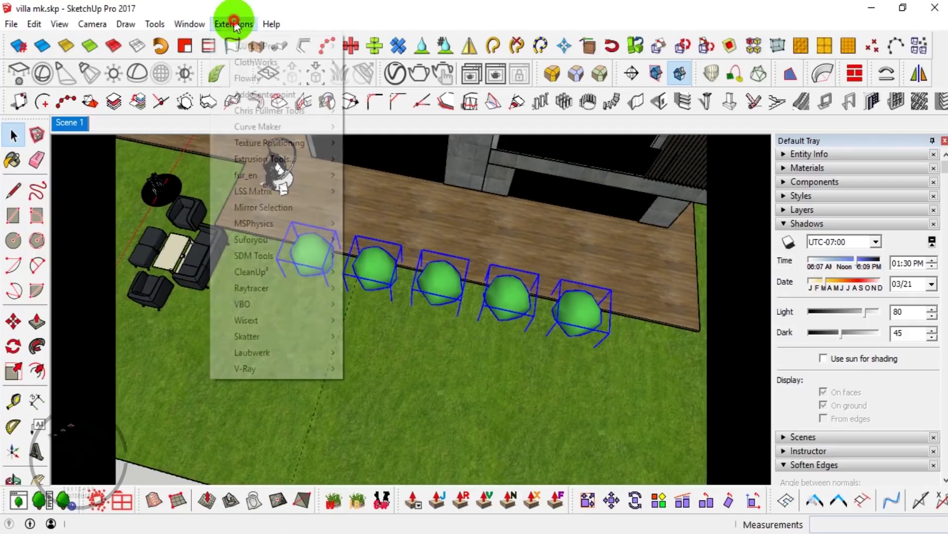
pyautogui.click(528, 164)
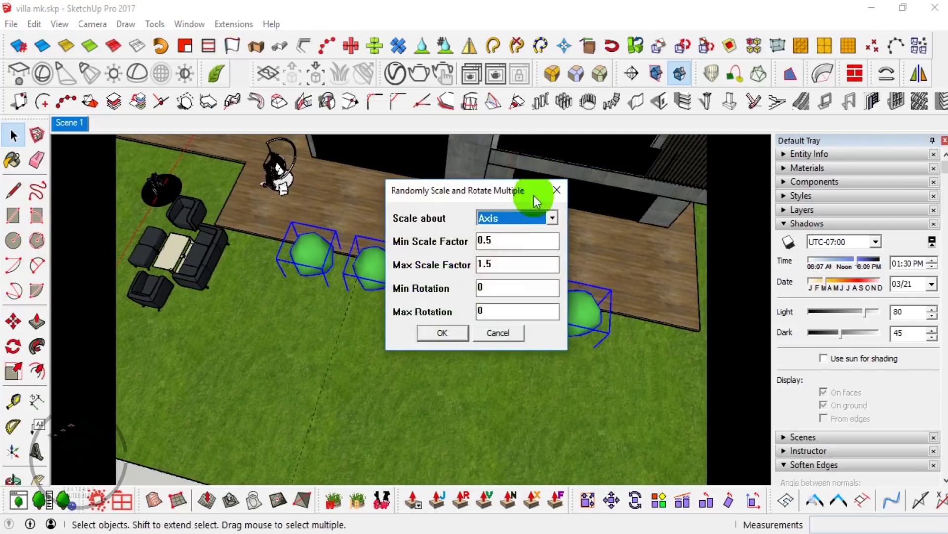
pyautogui.write('1.2')
pyautogui.press('Tab')
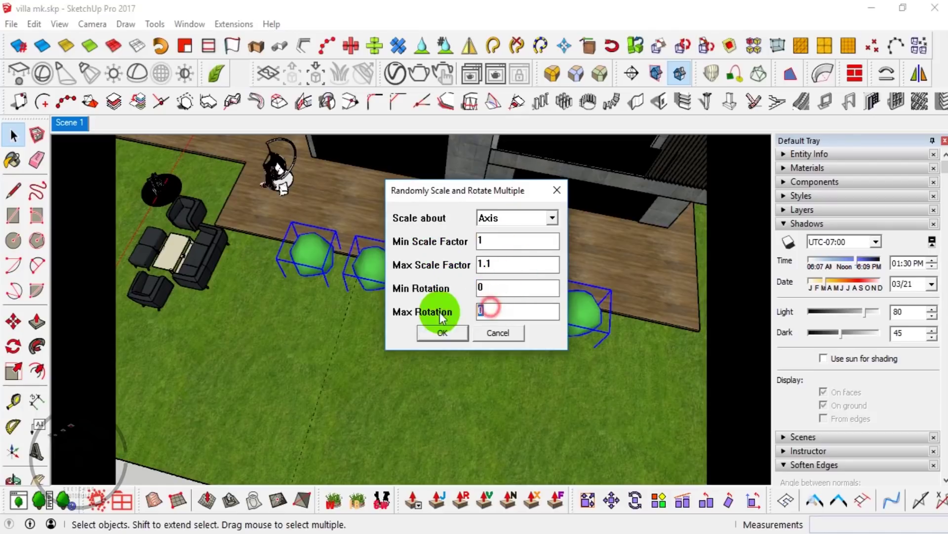
pyautogui.write('180')
pyautogui.click(446, 330)
pyautogui.moveTo(498, 213)
pyautogui.mouseDown(button='middle')
pyautogui.moveTo(330, 340)
pyautogui.moveTo(425, 376)
pyautogui.moveTo(433, 393)
pyautogui.mouseUp(button='middle')
pyautogui.scroll(-2, 430, 378)
pyautogui.scroll(-2, 430, 377)
pyautogui.scroll(-2, 432, 380)
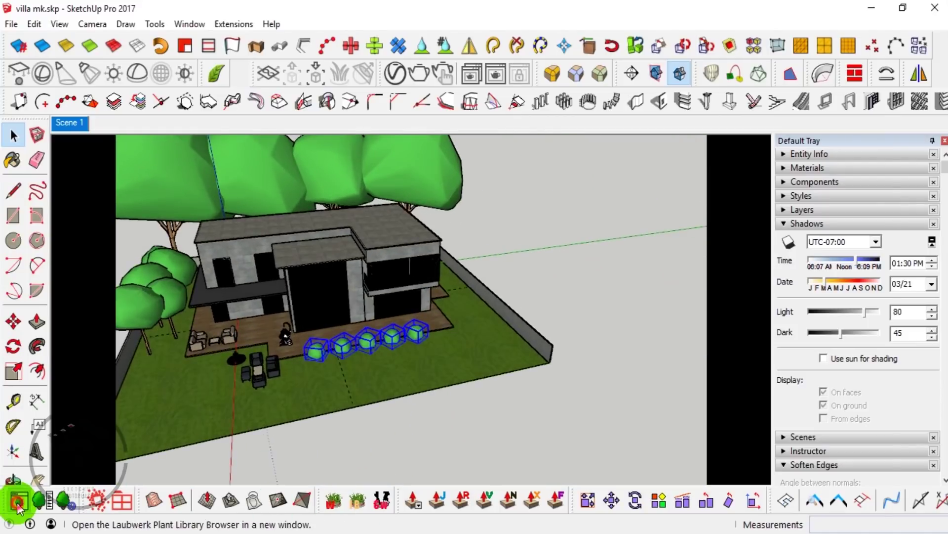
# - Place a Paul's scarlet tree from the Laubwerk browser into the model
pyautogui.click(17, 504)
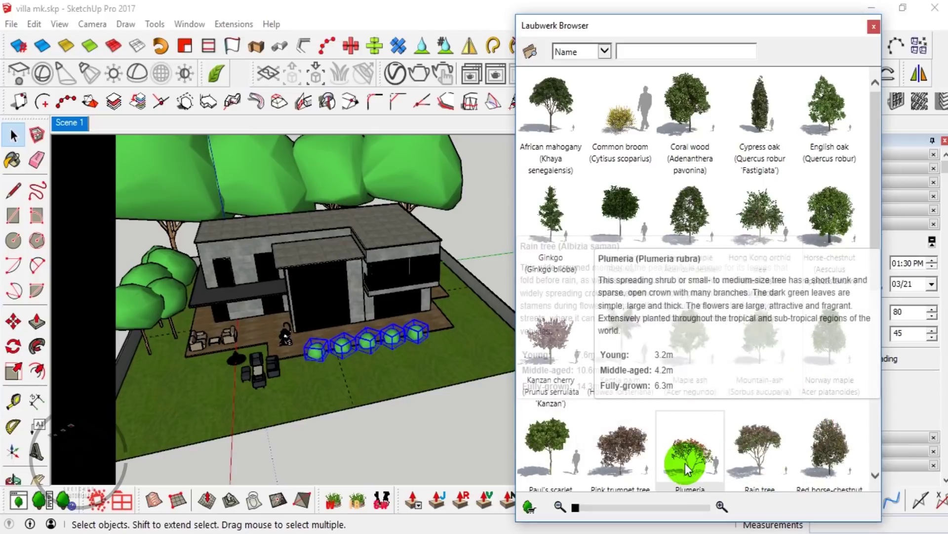
pyautogui.click(555, 443)
pyautogui.click(768, 303)
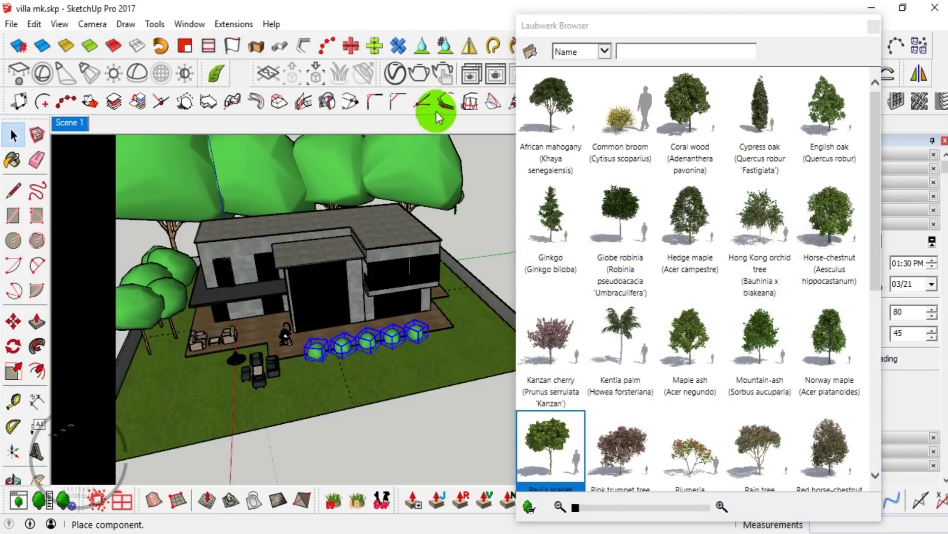
pyautogui.click(496, 344)
pyautogui.click(873, 26)
# - Move the Paul's scarlet tree onto the lawn beside the boundary wall
pyautogui.scroll(3, 502, 388)
pyautogui.press('m')
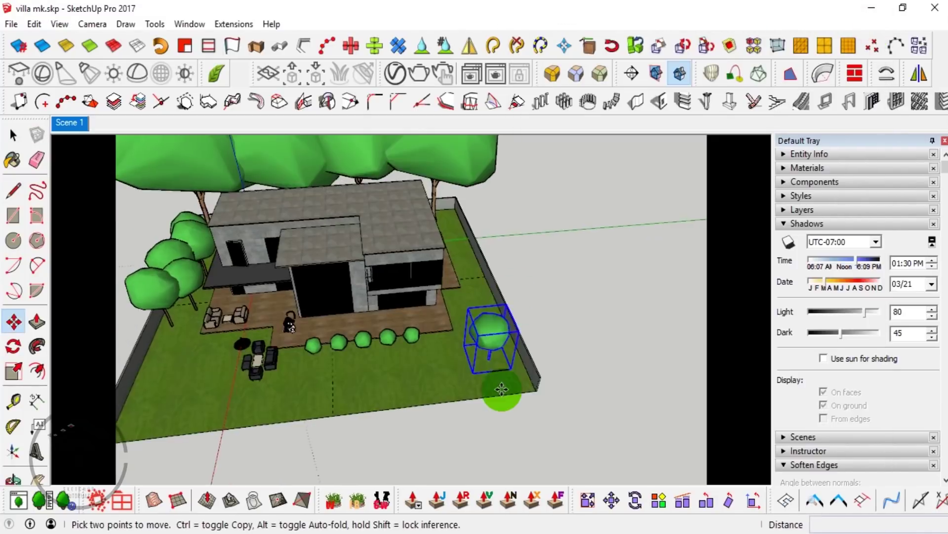
pyautogui.scroll(2, 502, 389)
pyautogui.scroll(3, 501, 388)
pyautogui.click(497, 387)
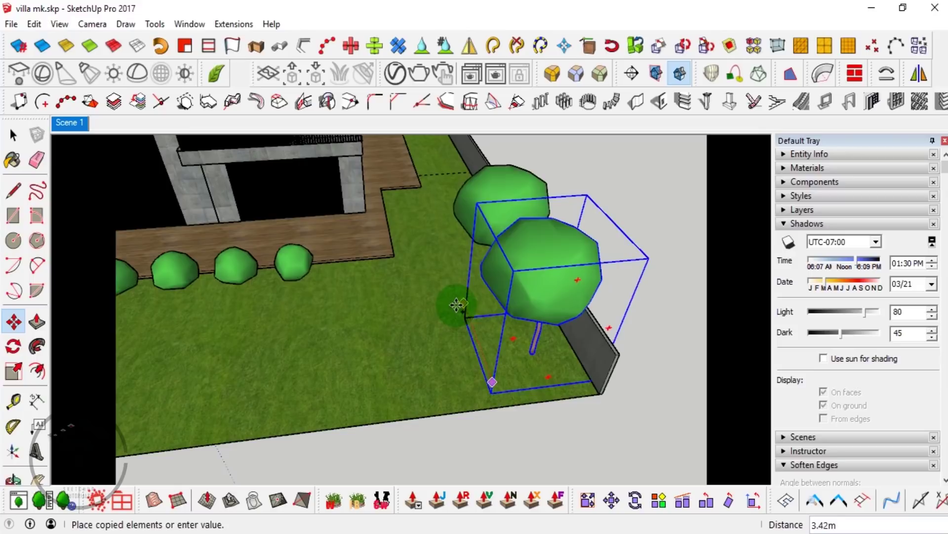
pyautogui.click(462, 303)
pyautogui.press('space')
pyautogui.moveTo(462, 303)
pyautogui.mouseDown(button='middle')
pyautogui.moveTo(472, 339)
pyautogui.moveTo(451, 328)
pyautogui.moveTo(452, 346)
pyautogui.moveTo(400, 408)
pyautogui.moveTo(356, 350)
pyautogui.moveTo(154, 212)
pyautogui.mouseUp(button='middle')
# - Select the trees along the wall and randomly scale them with Scale and Rotate Randomly
pyautogui.moveTo(479, 321); pyautogui.dragTo(478, 321)
pyautogui.moveTo(479, 322)
pyautogui.mouseDown(button='middle')
pyautogui.moveTo(423, 282)
pyautogui.moveTo(322, 49)
pyautogui.mouseUp(button='middle')
pyautogui.click(233, 24)
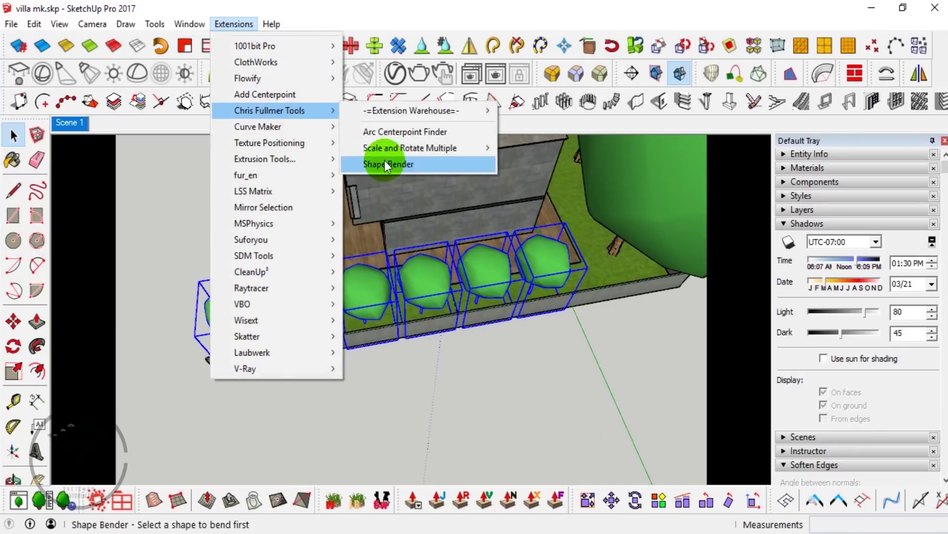
pyautogui.click(533, 164)
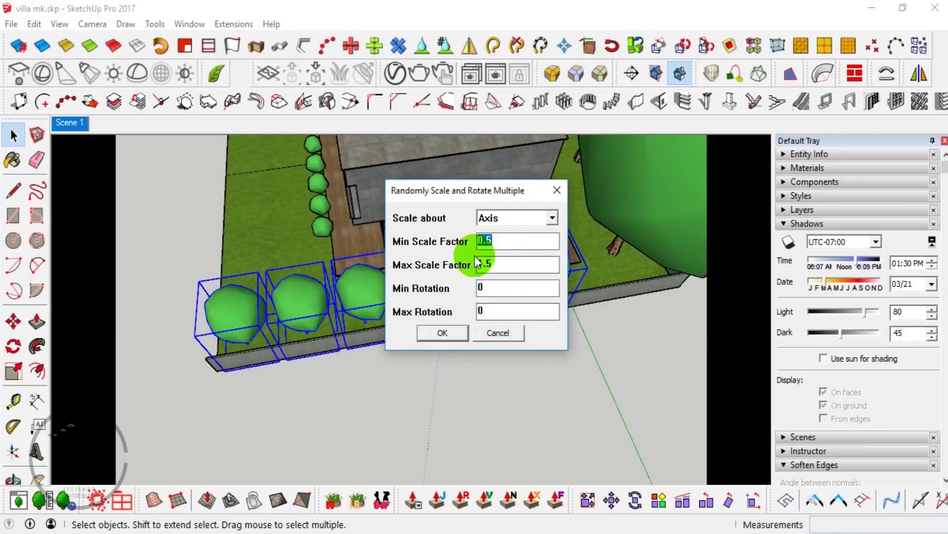
pyautogui.write('270')
pyautogui.click(456, 327)
pyautogui.moveTo(457, 327)
pyautogui.mouseDown(button='middle')
pyautogui.moveTo(435, 384)
pyautogui.moveTo(409, 356)
pyautogui.moveTo(315, 402)
pyautogui.moveTo(495, 343)
pyautogui.moveTo(501, 377)
pyautogui.moveTo(359, 318)
pyautogui.moveTo(392, 439)
pyautogui.moveTo(410, 318)
pyautogui.moveTo(395, 417)
pyautogui.moveTo(423, 364)
pyautogui.moveTo(313, 322)
pyautogui.moveTo(678, 380)
pyautogui.moveTo(498, 157)
pyautogui.mouseUp(button='middle')
pyautogui.click(7, 505)
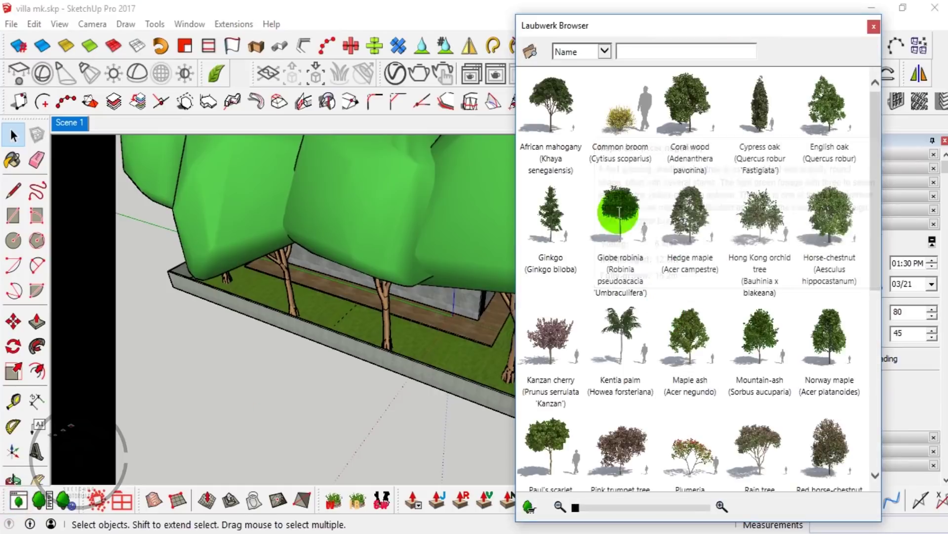
# - Place a Hong Kong orchid tree in the garden near the boundary wall
pyautogui.click(691, 220)
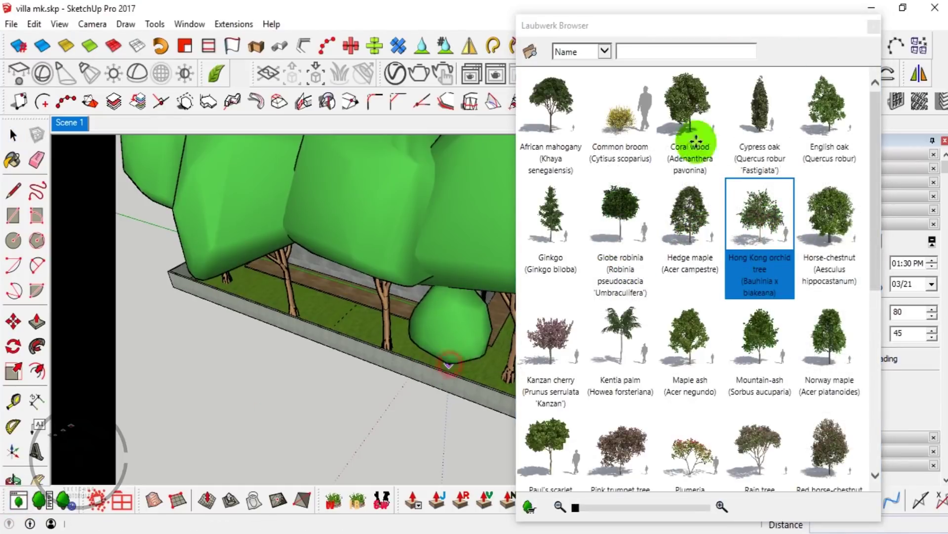
pyautogui.click(874, 26)
pyautogui.scroll(-3, 392, 263)
pyautogui.moveTo(393, 263); pyautogui.dragTo(363, 317, button='middle')
pyautogui.scroll(3, 375, 336)
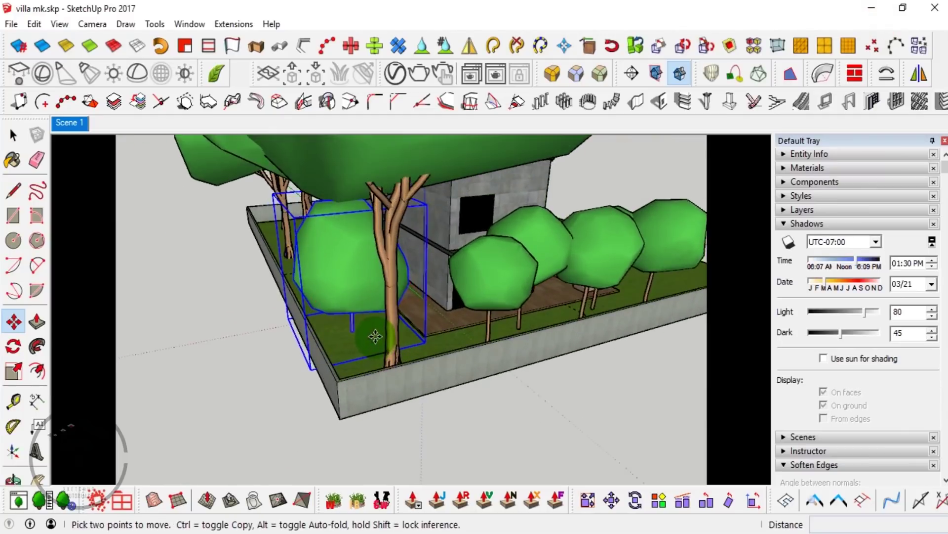
pyautogui.scroll(1, 365, 339)
pyautogui.moveTo(444, 377); pyautogui.dragTo(525, 361, button='middle')
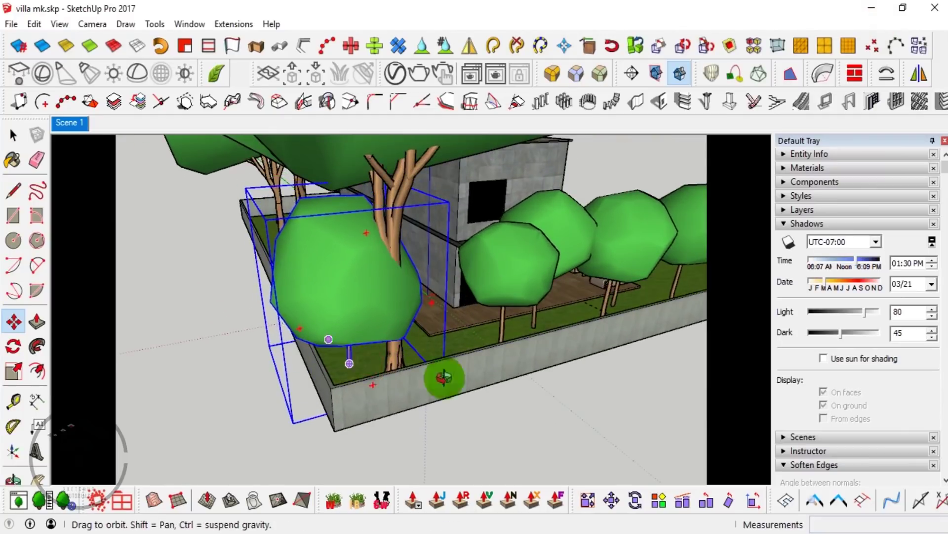
# - Copy the Hong Kong orchid tree 4x along the wall into a row
pyautogui.keyDown('ctrl'); pyautogui.click(525, 361); pyautogui.keyUp('ctrl')
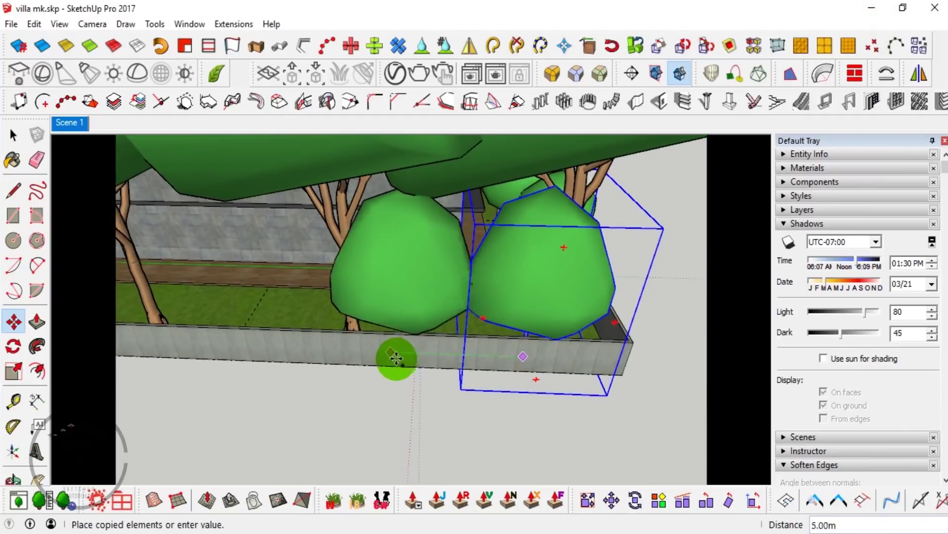
pyautogui.press('Escape')
pyautogui.keyDown('ctrl'); pyautogui.click(546, 353); pyautogui.keyUp('ctrl')
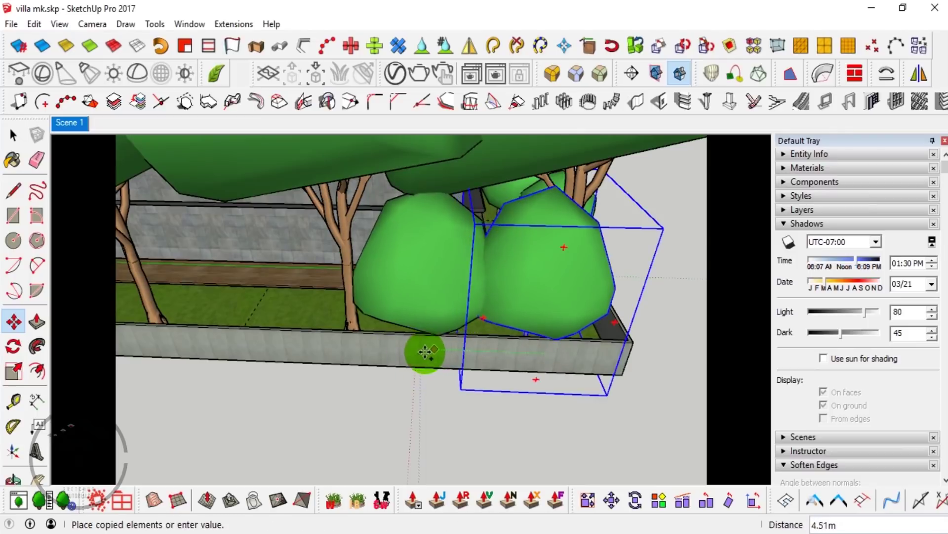
pyautogui.click(420, 351)
pyautogui.write('4x')
pyautogui.press('Return')
pyautogui.press('space')
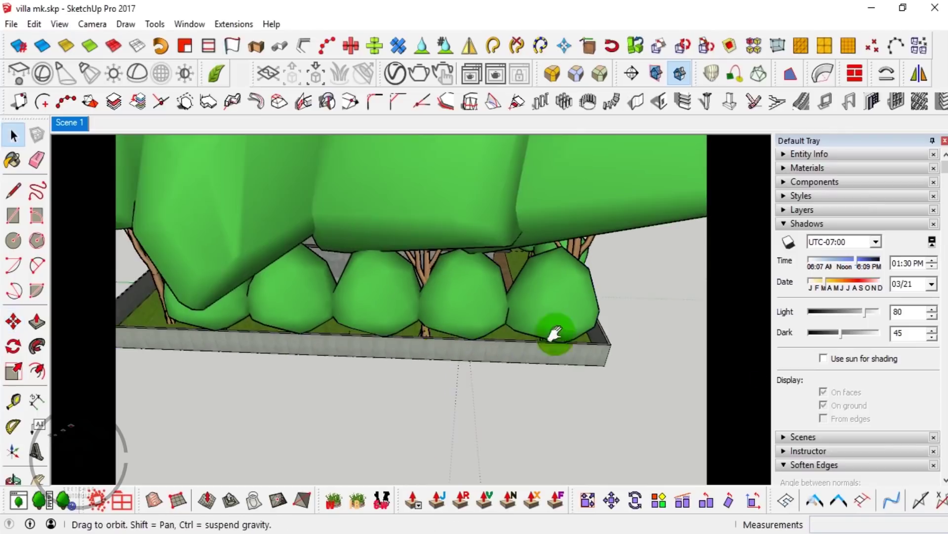
pyautogui.moveTo(573, 349); pyautogui.dragTo(387, 280, button='middle')
# - Copy an end tree to extend the row further left
pyautogui.click(448, 321)
pyautogui.press('m')
pyautogui.keyDown('ctrl'); pyautogui.click(464, 336); pyautogui.keyUp('ctrl')
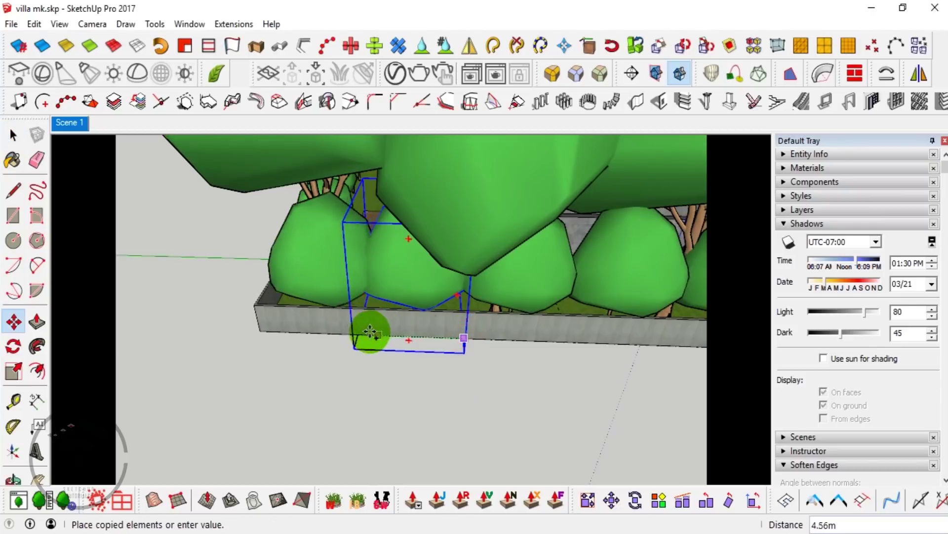
pyautogui.click(316, 281)
pyautogui.press('space')
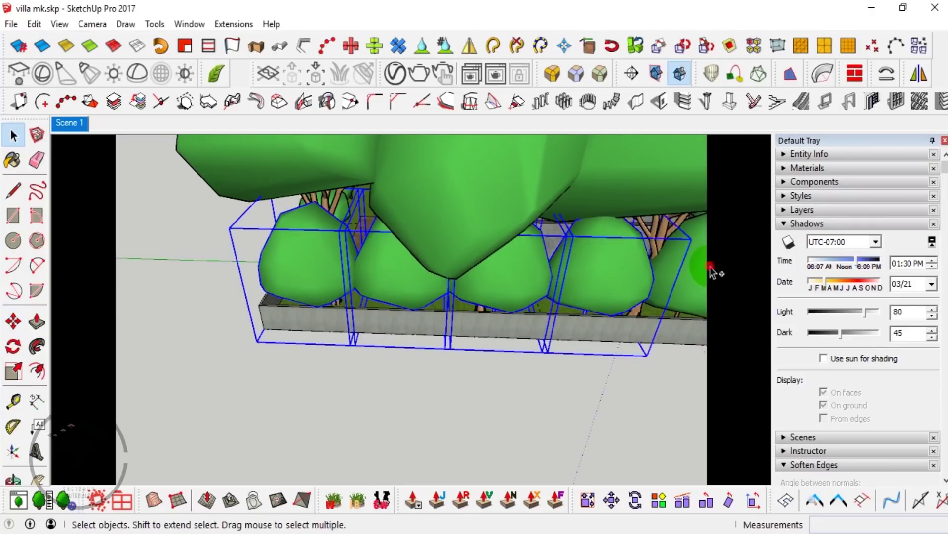
# - Randomly scale the wall-row trees 1–1.2 and rotate them 0–270°
pyautogui.moveTo(712, 271); pyautogui.dragTo(358, 303, button='middle')
pyautogui.moveTo(545, 296); pyautogui.dragTo(420, 282, button='middle')
pyautogui.click(233, 24)
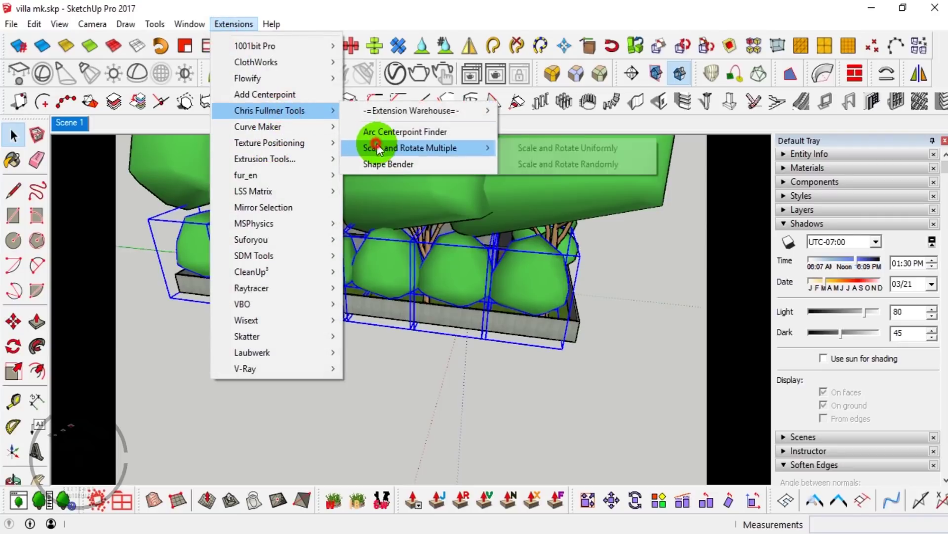
pyautogui.click(544, 168)
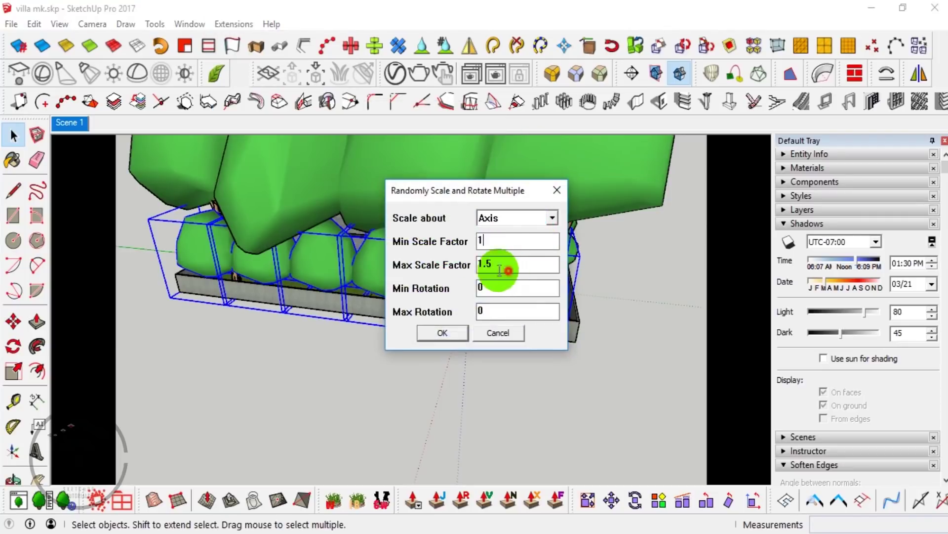
pyautogui.click(441, 336)
# - Return to Scene 1 and orbit to a high overhead view of the villa
pyautogui.scroll(-5, 385, 340)
pyautogui.moveTo(374, 272); pyautogui.dragTo(339, 360, button='middle')
pyautogui.scroll(3, 385, 319)
pyautogui.scroll(3, 386, 318)
pyautogui.click(69, 122)
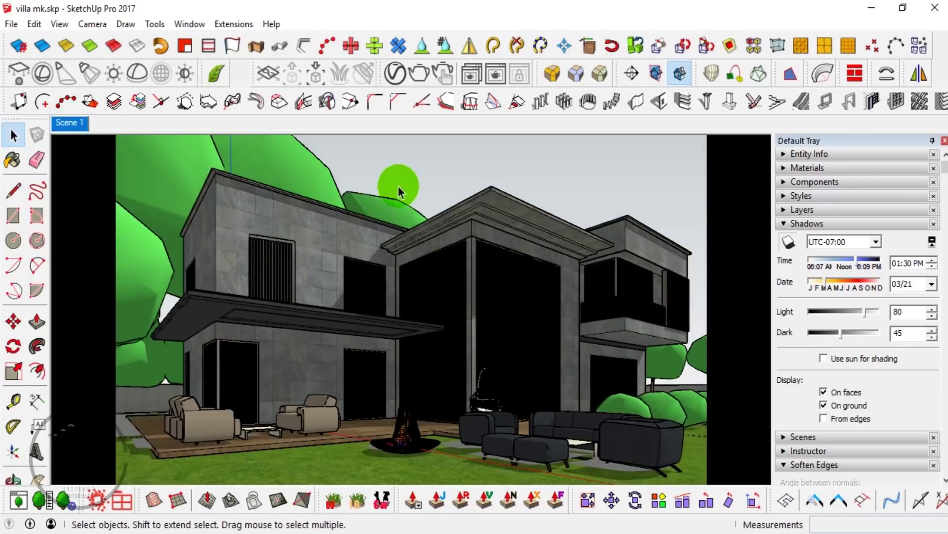
pyautogui.scroll(5, 398, 186)
pyautogui.moveTo(398, 185); pyautogui.dragTo(445, 208, button='middle')
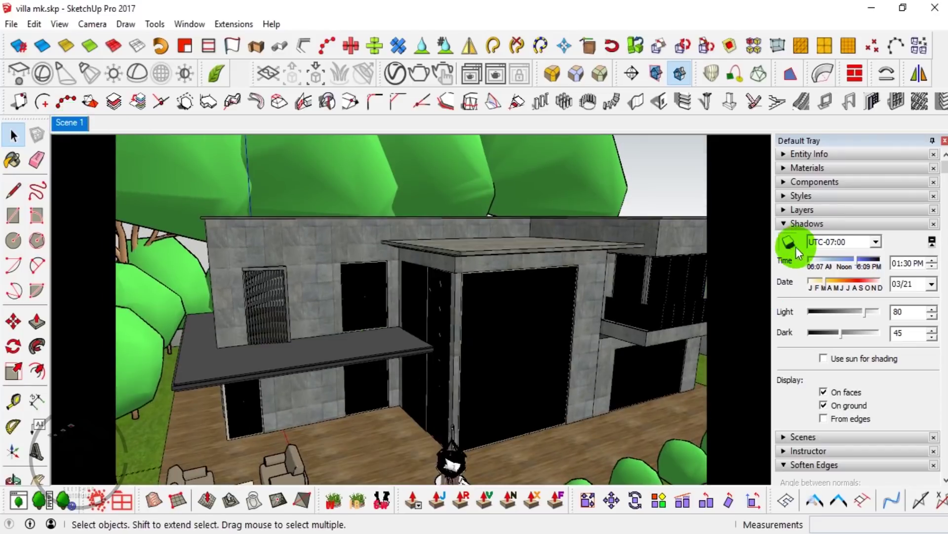
pyautogui.moveTo(290, 381)
pyautogui.mouseDown(button='middle')
pyautogui.moveTo(365, 282)
pyautogui.moveTo(457, 239)
pyautogui.mouseUp(button='middle')
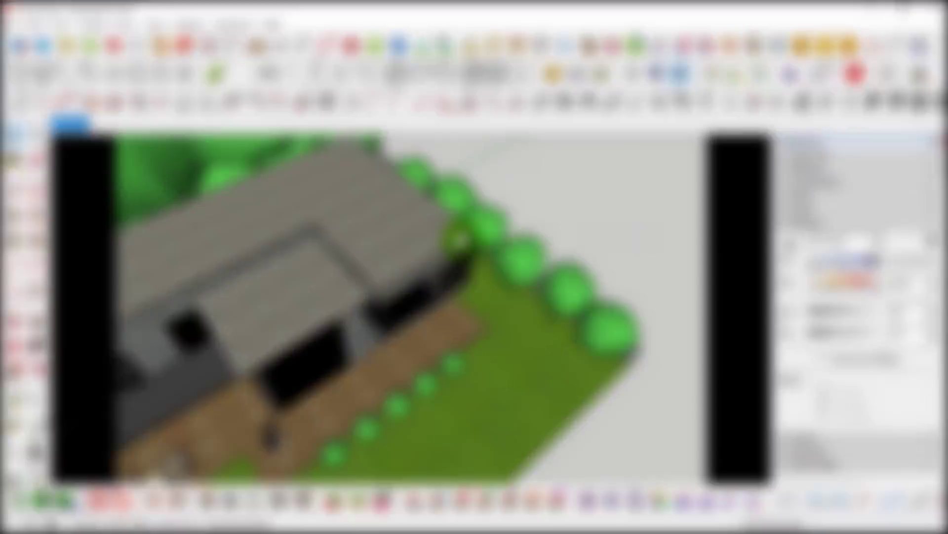